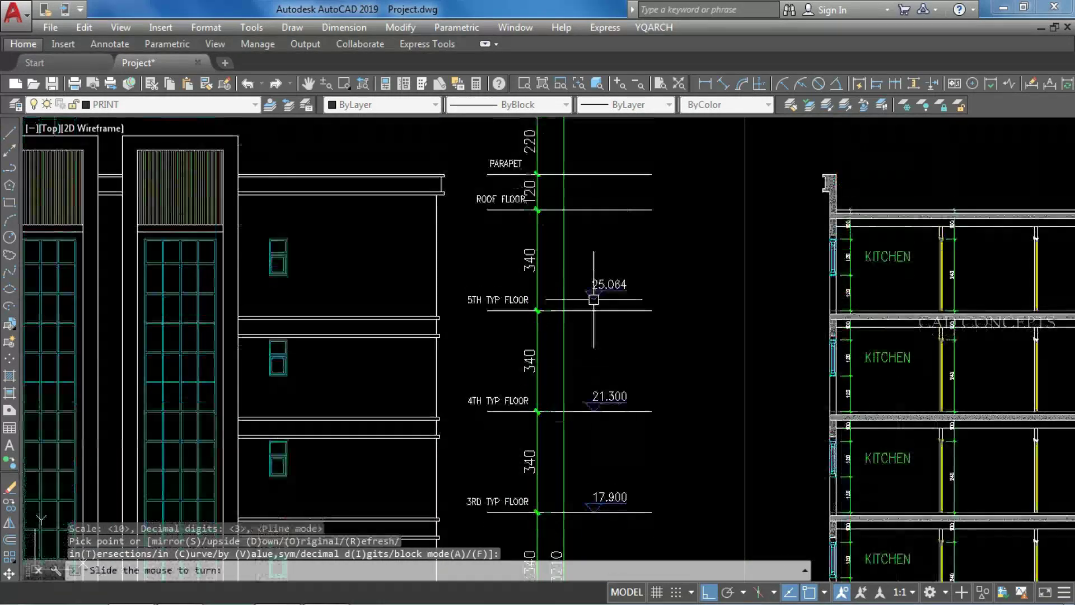
pyautogui.press('Escape')
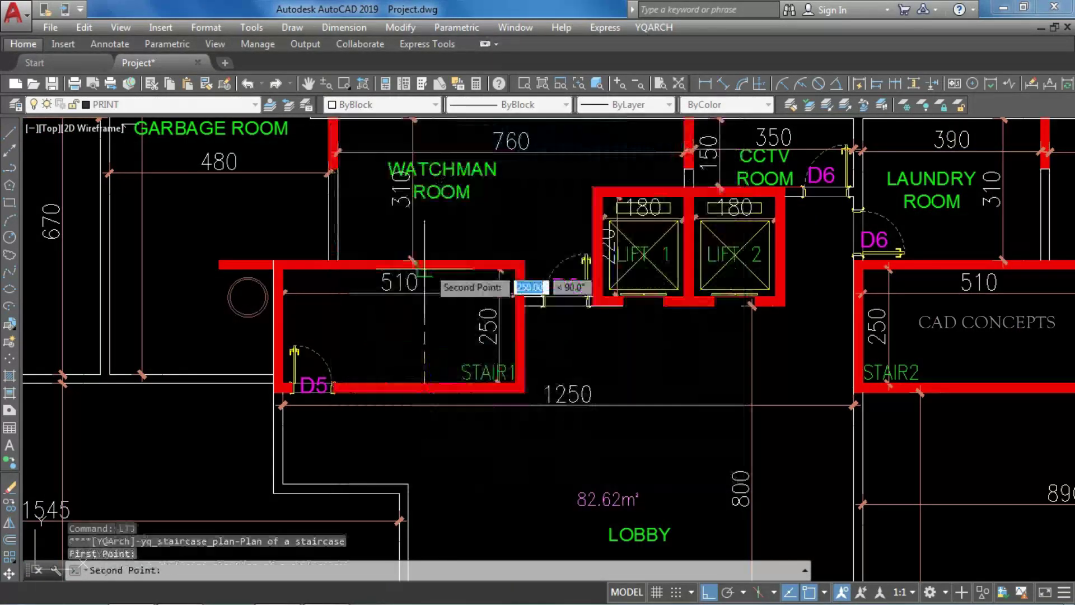
pyautogui.click(428, 370)
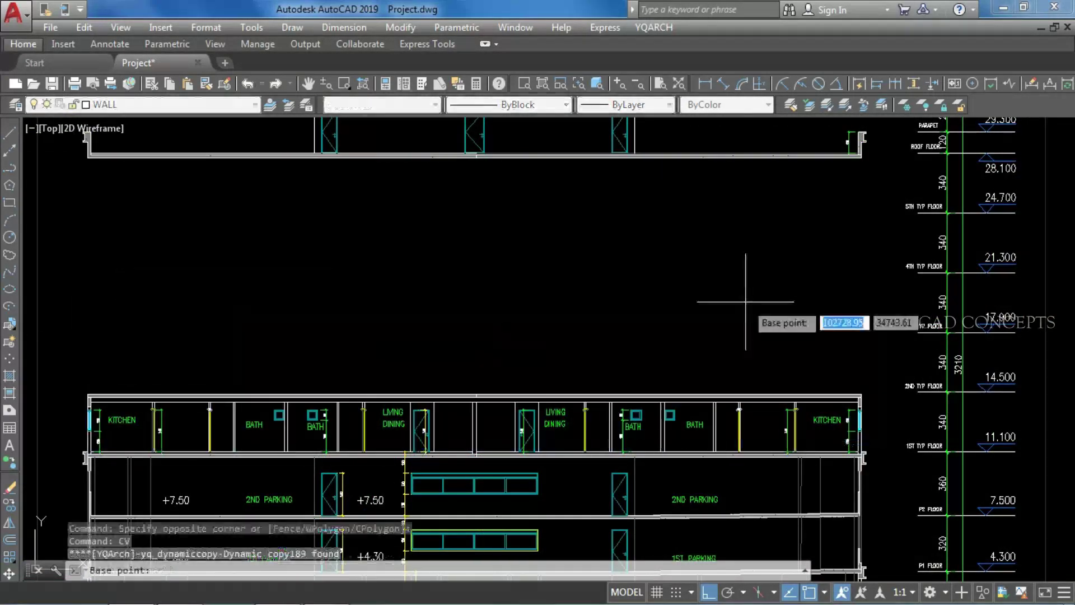
pyautogui.click(56, 434)
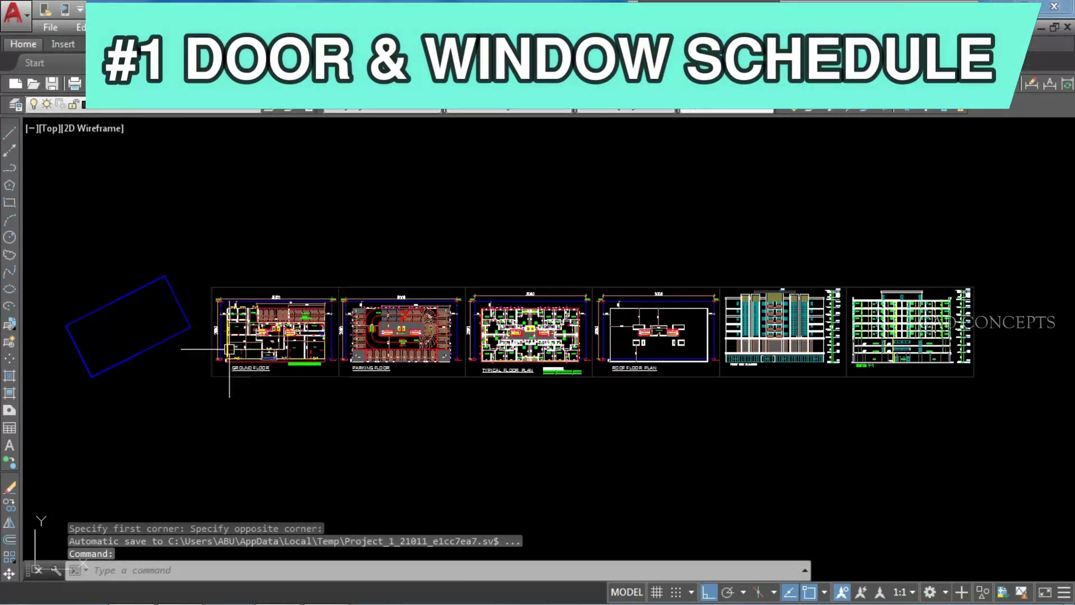
# Erase the red dashed outline running around the exterior walls of the typical floor plan.
pyautogui.scroll(5, 285, 381)
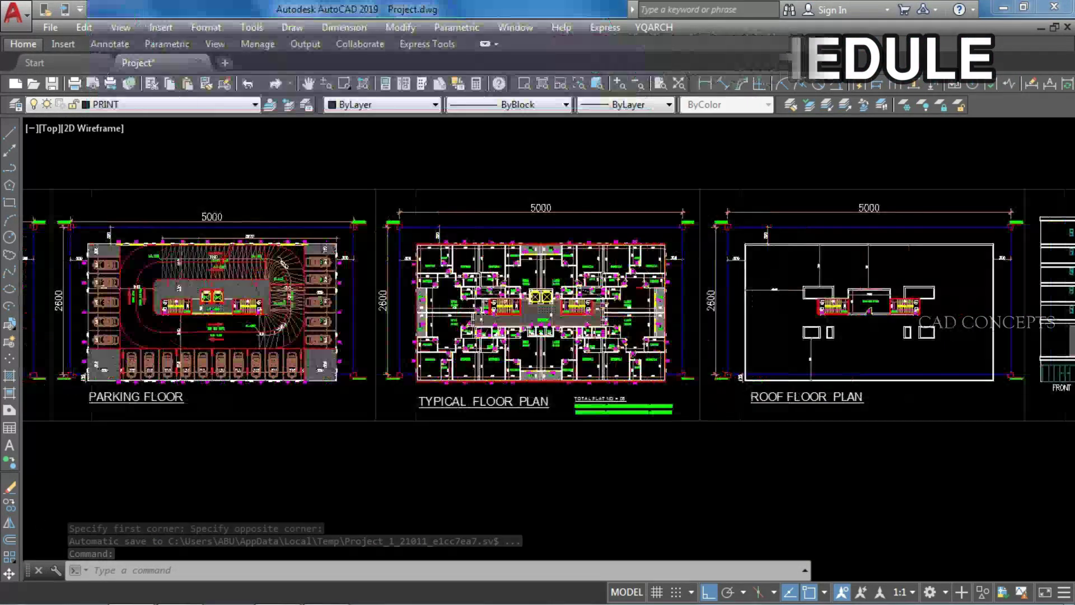
pyautogui.scroll(4, 574, 290)
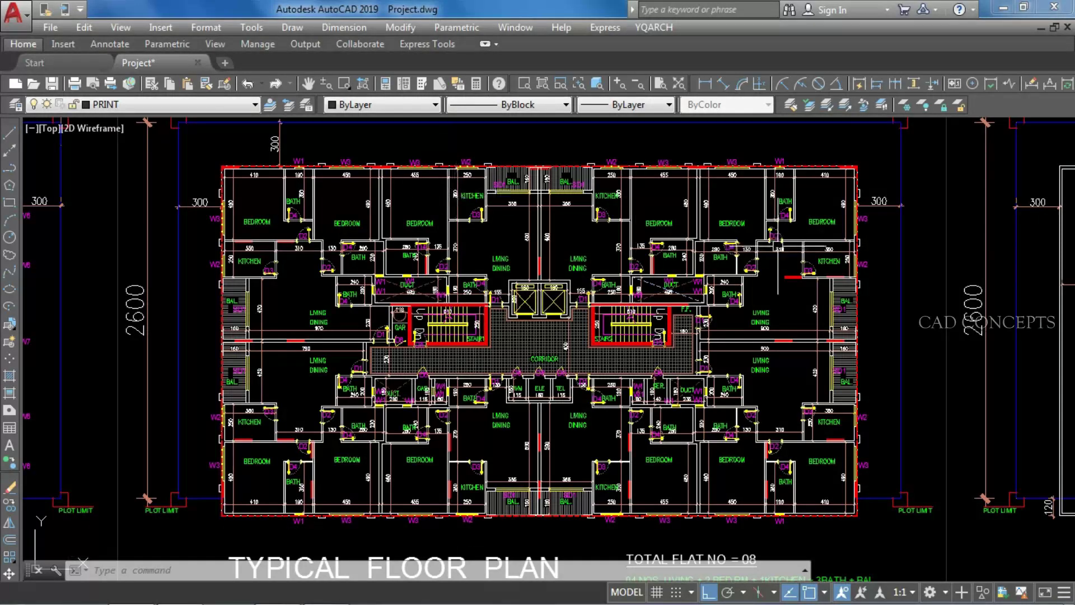
pyautogui.click(806, 173)
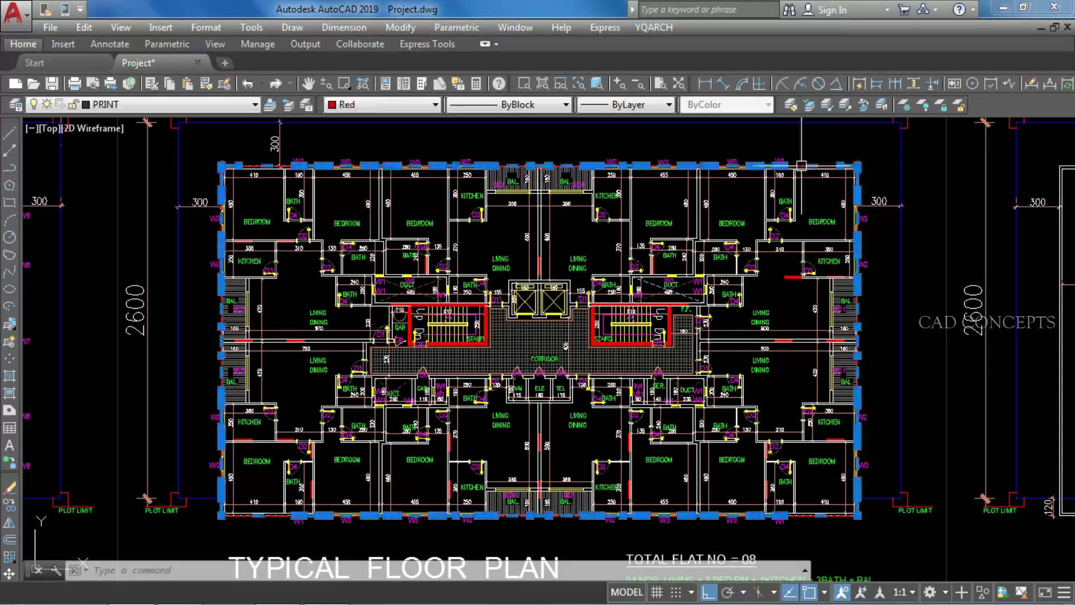
pyautogui.write('E')
pyautogui.press('Return')
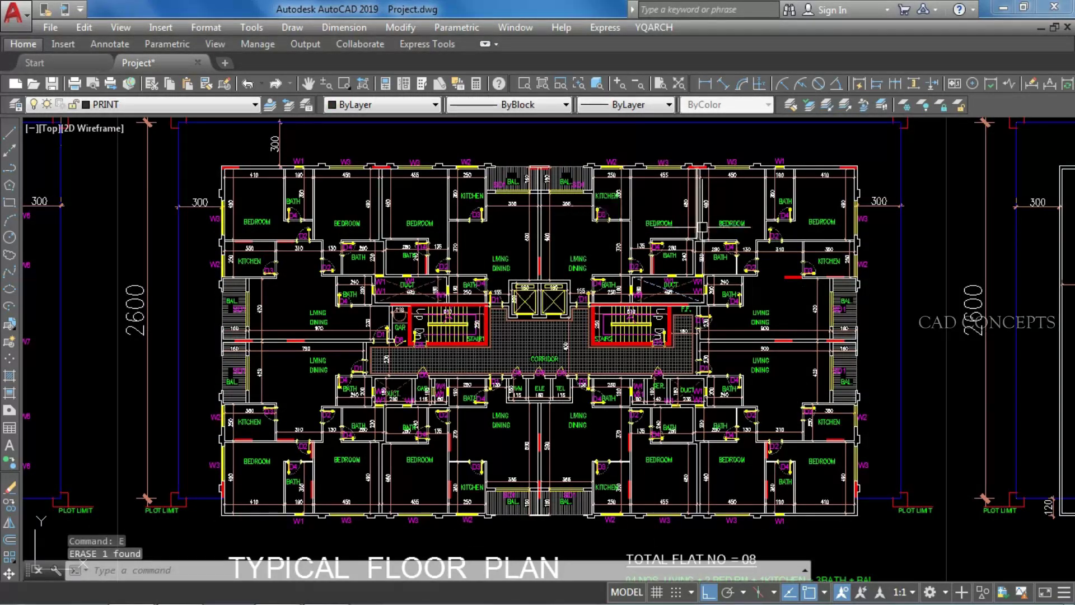
# Isolate the DOORWINDOW layer using W3, W2, D2 and W1 tags picked in the typical floor plan.
pyautogui.scroll(-2, 807, 168)
pyautogui.scroll(7, 571, 221)
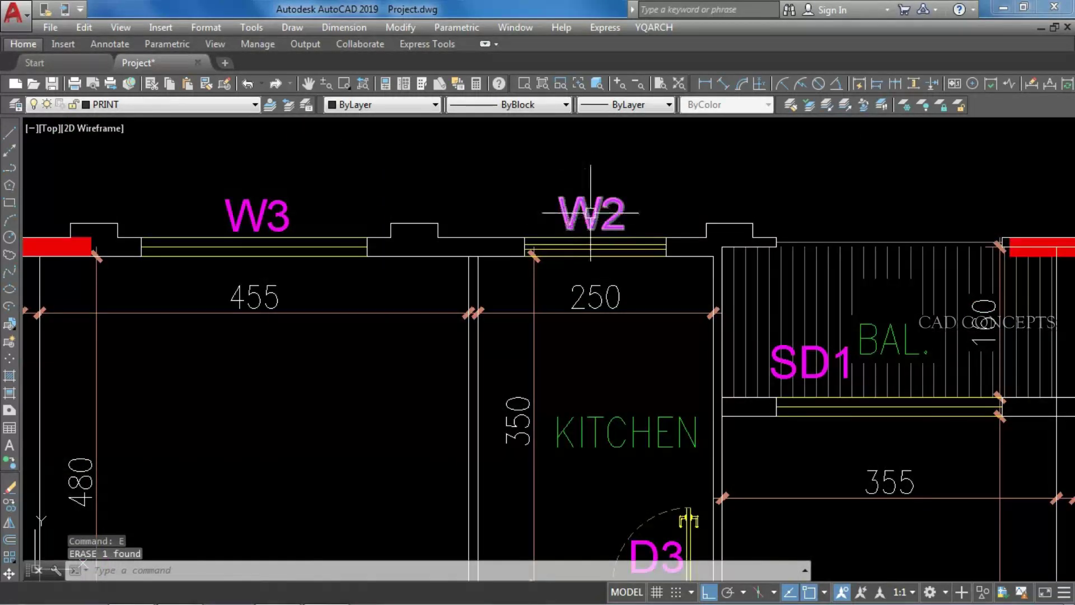
pyautogui.click(590, 213)
pyautogui.click(258, 216)
pyautogui.scroll(-6, 427, 233)
pyautogui.scroll(3, 572, 317)
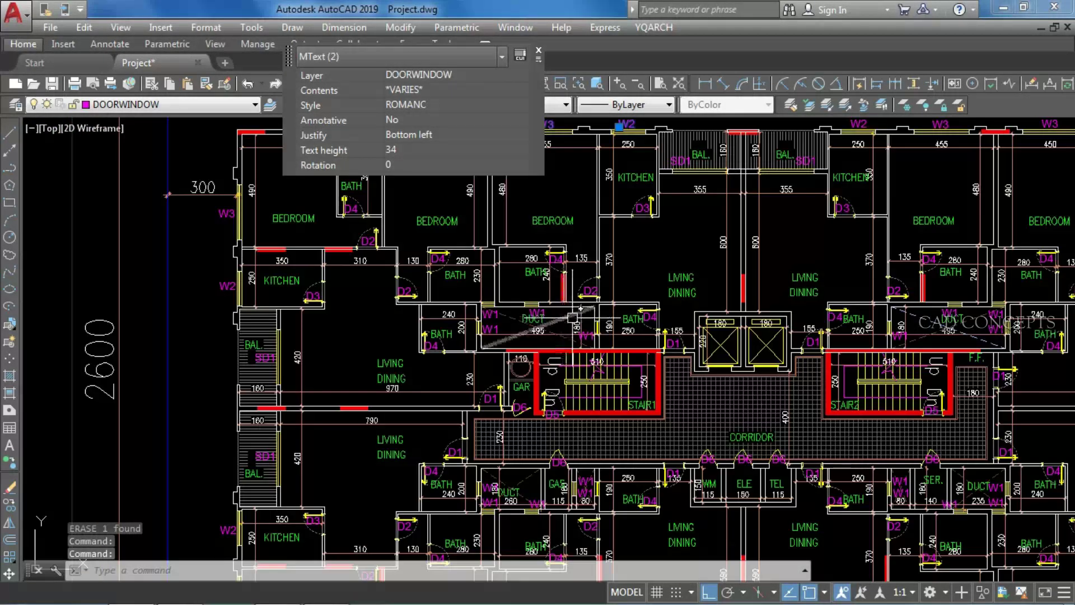
pyautogui.scroll(4, 573, 317)
pyautogui.click(579, 255)
pyautogui.click(443, 309)
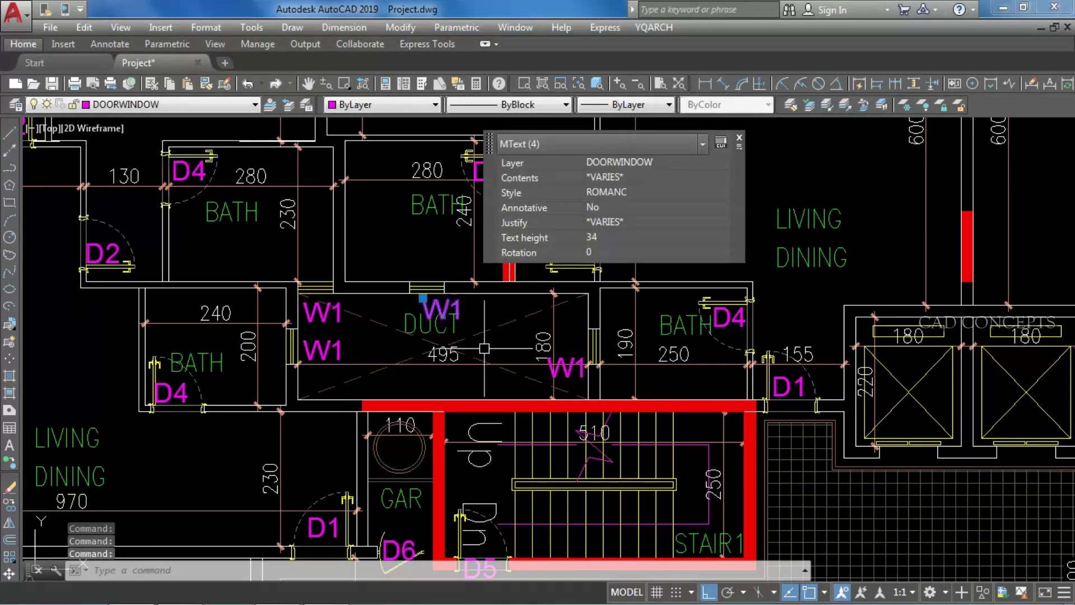
pyautogui.click(552, 368)
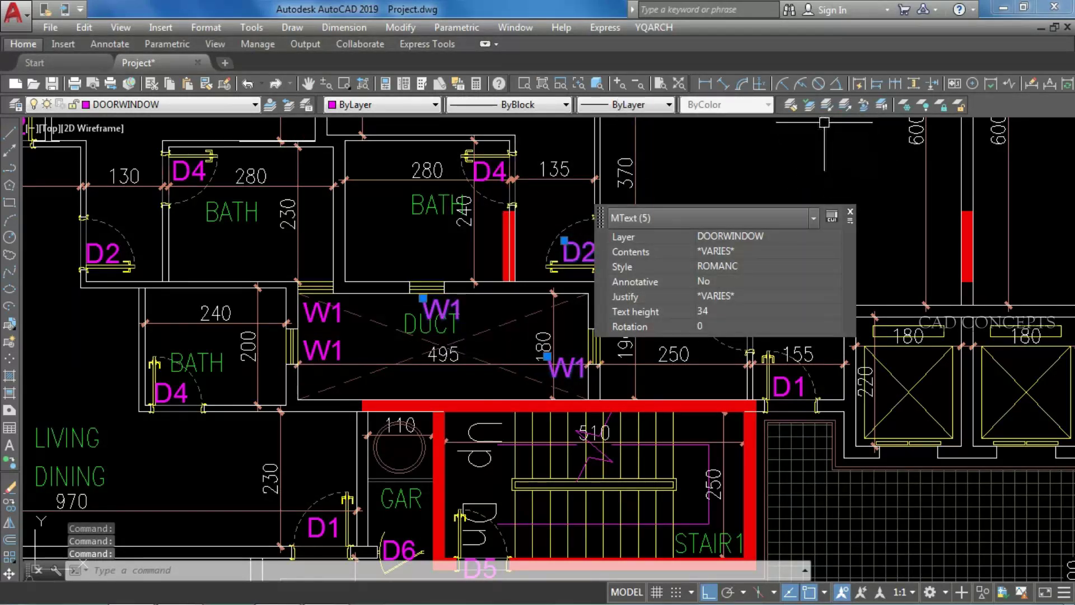
pyautogui.click(827, 106)
pyautogui.scroll(-5, 608, 213)
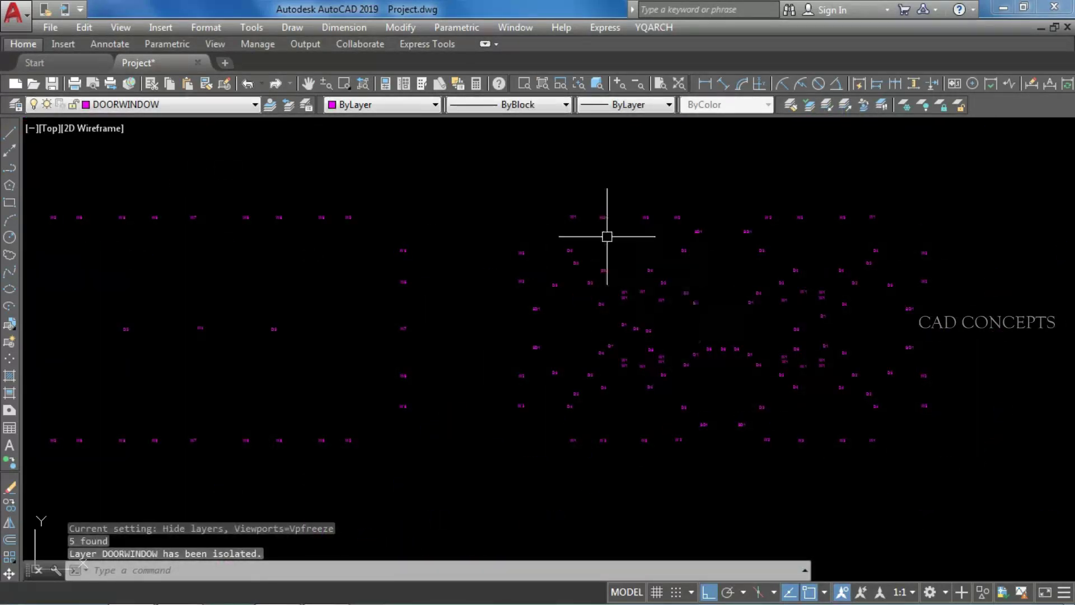
# Examine the isolated door and window tags by highlighting them plan by plan and finally across all floors together.
pyautogui.click(507, 160)
pyautogui.click(799, 385)
pyautogui.press('Escape')
pyautogui.scroll(4, 463, 322)
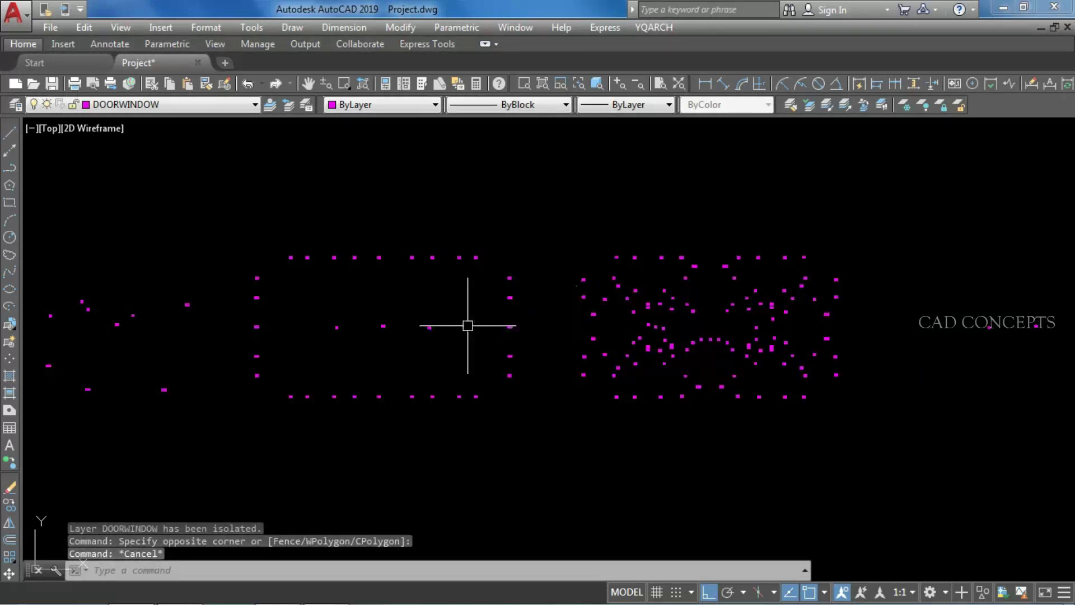
pyautogui.click(203, 210)
pyautogui.click(519, 420)
pyautogui.press('Escape')
pyautogui.moveTo(377, 353); pyautogui.dragTo(618, 352, button='middle')
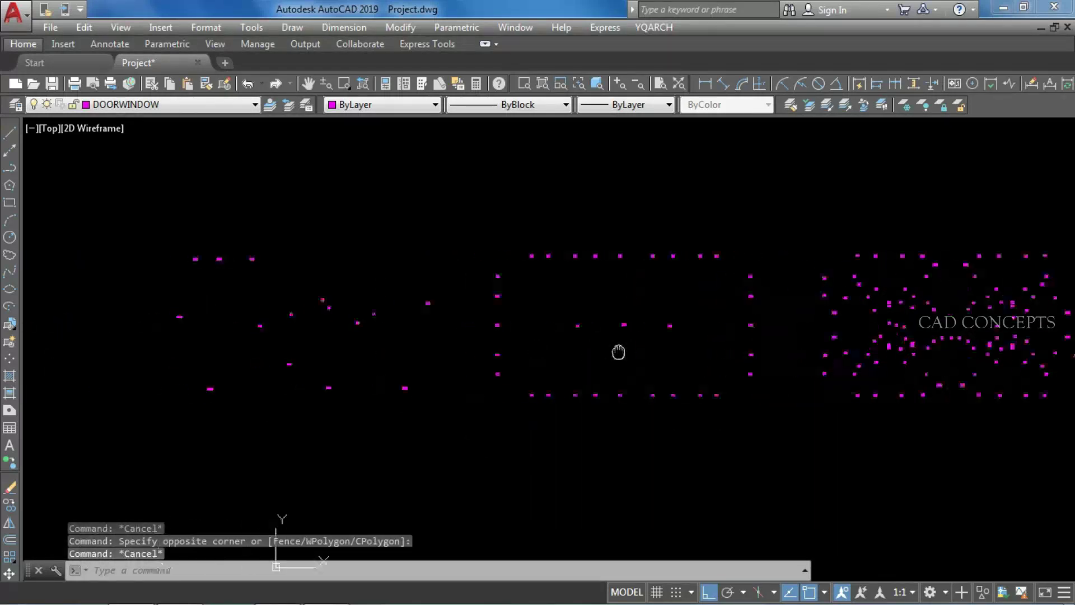
pyautogui.click(137, 224)
pyautogui.click(509, 470)
pyautogui.press('Escape')
pyautogui.scroll(-4, 161, 293)
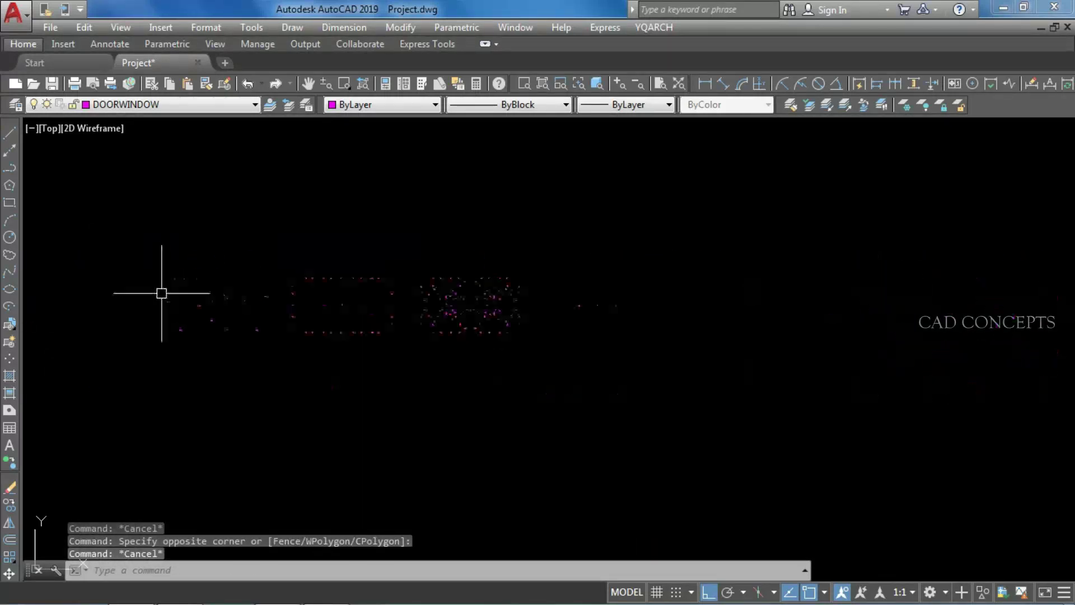
pyautogui.scroll(3, 487, 322)
pyautogui.click(795, 269)
pyautogui.click(713, 329)
pyautogui.press('Escape')
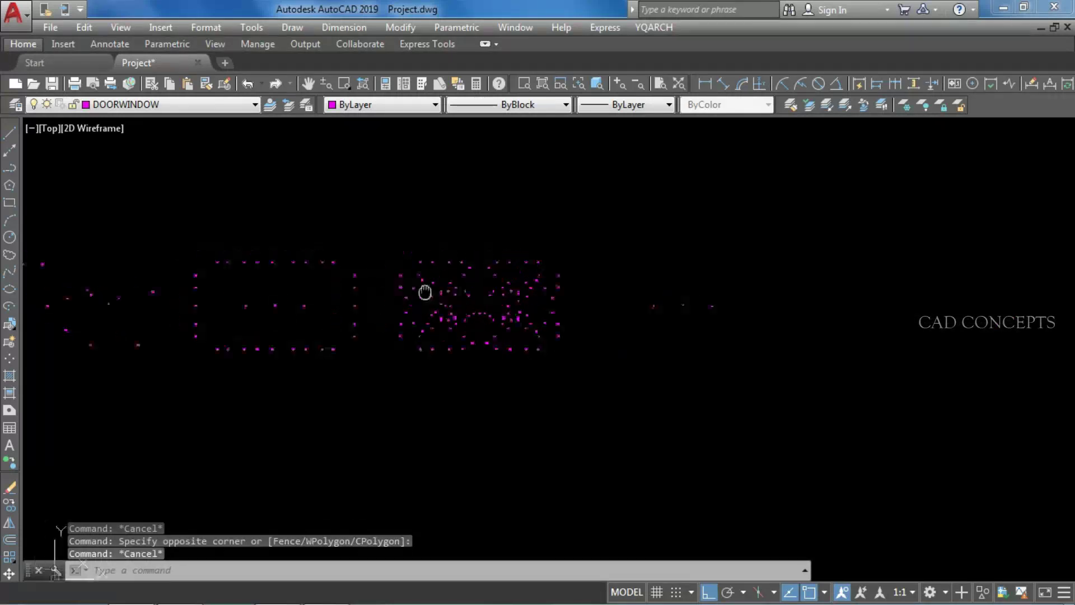
pyautogui.moveTo(426, 293); pyautogui.dragTo(611, 303, button='middle')
pyautogui.click(168, 244)
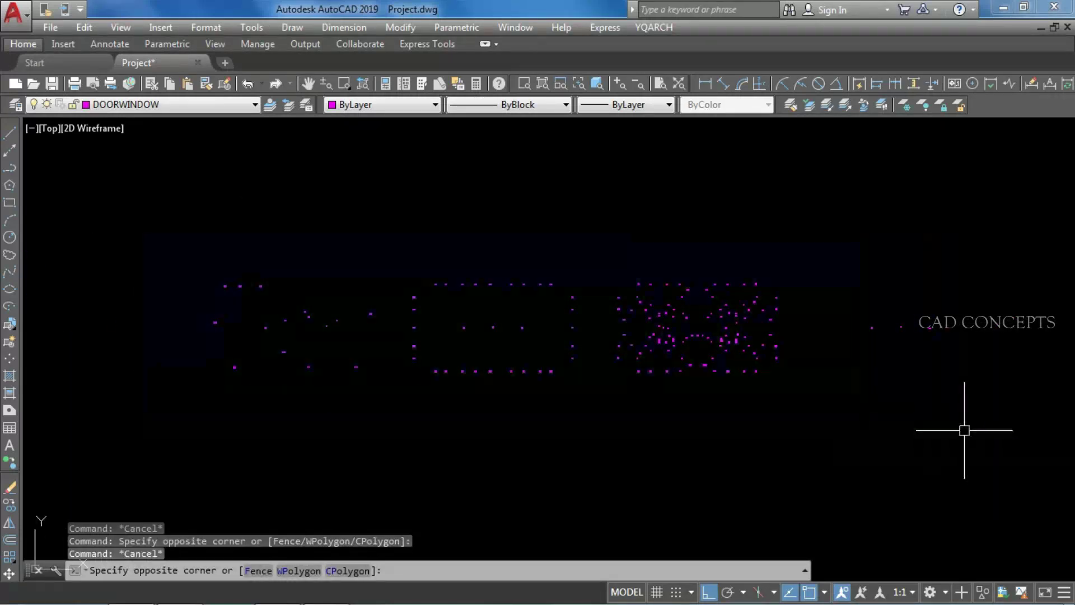
pyautogui.click(960, 432)
pyautogui.press('Escape')
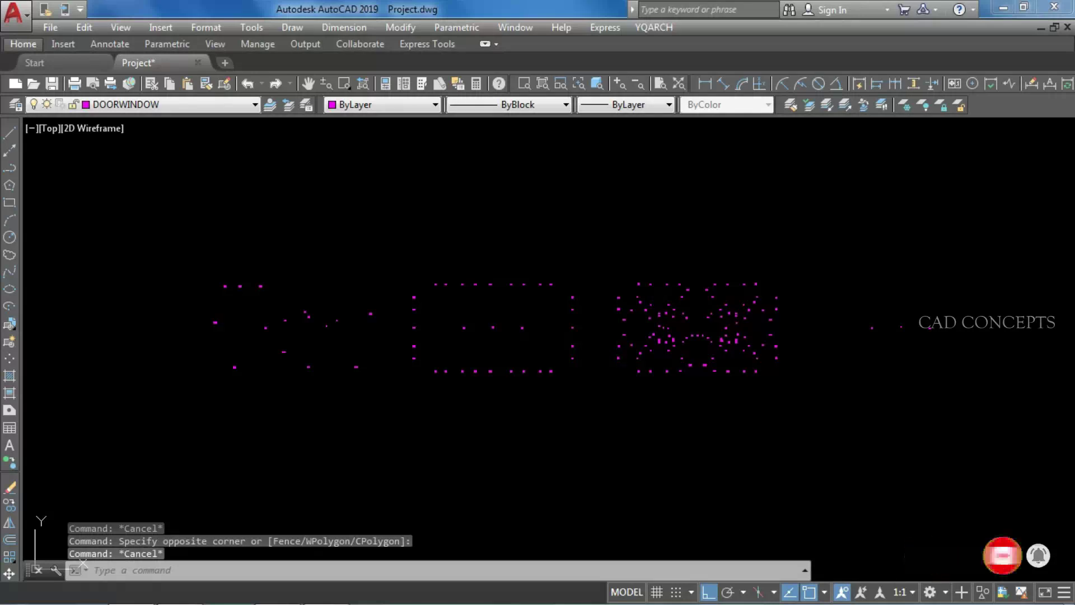
# Turn all hidden layers back on with the LAYON command.
pyautogui.write('LAYON')
pyautogui.press('Return')
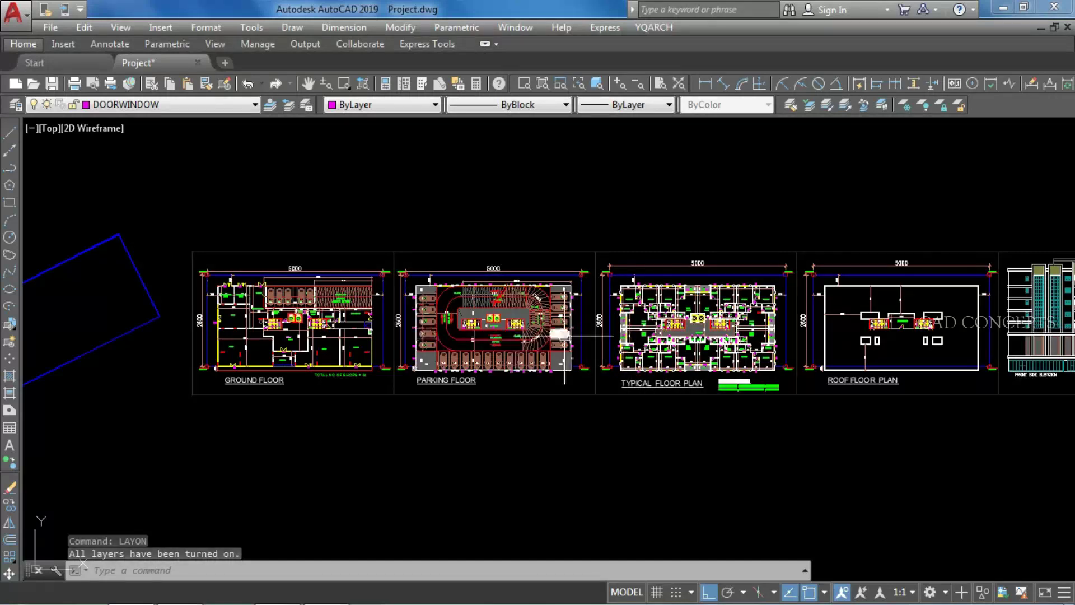
# Run the MCB door and window statistics command and set its layer to DOORWINDOW from a tag in the ground floor plan.
pyautogui.write('MCB')
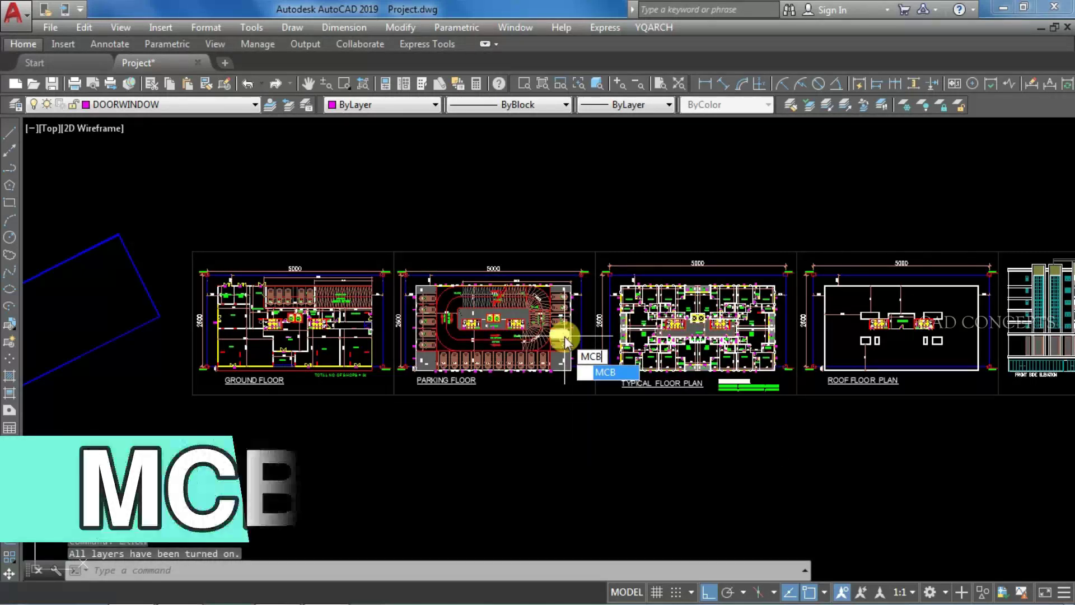
pyautogui.press('Return')
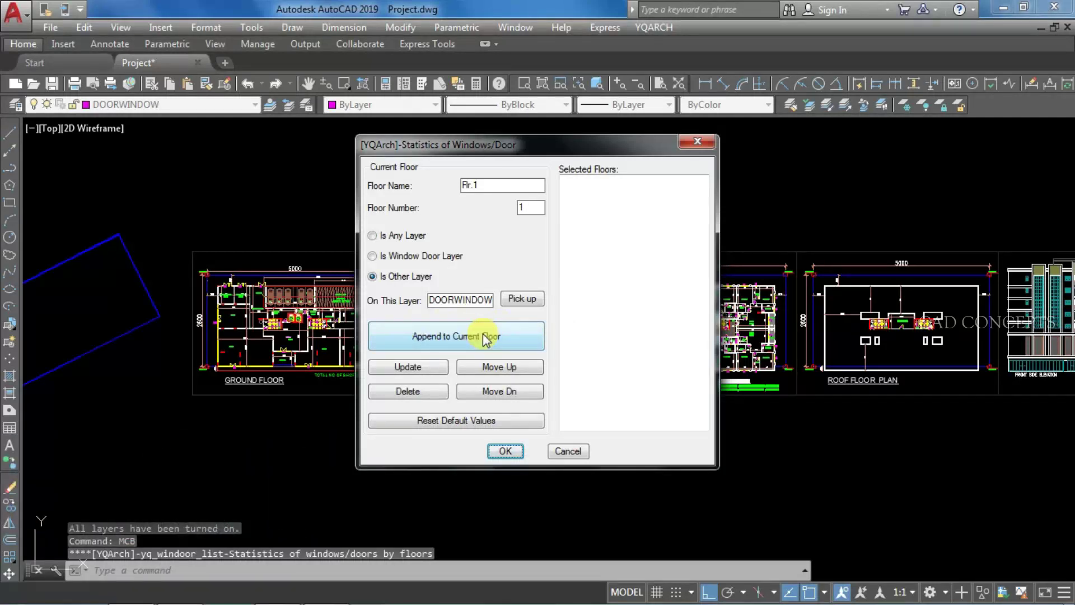
pyautogui.click(531, 298)
pyautogui.scroll(6, 241, 359)
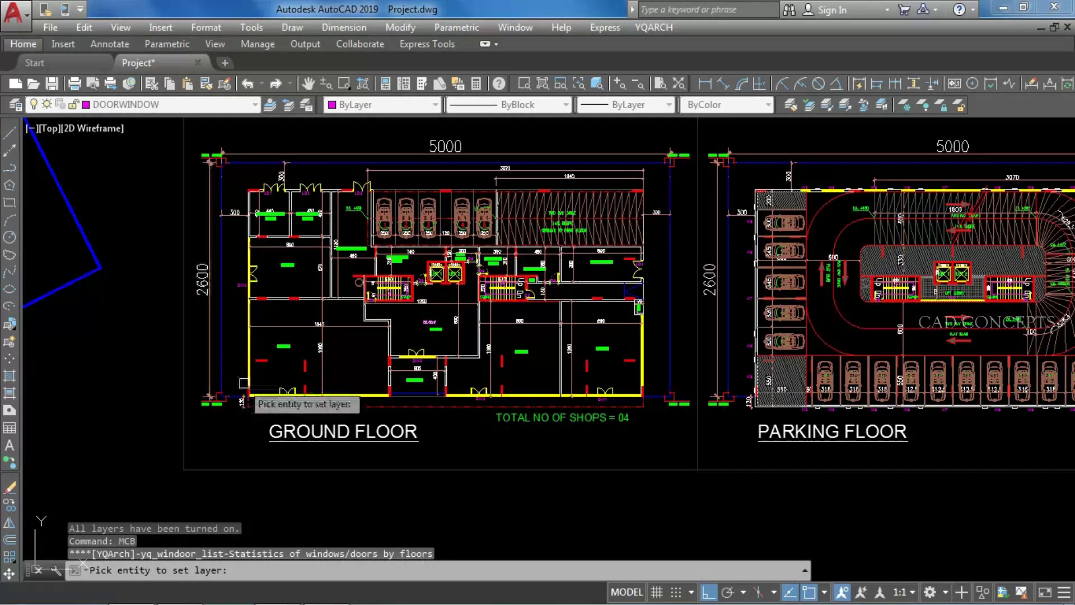
pyautogui.click(234, 229)
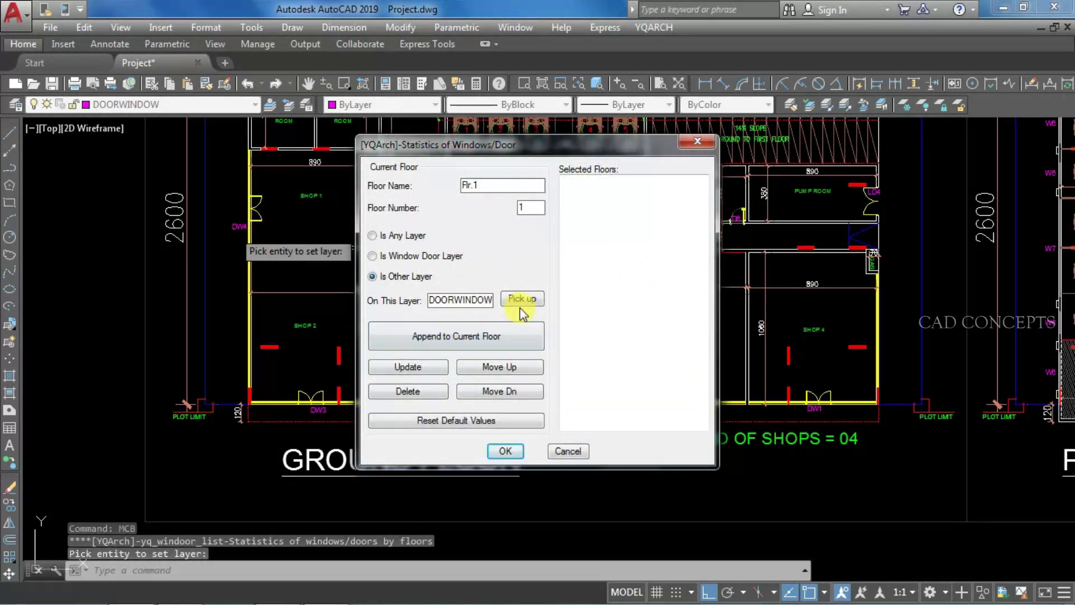
# Append the ground floor plan's door and window tags to the statistics and update the entry's floor name to GR FLOOR.
pyautogui.click(463, 348)
pyautogui.scroll(-4, 235, 331)
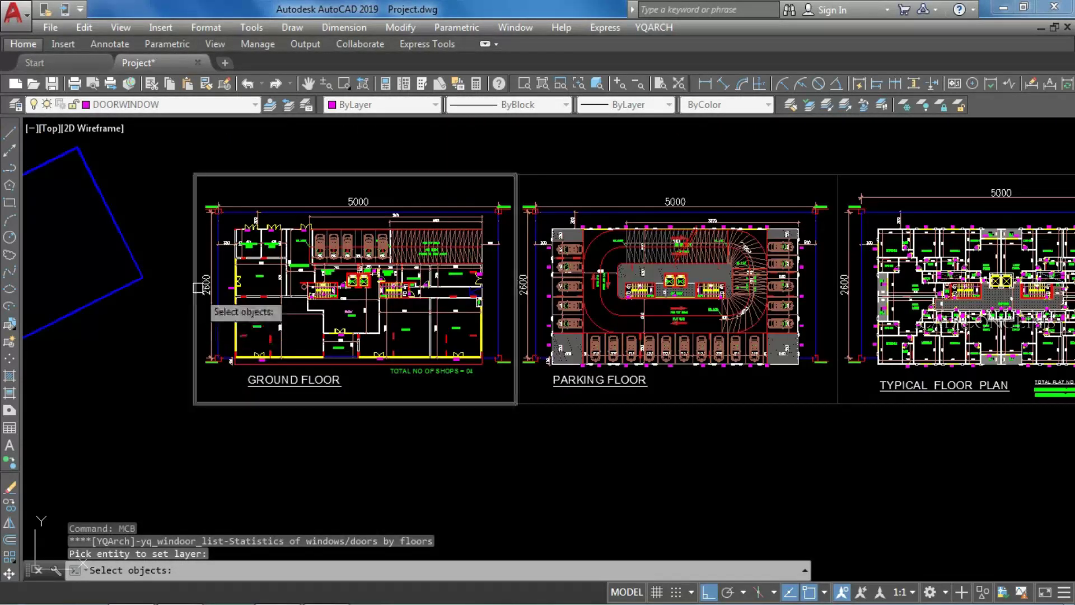
pyautogui.click(177, 145)
pyautogui.click(528, 450)
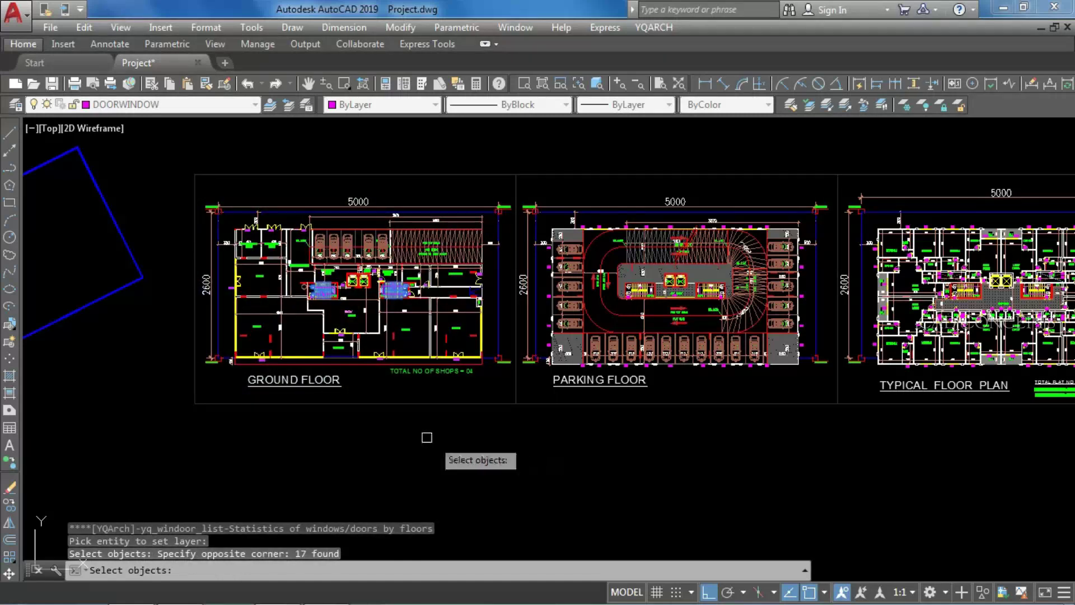
pyautogui.rightClick(402, 334)
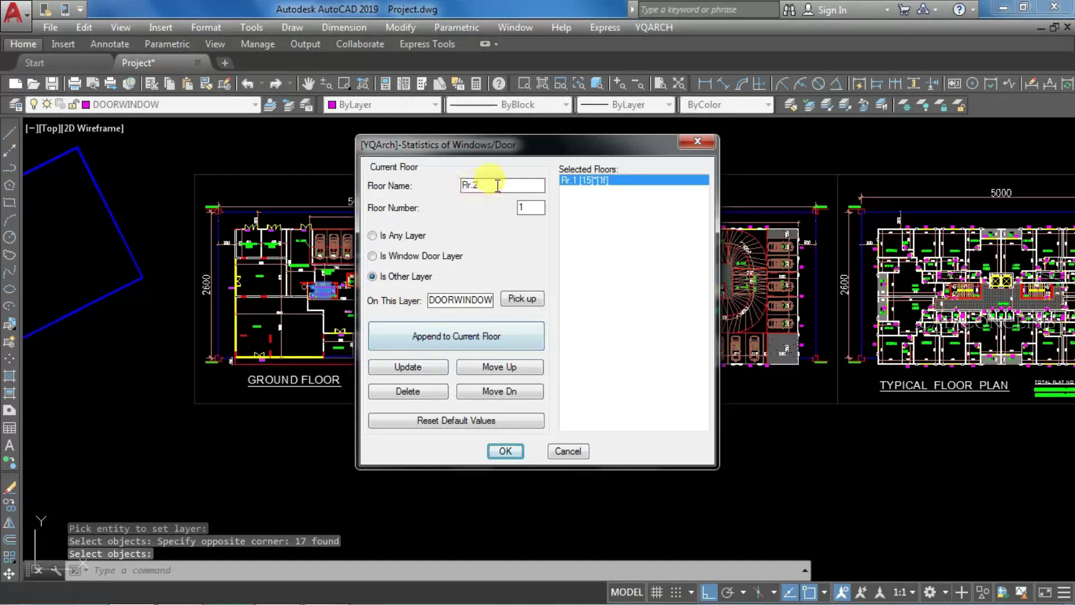
pyautogui.write('GR ')
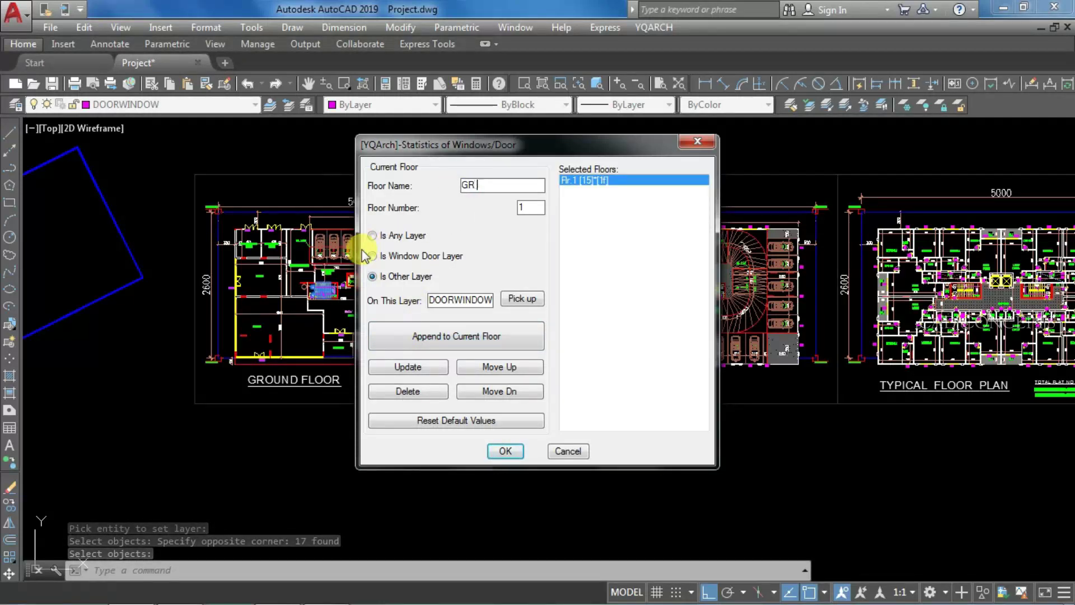
pyautogui.write('FLOOR')
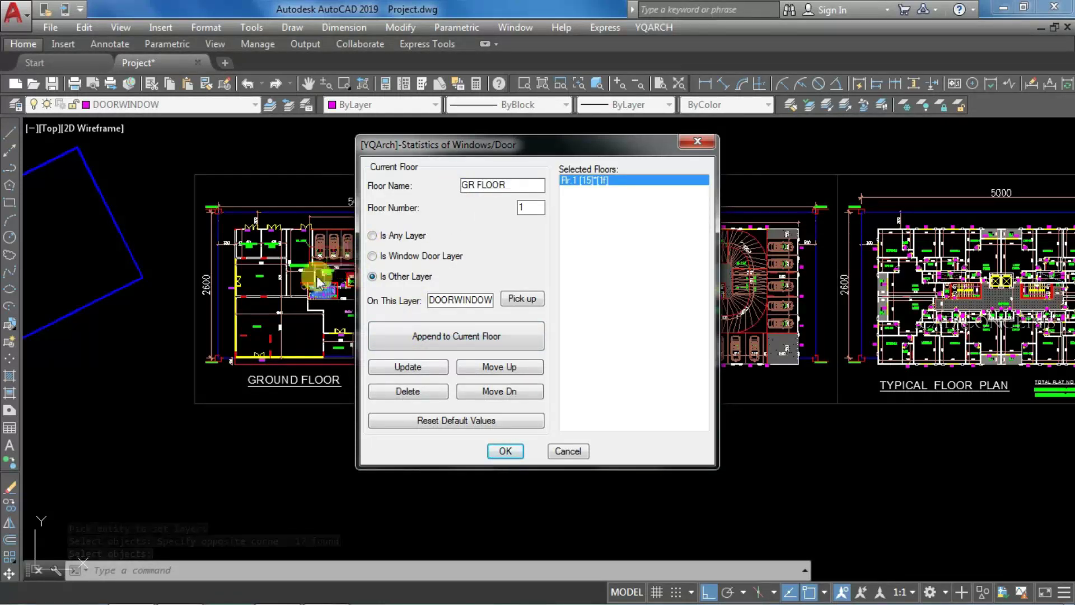
pyautogui.click(411, 365)
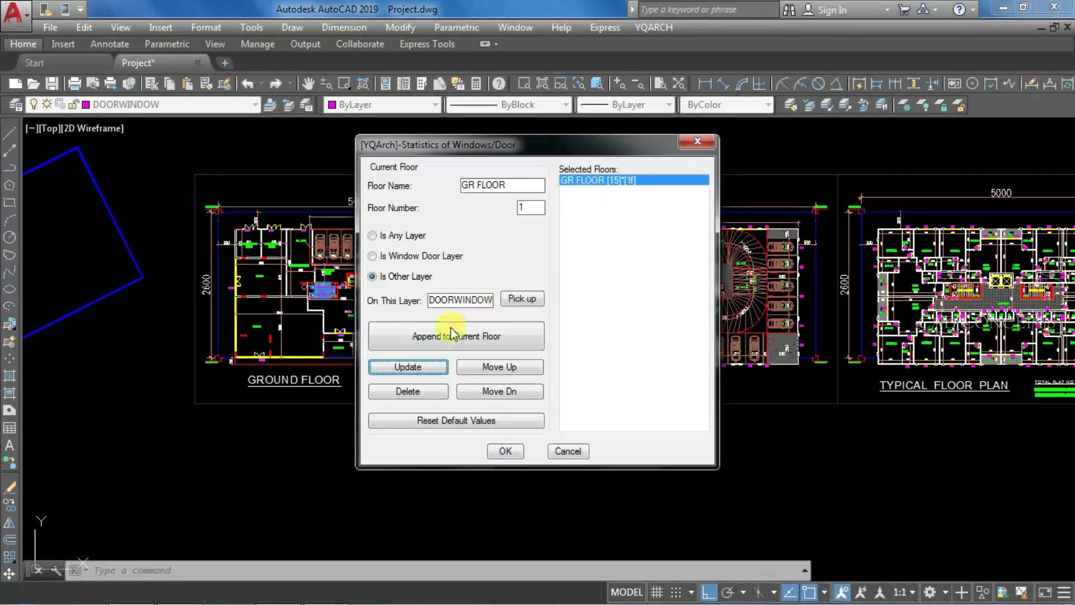
# Append the parking floor plan's tags and update the entry to floor name PARK. FLOOR with floor number 2.
pyautogui.click(451, 334)
pyautogui.click(512, 164)
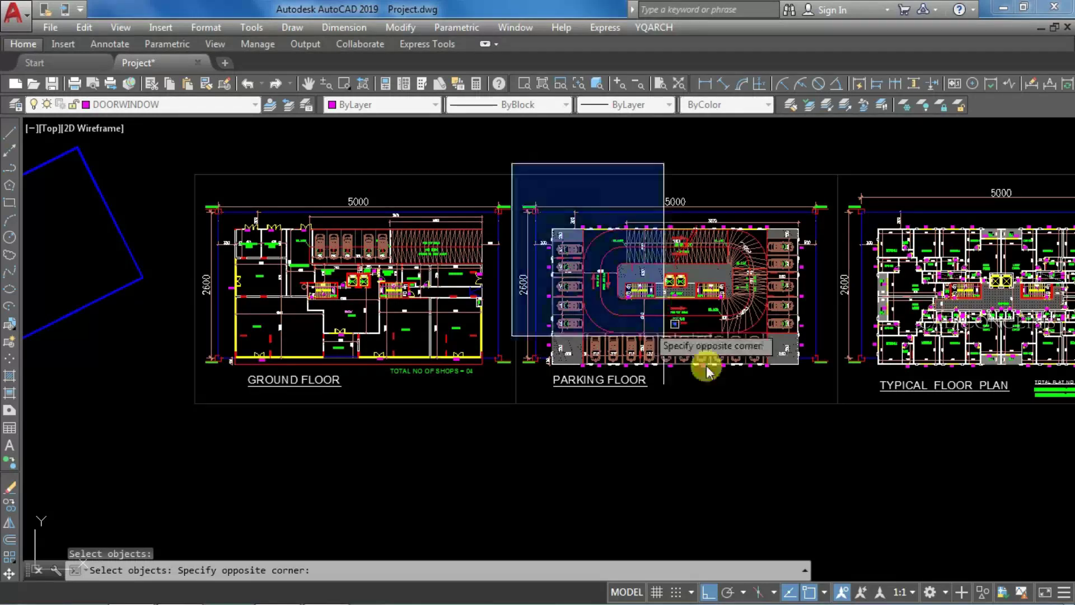
pyautogui.click(839, 445)
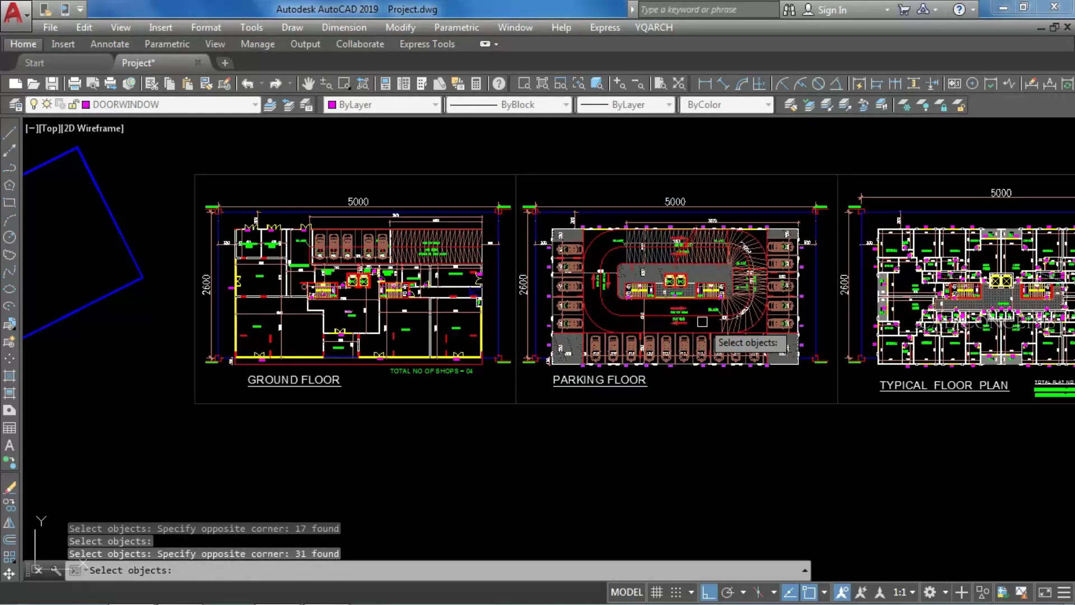
pyautogui.press('Return')
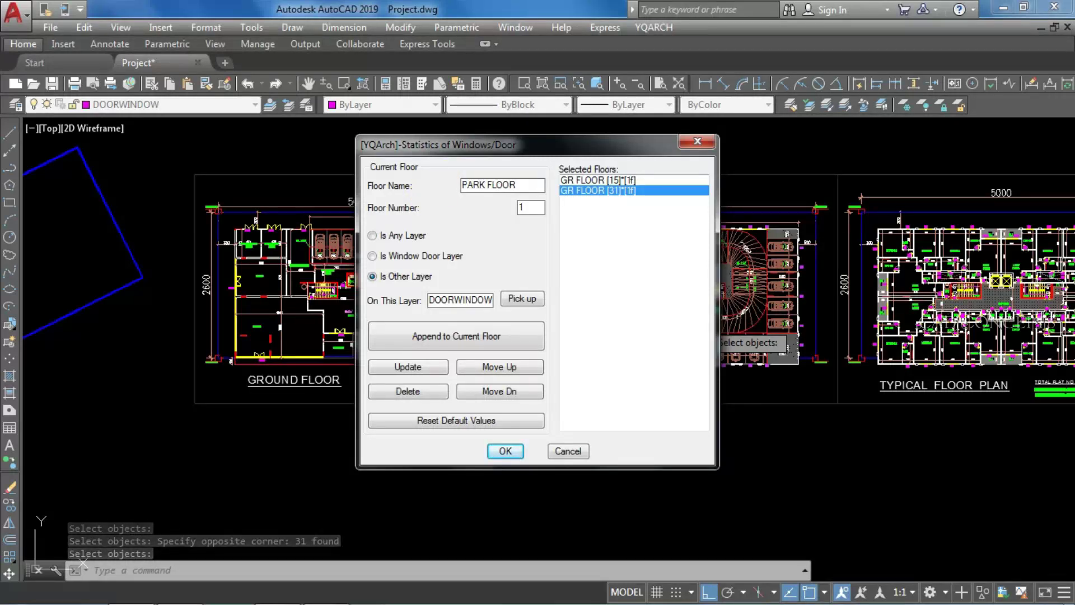
pyautogui.press('Tab')
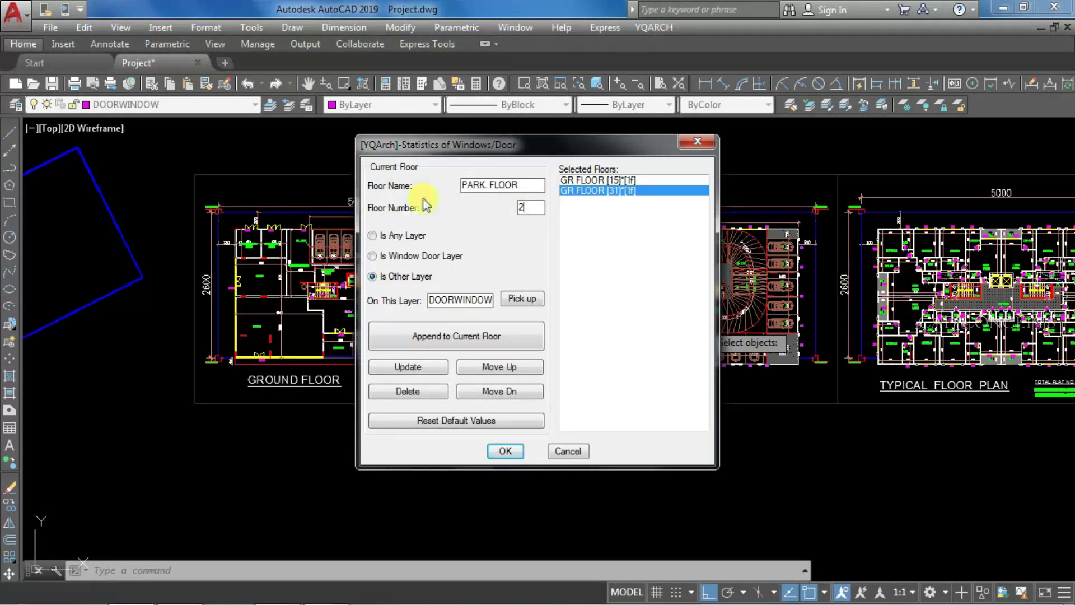
pyautogui.click(408, 370)
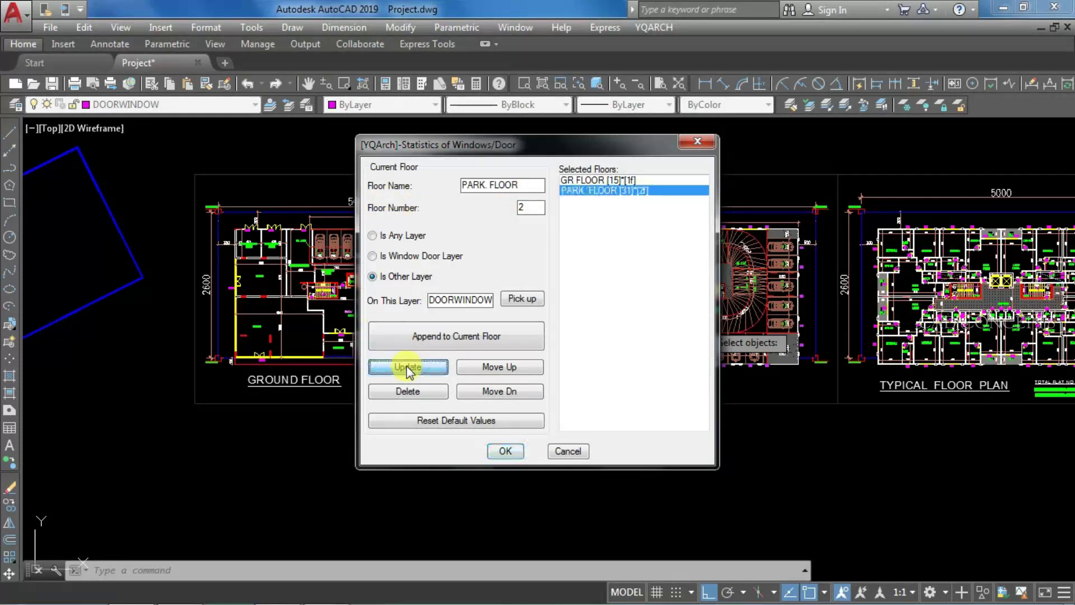
# Append the typical floor plan's door and window tags and update the entry to floor name TYP. FLOOR with floor number 5.
pyautogui.click(472, 334)
pyautogui.moveTo(823, 325); pyautogui.dragTo(444, 325, button='middle')
pyautogui.click(447, 159)
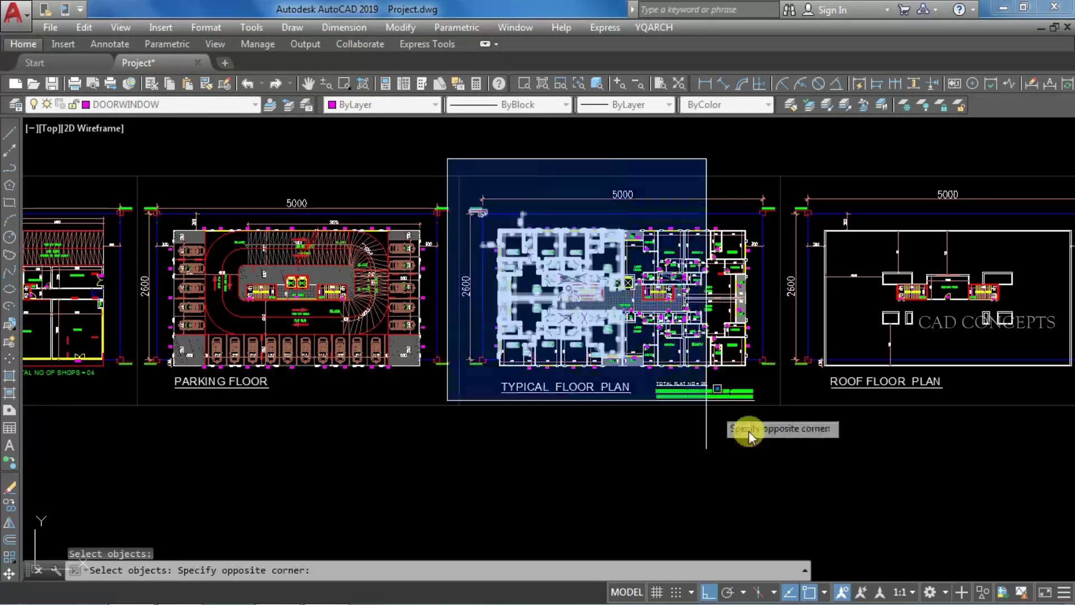
pyautogui.click(789, 479)
pyautogui.press('Return')
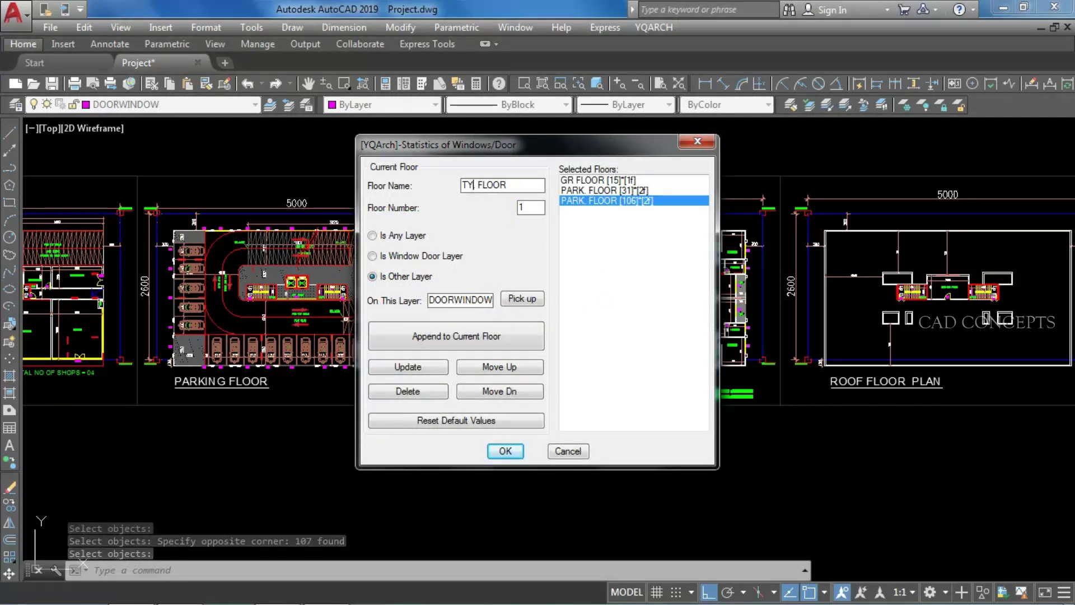
pyautogui.write('P.')
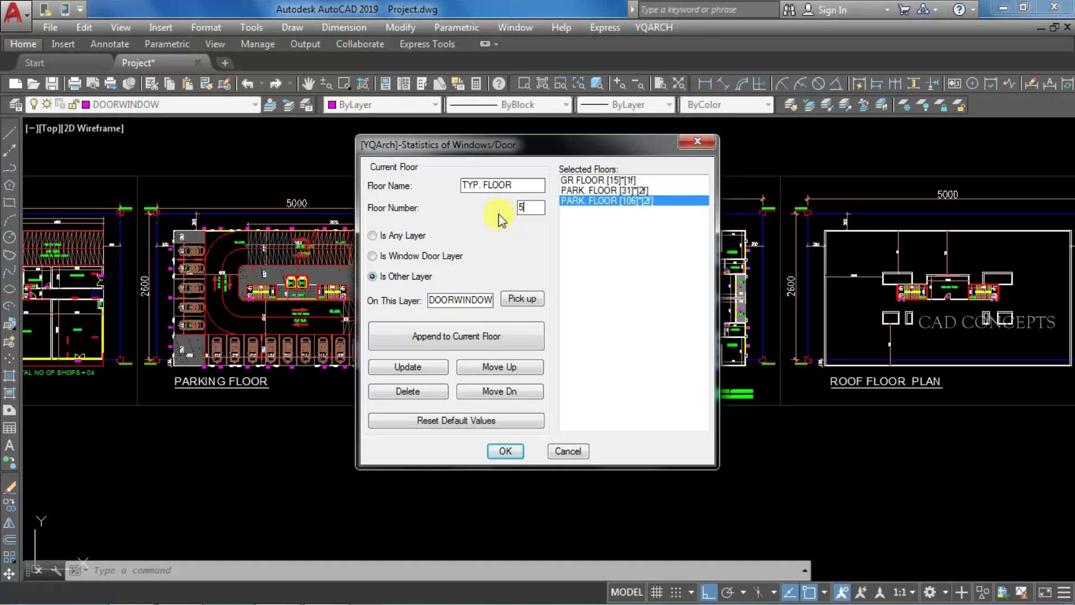
pyautogui.click(395, 372)
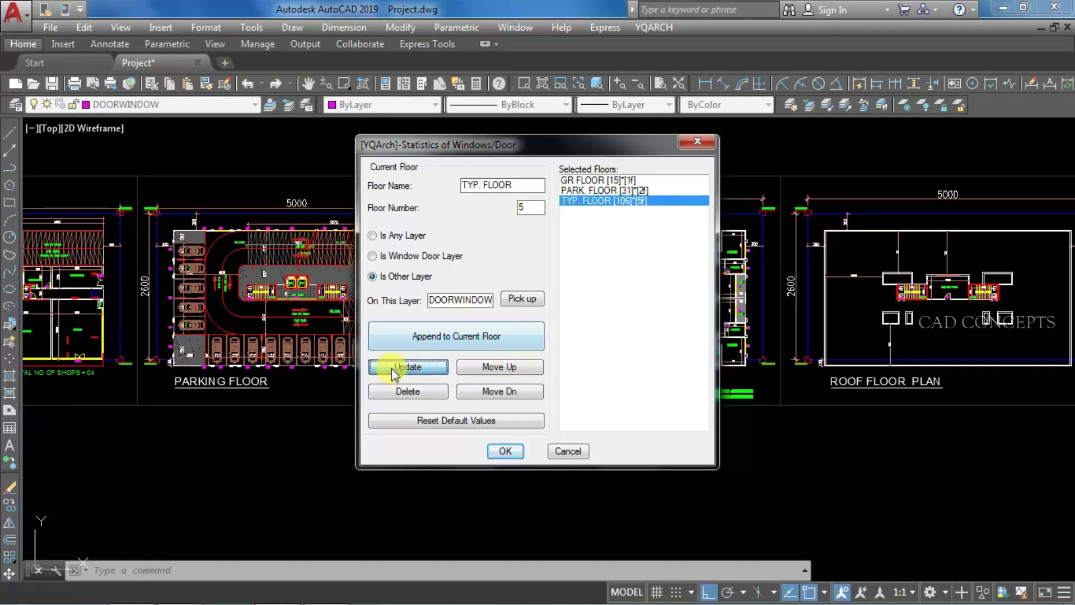
# Append the roof floor plan's door and window tags and update the entry to floor name RF. FLOOR with floor number 1.
pyautogui.click(504, 336)
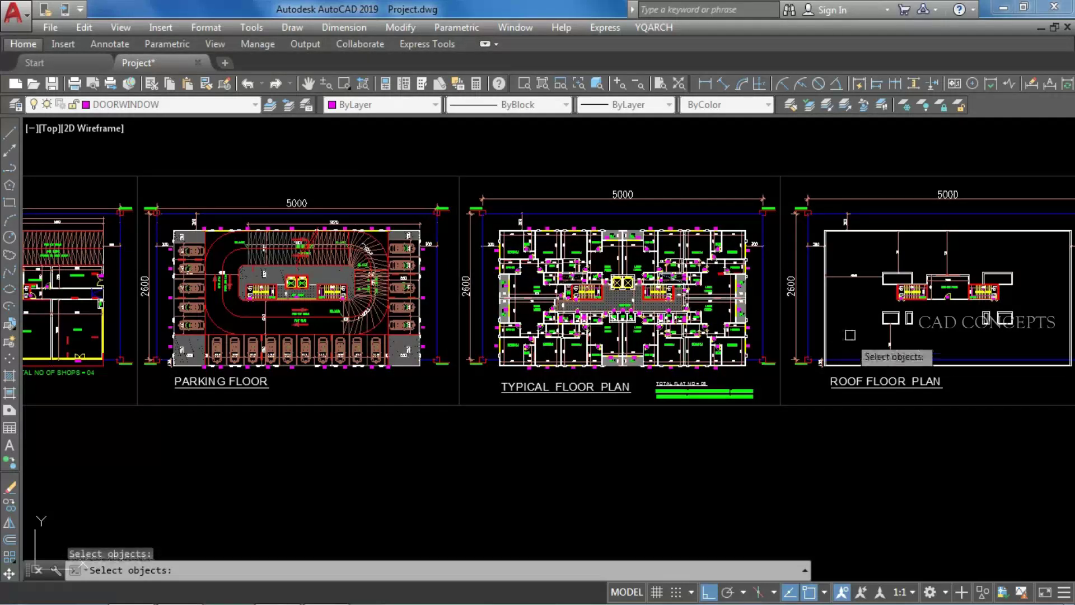
pyautogui.moveTo(828, 326); pyautogui.dragTo(561, 326, button='middle')
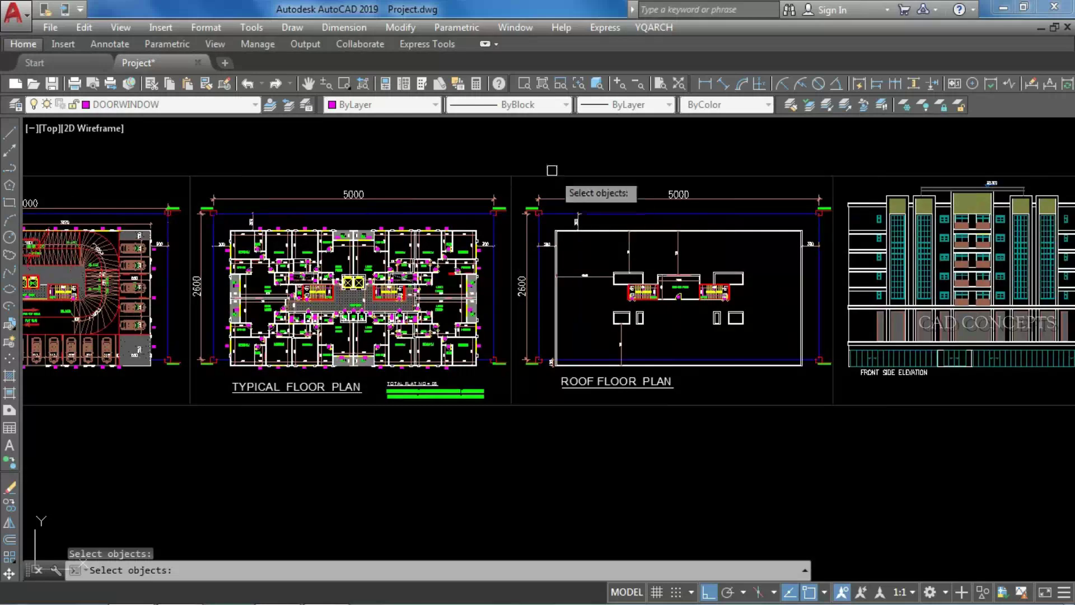
pyautogui.click(503, 156)
pyautogui.click(835, 448)
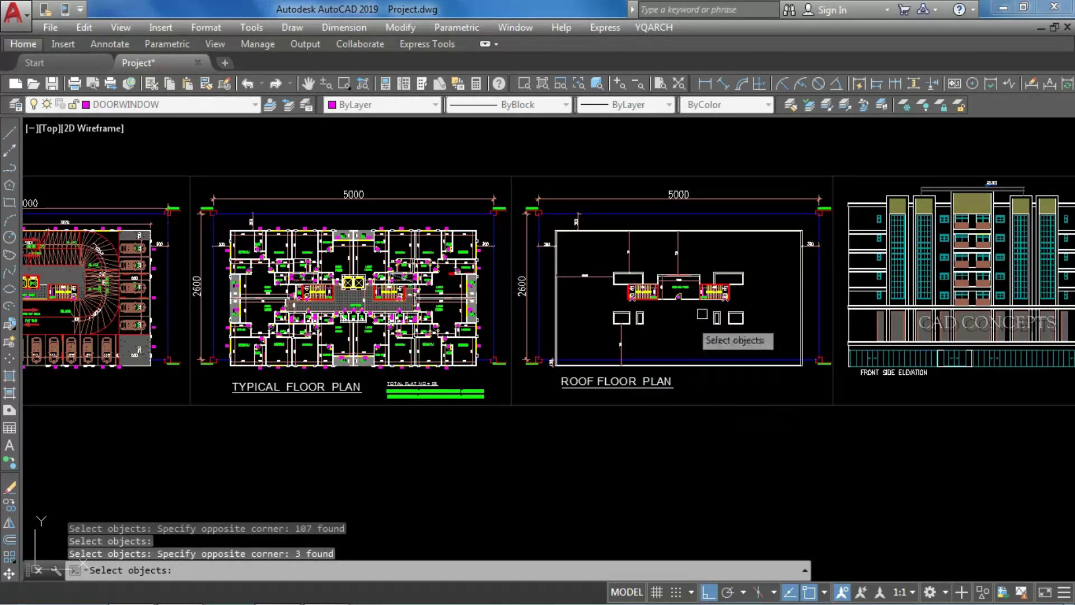
pyautogui.press('Return')
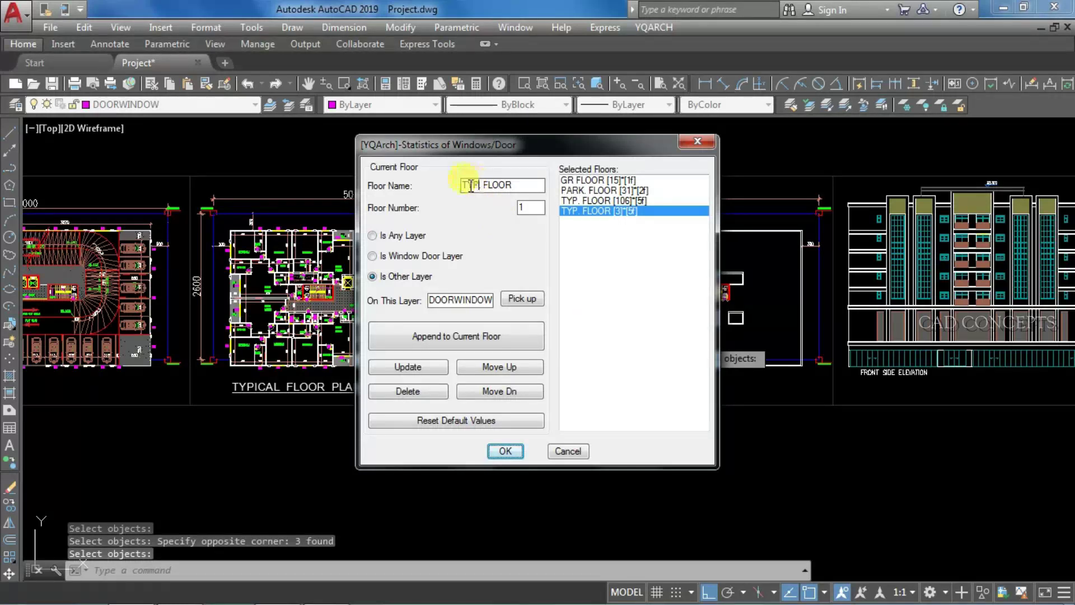
pyautogui.write('RF')
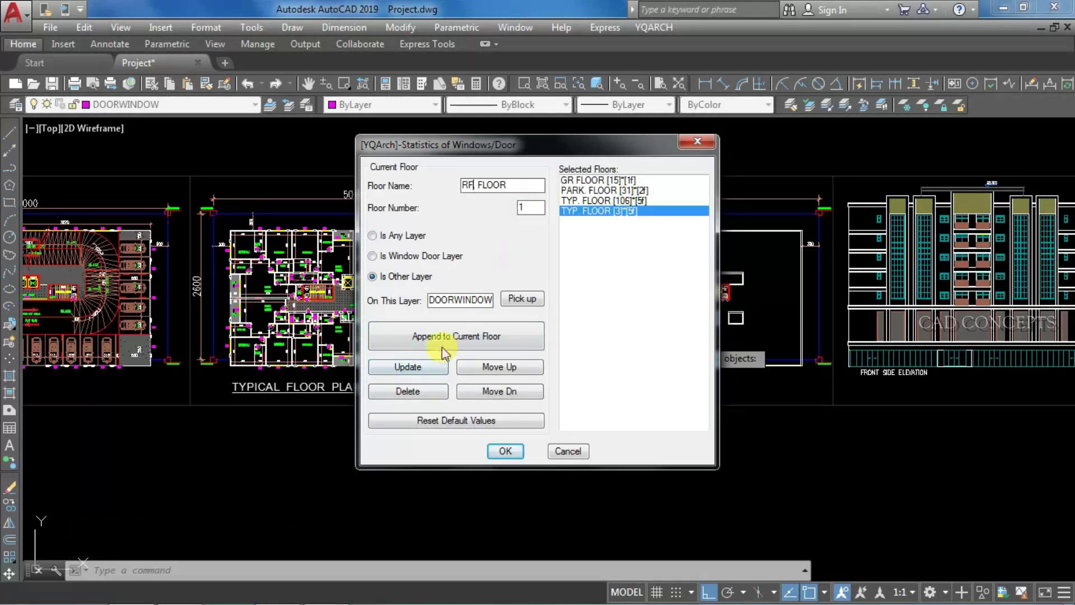
pyautogui.write('.')
pyautogui.click(409, 368)
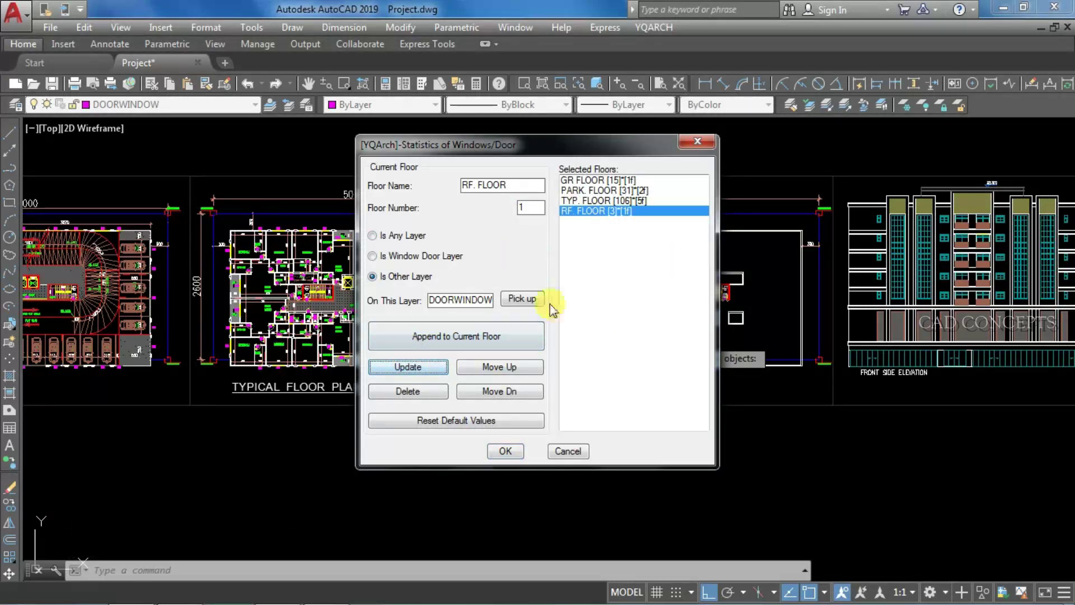
# Check the four floor entries, then output the door and window schedule table in the empty area below the typical floor plan.
pyautogui.click(599, 180)
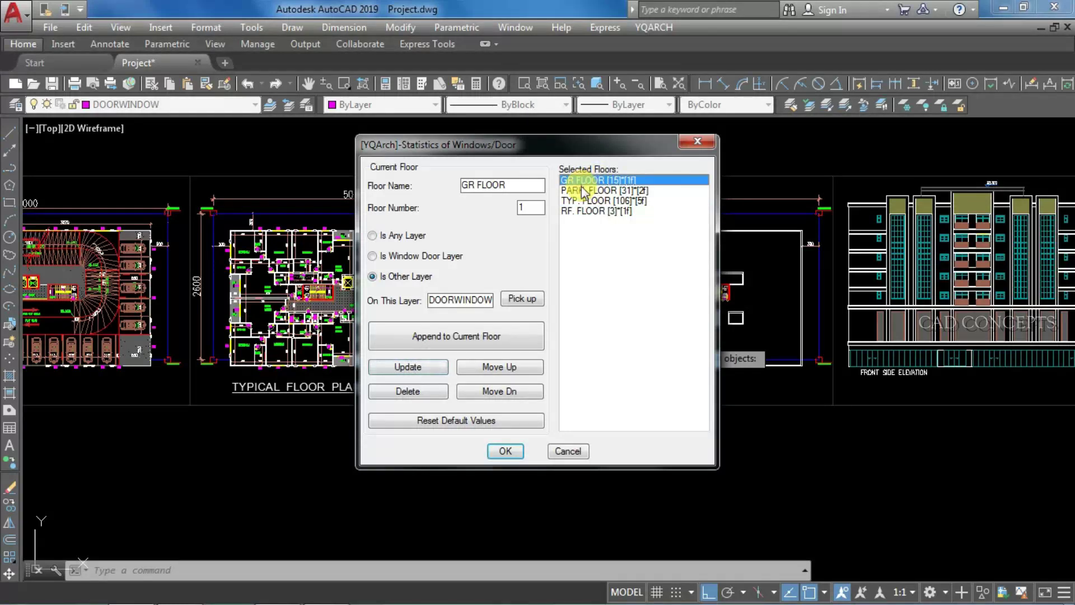
pyautogui.click(584, 191)
pyautogui.click(586, 201)
pyautogui.click(581, 213)
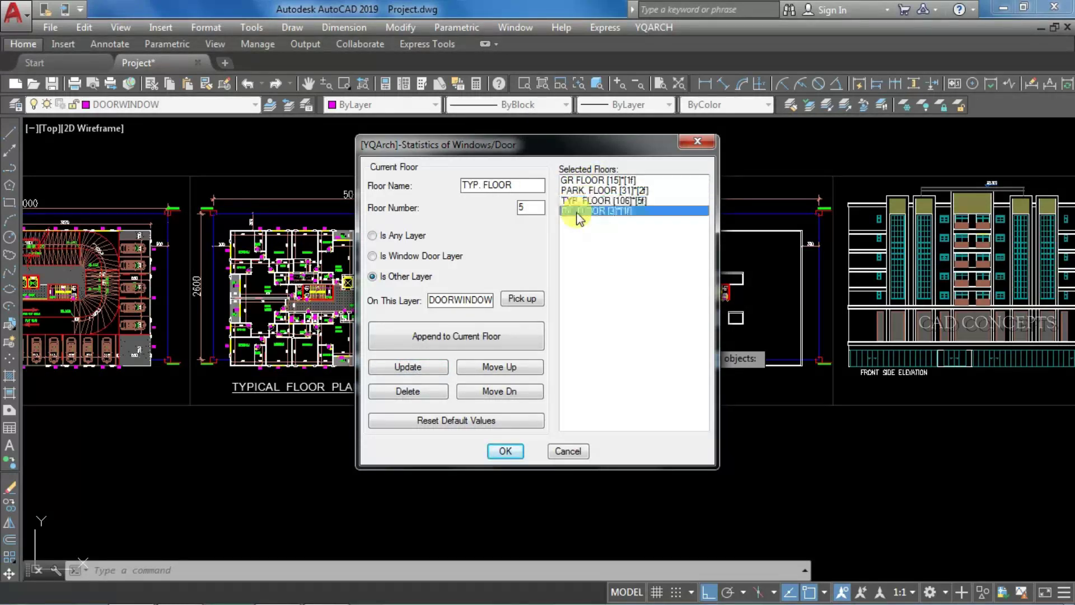
pyautogui.click(582, 181)
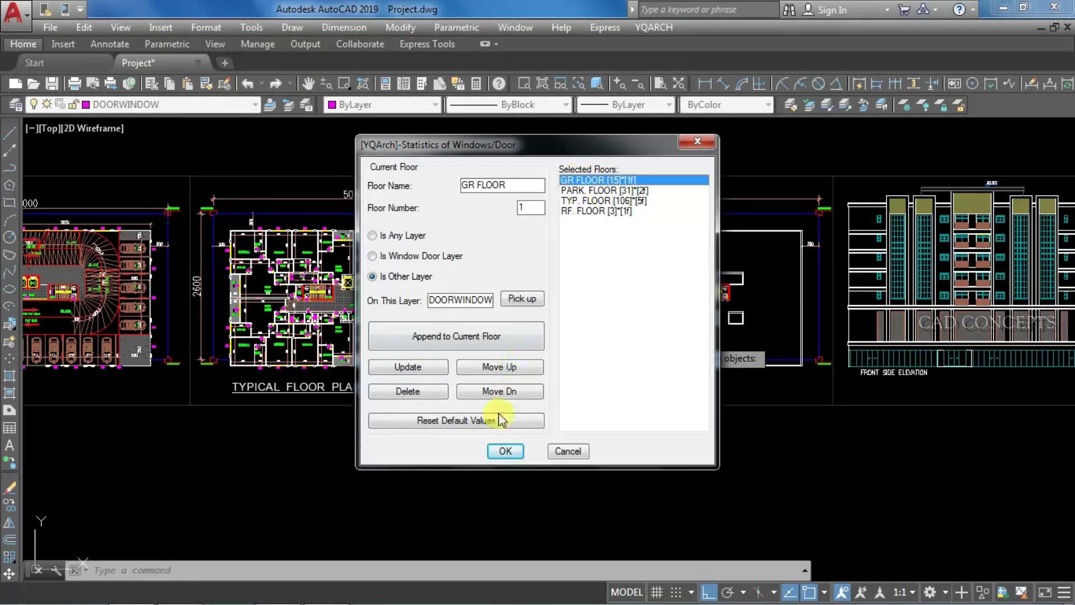
pyautogui.click(505, 452)
pyautogui.scroll(5, 487, 493)
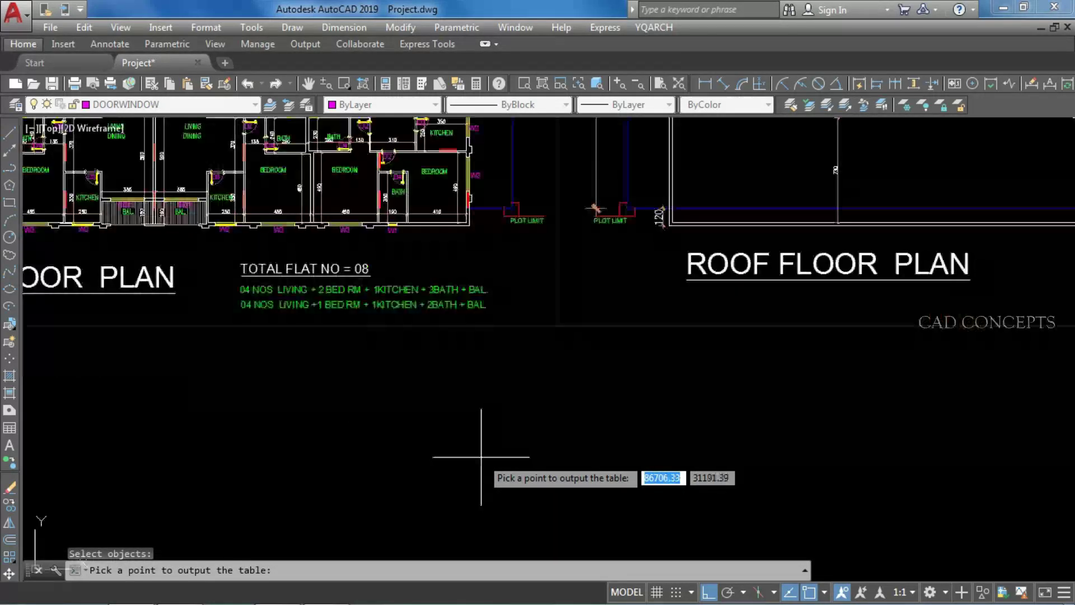
pyautogui.click(452, 262)
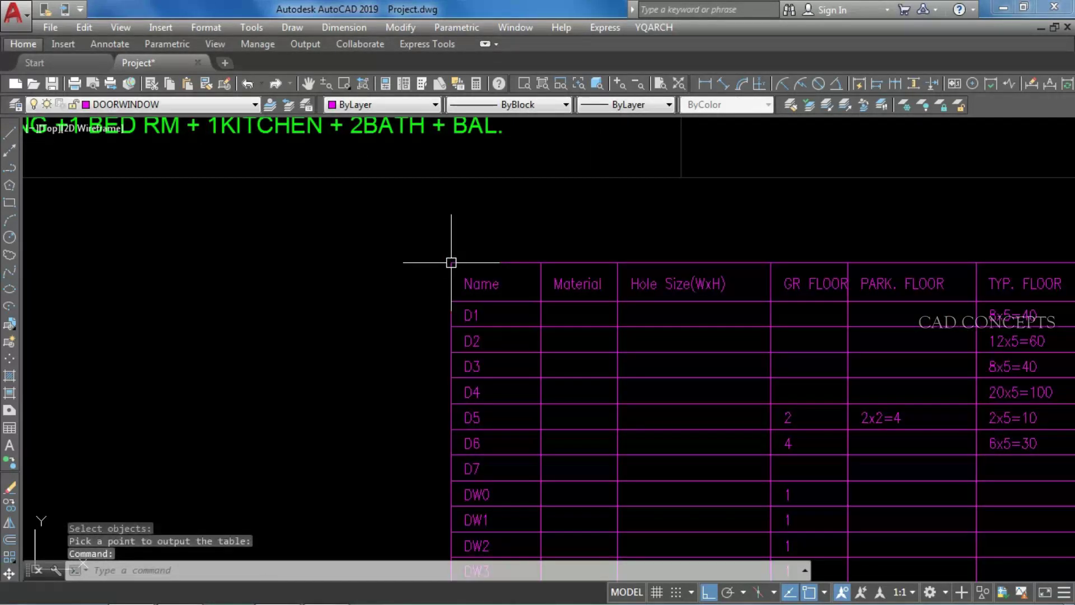
pyautogui.scroll(-4, 481, 324)
pyautogui.moveTo(480, 324)
pyautogui.mouseDown(button='middle')
pyautogui.moveTo(479, 252)
pyautogui.moveTo(480, 267)
pyautogui.mouseUp(button='middle')
pyautogui.scroll(2, 480, 299)
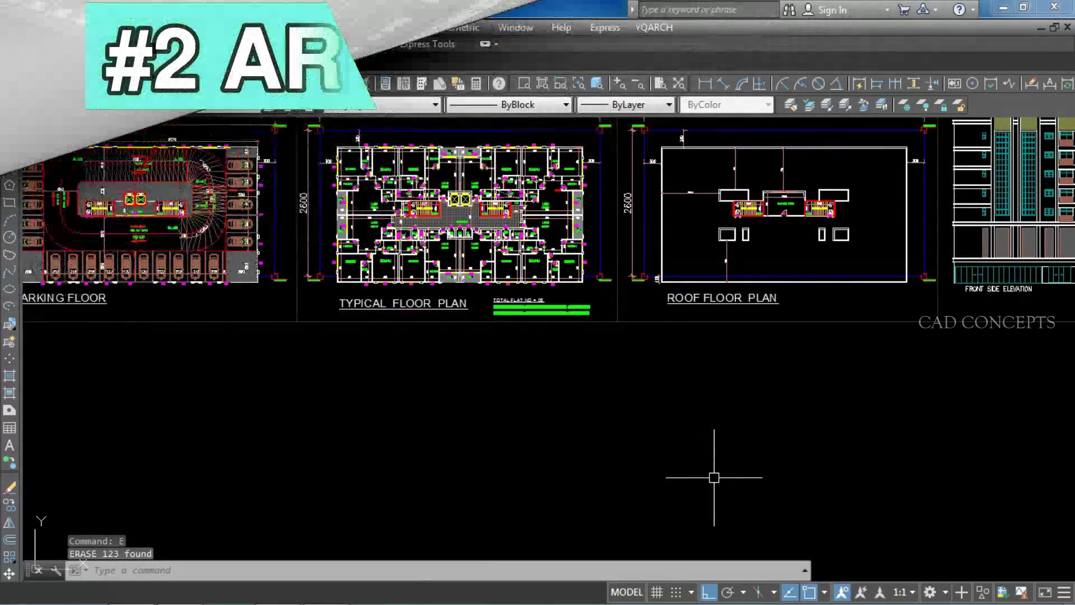
# Run the MJ accumulate area command with Pick Point (Window Avoidable) and add the area of SHOP 1 on the ground floor plan.
pyautogui.scroll(-2, 715, 478)
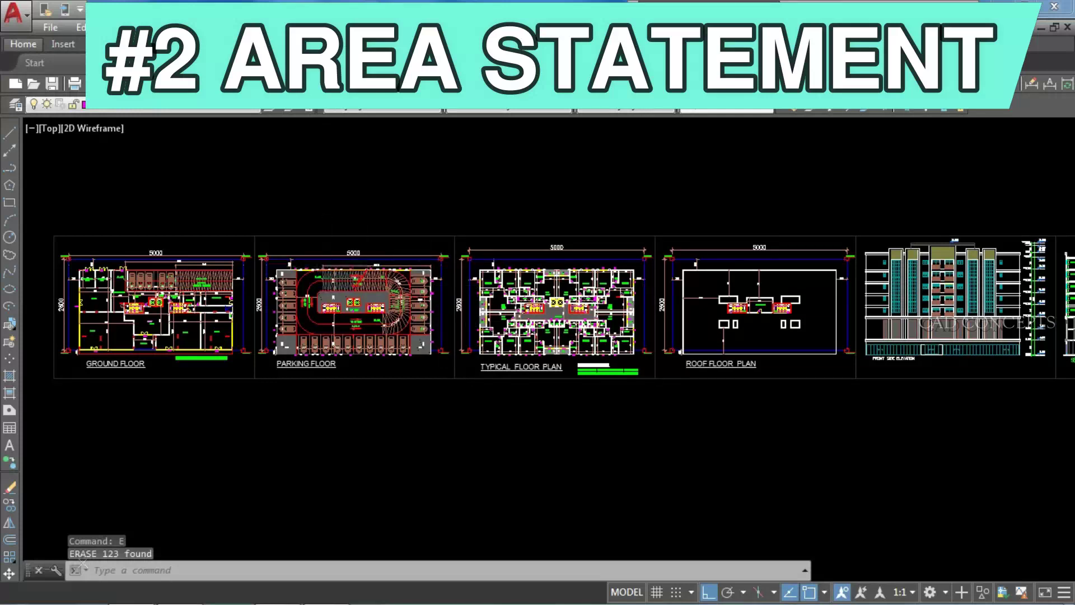
pyautogui.scroll(-2, 324, 268)
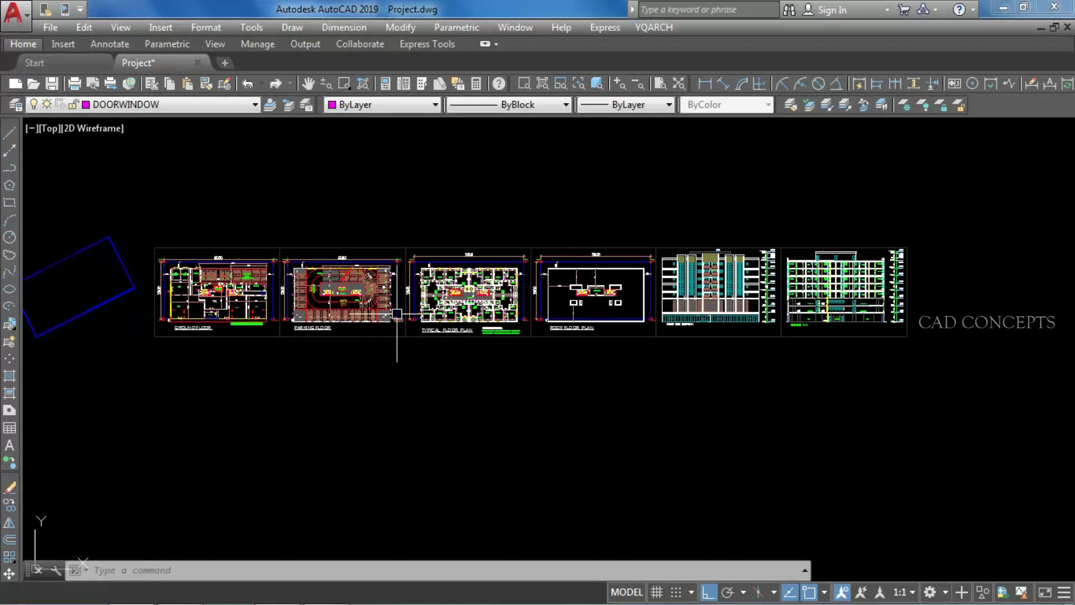
pyautogui.scroll(6, 267, 314)
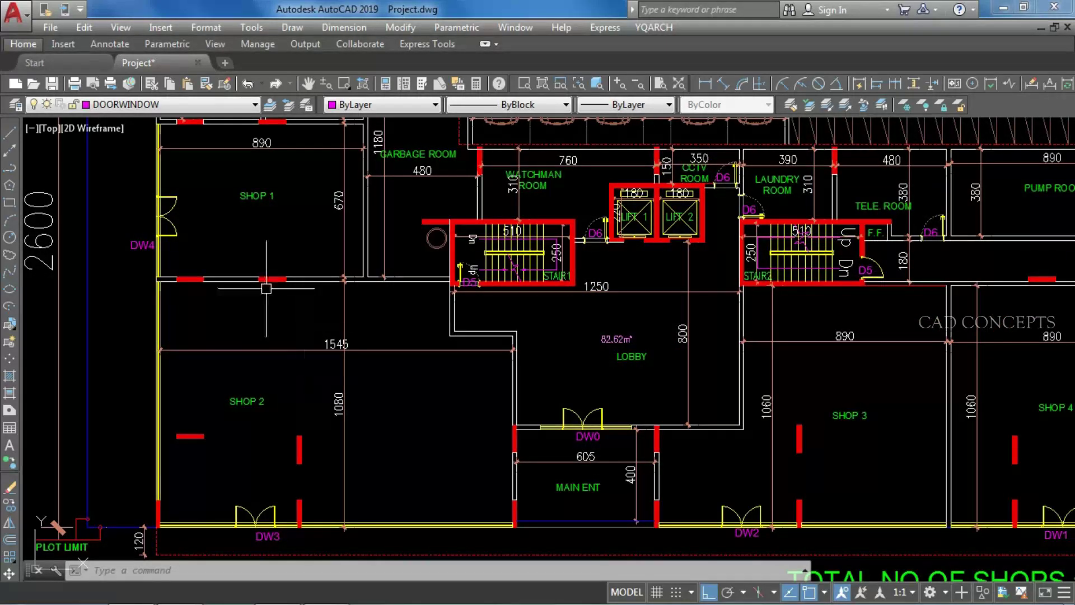
pyautogui.scroll(-3, 265, 370)
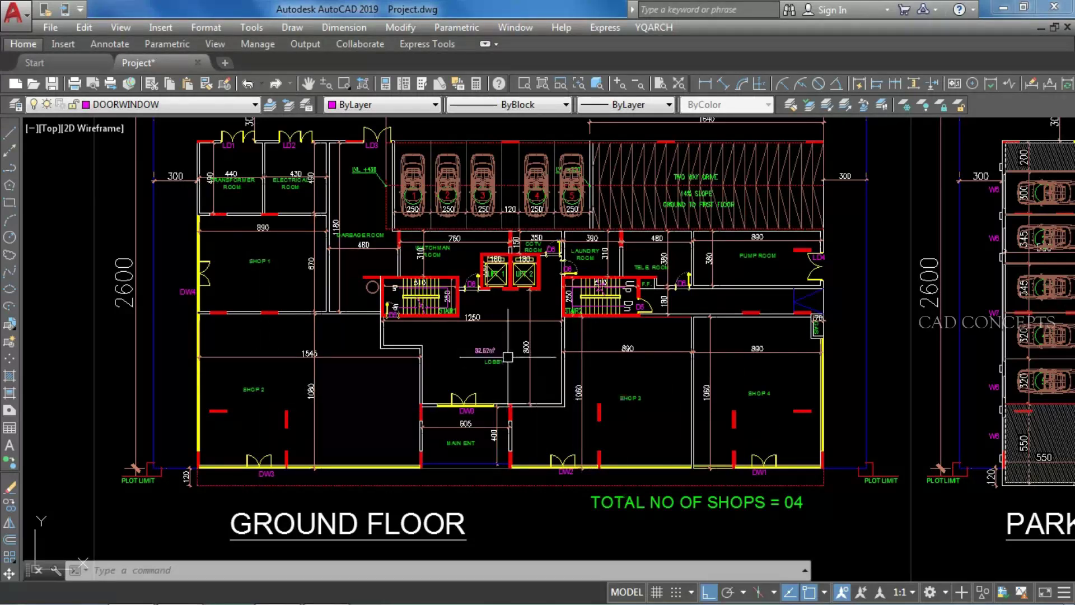
pyautogui.rightClick(412, 395)
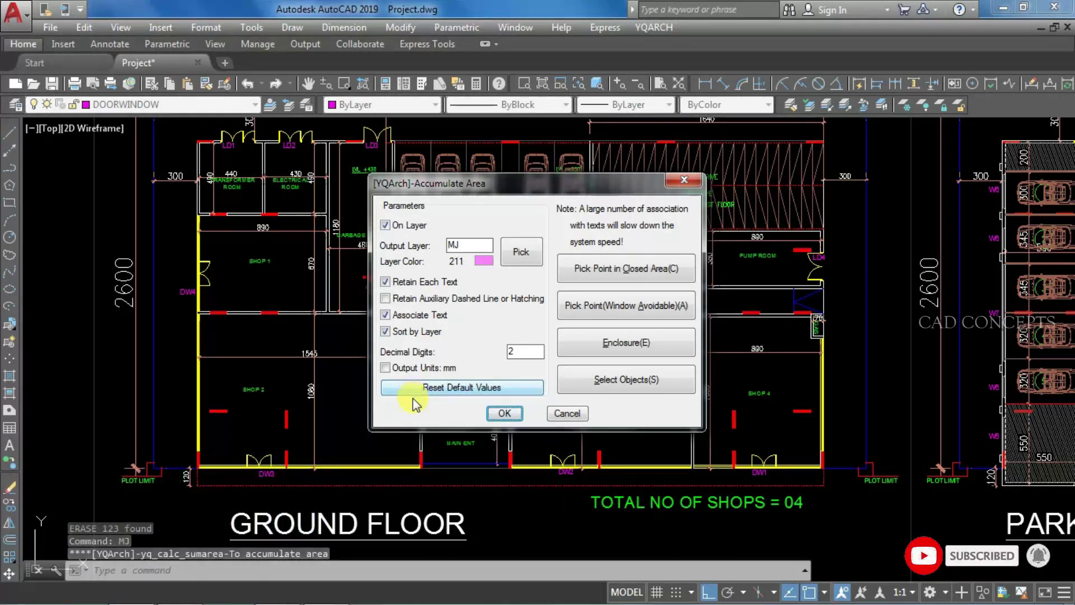
pyautogui.click(617, 311)
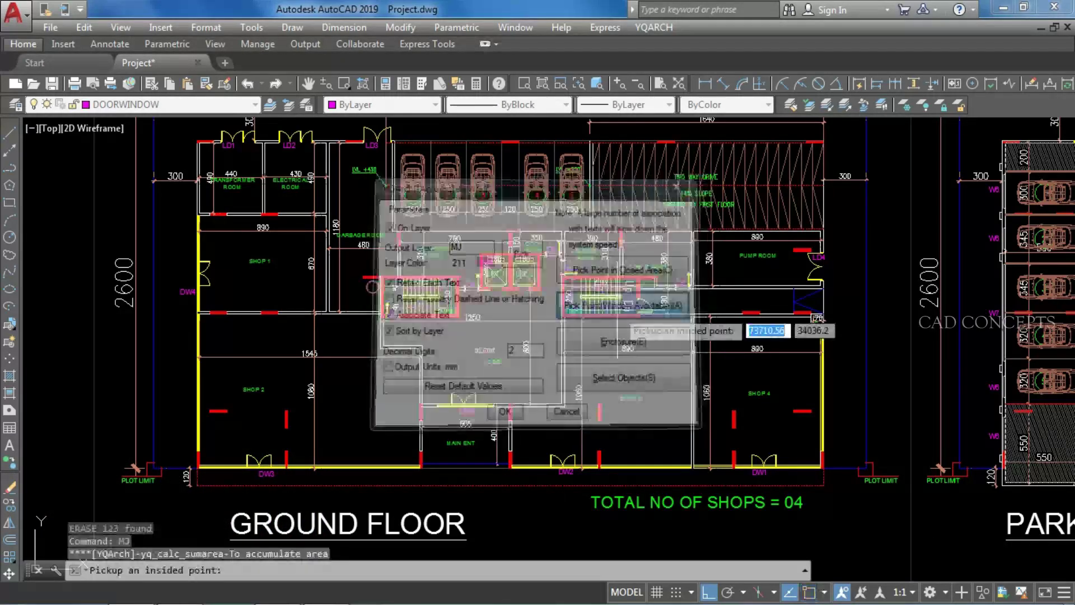
pyautogui.scroll(6, 204, 252)
pyautogui.moveTo(404, 318); pyautogui.dragTo(439, 372, button='middle')
pyautogui.click(562, 361)
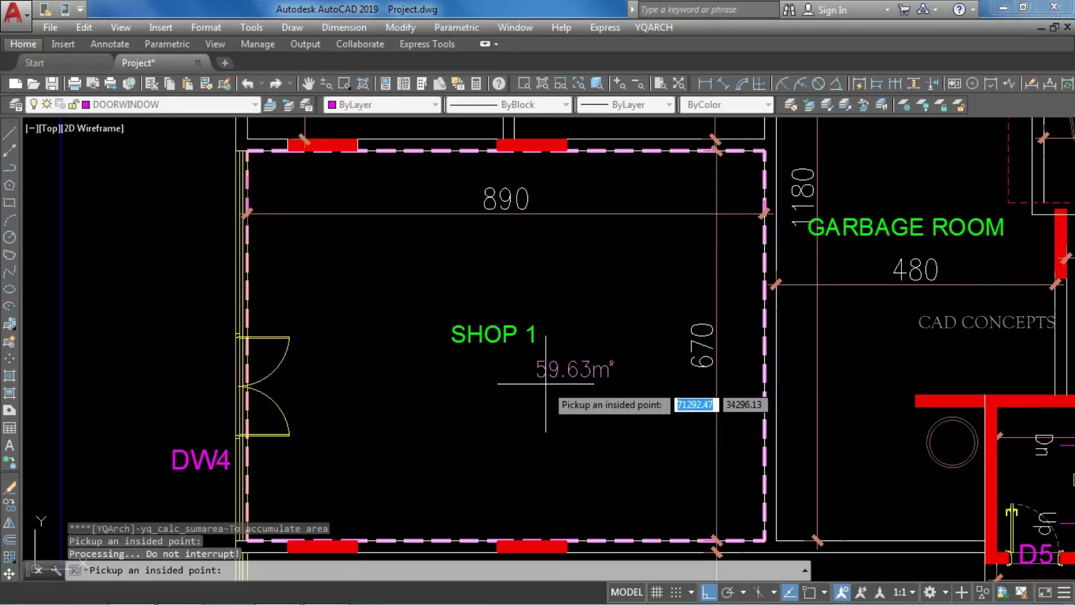
# Add the areas of SHOP 2, SHOP 3 and SHOP 4 by picking a point inside each shop.
pyautogui.scroll(-6, 443, 222)
pyautogui.scroll(2, 464, 417)
pyautogui.scroll(2, 493, 360)
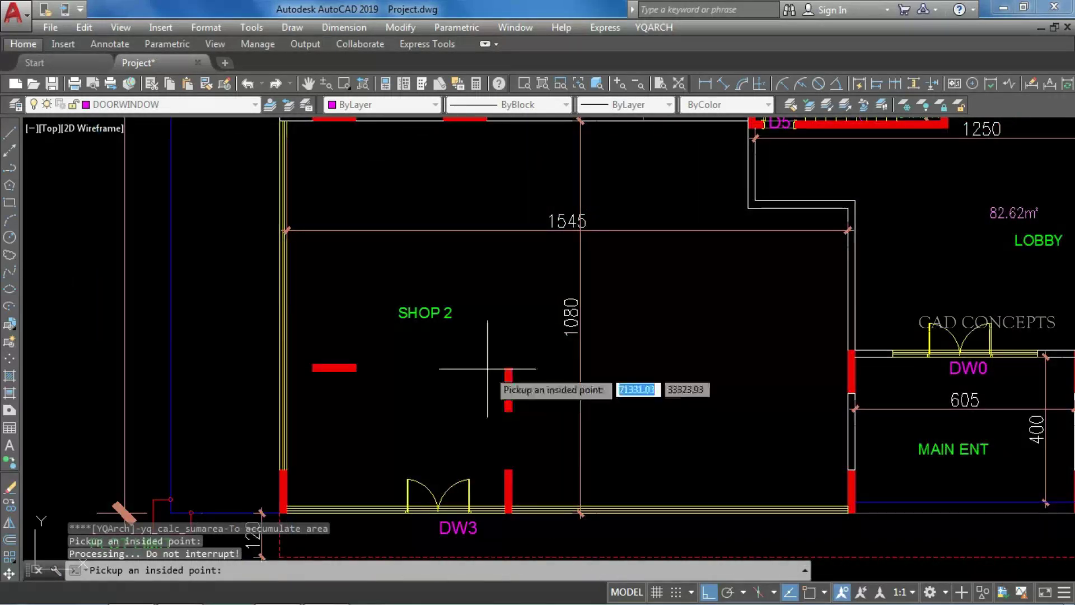
pyautogui.click(480, 310)
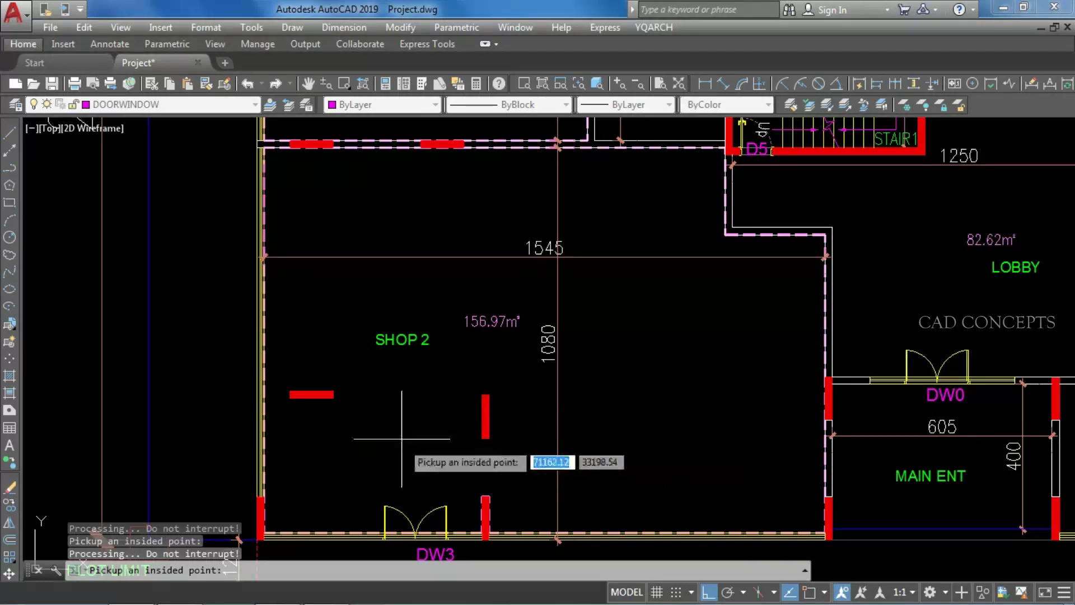
pyautogui.moveTo(737, 348); pyautogui.dragTo(142, 319, button='middle')
pyautogui.moveTo(763, 321); pyautogui.dragTo(659, 348, button='middle')
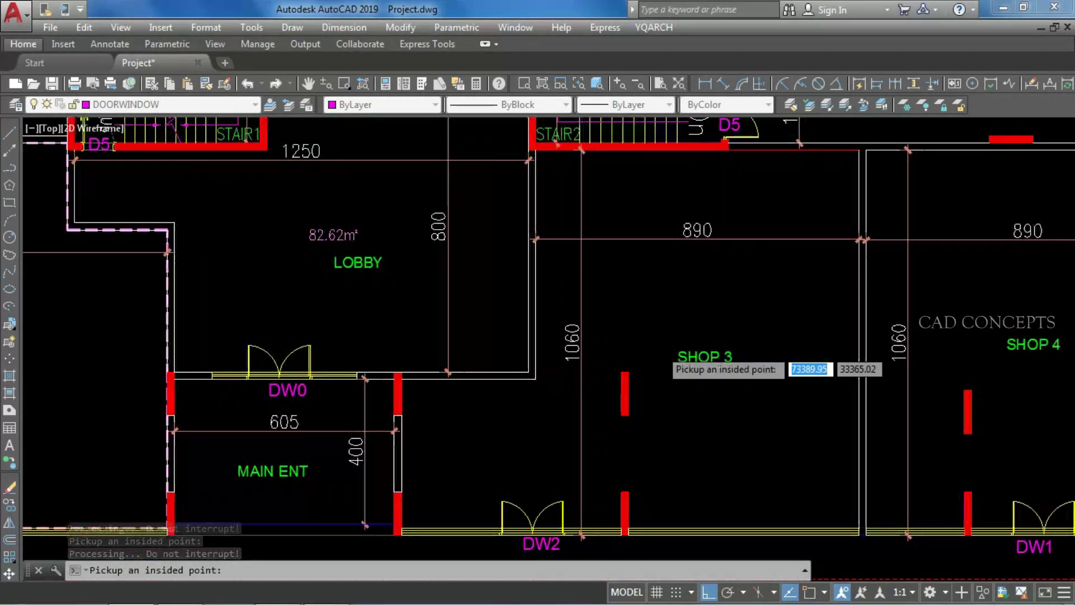
pyautogui.click(684, 311)
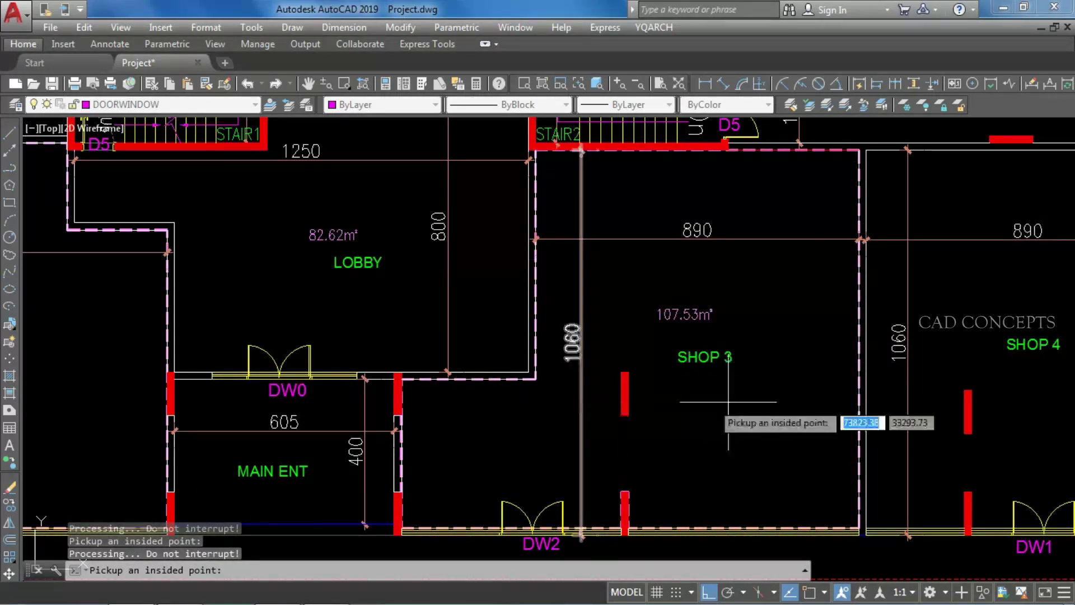
pyautogui.moveTo(868, 359)
pyautogui.mouseDown(button='middle')
pyautogui.moveTo(413, 368)
pyautogui.moveTo(431, 365)
pyautogui.mouseUp(button='middle')
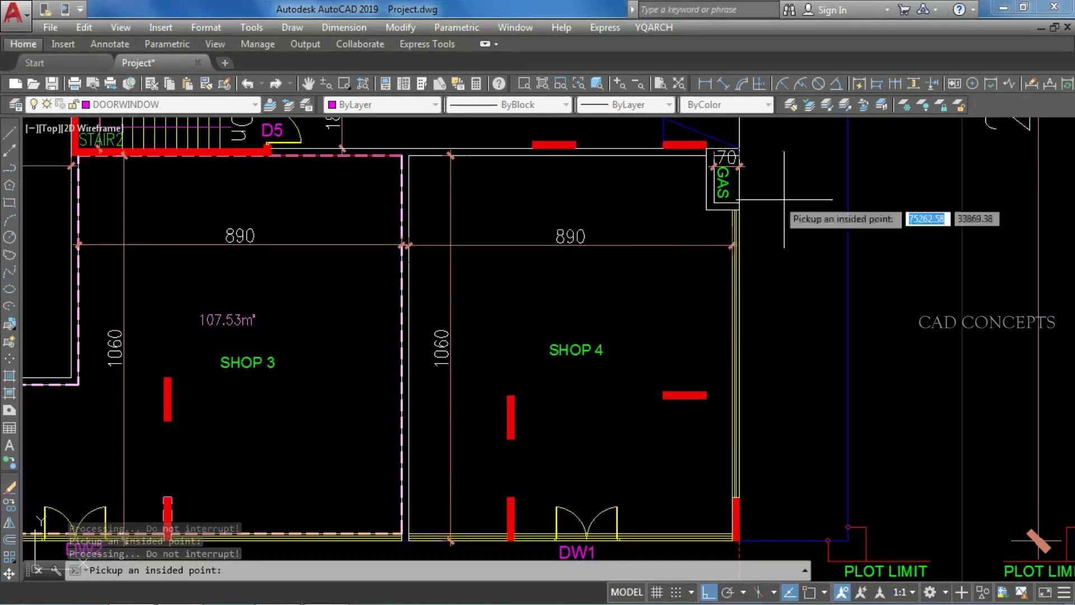
pyautogui.click(583, 359)
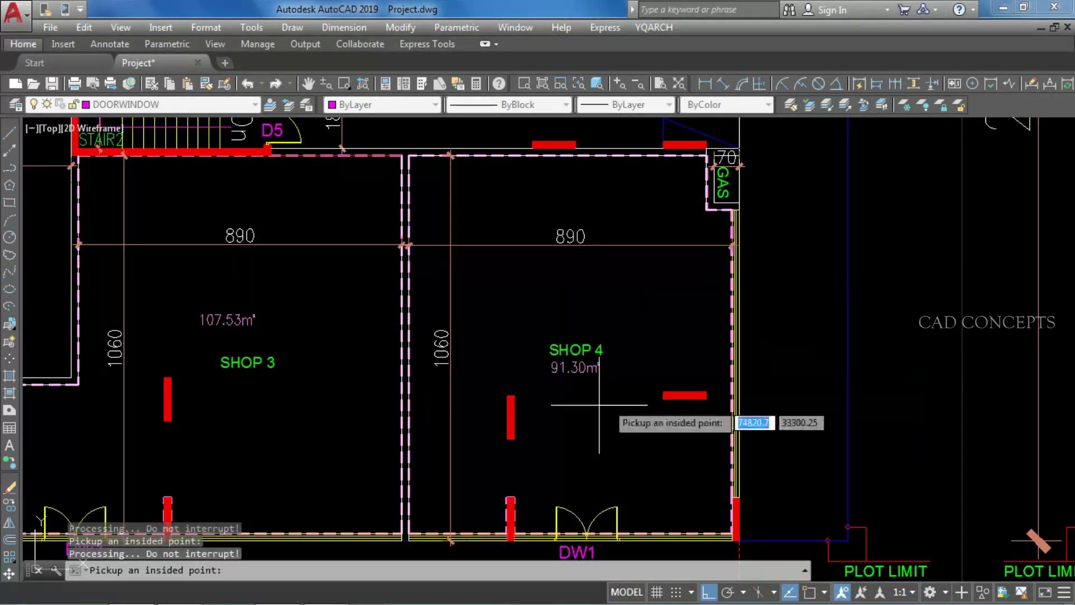
# Finish picking areas and place the total area text below the TOTAL NO OF SHOPS note of the ground floor plan.
pyautogui.scroll(-4, 692, 310)
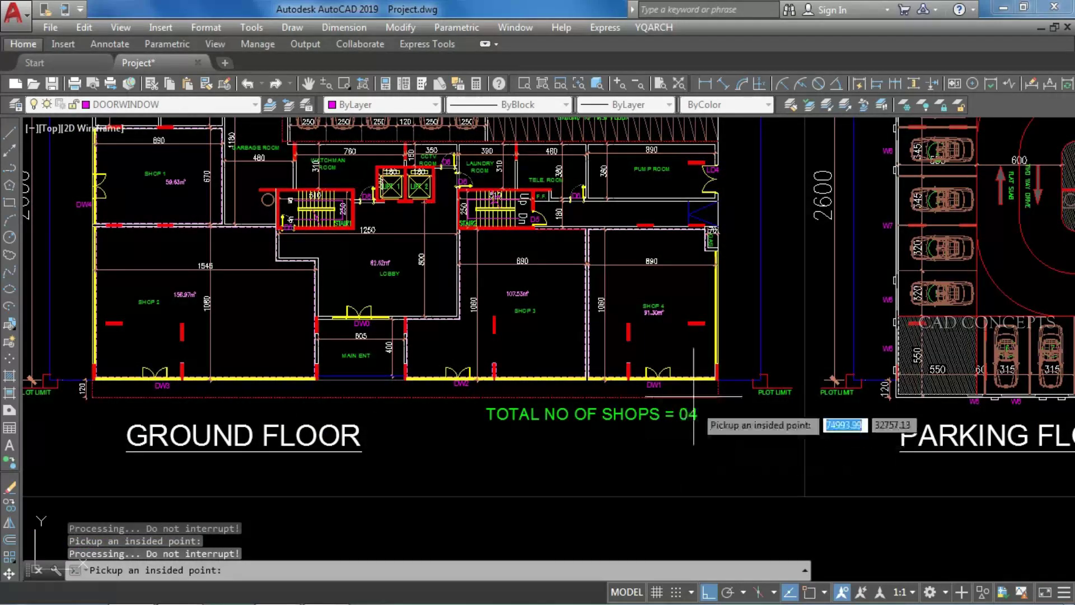
pyautogui.press('Return')
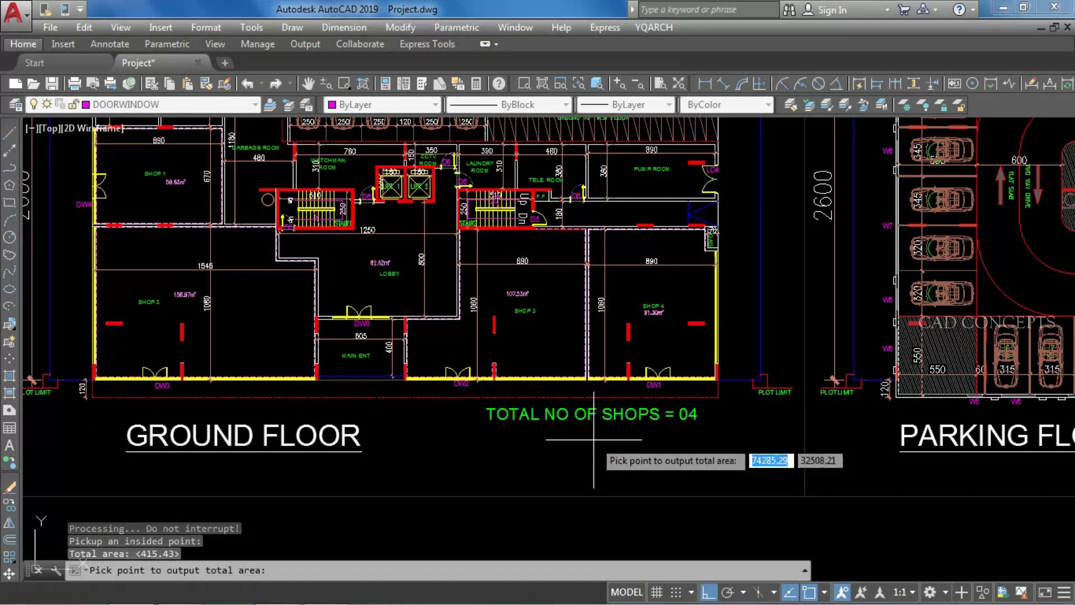
pyautogui.click(594, 466)
pyautogui.scroll(8, 591, 456)
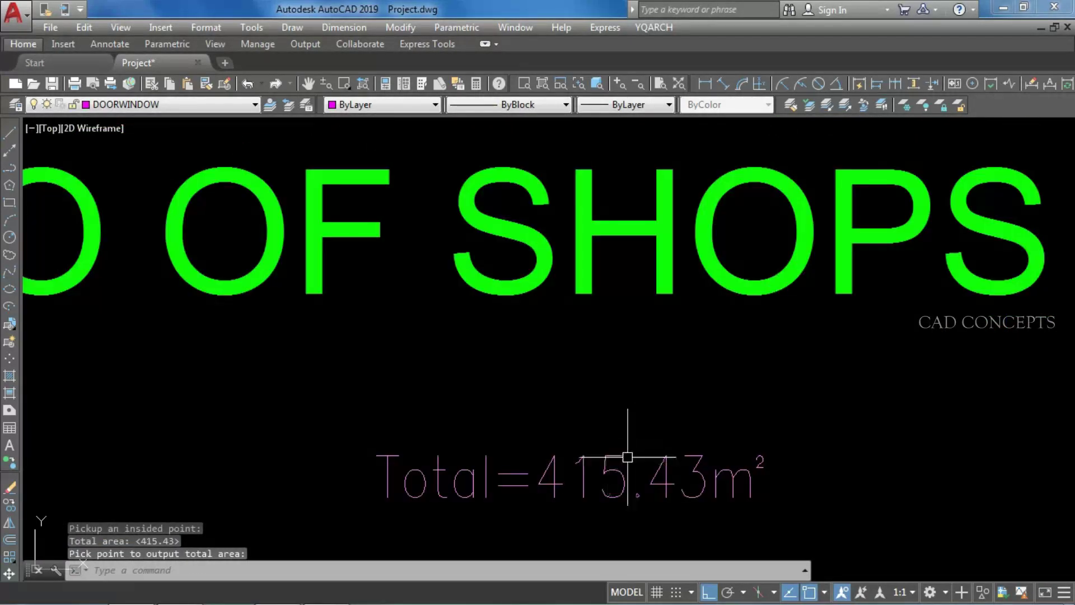
pyautogui.scroll(-8, 626, 464)
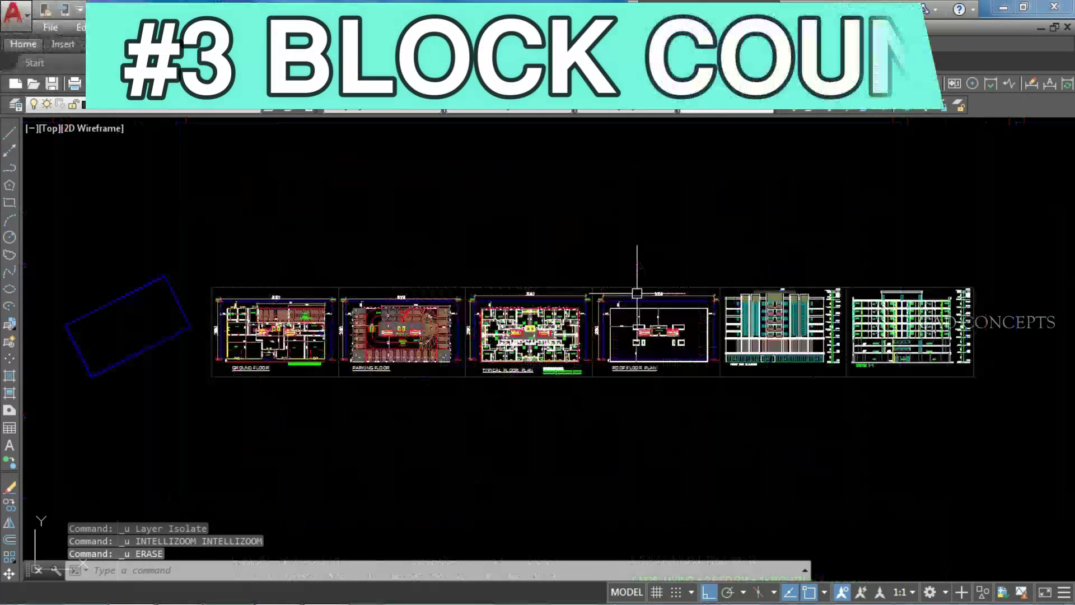
# Undo the last zoom and pan operations, going back to an earlier overview of all the plans.
pyautogui.hotkey('ctrl', 'z')
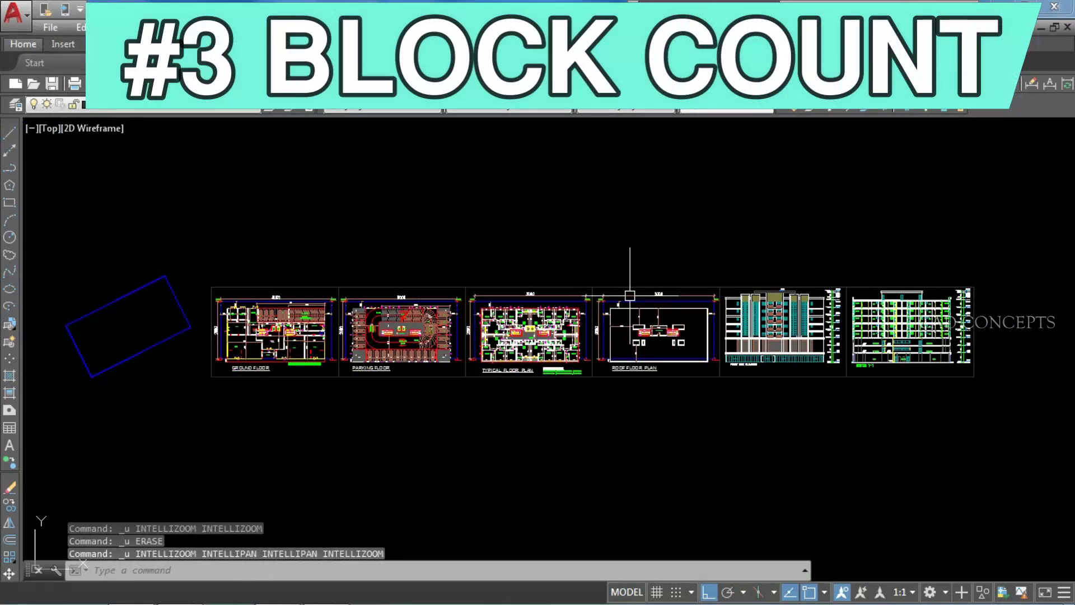
pyautogui.hotkey('ctrl', 'z')
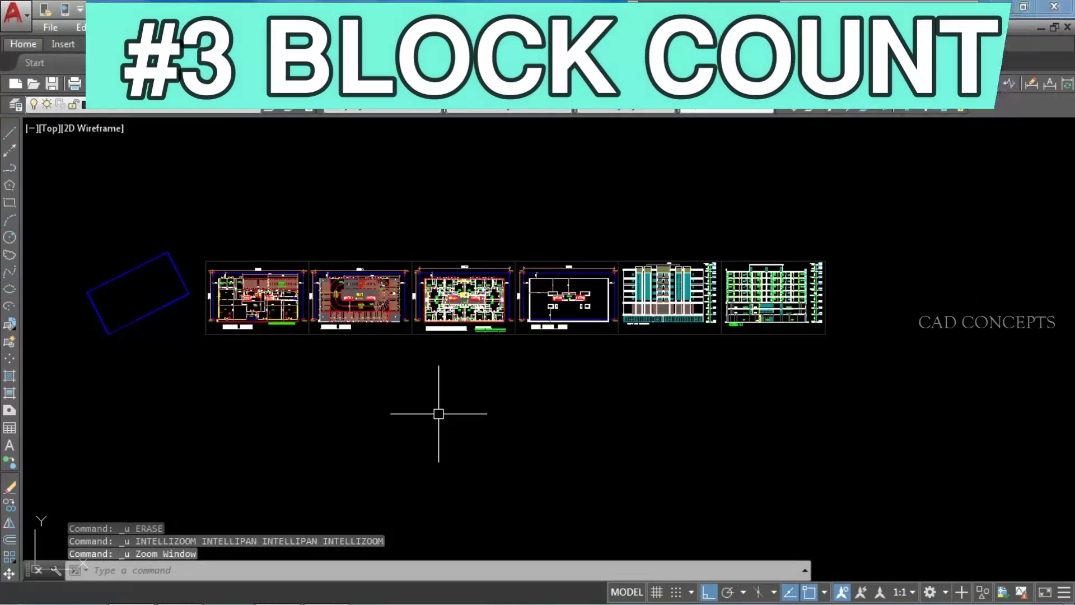
# Run the BBL block statistics command on all blocks of the floor plans and place the count table below the plans.
pyautogui.scroll(2, 408, 311)
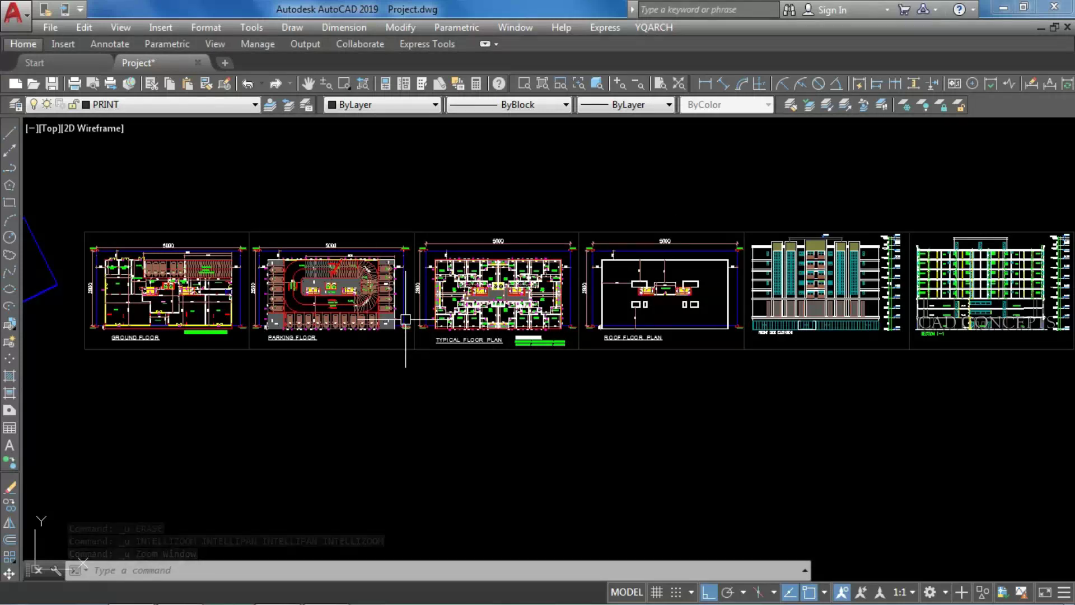
pyautogui.write('BBL')
pyautogui.press('Return')
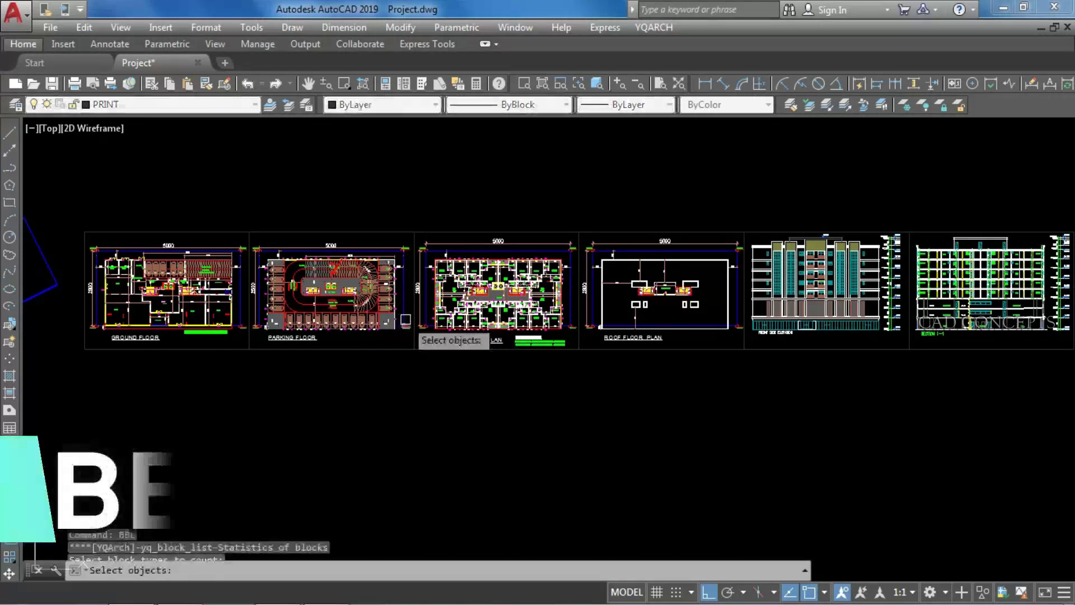
pyautogui.click(63, 205)
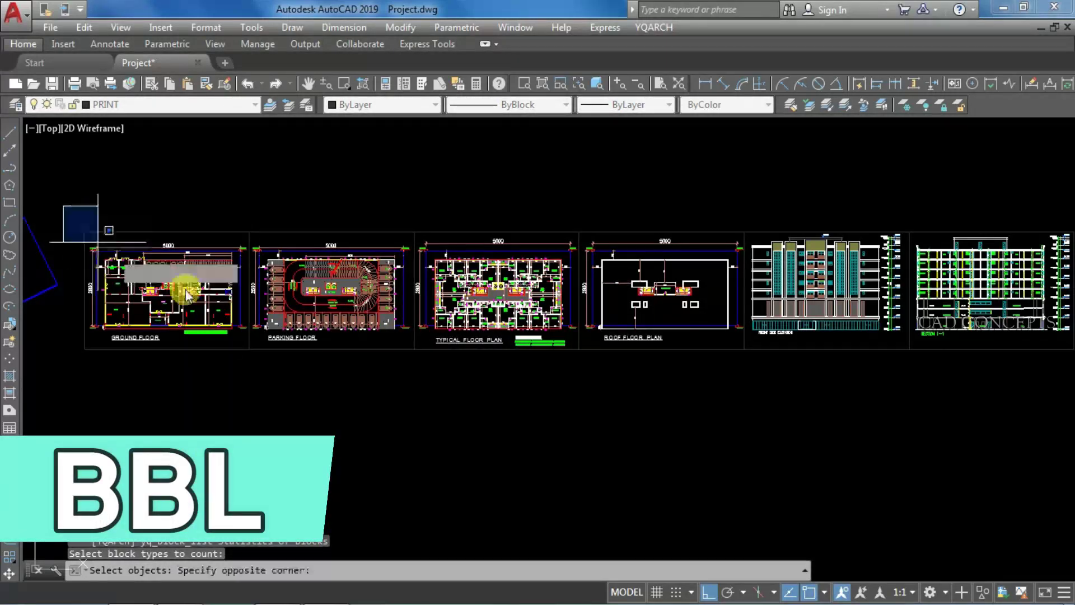
pyautogui.click(752, 463)
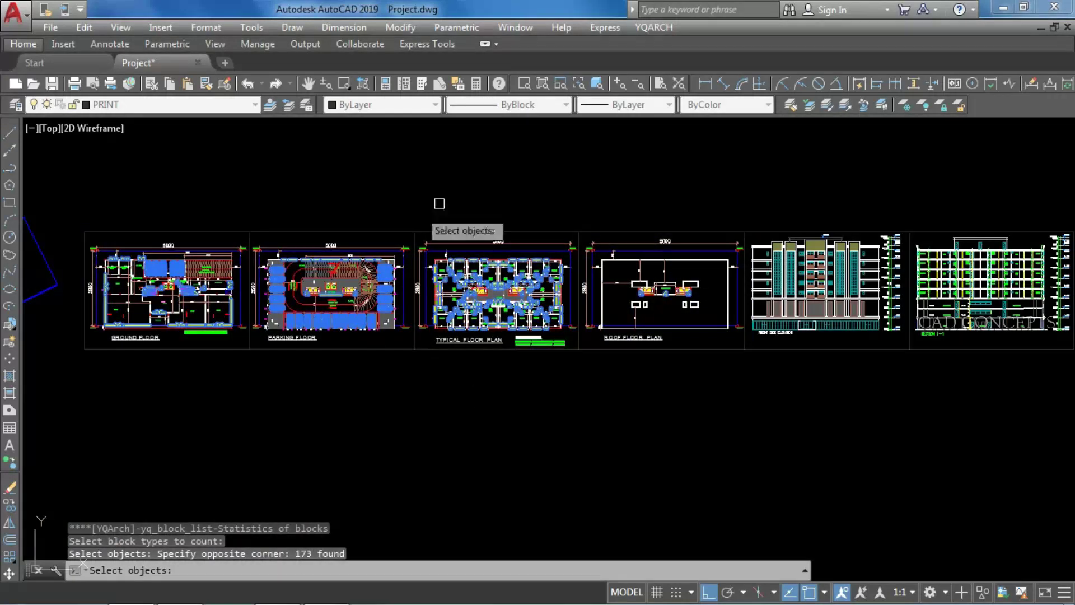
pyautogui.press('Return')
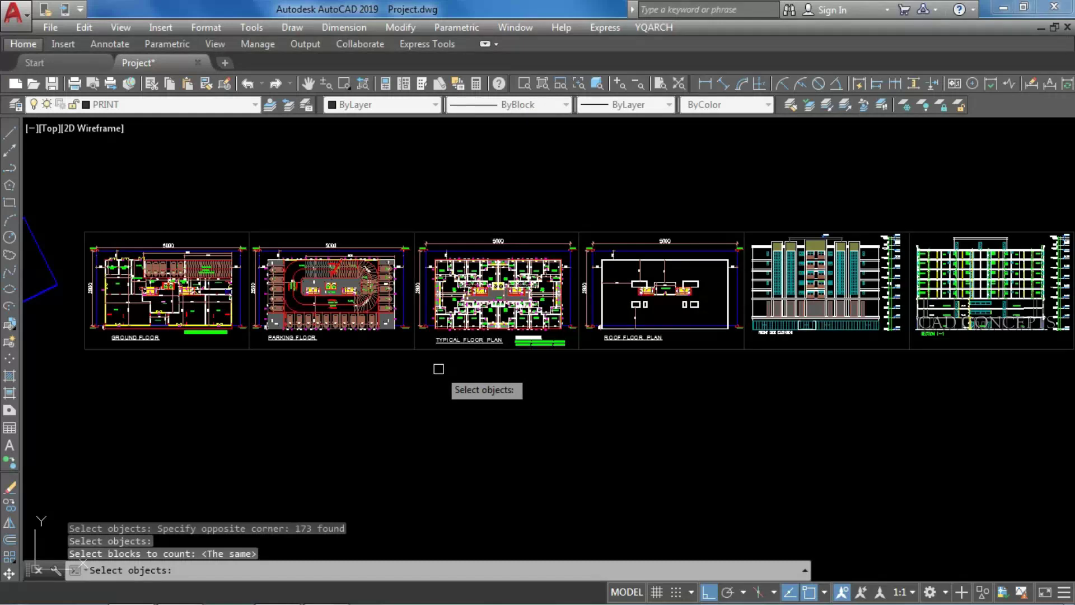
pyautogui.press('Return')
pyautogui.click(523, 385)
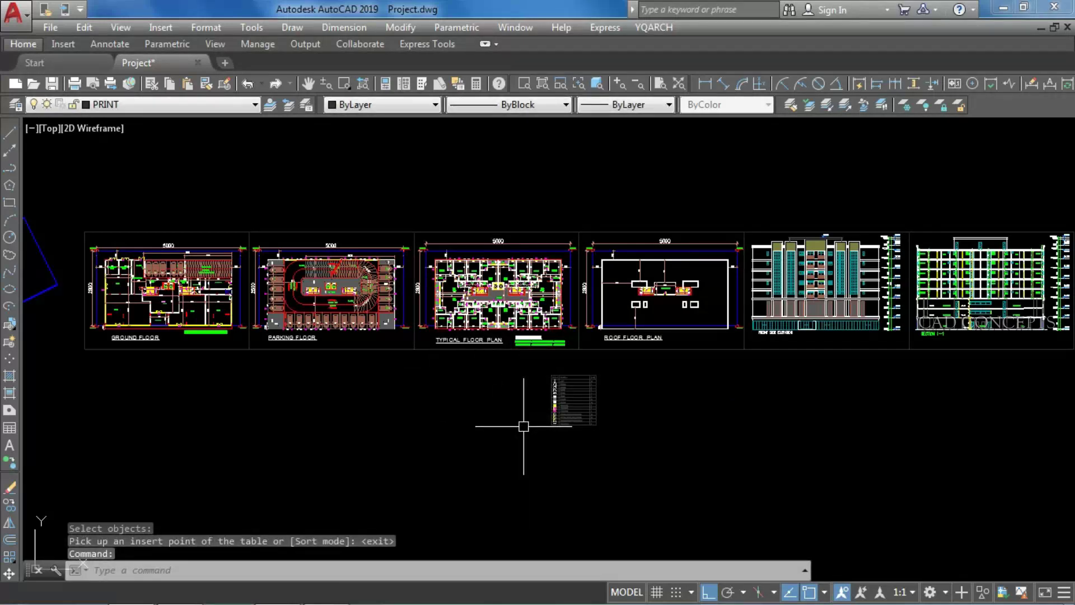
# Examine the thumbnails, block names and quantities in the block count table from the first row to the last.
pyautogui.scroll(5, 566, 392)
pyautogui.moveTo(566, 365); pyautogui.dragTo(510, 430, button='middle')
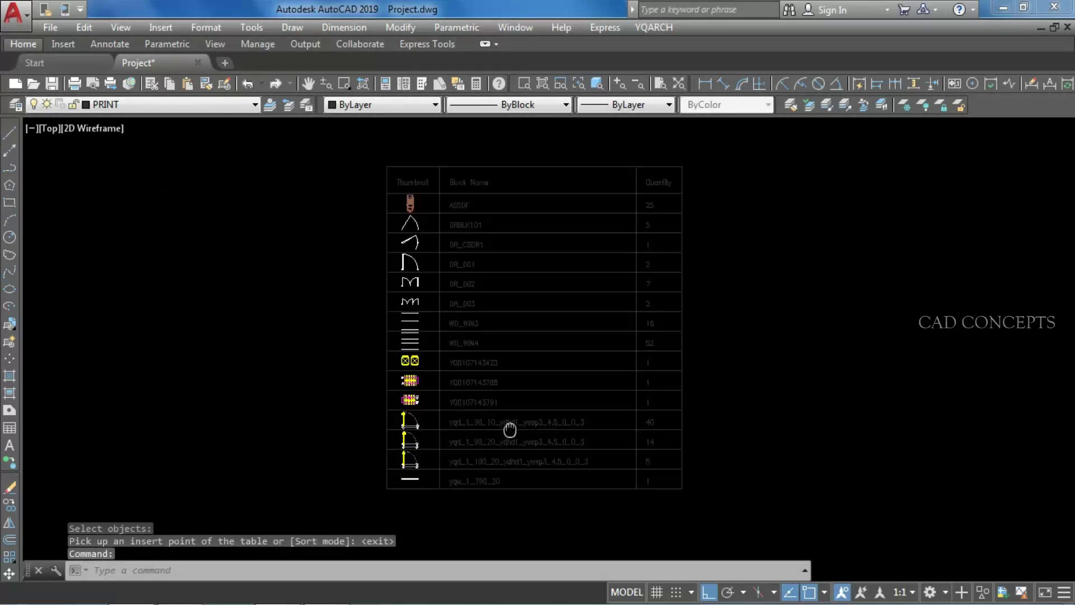
pyautogui.scroll(4, 413, 202)
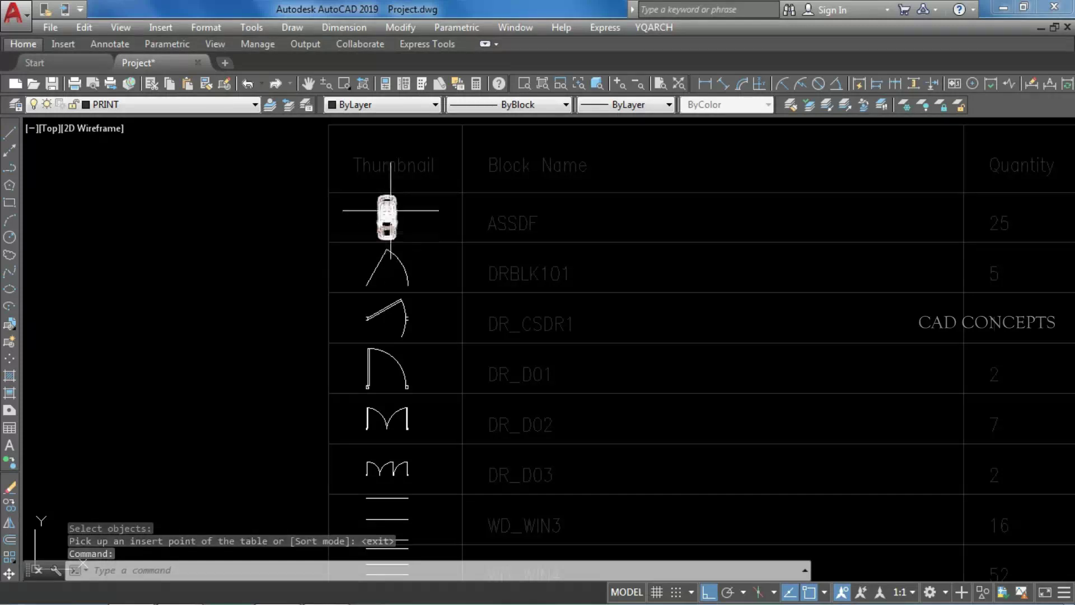
pyautogui.scroll(4, 391, 211)
pyautogui.scroll(-6, 207, 213)
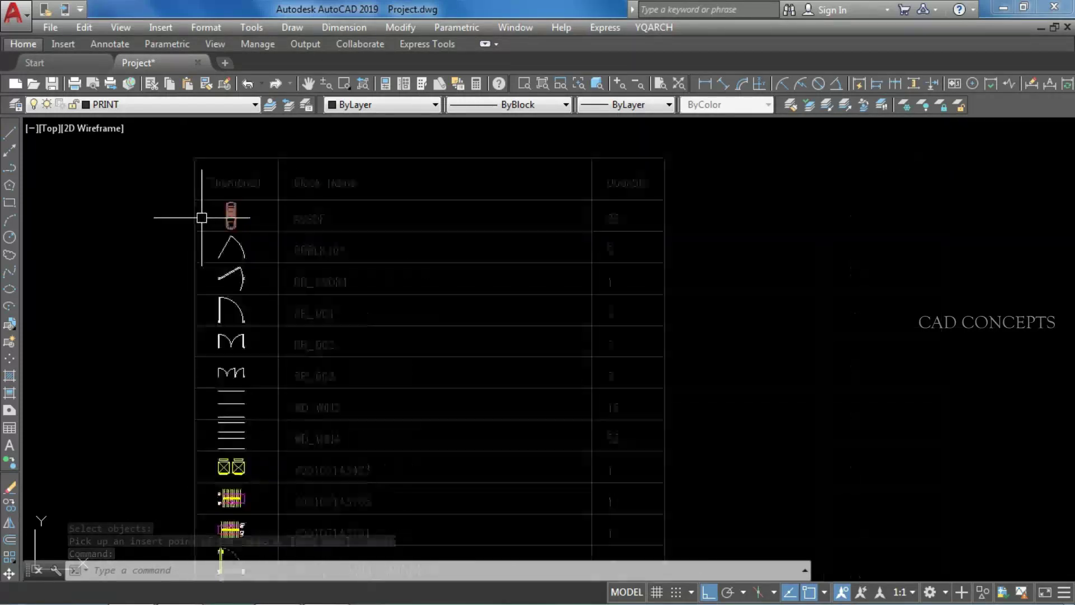
pyautogui.scroll(2, 592, 225)
pyautogui.scroll(-2, 645, 215)
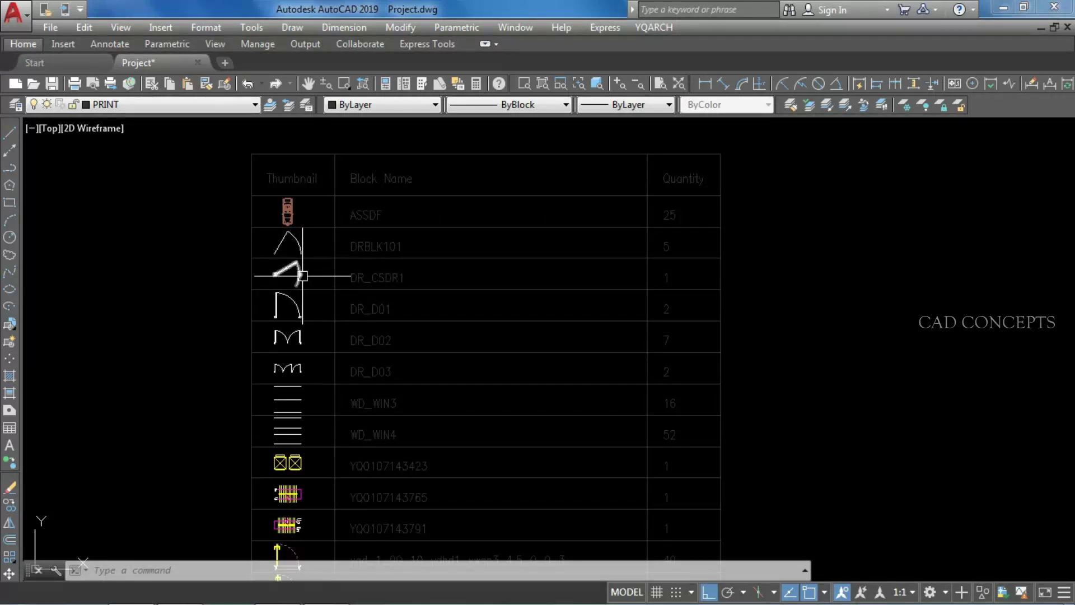
pyautogui.moveTo(350, 401); pyautogui.dragTo(382, 278, button='middle')
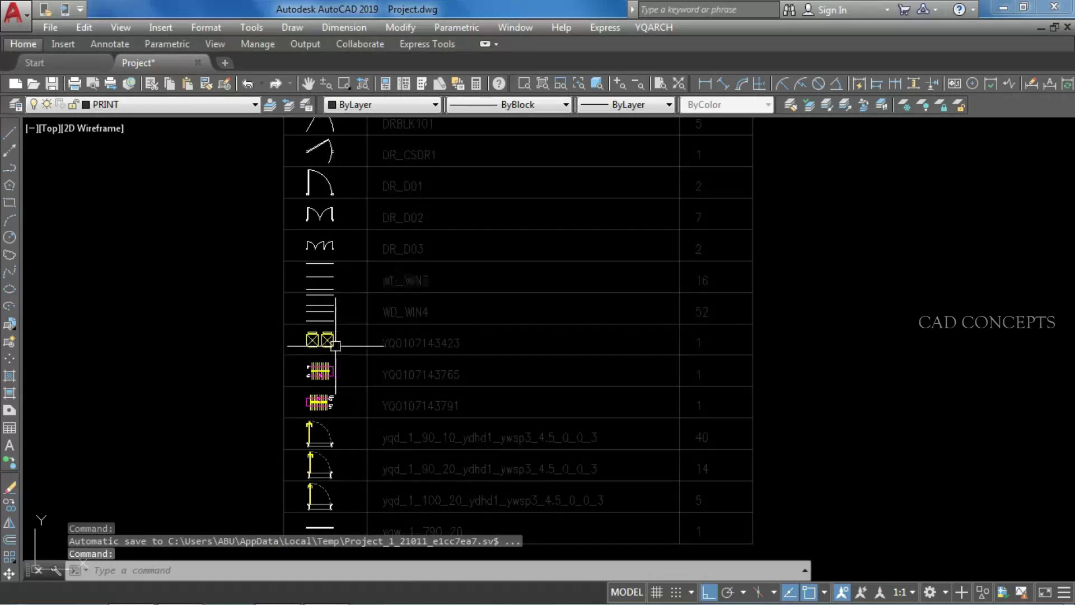
pyautogui.scroll(3, 310, 424)
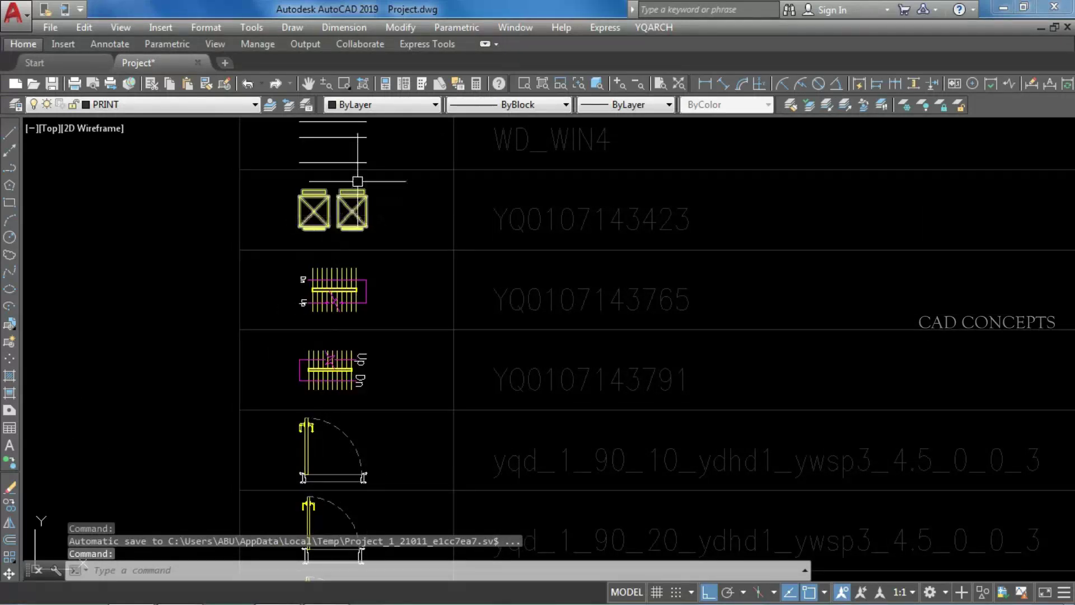
pyautogui.scroll(-2, 340, 287)
pyautogui.moveTo(339, 287); pyautogui.dragTo(340, 114, button='middle')
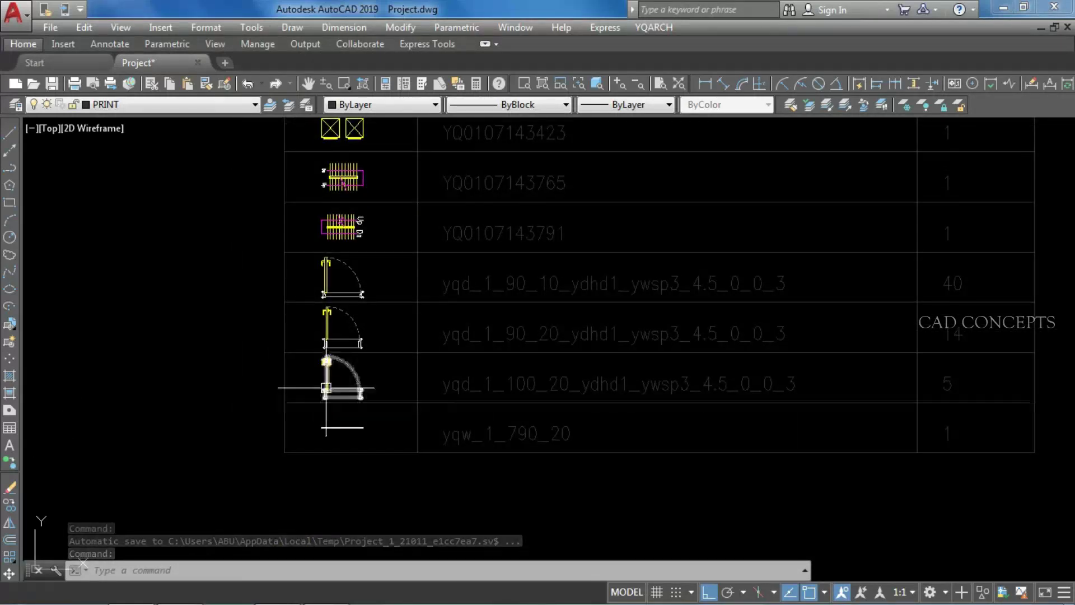
# Examine the front side elevation and its floor level marks from the ground floor up to the top roof parapet.
pyautogui.moveTo(420, 352); pyautogui.dragTo(430, 349, button='middle')
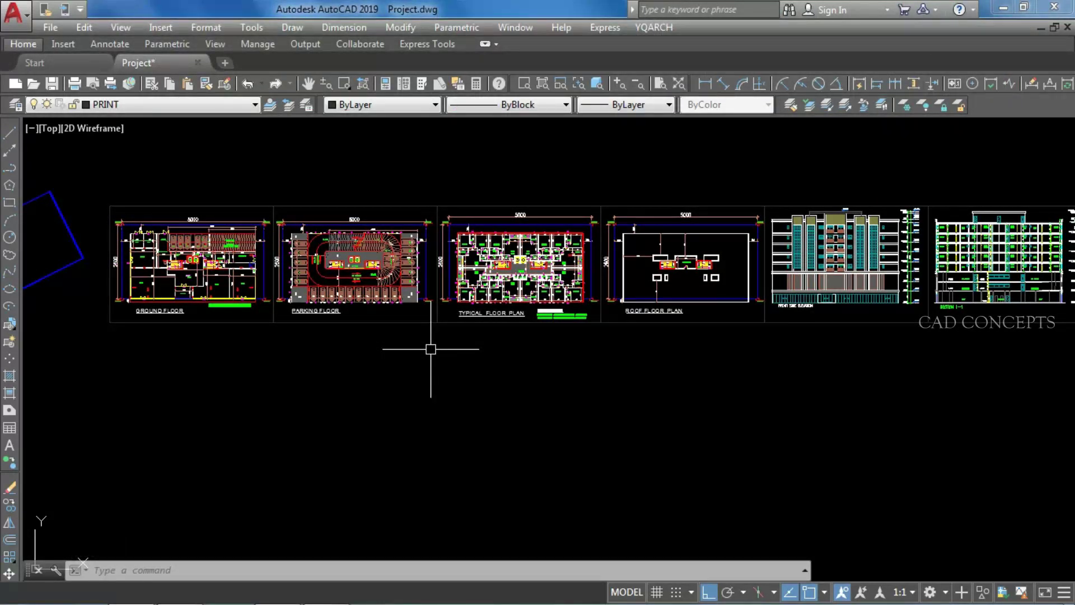
pyautogui.scroll(4, 904, 275)
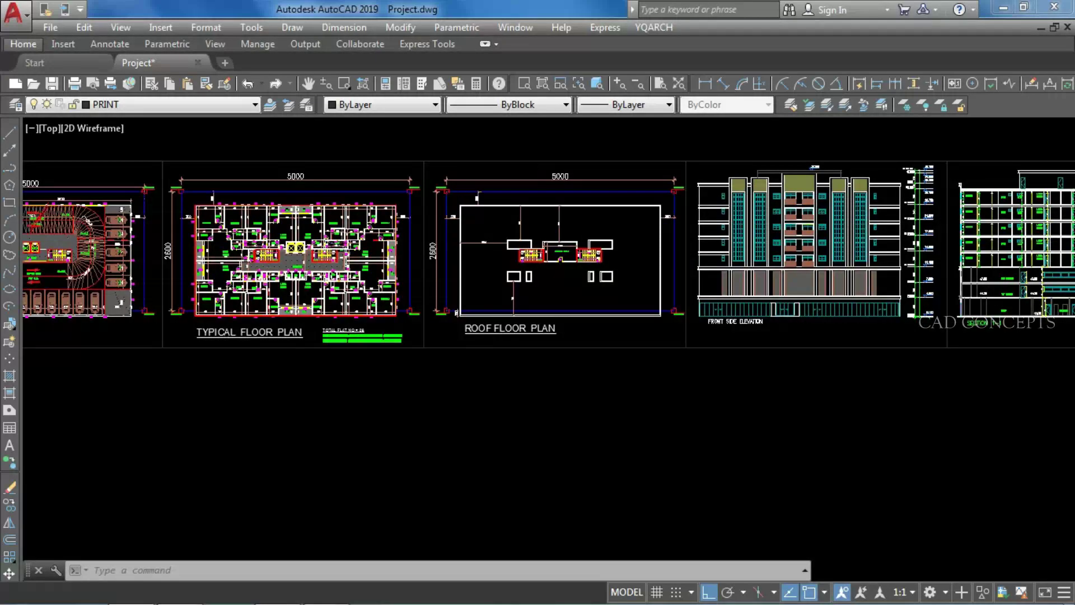
pyautogui.scroll(4, 930, 241)
pyautogui.moveTo(639, 324); pyautogui.dragTo(551, 324, button='middle')
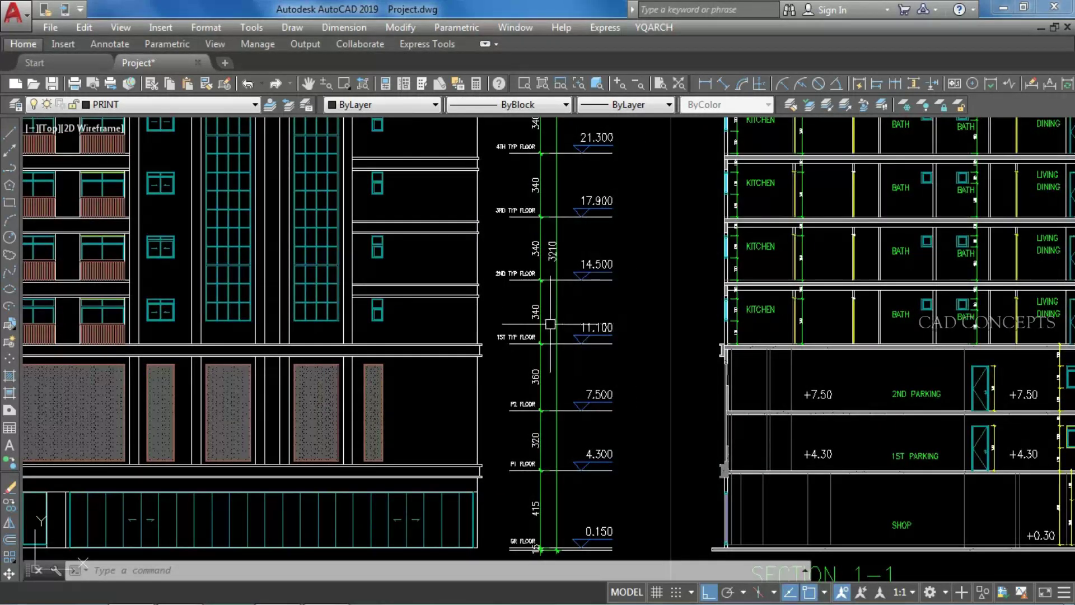
pyautogui.scroll(-3, 565, 370)
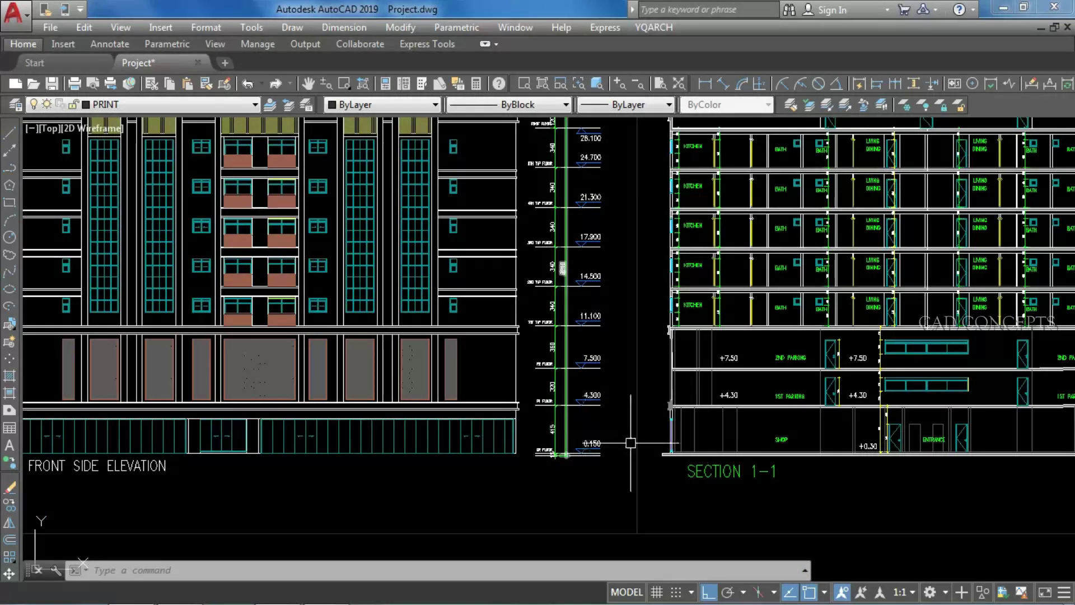
pyautogui.scroll(-2, 644, 448)
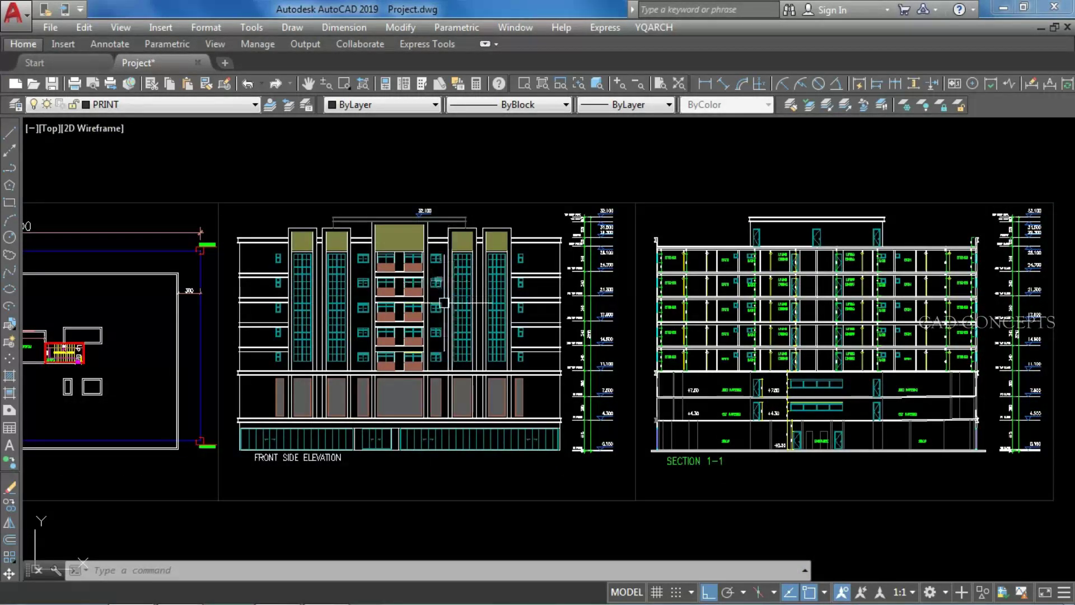
pyautogui.scroll(6, 602, 417)
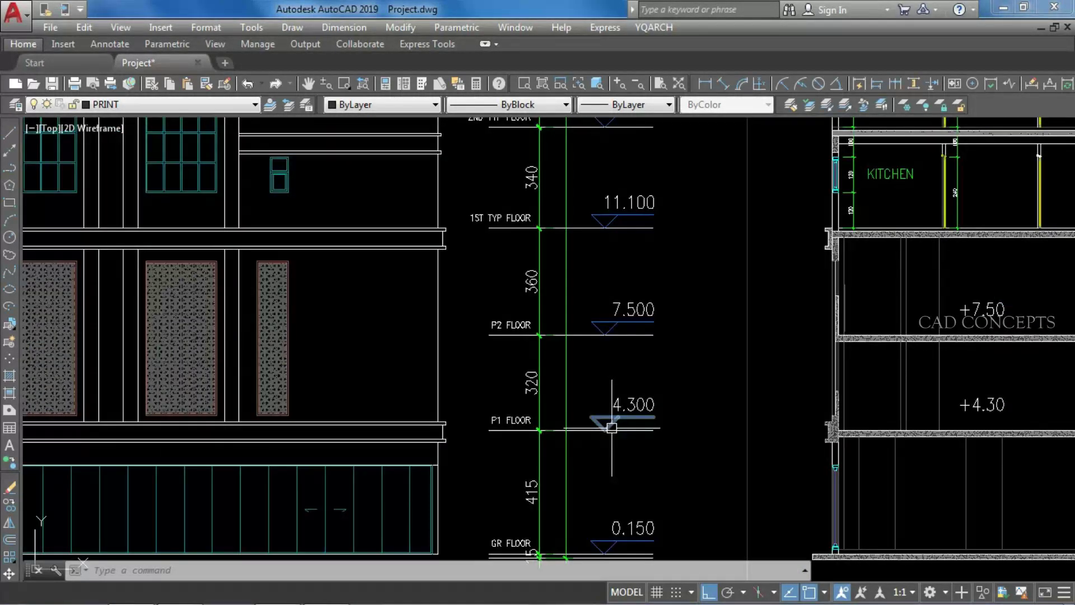
pyautogui.moveTo(651, 231); pyautogui.dragTo(650, 378, button='middle')
pyautogui.moveTo(644, 192); pyautogui.dragTo(643, 431, button='middle')
pyautogui.moveTo(644, 235); pyautogui.dragTo(647, 446, button='middle')
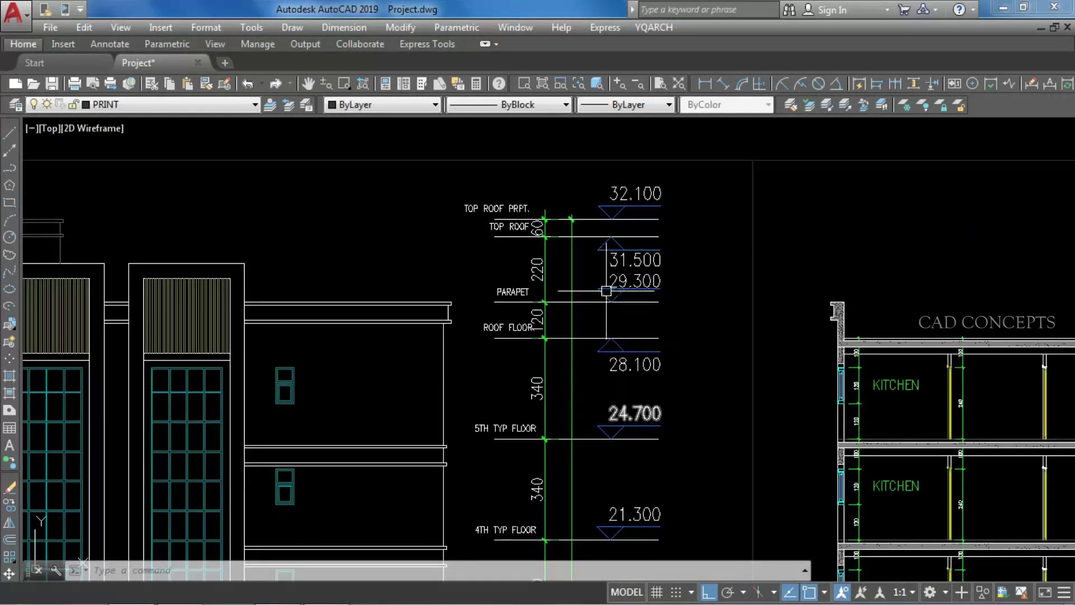
# Erase all the level marks along the height dimensions beside the front side elevation.
pyautogui.click(580, 175)
pyautogui.scroll(-4, 588, 147)
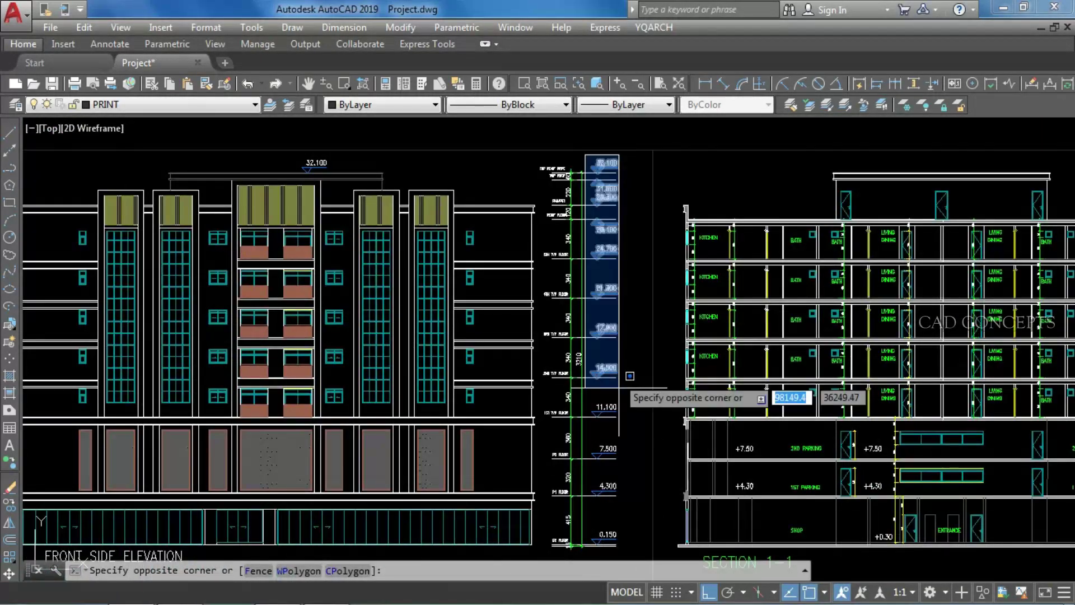
pyautogui.click(640, 497)
pyautogui.write('e')
pyautogui.press('Return')
# Run the BG level mark command, set its origin on the base line below GR FLOOR and place the ±0.000 mark under that line.
pyautogui.scroll(8, 597, 551)
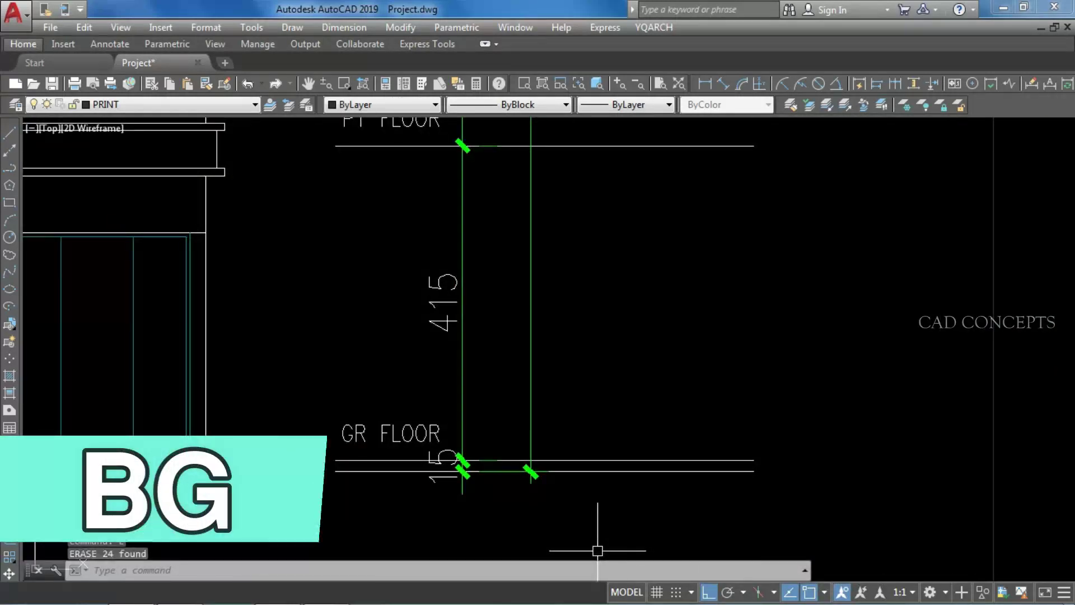
pyautogui.click(398, 471)
pyautogui.press('Escape')
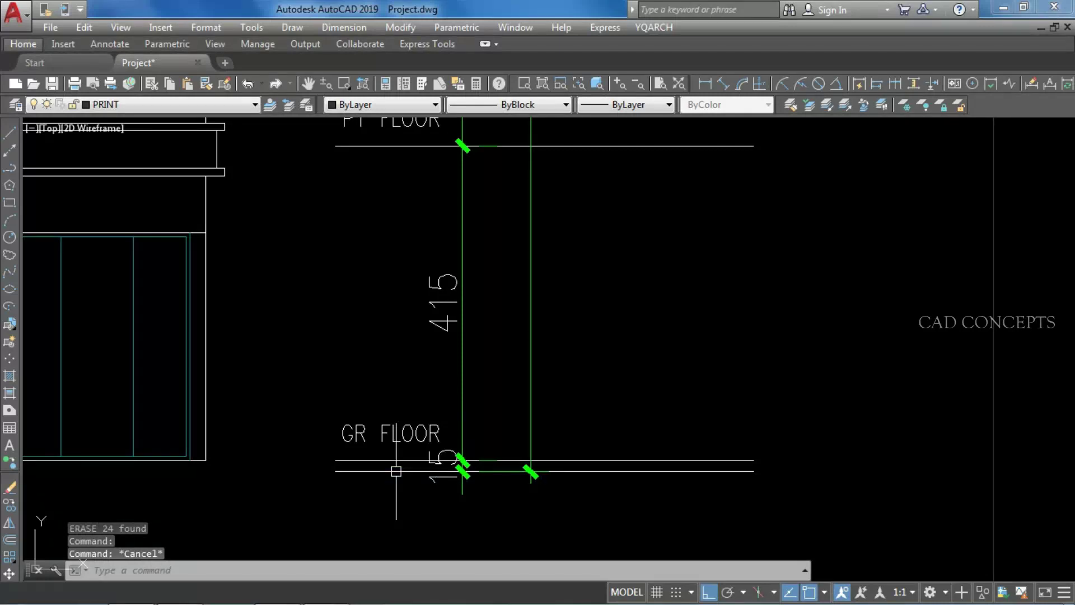
pyautogui.write('bg')
pyautogui.press('space')
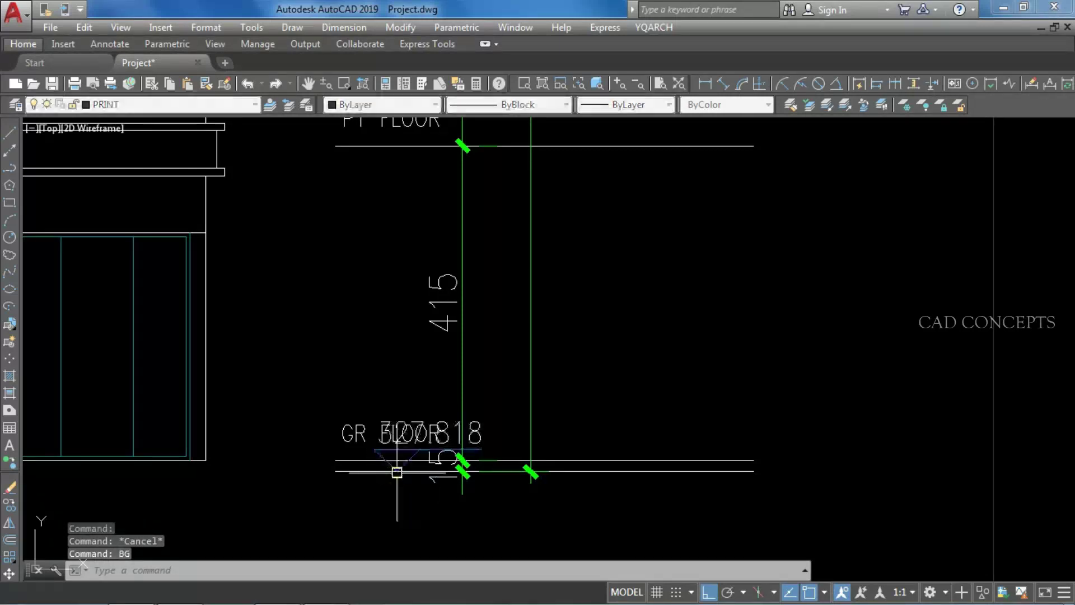
pyautogui.write('o')
pyautogui.press('space')
pyautogui.click(653, 472)
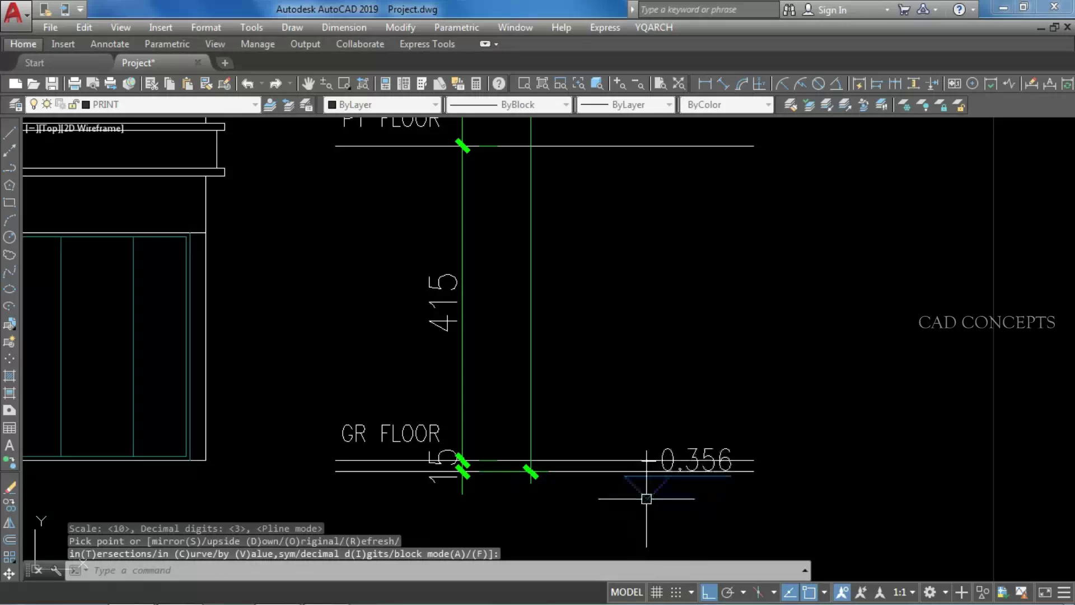
pyautogui.click(657, 471)
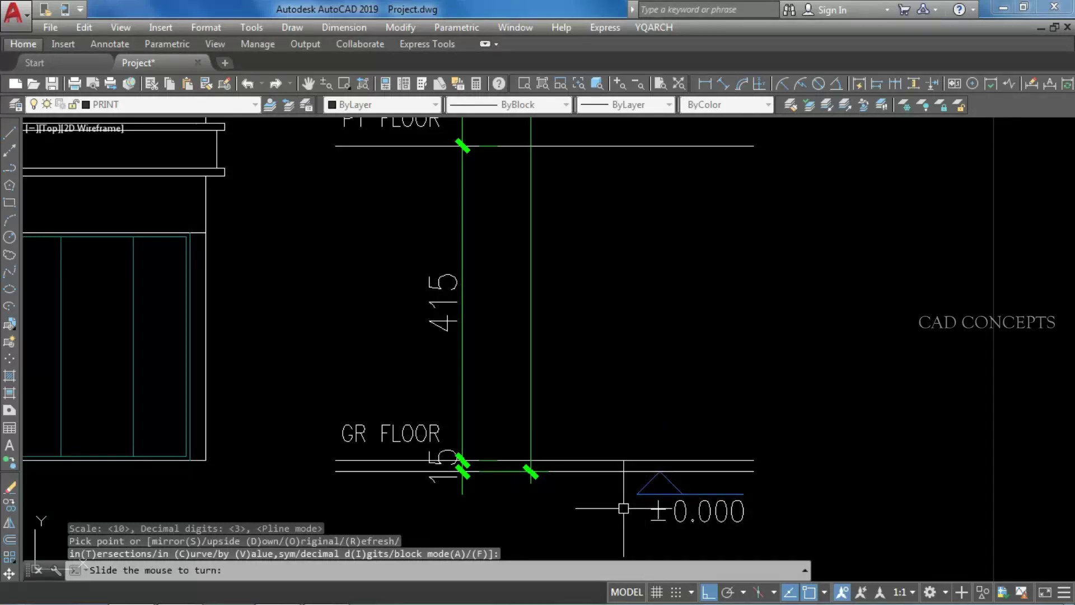
pyautogui.click(623, 508)
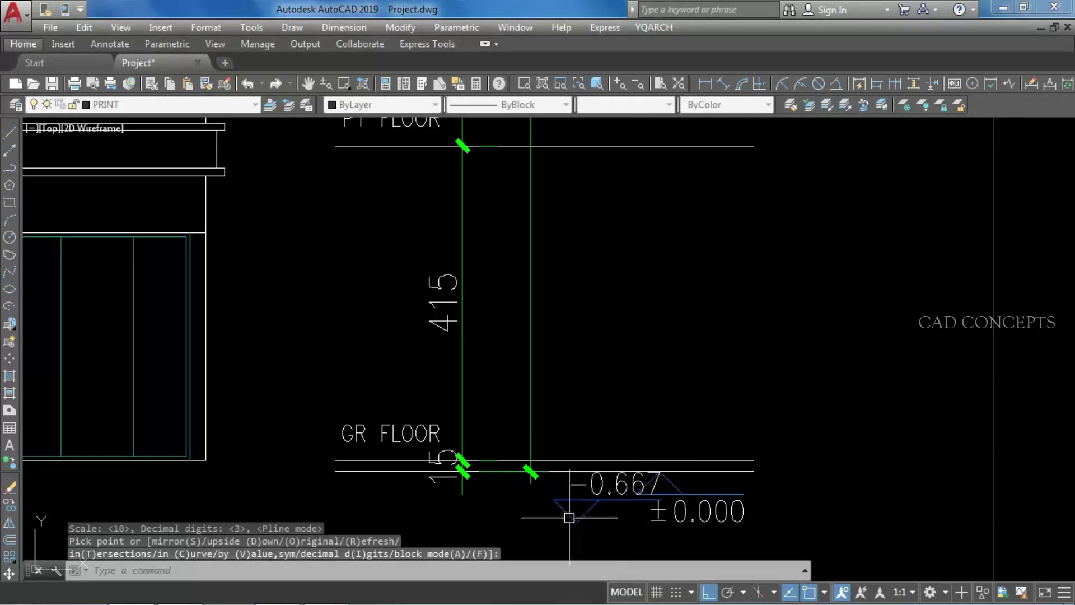
# Place level marks on the GR FLOOR and P1 FLOOR lines, with each mark above its line and the text extending right.
pyautogui.click(606, 459)
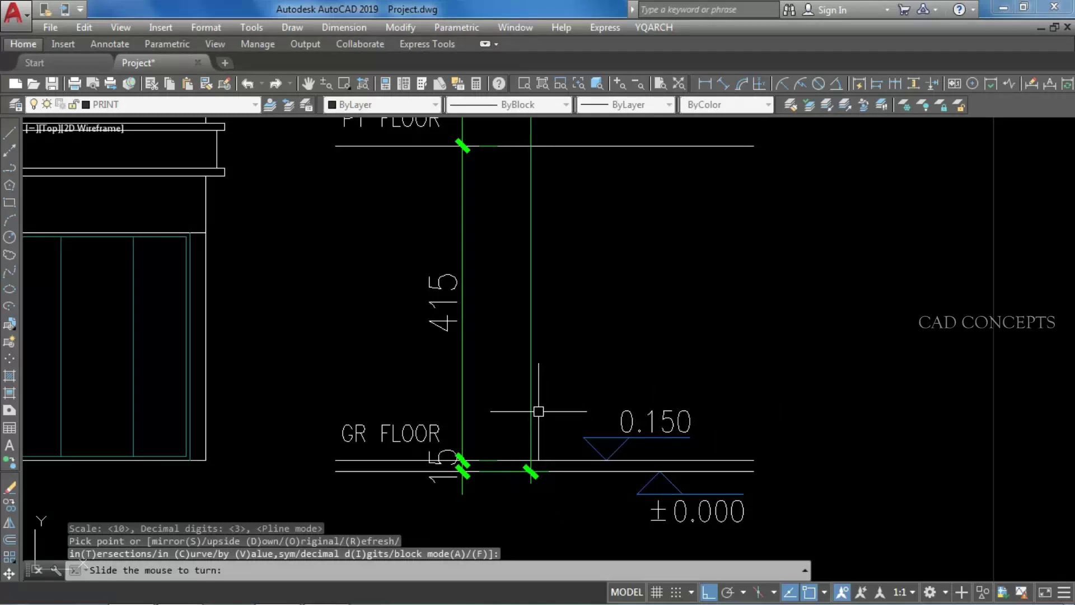
pyautogui.click(539, 411)
pyautogui.moveTo(648, 312); pyautogui.dragTo(628, 453, button='middle')
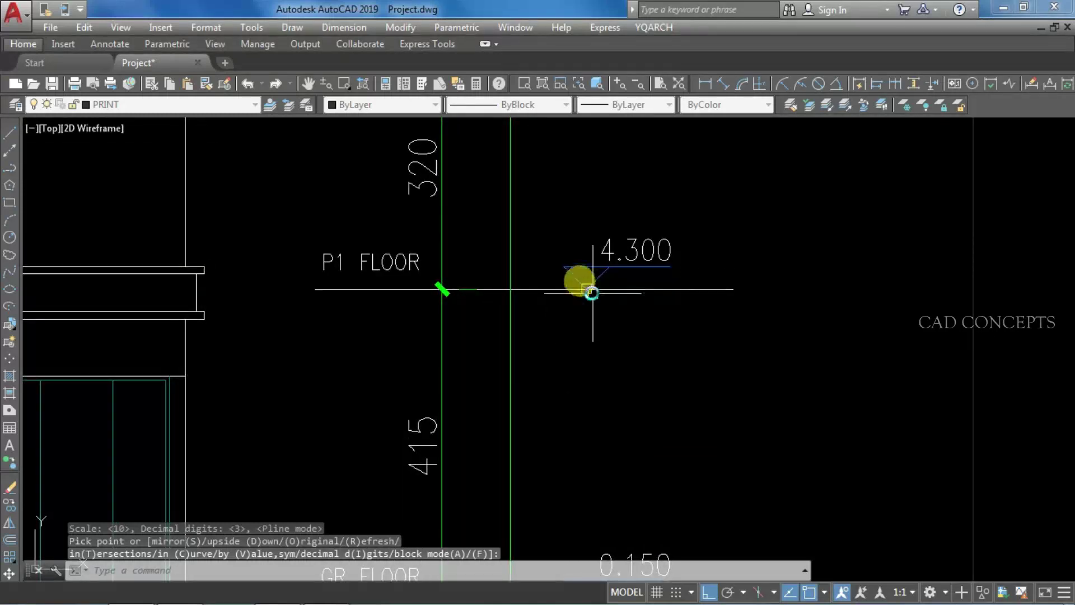
pyautogui.click(592, 292)
pyautogui.click(552, 307)
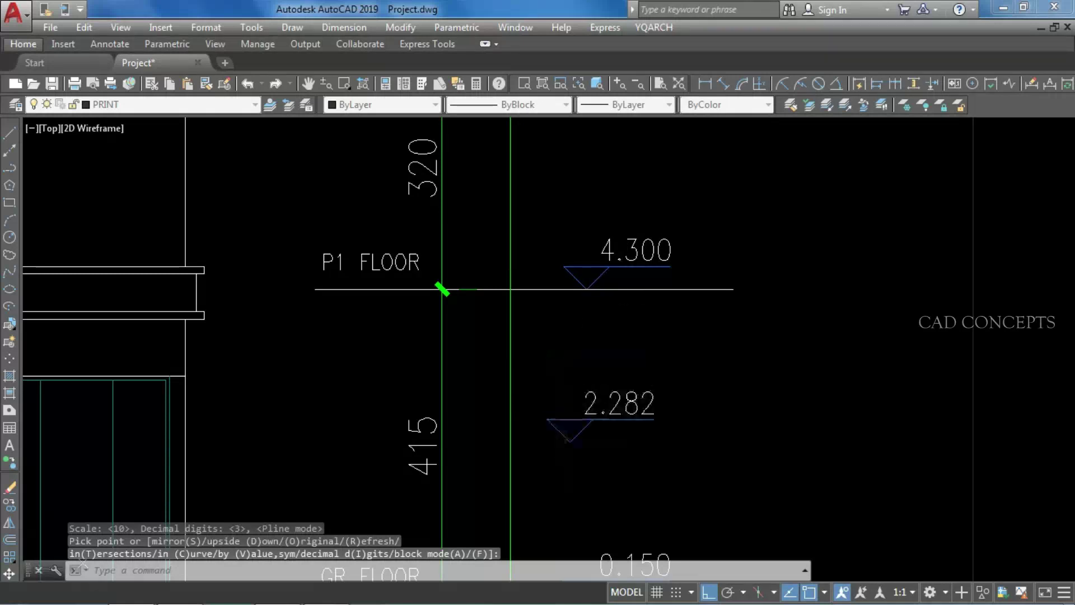
# Add level marks on the P2 FLOOR and 1ST TYP FLOOR lines, aligned with the marks below.
pyautogui.scroll(-4, 568, 448)
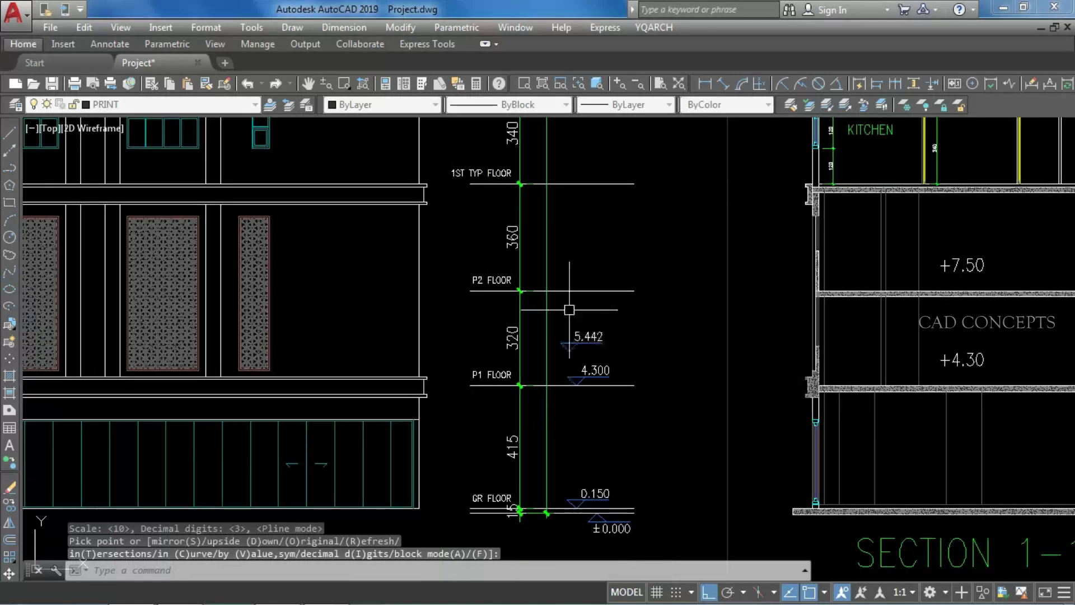
pyautogui.click(567, 244)
pyautogui.click(586, 186)
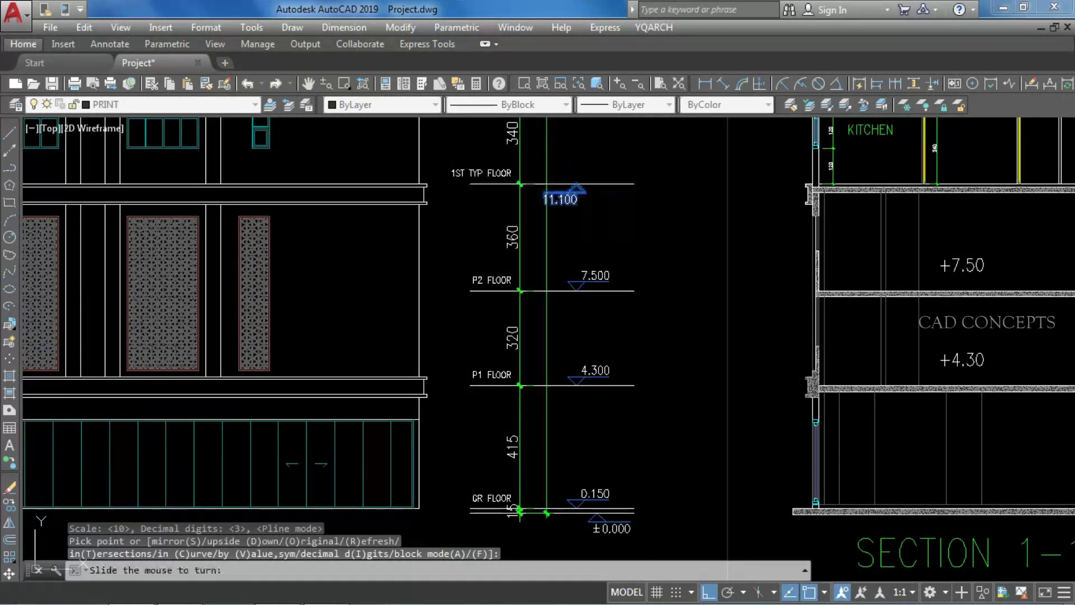
# Place level marks on the 2ND TYP FLOOR and 3RD TYP FLOOR lines, above each line with the text extending right.
pyautogui.moveTo(572, 212); pyautogui.dragTo(589, 448, button='middle')
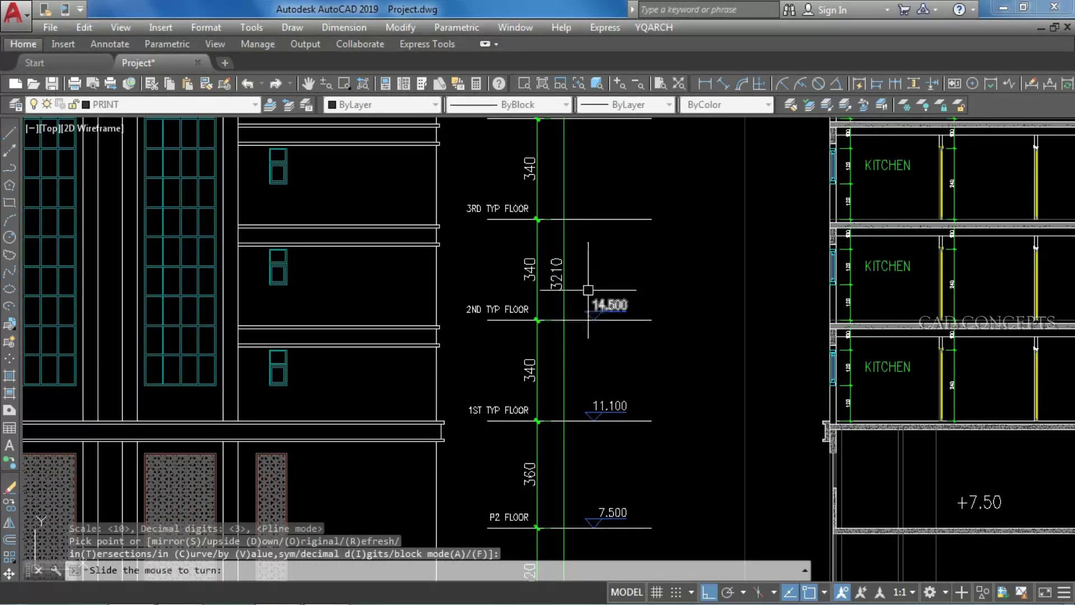
pyautogui.click(586, 258)
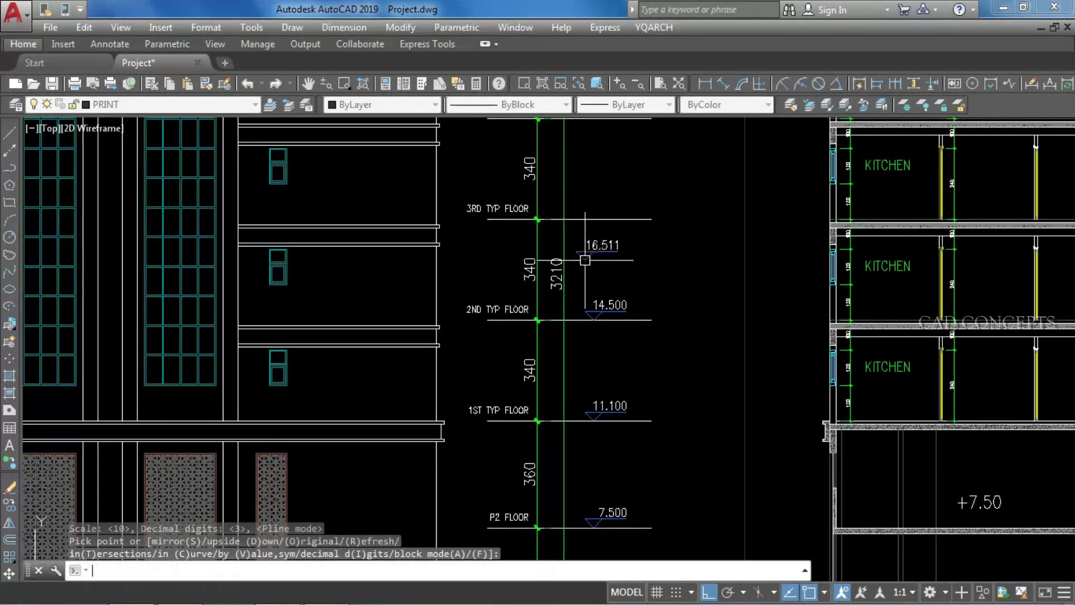
pyautogui.click(588, 221)
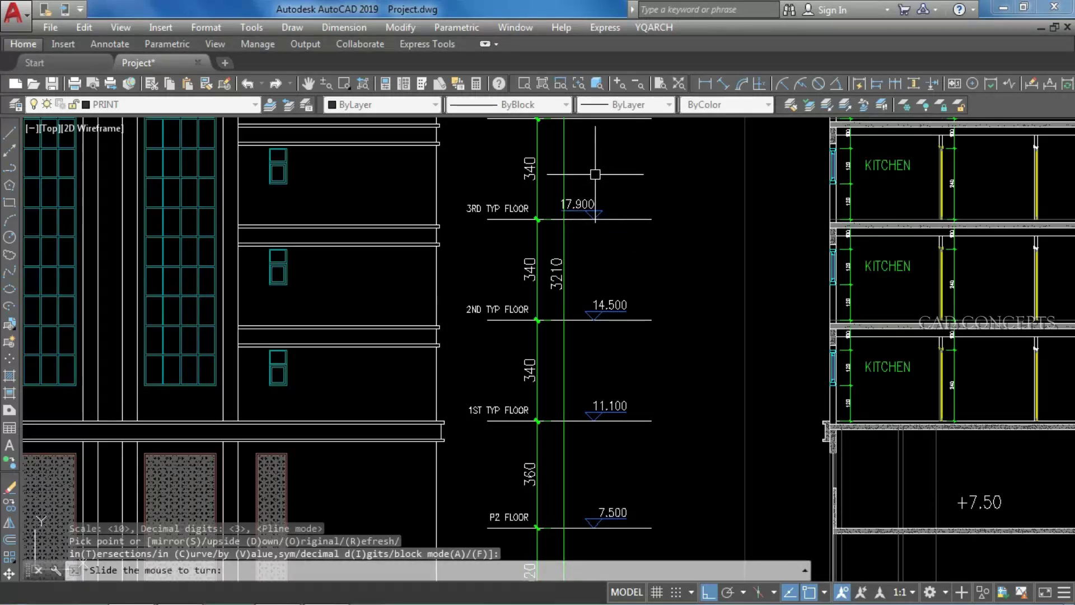
pyautogui.moveTo(543, 182); pyautogui.dragTo(544, 476, button='middle')
pyautogui.click(585, 416)
# Add level marks on the remaining lines from 4TH TYP FLOOR to TOP ROOF PRPT., placing those at ROOF FLOOR and TOP ROOF below their lines.
pyautogui.click(592, 412)
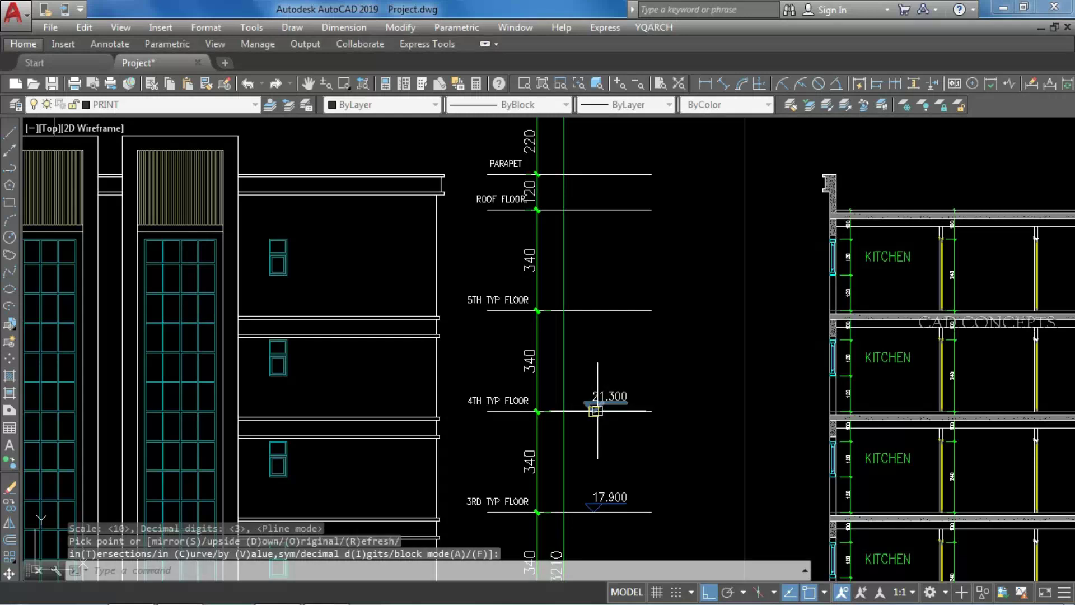
pyautogui.click(569, 371)
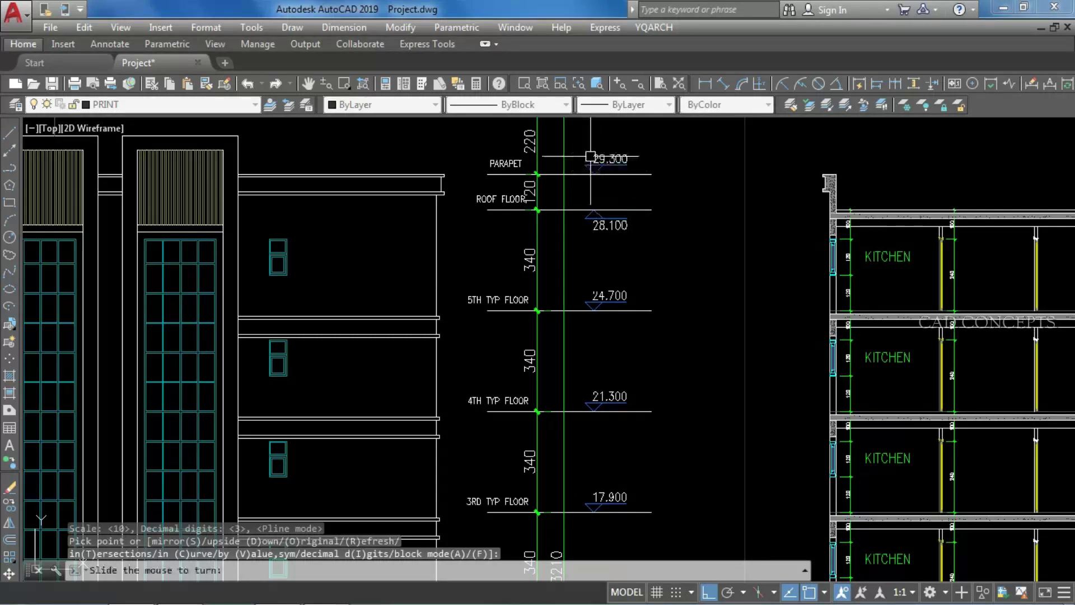
pyautogui.moveTo(576, 191)
pyautogui.mouseDown(button='middle')
pyautogui.moveTo(580, 324)
pyautogui.moveTo(597, 339)
pyautogui.mouseUp(button='middle')
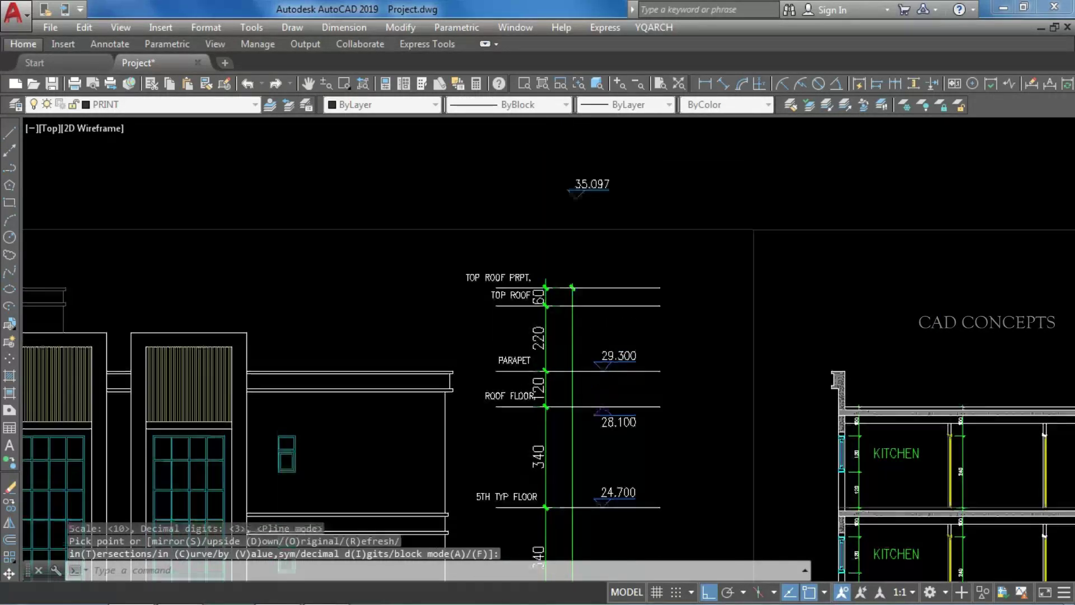
pyautogui.press('Escape')
# Compare the overall height dimension beside the front elevation with the level mark on the TOP ROOF PRPT. line.
pyautogui.scroll(-3, 577, 244)
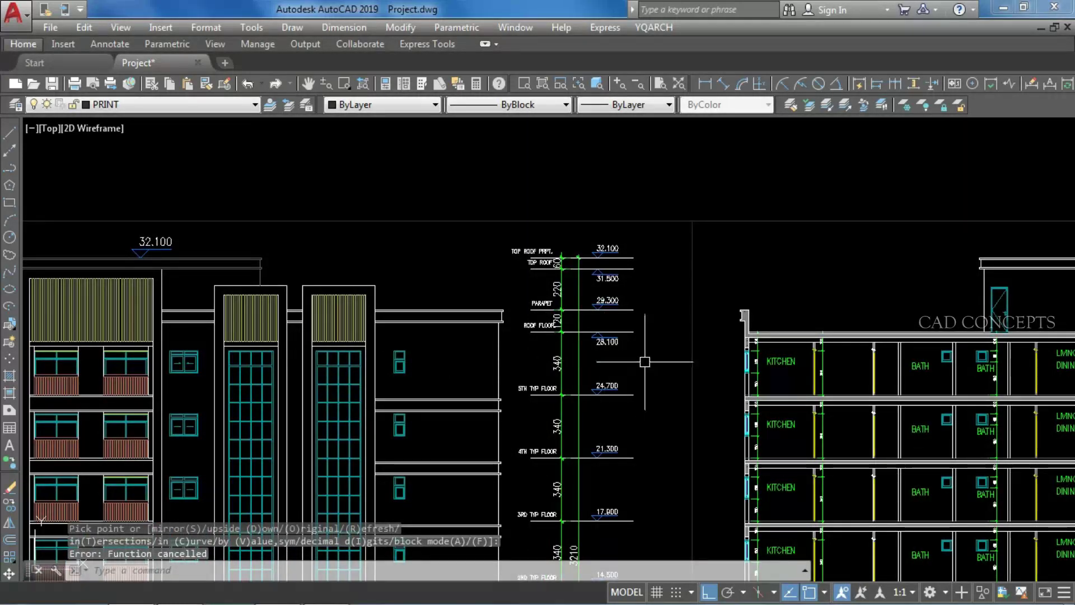
pyautogui.moveTo(644, 362)
pyautogui.mouseDown(button='middle')
pyautogui.moveTo(665, 278)
pyautogui.moveTo(679, 268)
pyautogui.mouseUp(button='middle')
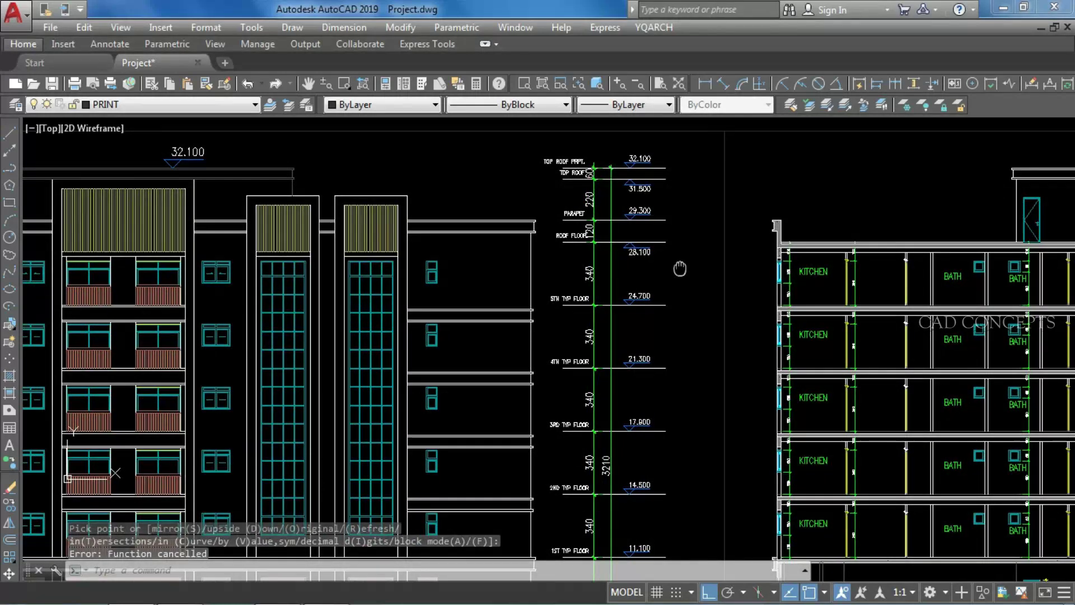
pyautogui.scroll(6, 617, 486)
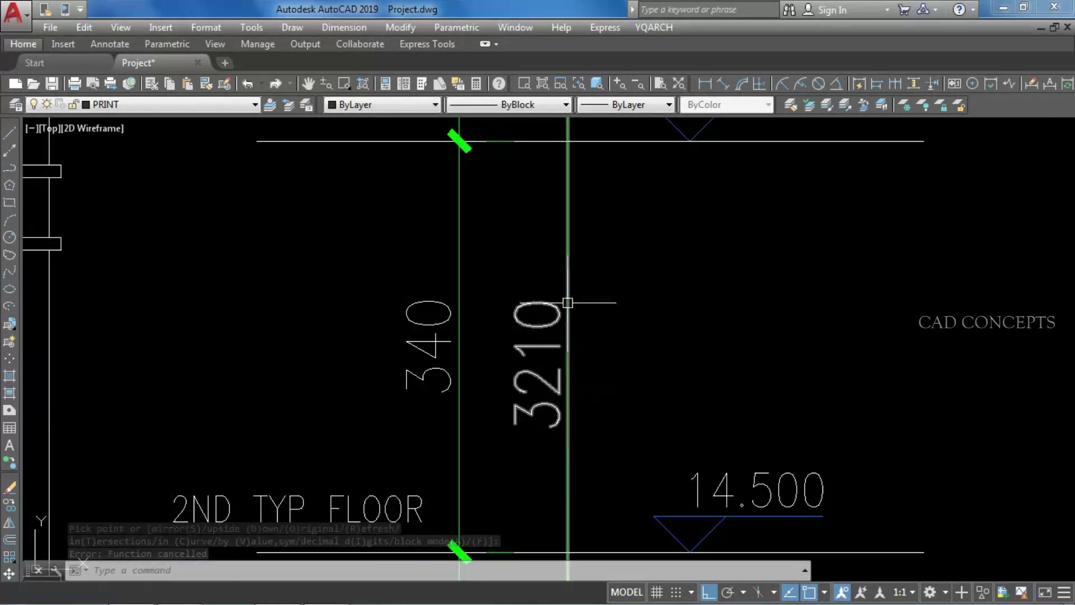
pyautogui.scroll(-5, 547, 408)
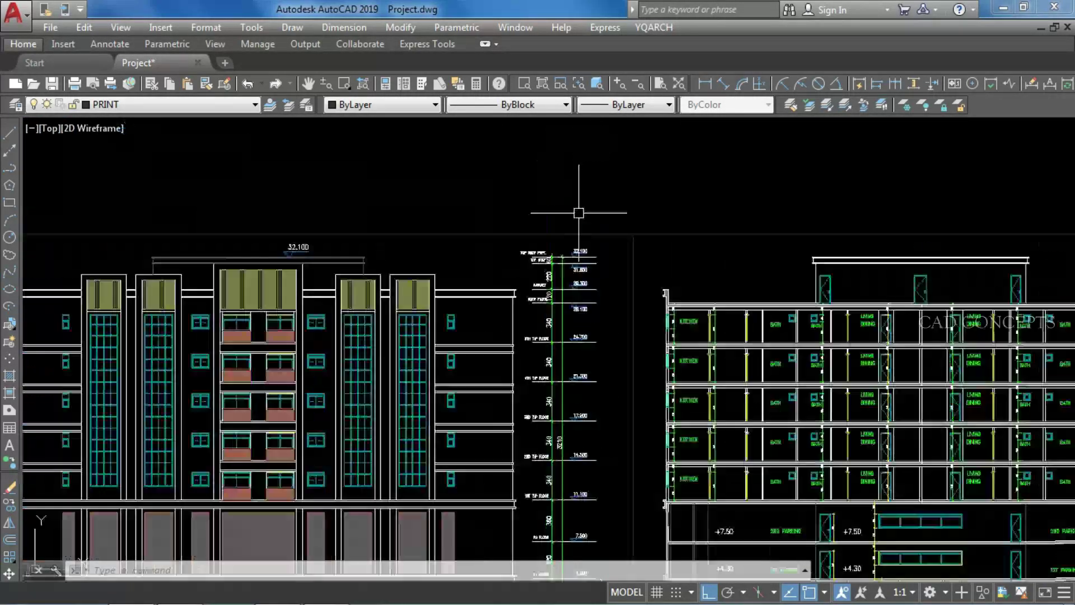
pyautogui.scroll(6, 577, 253)
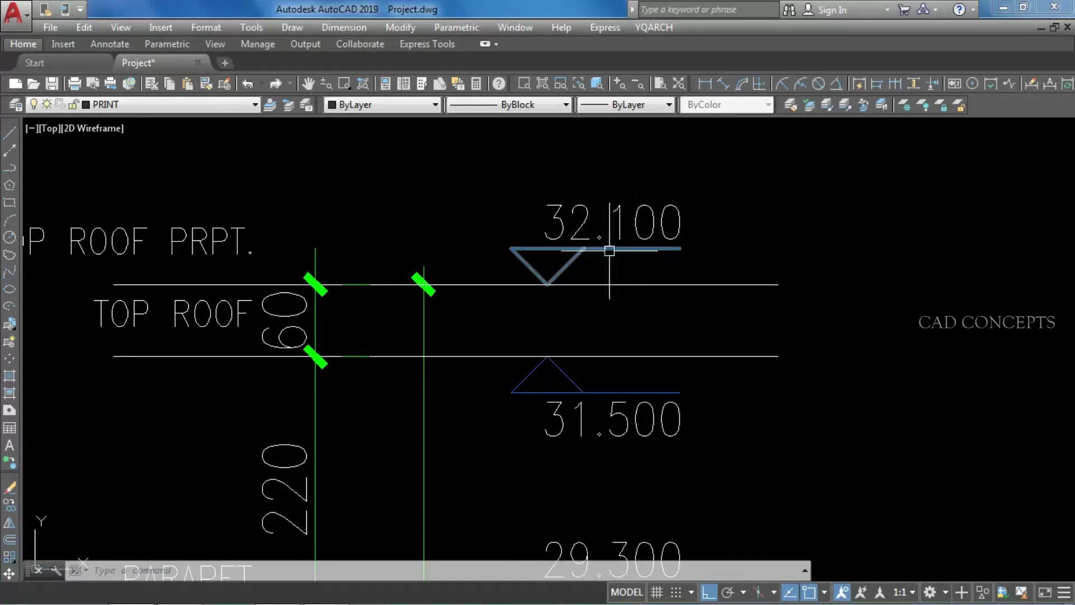
pyautogui.scroll(-8, 621, 215)
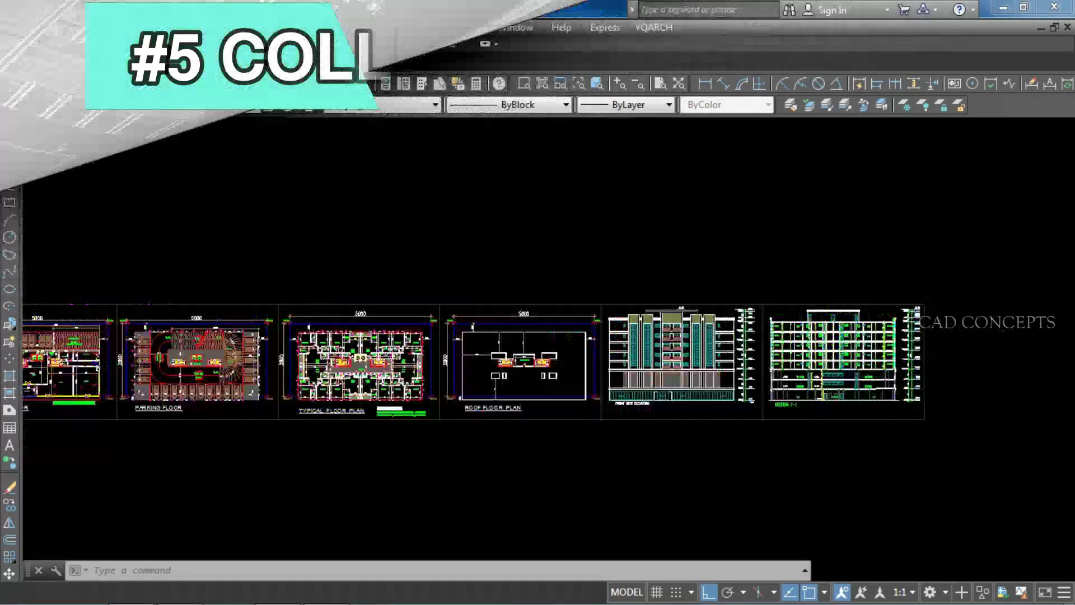
# Run the ZZB collect coordinates command on the blue rectangle's curve vertices and insert the coordinate table just below the rectangle.
pyautogui.scroll(-3, 592, 434)
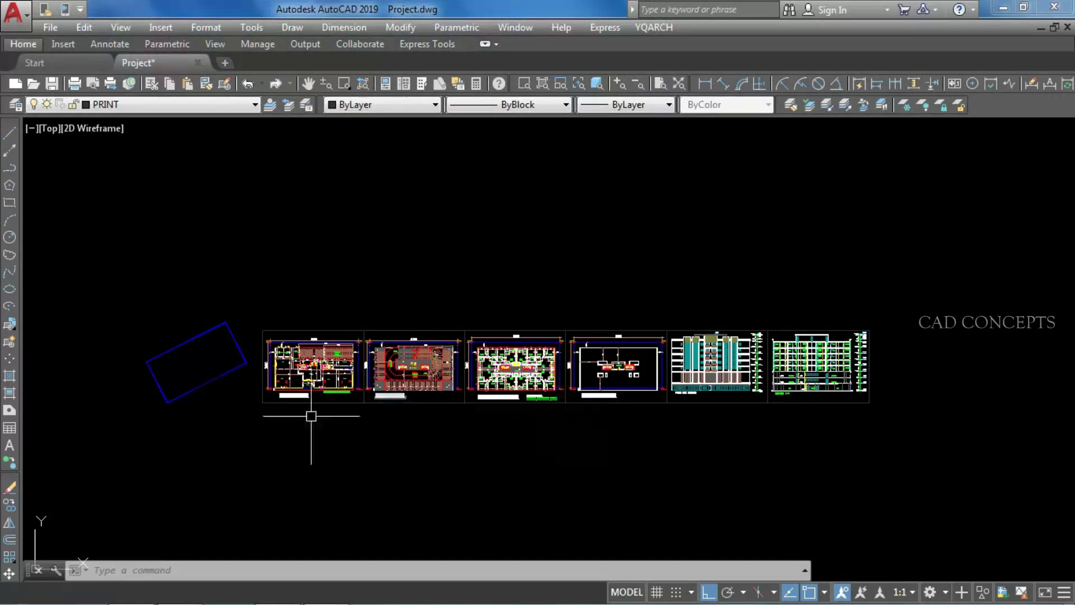
pyautogui.scroll(8, 116, 372)
pyautogui.scroll(-2, 232, 365)
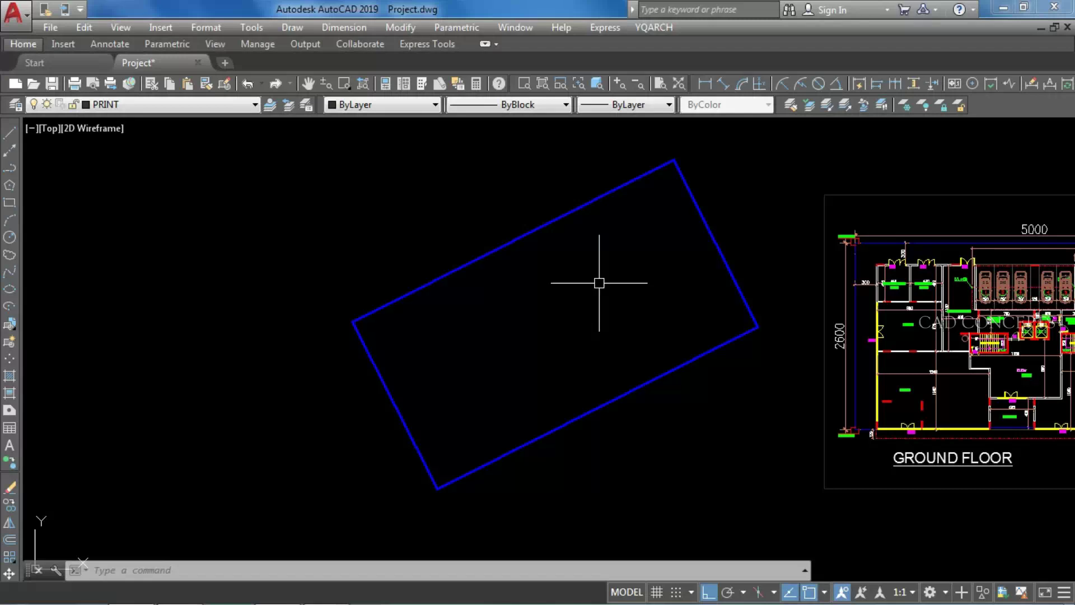
pyautogui.write('ZZB')
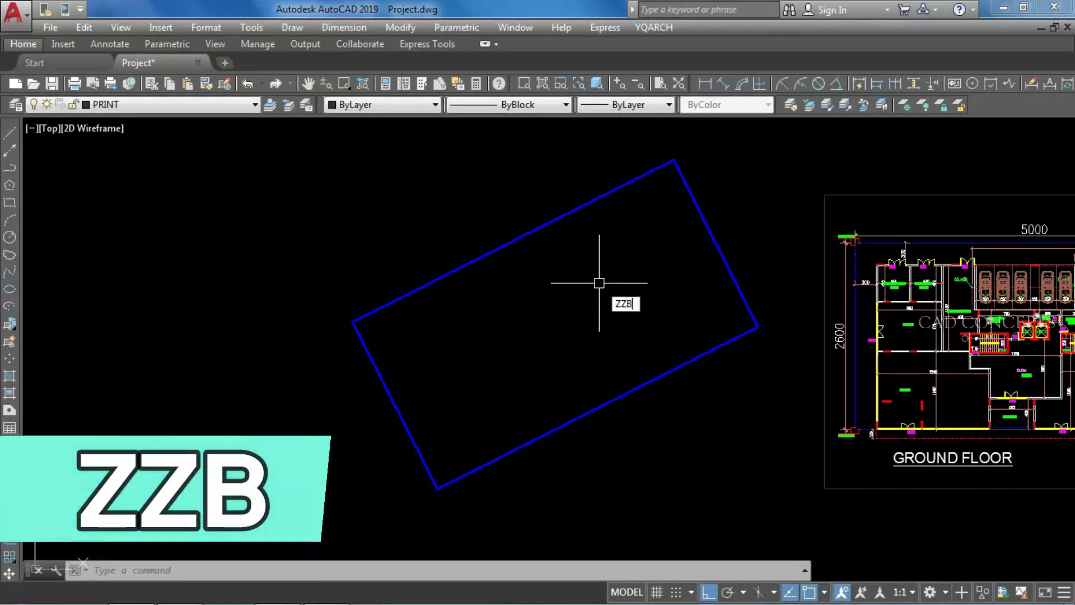
pyautogui.press('Return')
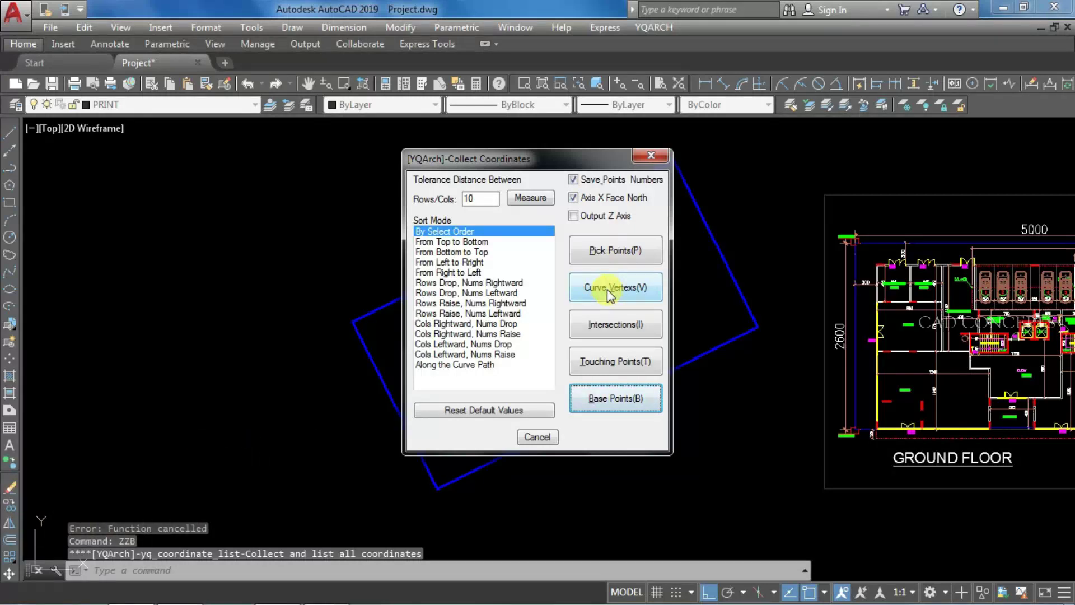
pyautogui.click(610, 295)
pyautogui.click(704, 216)
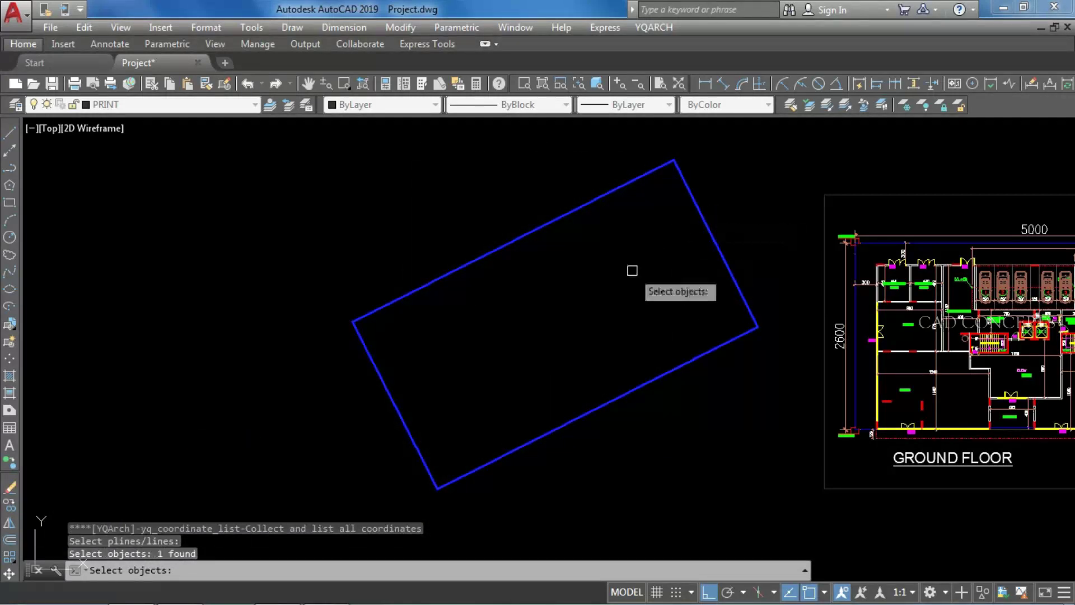
pyautogui.press('Return')
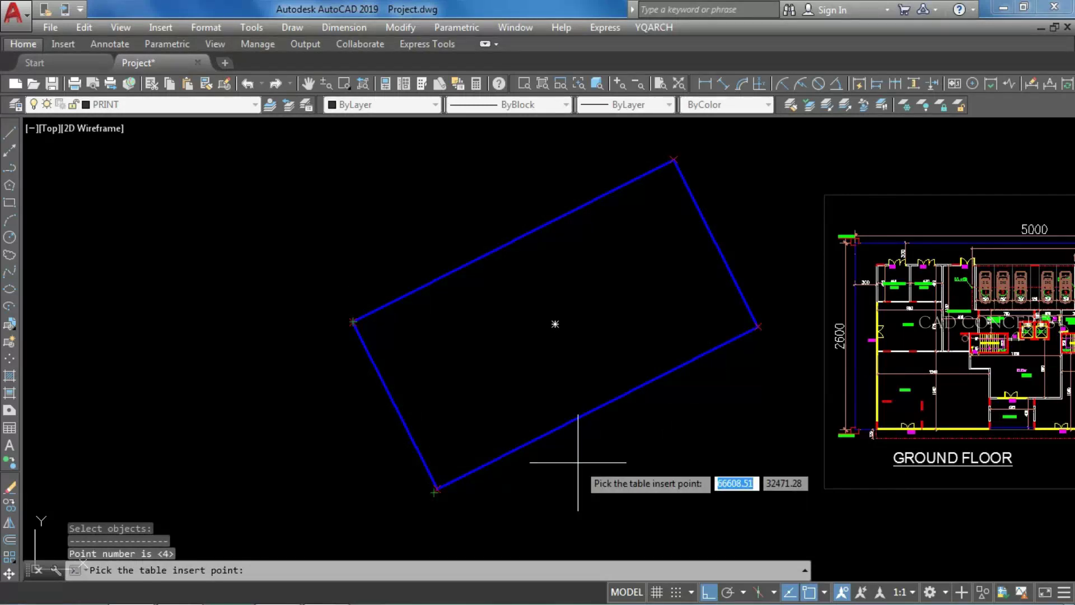
pyautogui.click(582, 444)
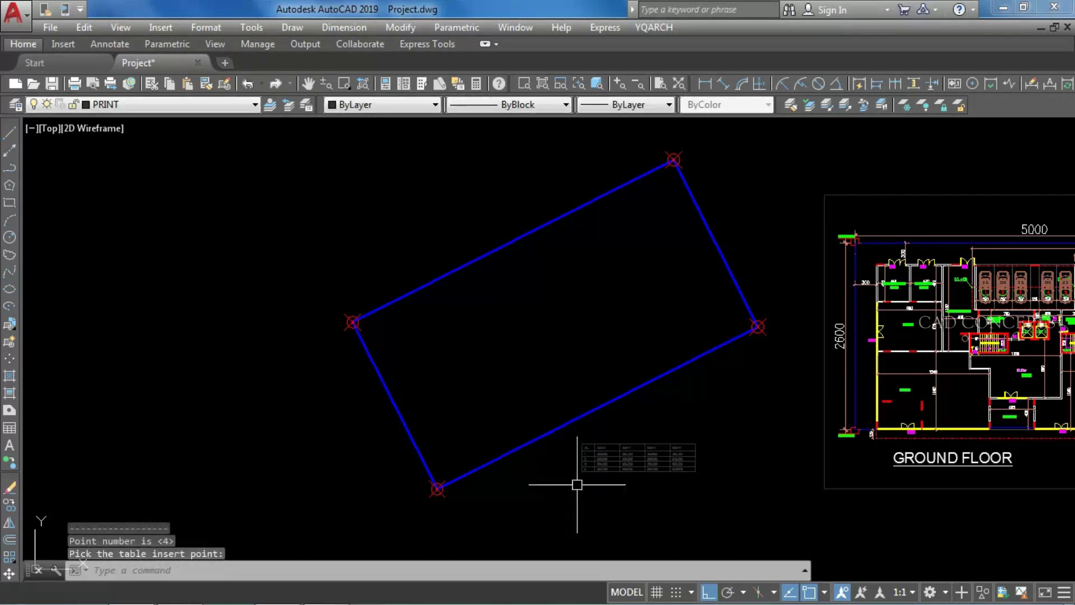
# Change the colour of the whole coordinate table to ByBlock.
pyautogui.scroll(4, 652, 484)
pyautogui.click(440, 468)
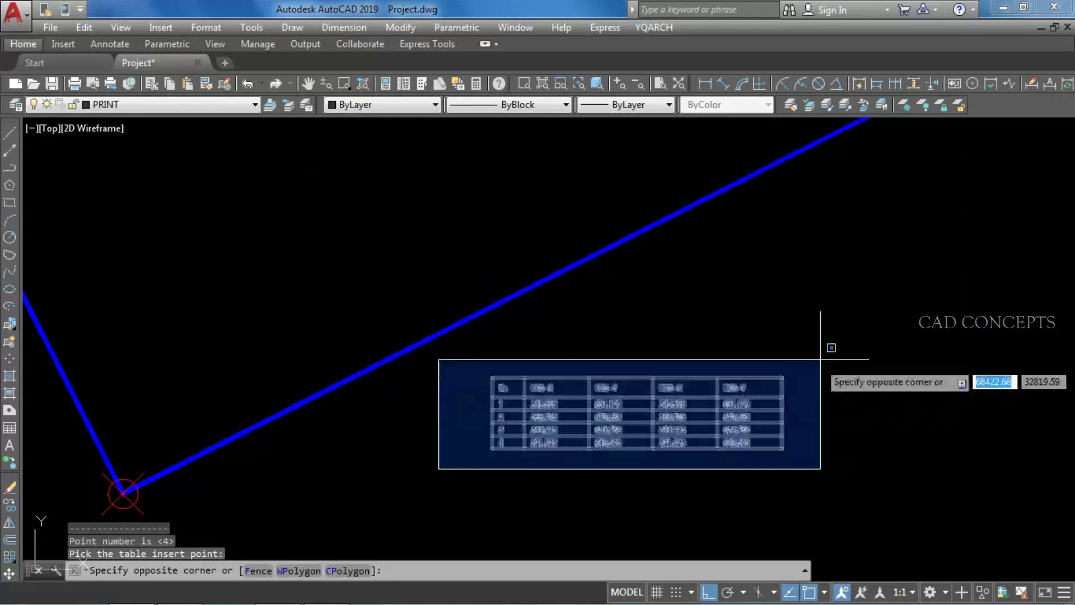
pyautogui.click(826, 350)
pyautogui.click(378, 107)
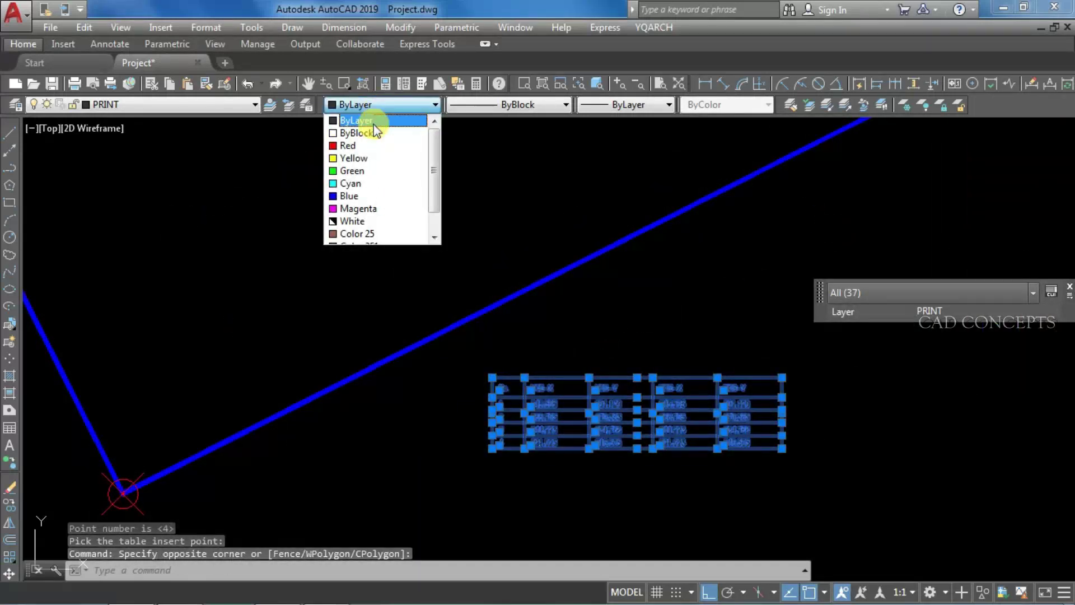
pyautogui.click(371, 133)
pyautogui.press('Escape')
# Set the current drawing colour to ByBlock and check the coordinates listed in the table.
pyautogui.click(373, 105)
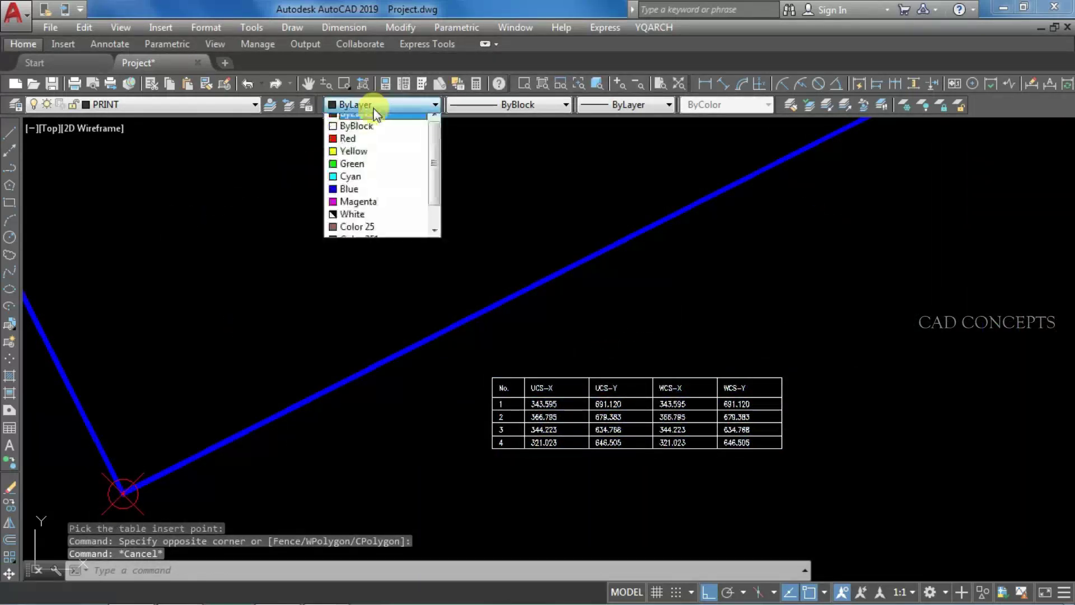
pyautogui.click(371, 133)
pyautogui.press('Escape')
pyautogui.scroll(4, 648, 473)
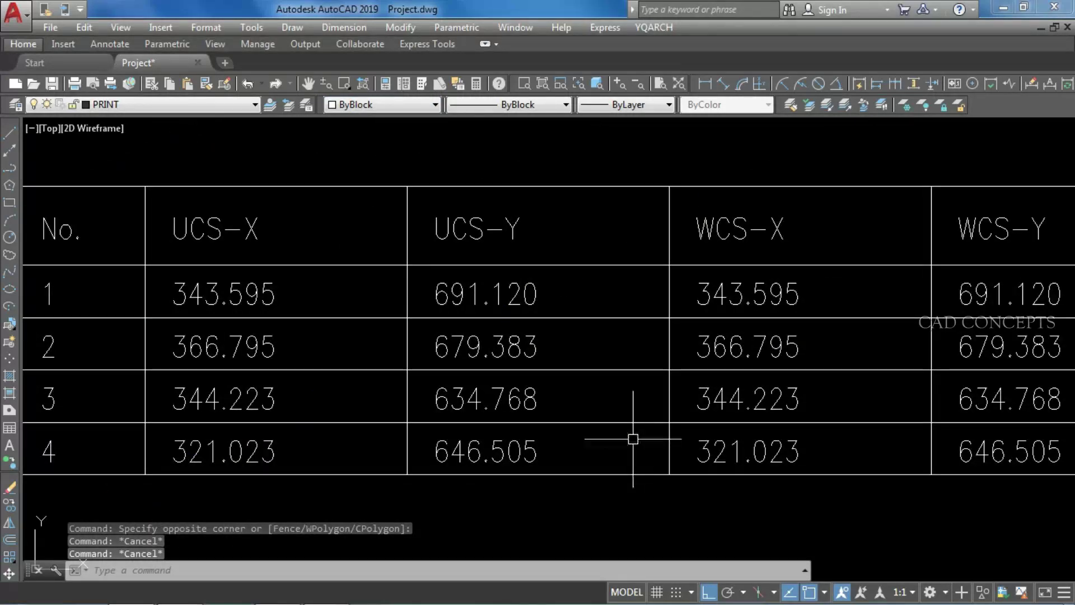
pyautogui.scroll(-1, 631, 437)
# Erase the staircase blocks inside STAIR1 and STAIR2 on the ground floor plan.
pyautogui.scroll(-5, 302, 276)
pyautogui.click(281, 252)
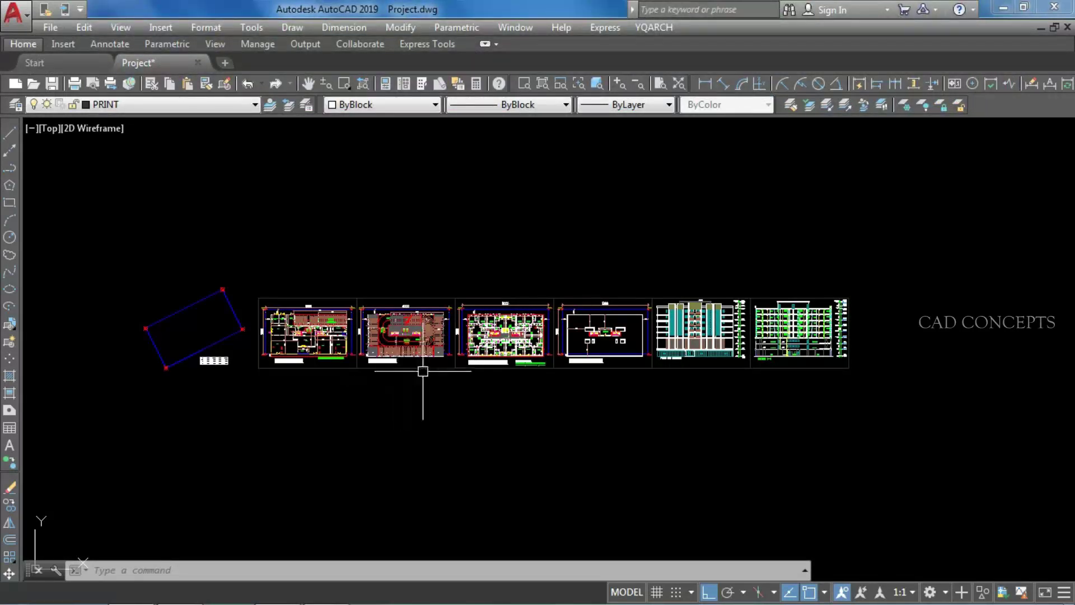
pyautogui.scroll(10, 323, 324)
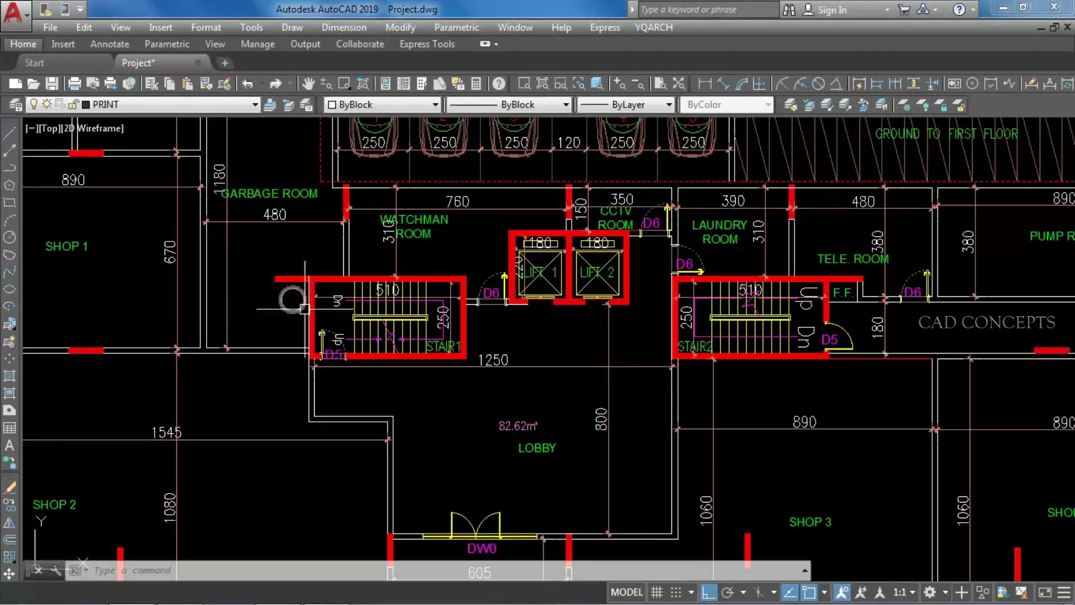
pyautogui.click(387, 307)
pyautogui.click(750, 305)
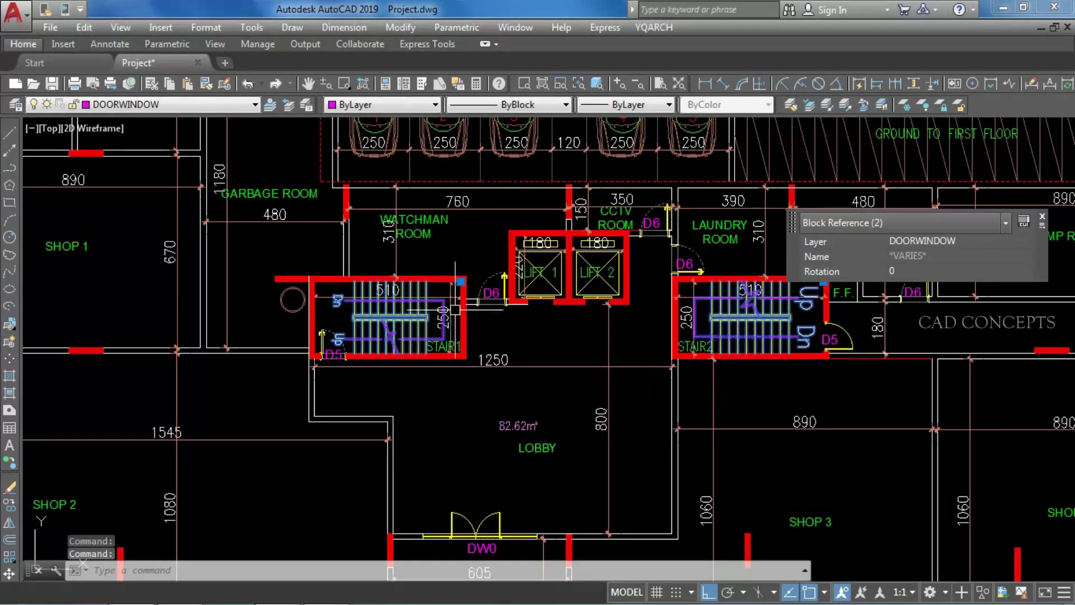
pyautogui.scroll(2, 368, 321)
pyautogui.write('e')
pyautogui.press('Return')
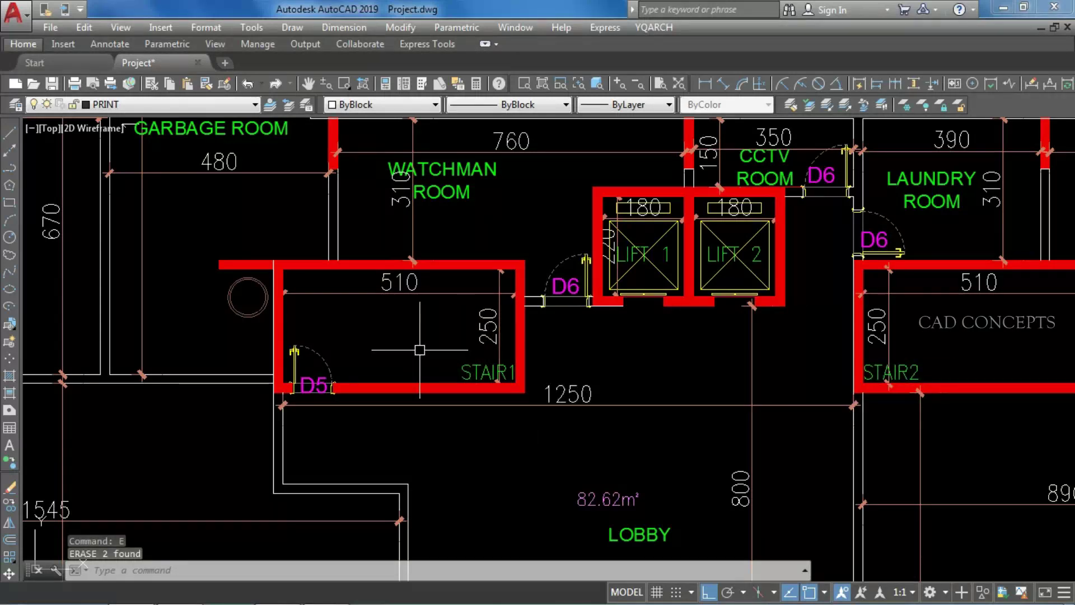
# Run the LTJ staircase plan command and set the total width to 250 by picking the inner faces of STAIR1's long walls.
pyautogui.write('l')
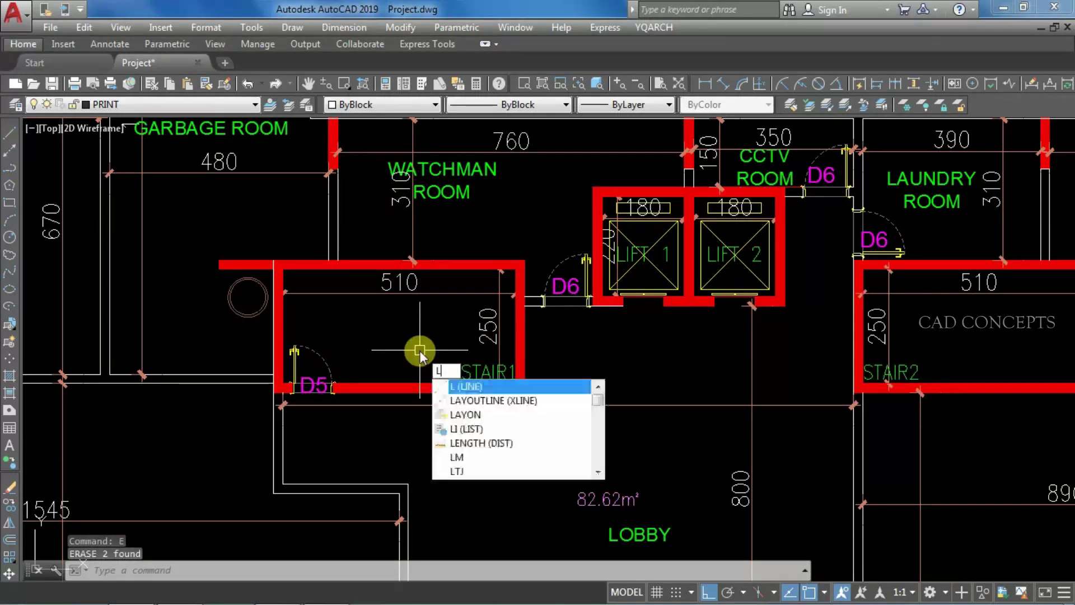
pyautogui.write('tp')
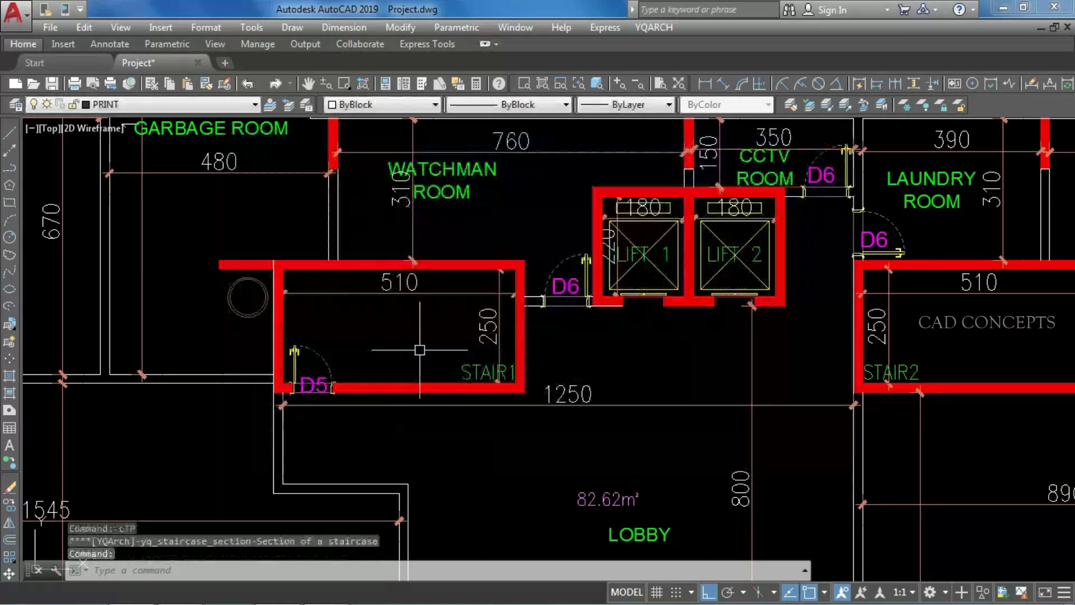
pyautogui.write('LTJ')
pyautogui.press('Return')
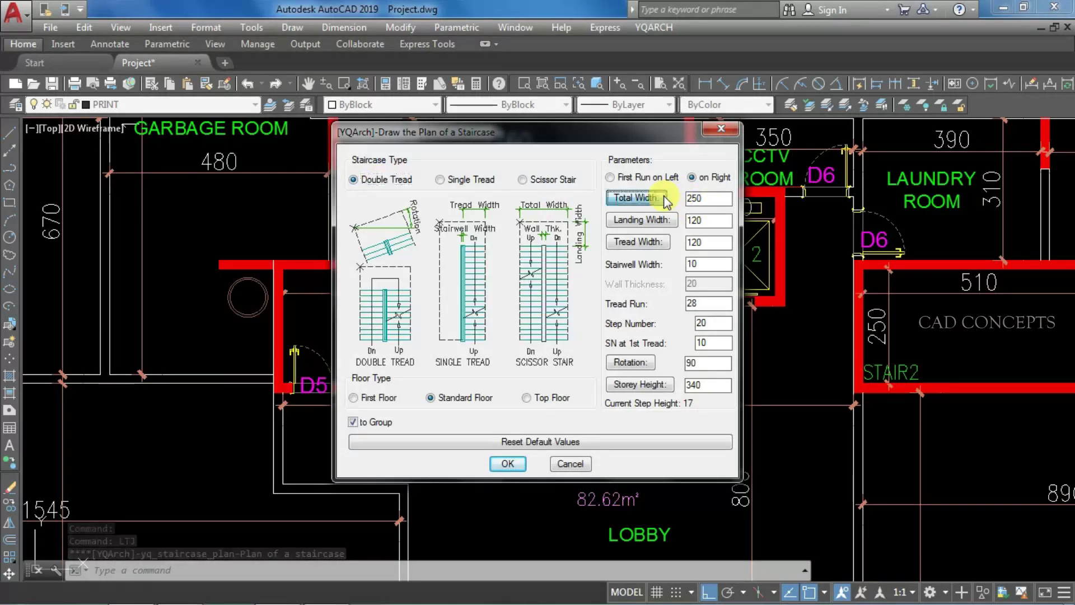
pyautogui.click(637, 198)
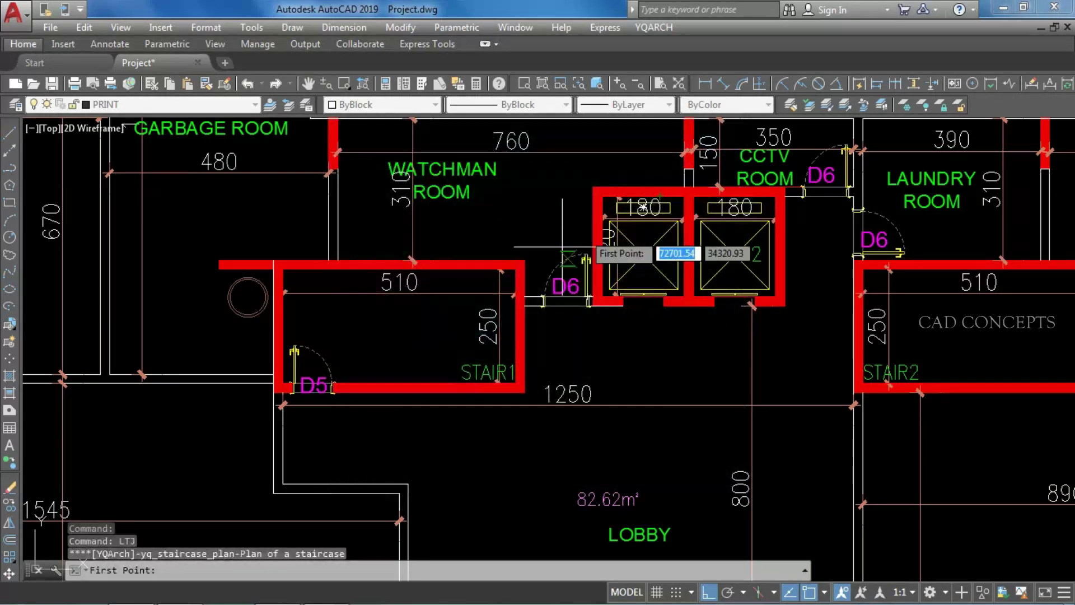
pyautogui.click(425, 384)
pyautogui.click(428, 278)
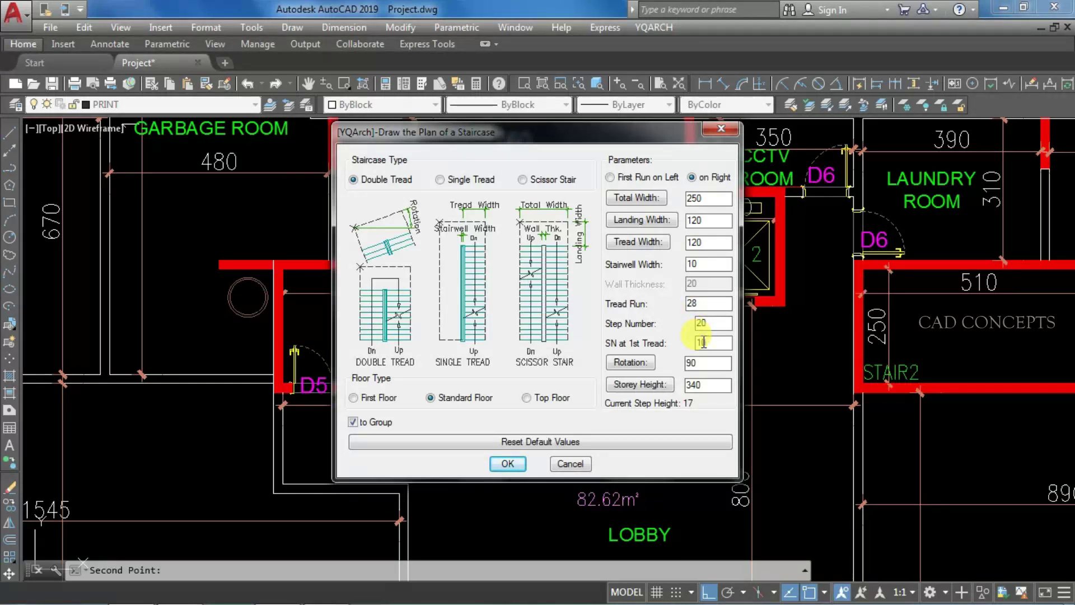
# Set the staircase rotation to 90 by picking two points from STAIR1's lower wall up to its upper wall.
pyautogui.click(630, 363)
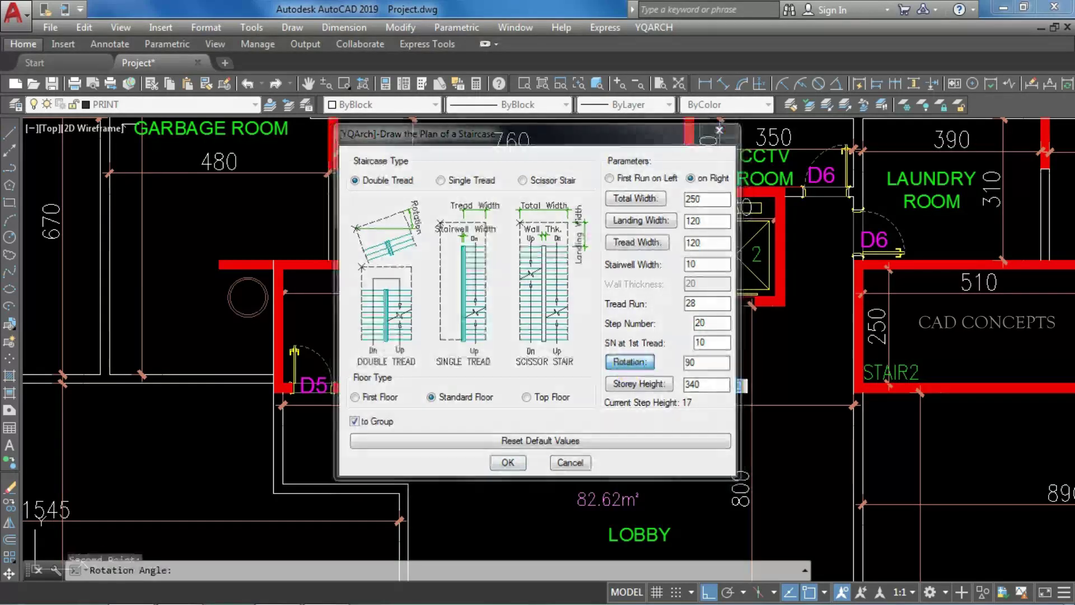
pyautogui.click(440, 383)
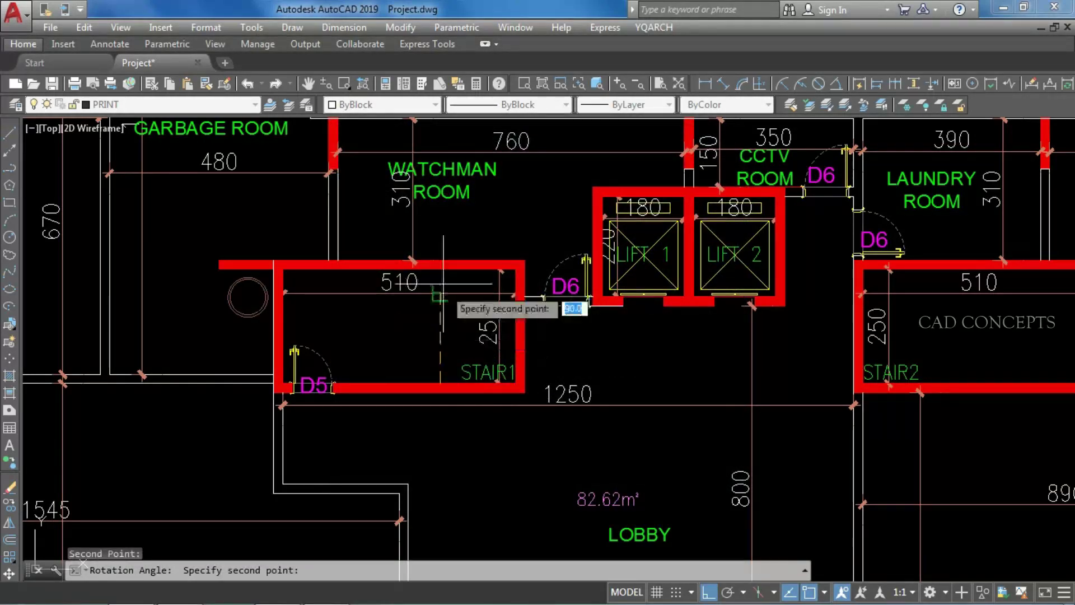
pyautogui.click(444, 279)
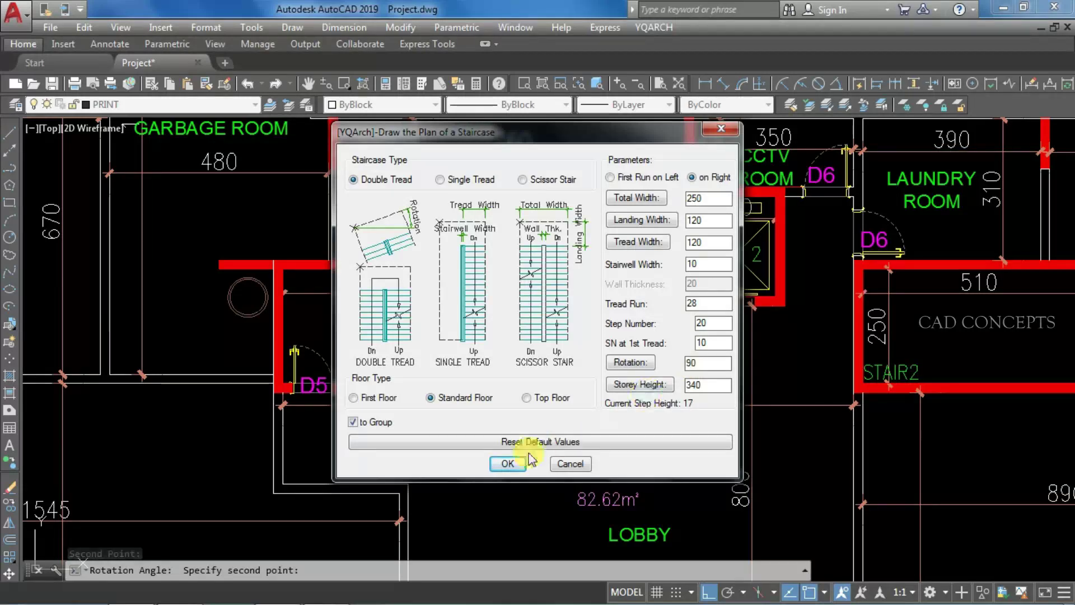
# Insert the staircase at STAIR1's lower-left inner corner and mirror it about the vertical line through the room's middle, erasing the source.
pyautogui.click(509, 463)
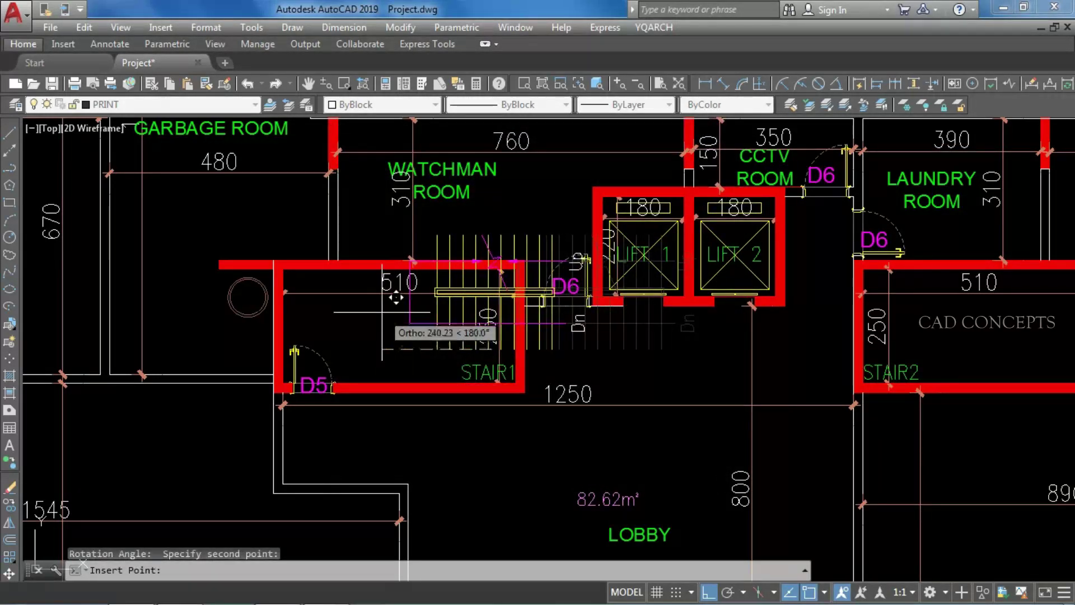
pyautogui.click(294, 367)
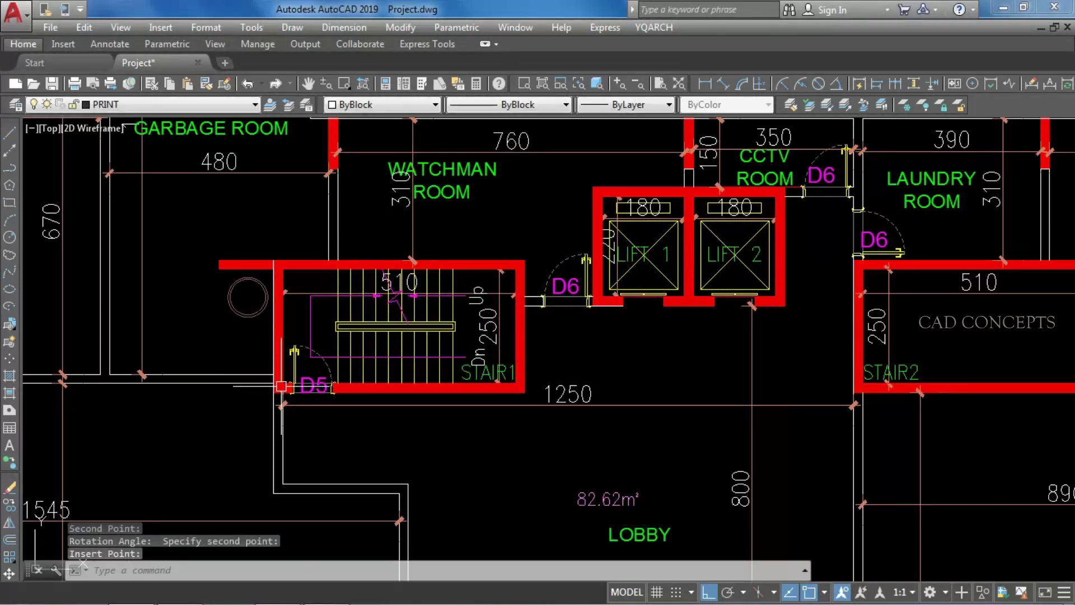
pyautogui.click(350, 353)
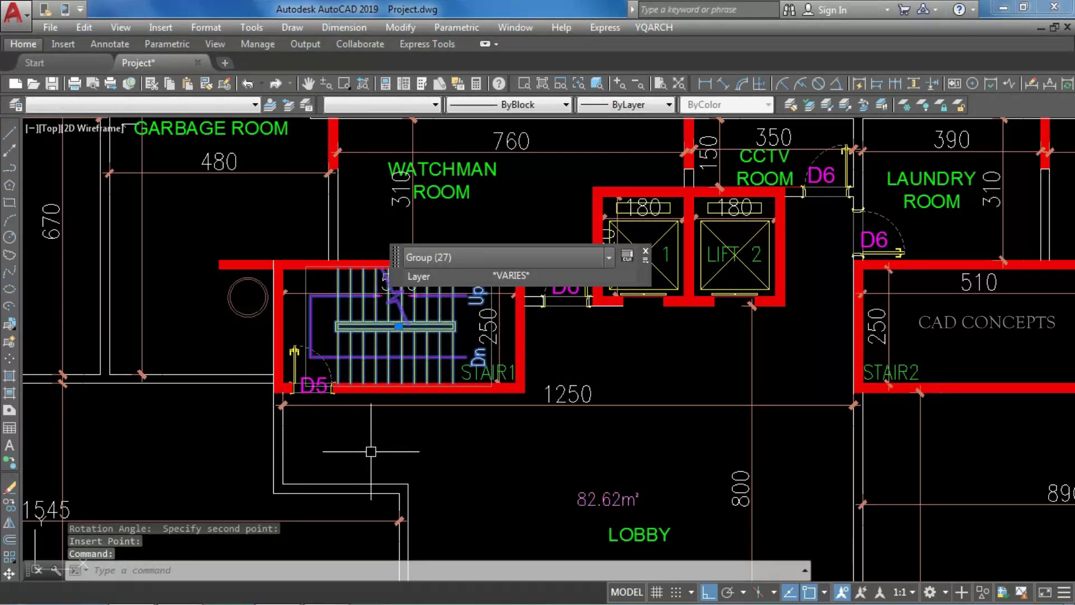
pyautogui.write('mi')
pyautogui.press('Return')
pyautogui.click(401, 386)
pyautogui.click(390, 447)
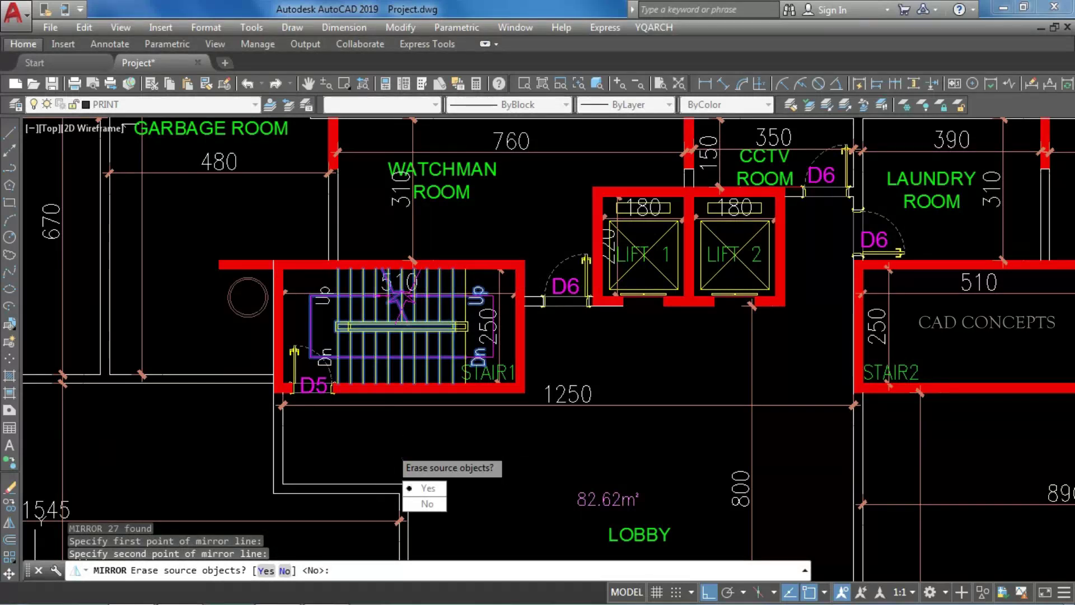
pyautogui.write('Y')
pyautogui.press('Return')
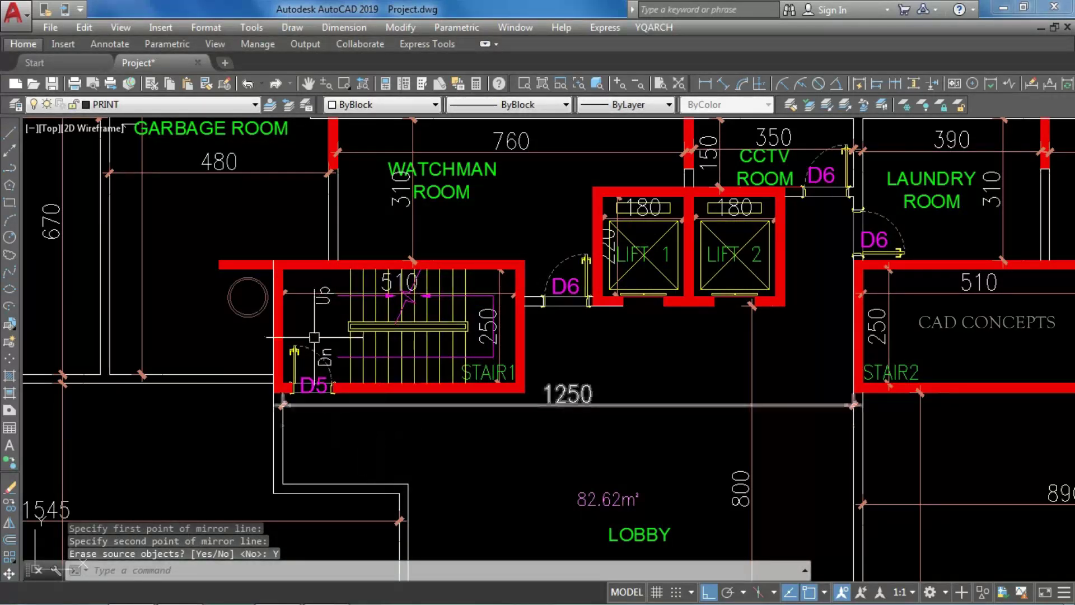
# Erase the block containing both lifts from the lift wells on the typical floor plan.
pyautogui.scroll(-5, 487, 276)
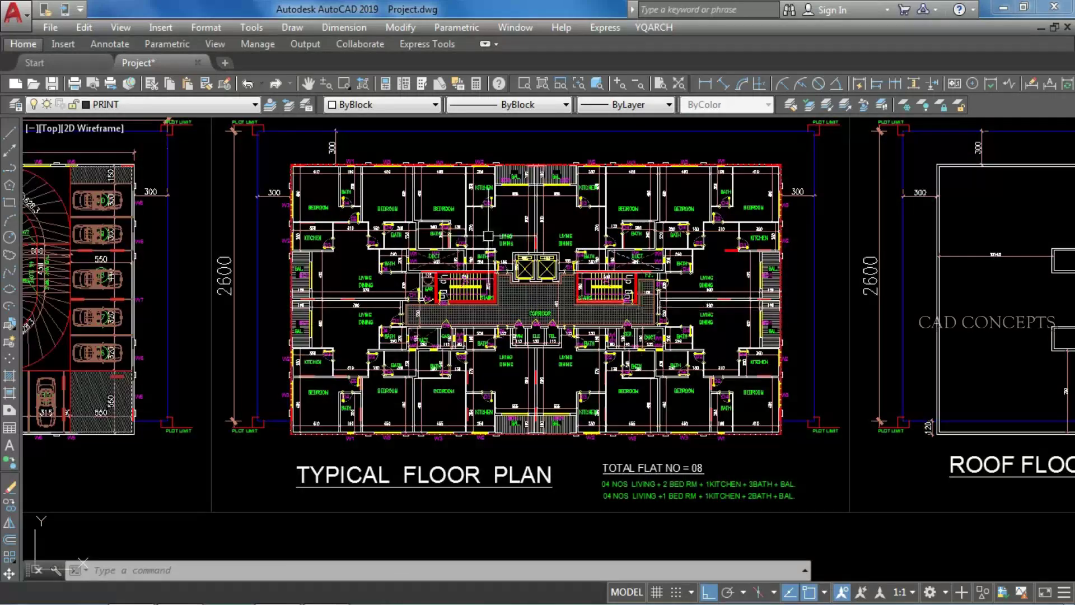
pyautogui.scroll(5, 528, 272)
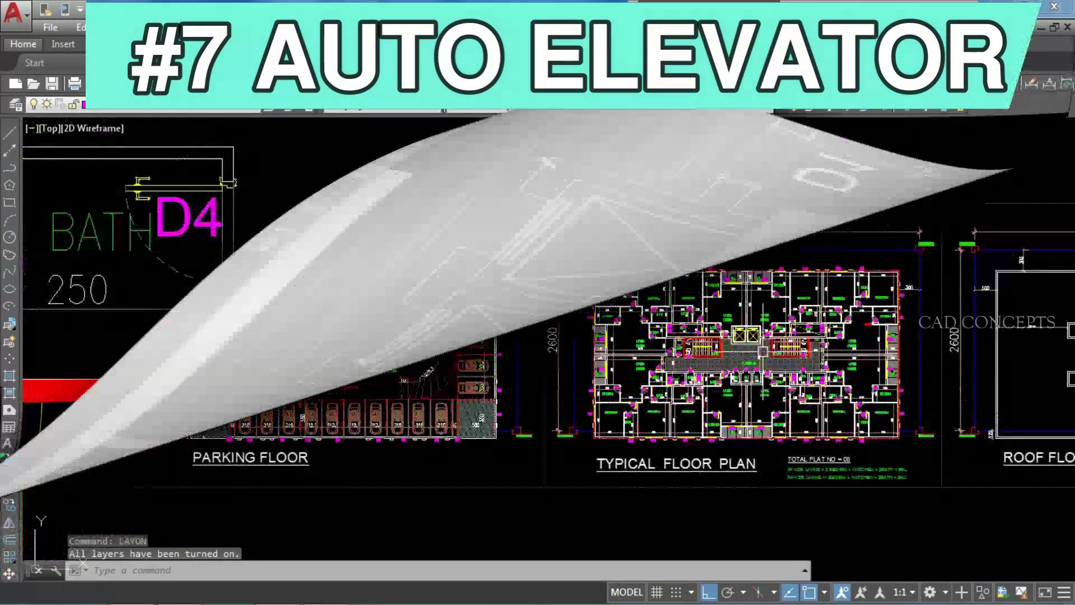
pyautogui.scroll(8, 499, 300)
pyautogui.scroll(-2, 521, 377)
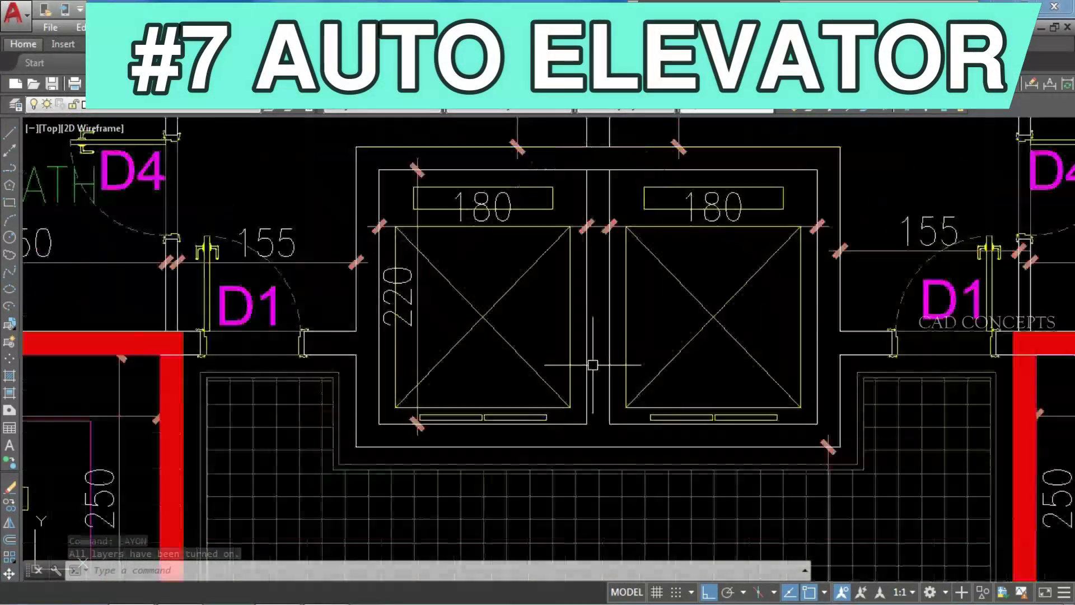
pyautogui.click(718, 313)
pyautogui.write('E')
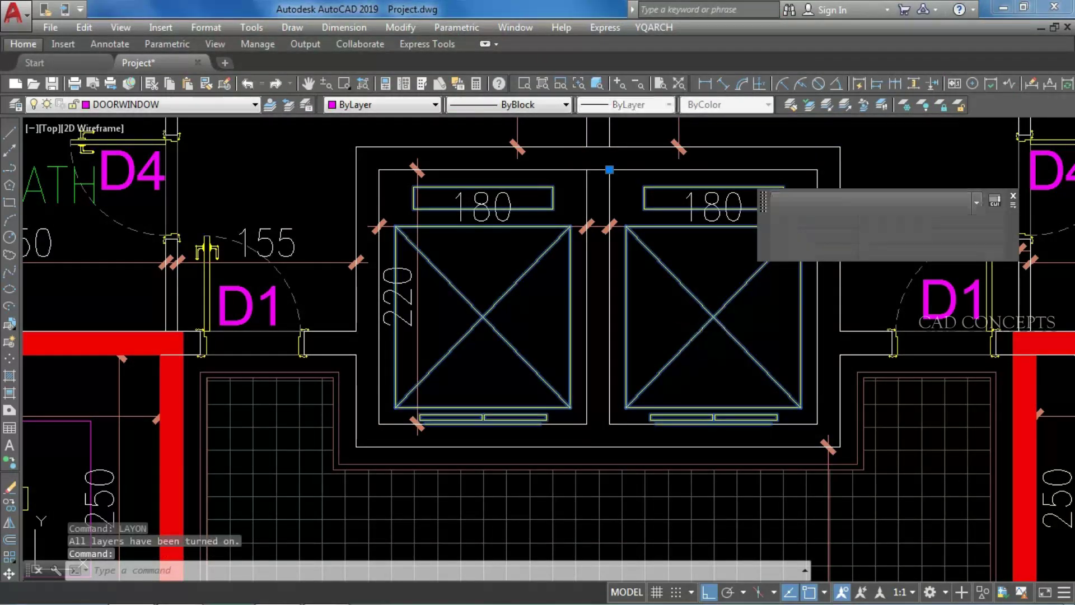
pyautogui.press('Return')
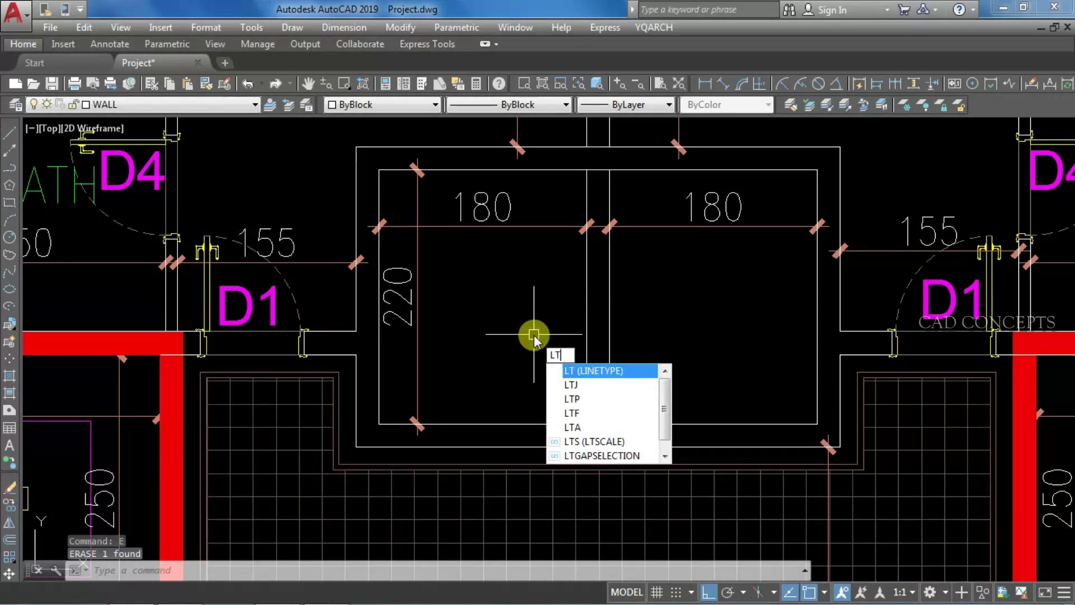
# Draw an elevator in the left lift well with DTJ, placing the counterweight at the upper wall and the door in the lower wall.
pyautogui.press('Escape')
pyautogui.write('DTJ')
pyautogui.press('Return')
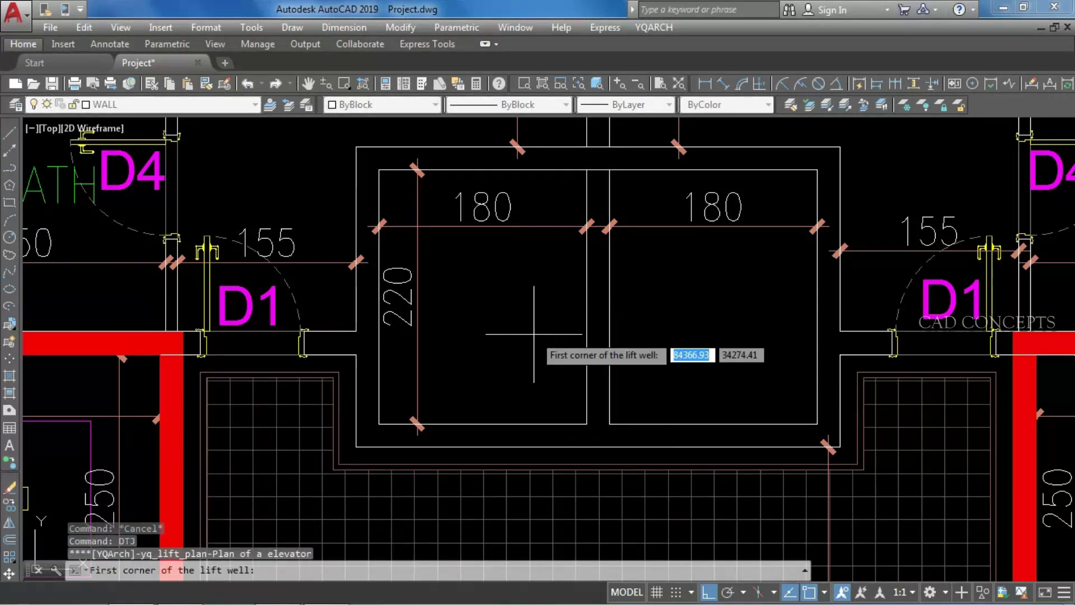
pyautogui.click(380, 424)
pyautogui.click(587, 170)
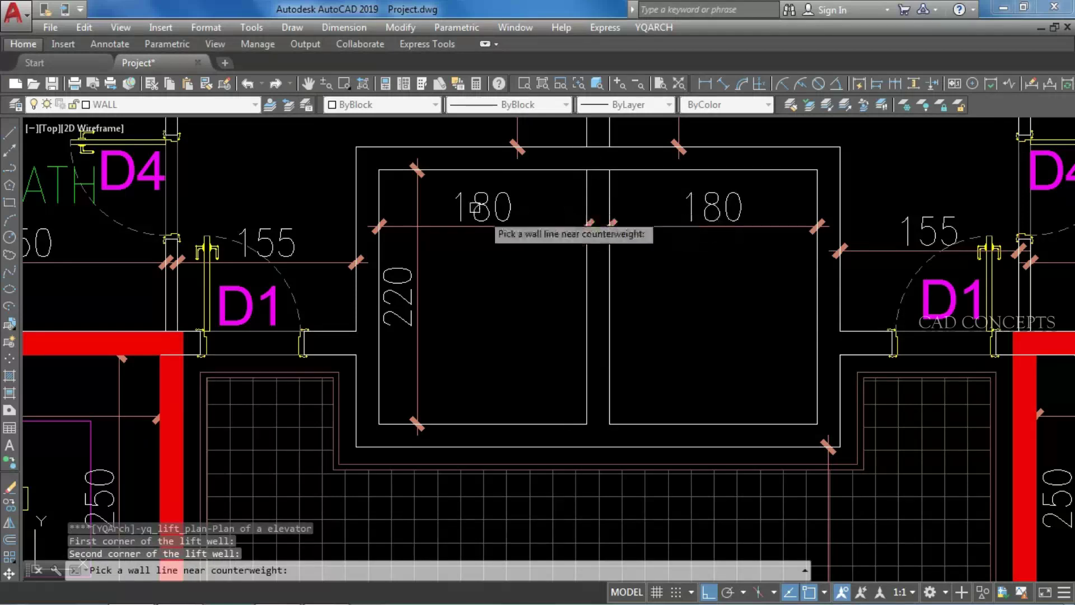
pyautogui.click(477, 165)
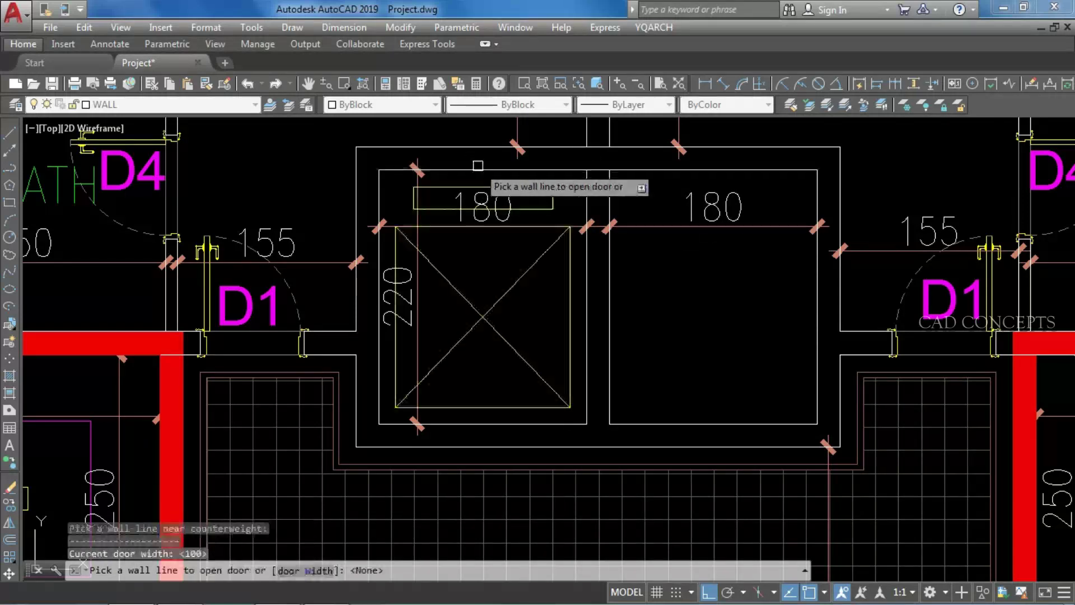
pyautogui.click(467, 424)
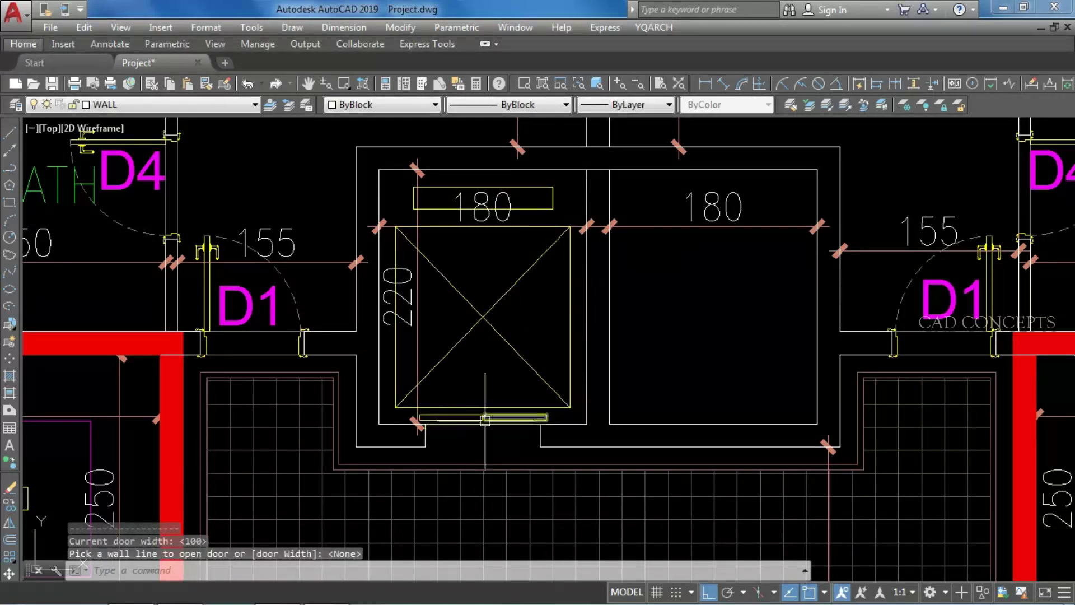
# Draw an elevator in the right lift well with DTJ, with the counterweight at the upper wall and a 100 wide door in the lower wall.
pyautogui.write('DTJ')
pyautogui.press('Return')
pyautogui.click(610, 424)
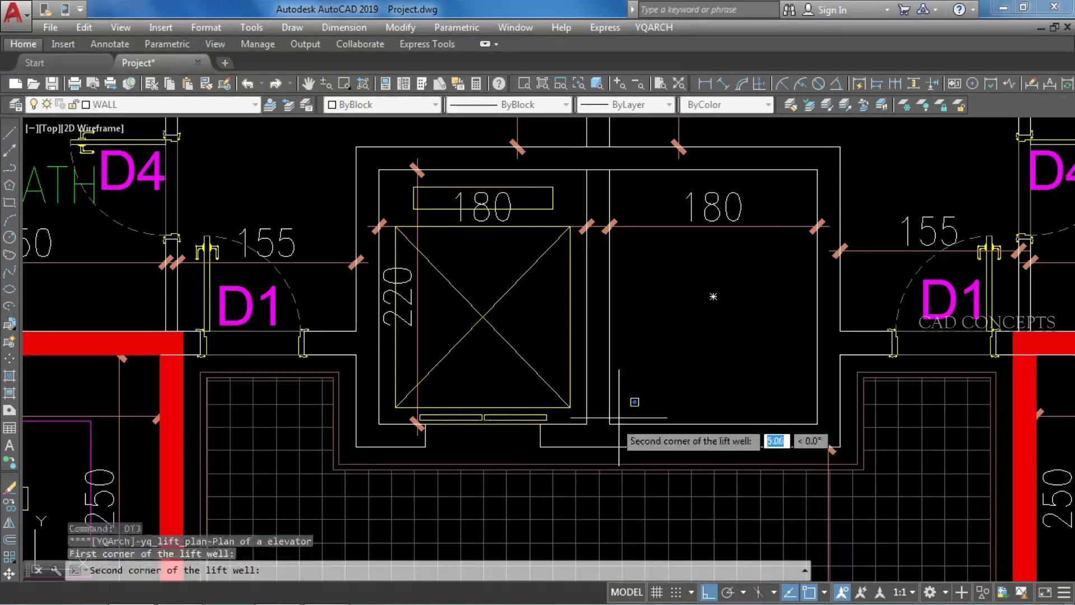
pyautogui.click(815, 173)
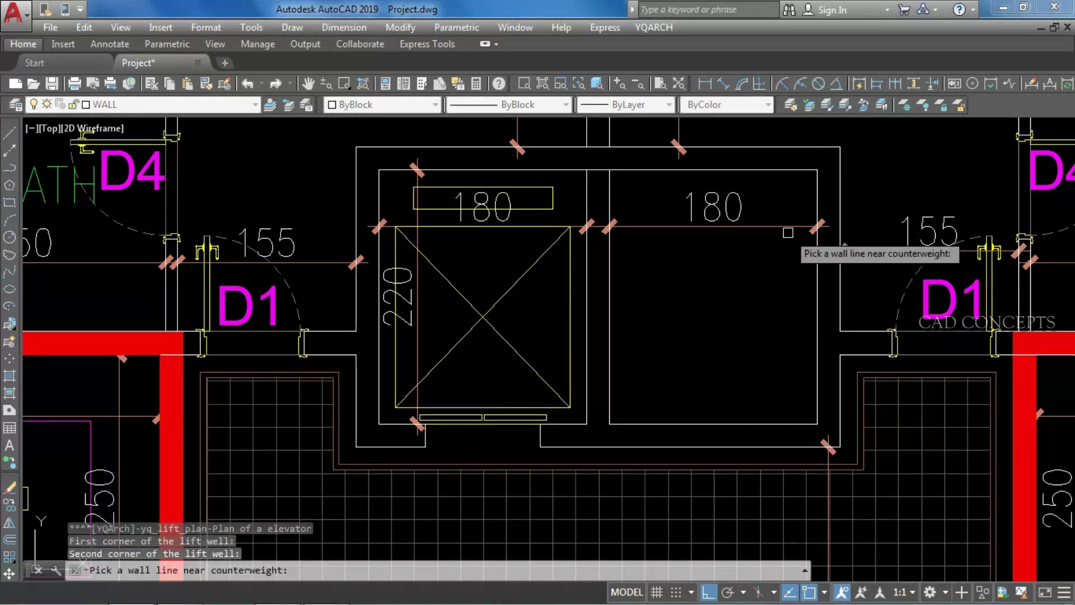
pyautogui.click(715, 171)
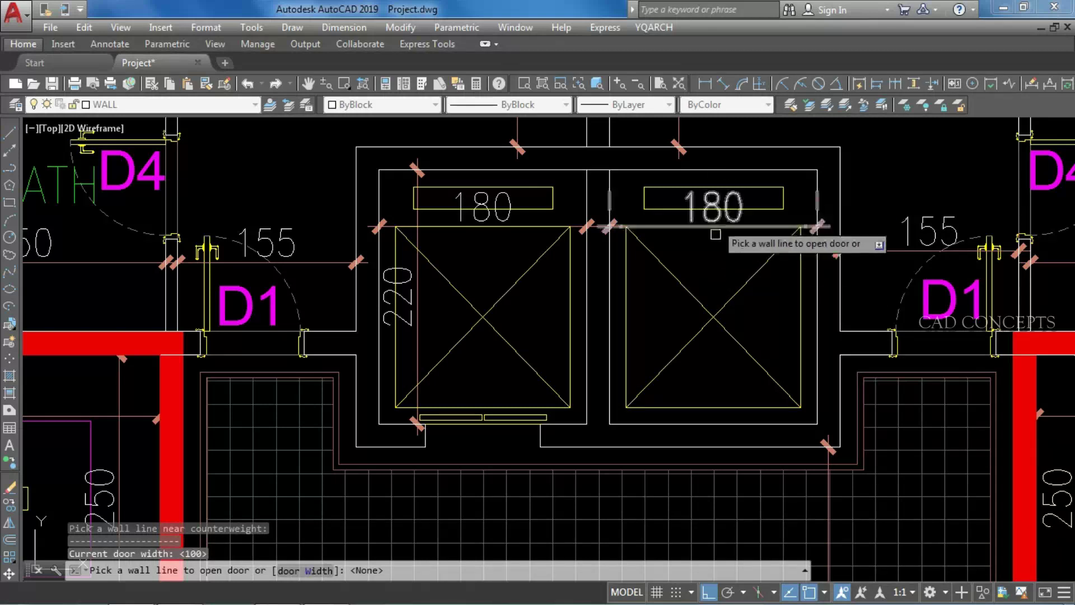
pyautogui.click(308, 571)
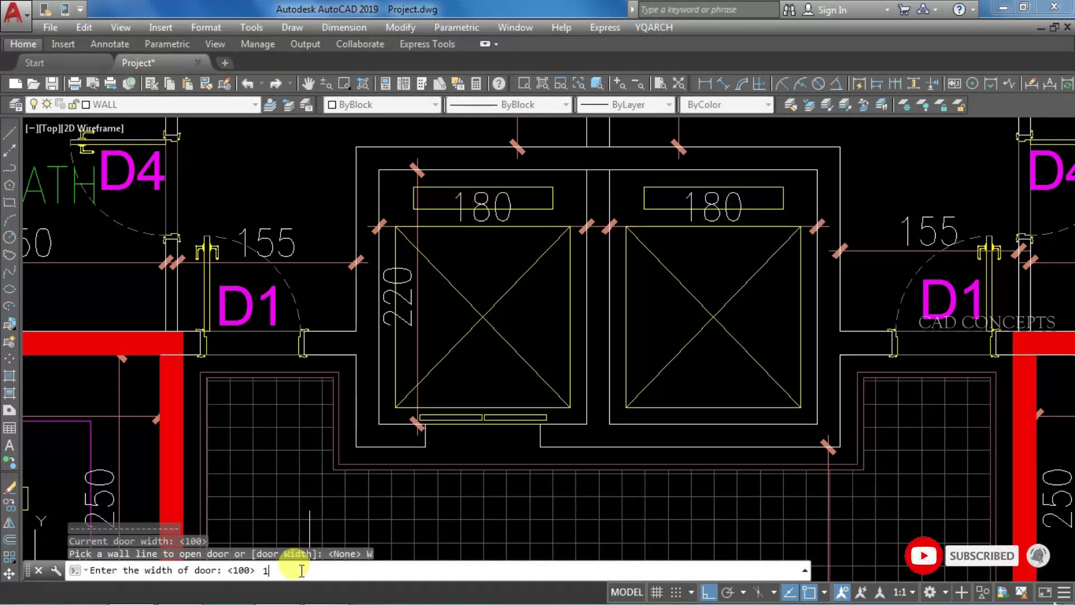
pyautogui.write('100')
pyautogui.press('Return')
pyautogui.click(667, 446)
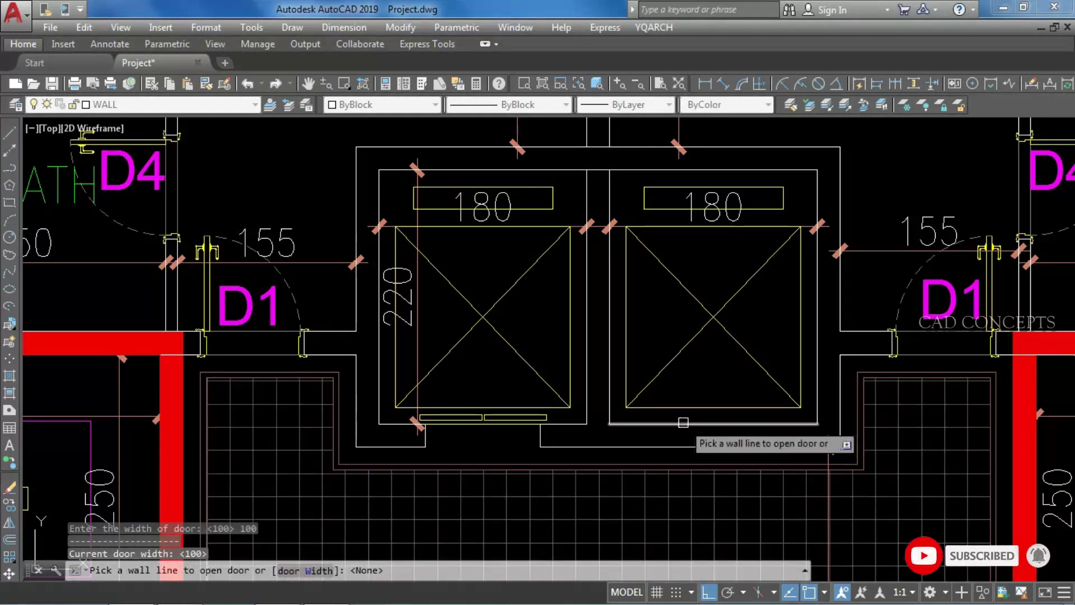
pyautogui.press('Escape')
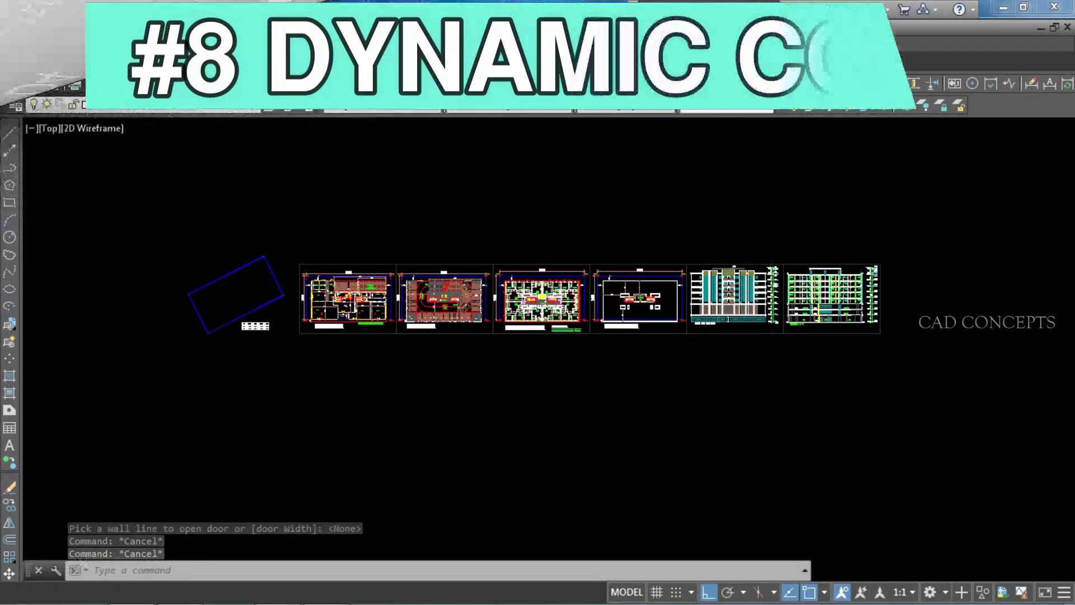
# Erase the 2nd to 5th typical floors from the building section, keeping the 1st typical floor and the roof.
pyautogui.scroll(5, 818, 294)
pyautogui.scroll(6, 937, 364)
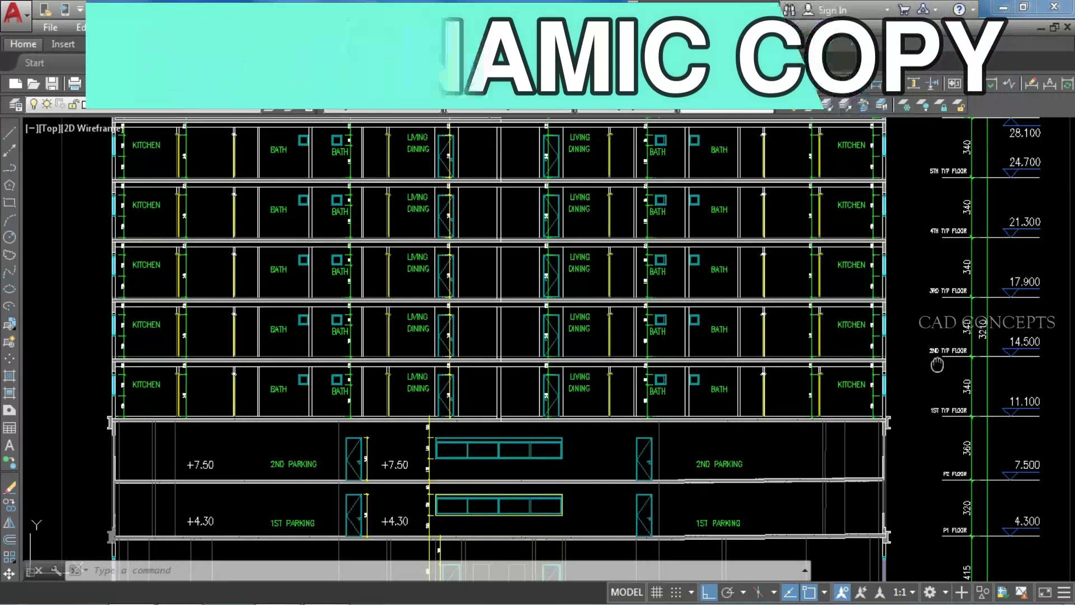
pyautogui.moveTo(937, 364); pyautogui.dragTo(912, 400, button='middle')
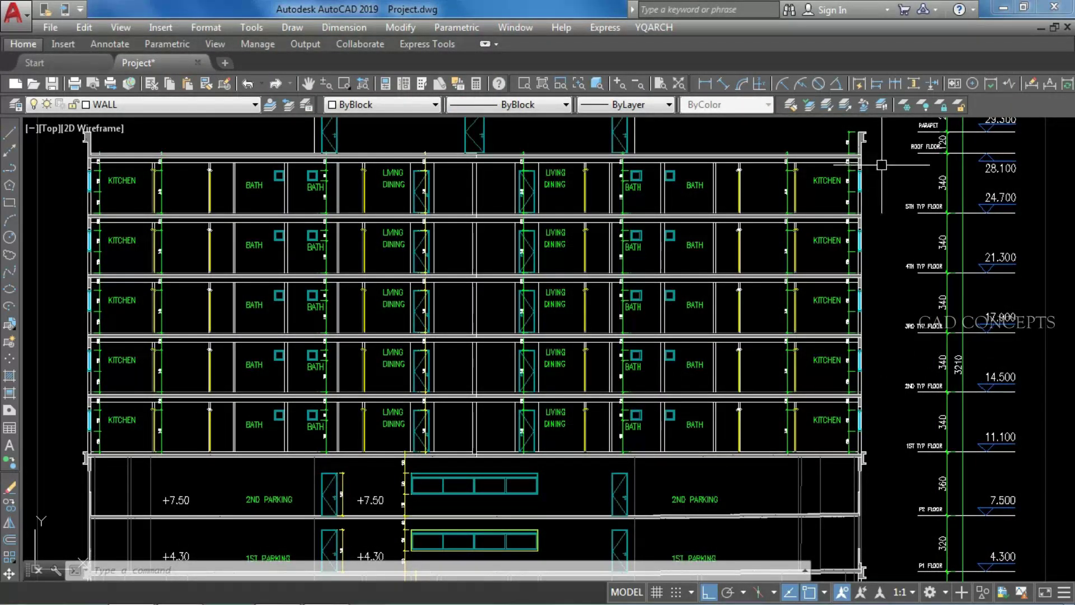
pyautogui.click(393, 178)
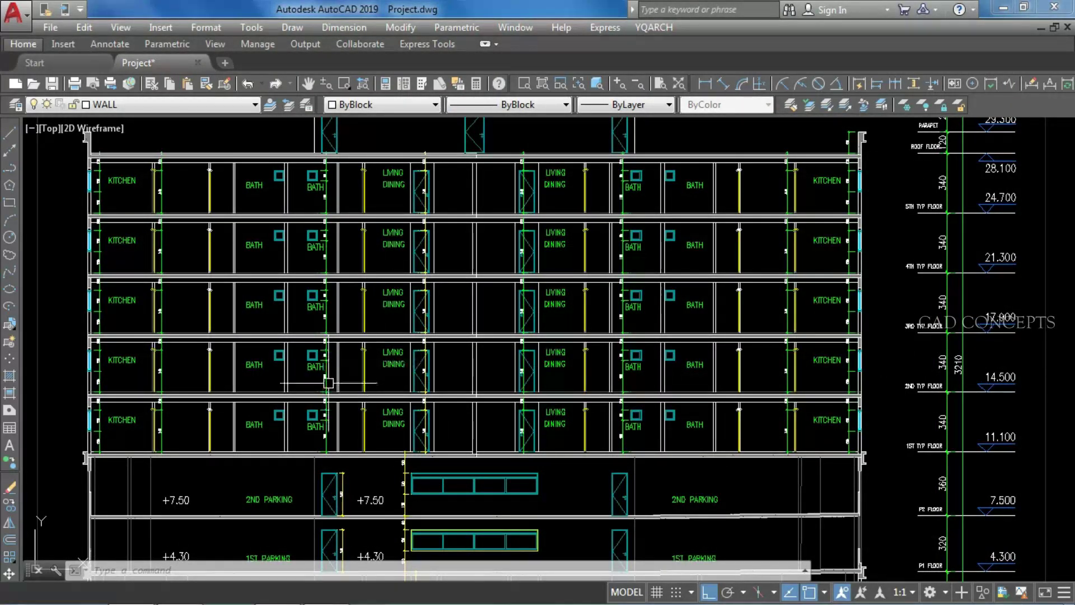
pyautogui.click(891, 392)
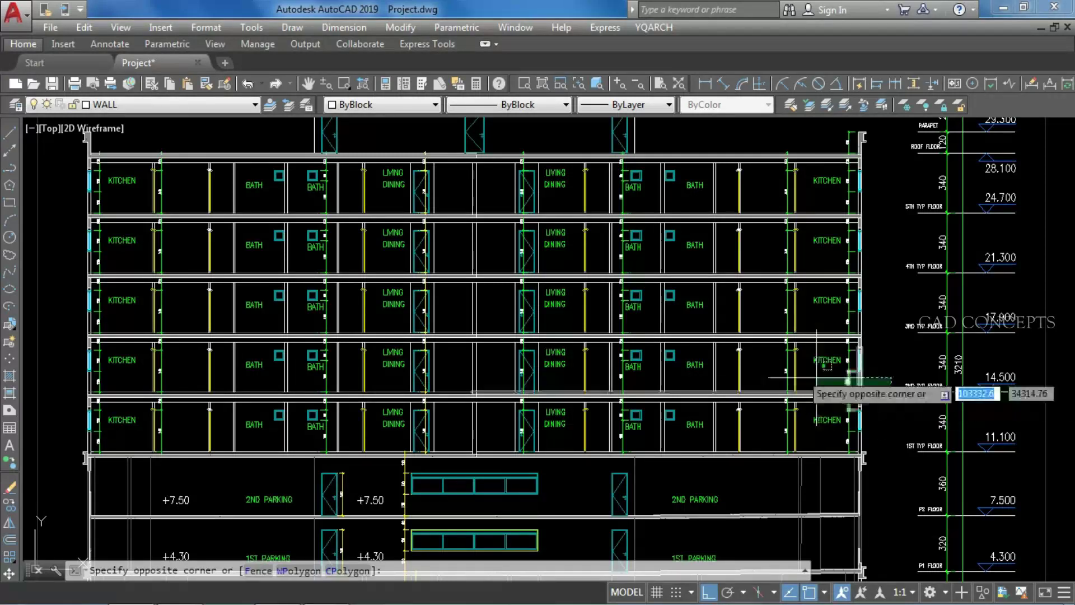
pyautogui.click(73, 159)
pyautogui.write('e')
pyautogui.press('Return')
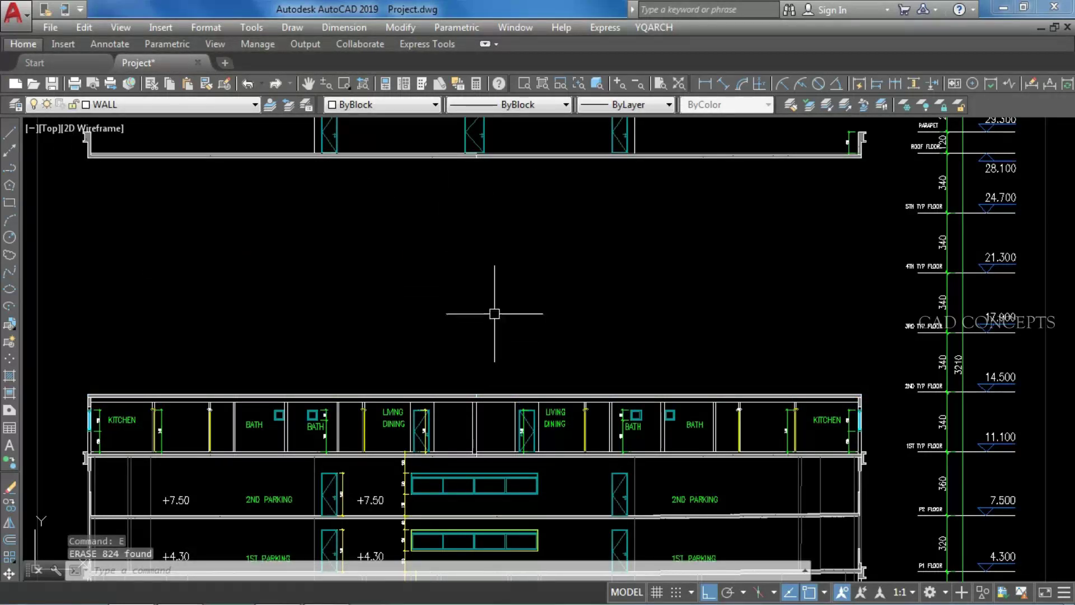
# Copy the 1st typical floor of the section upward at 340 spacing with the CV dynamic copy command to fill the storeys above.
pyautogui.click(879, 456)
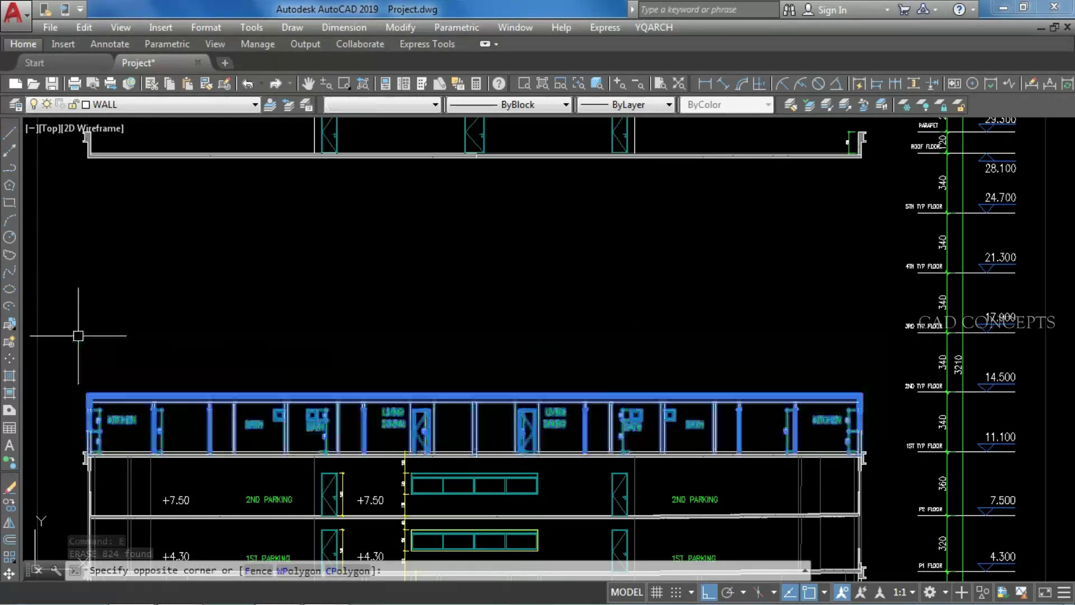
pyautogui.click(77, 336)
pyautogui.write('cv')
pyautogui.press('Return')
pyautogui.click(708, 364)
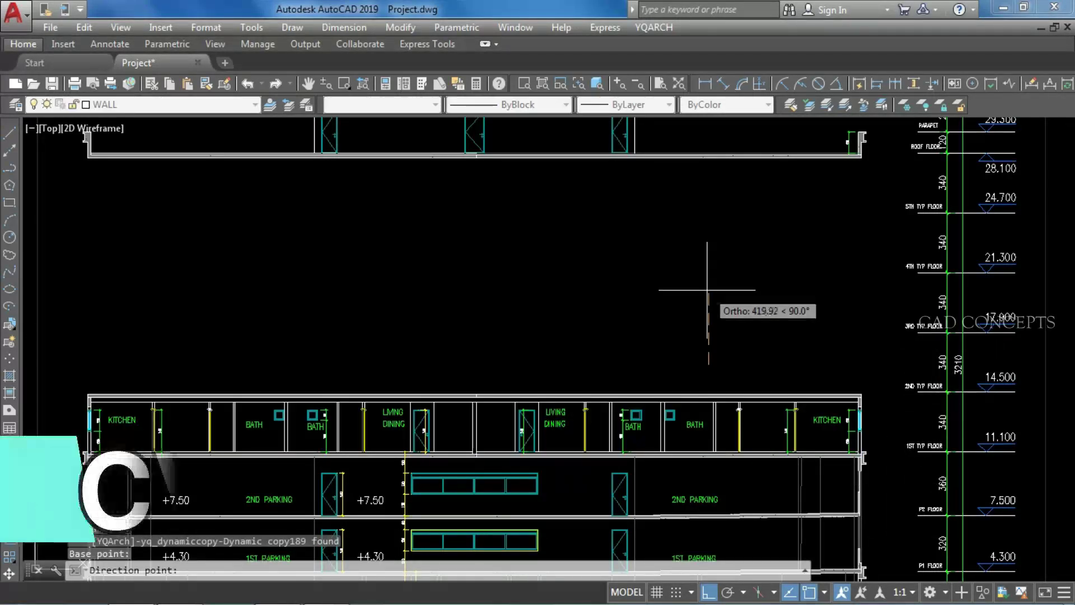
pyautogui.press('BackSpace')
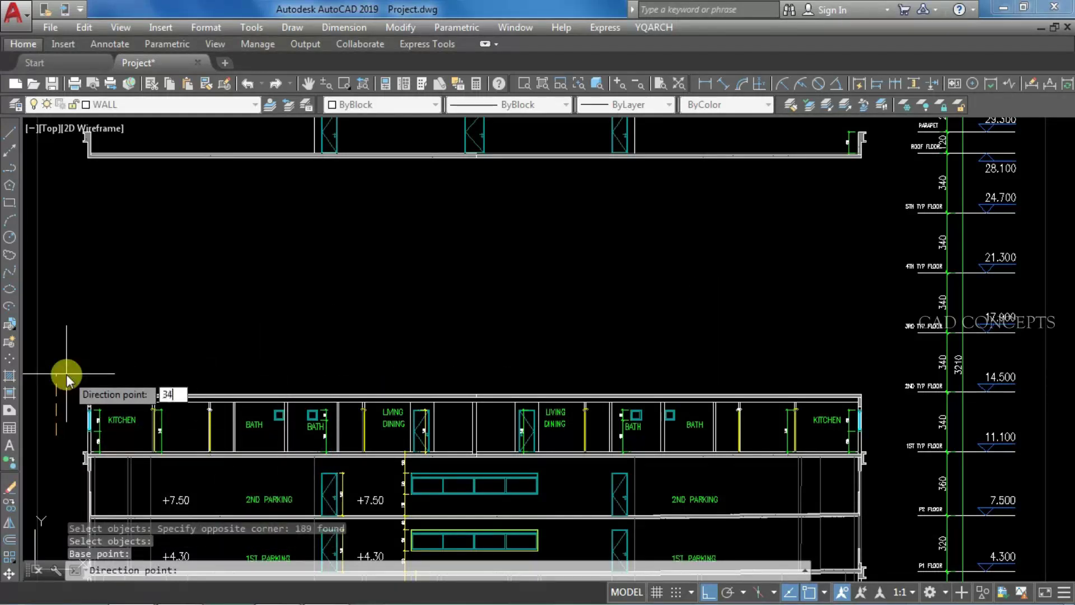
pyautogui.press('Return')
pyautogui.click(71, 293)
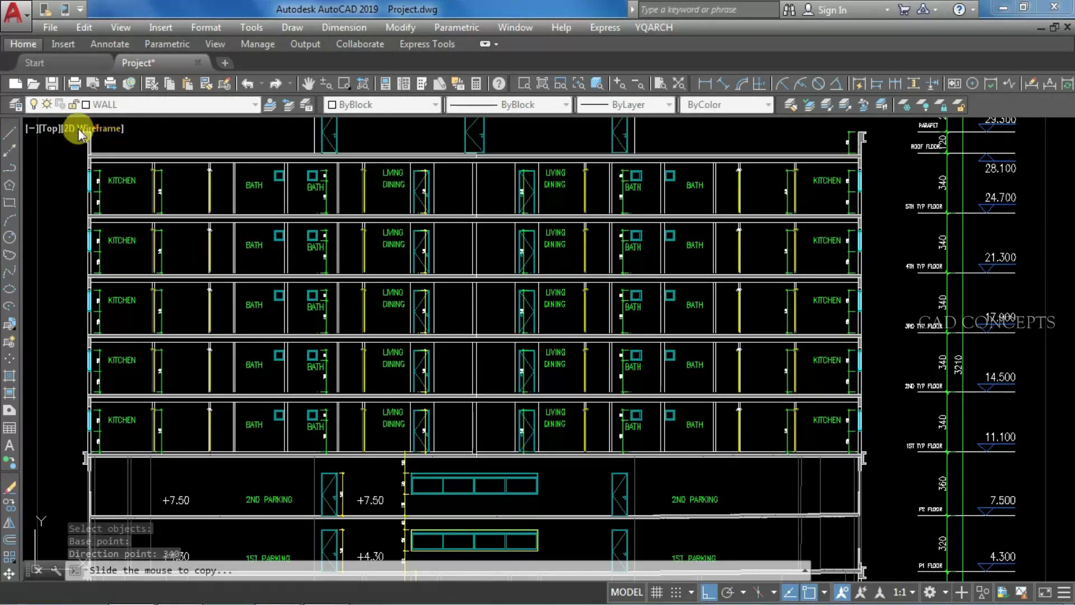
pyautogui.moveTo(78, 128); pyautogui.dragTo(88, 179, button='middle')
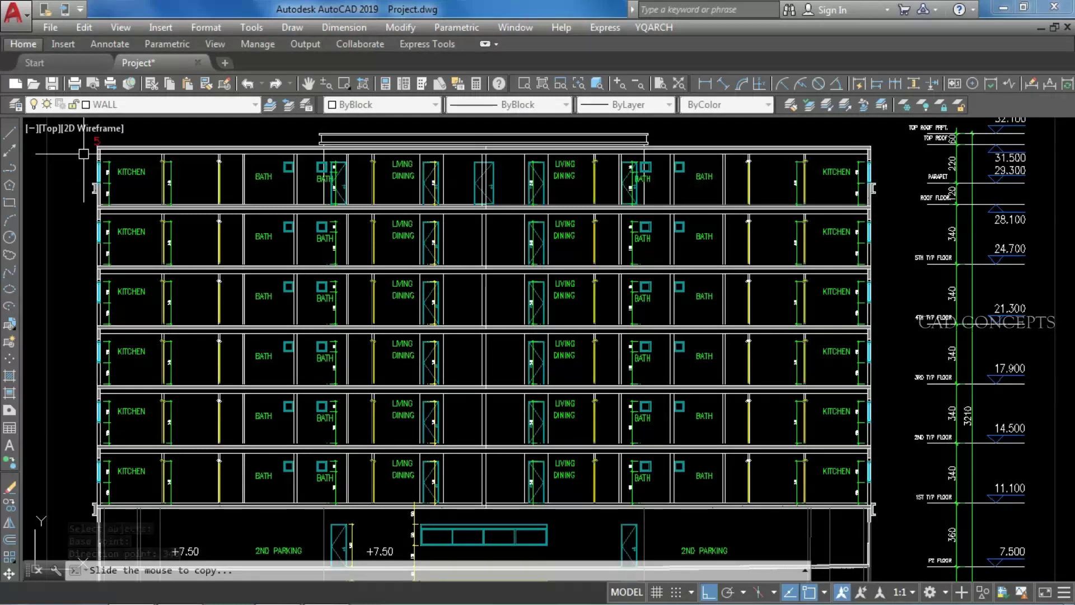
pyautogui.write('340')
pyautogui.press('Return')
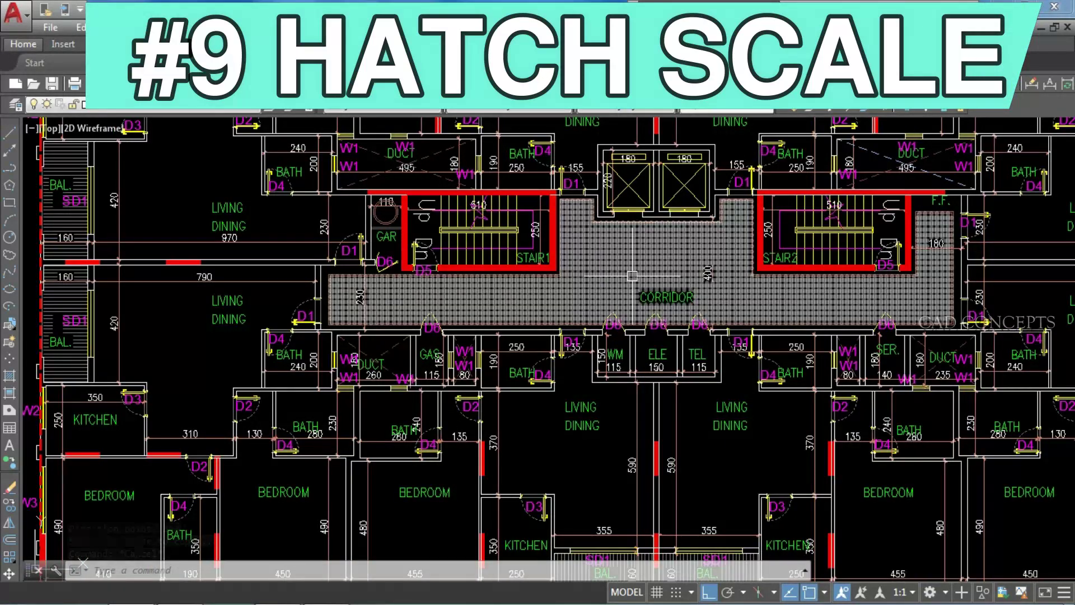
# Change the scale of the corridor floor hatch dynamically on the typical floor plan with the XTC command.
pyautogui.scroll(3, 666, 314)
pyautogui.click(599, 286)
pyautogui.press('Escape')
pyautogui.press('Escape')
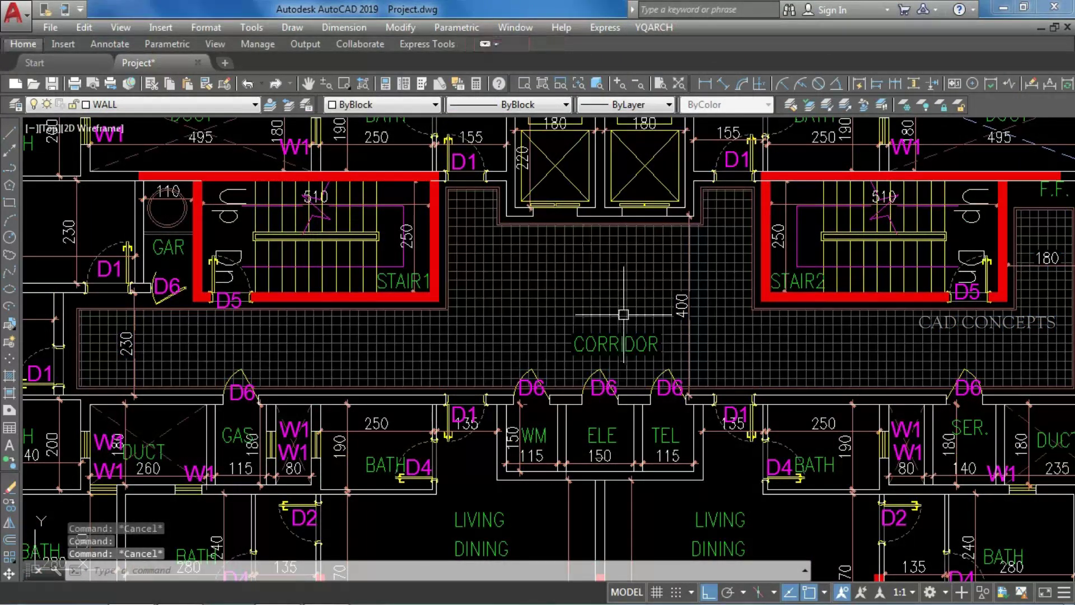
pyautogui.write('tcbl')
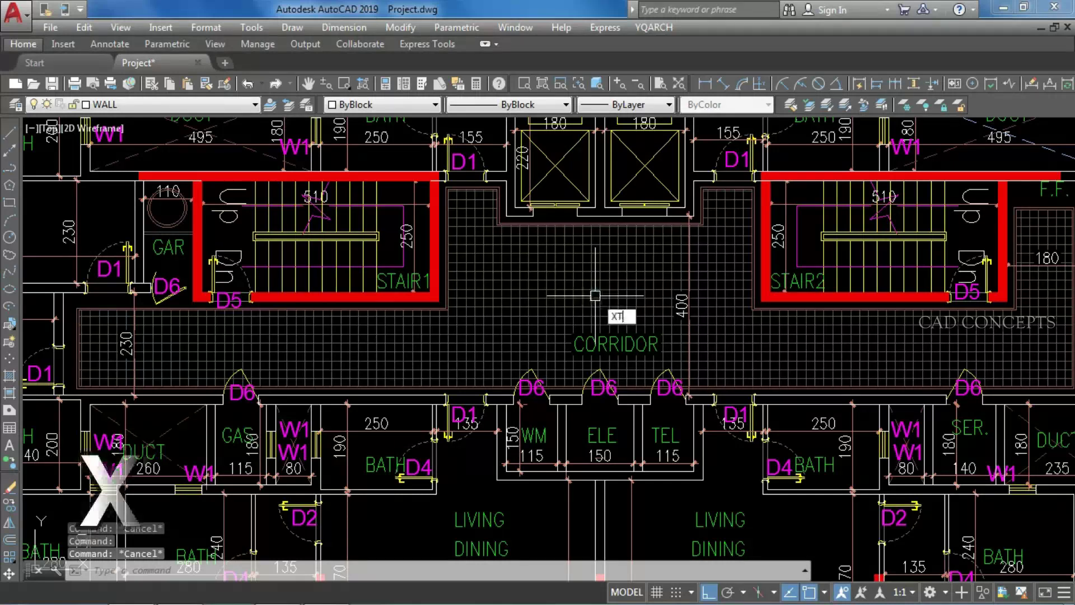
pyautogui.press('Return')
pyautogui.click(590, 300)
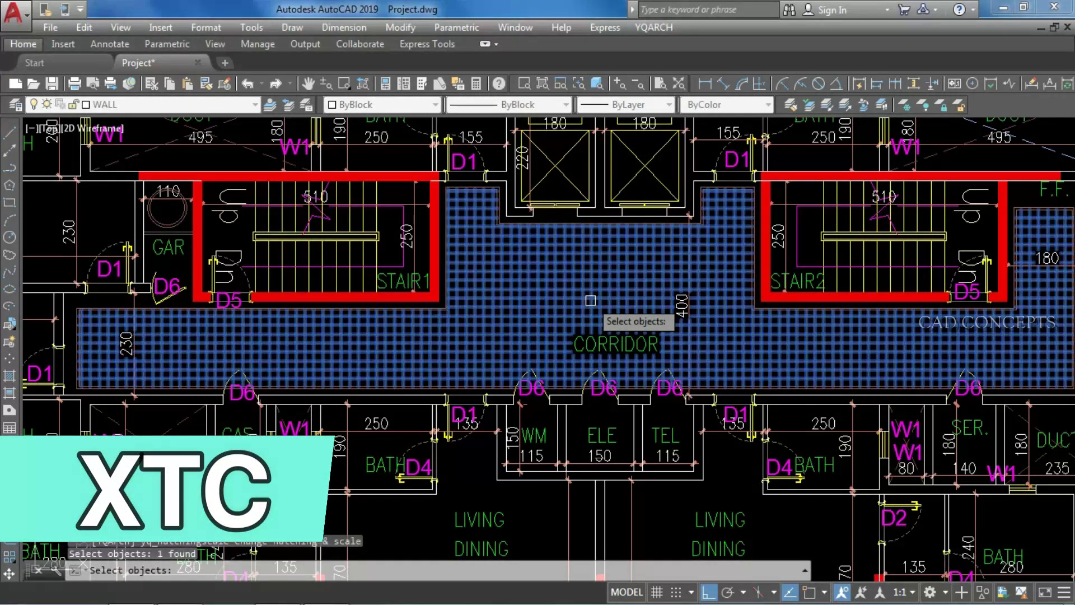
pyautogui.press('Return')
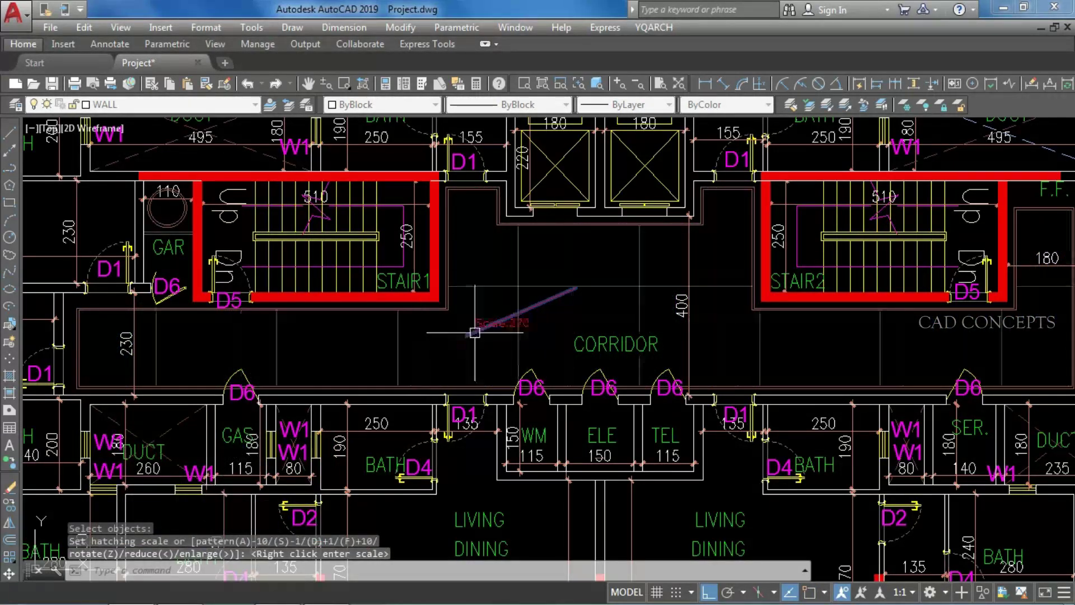
pyautogui.click(557, 275)
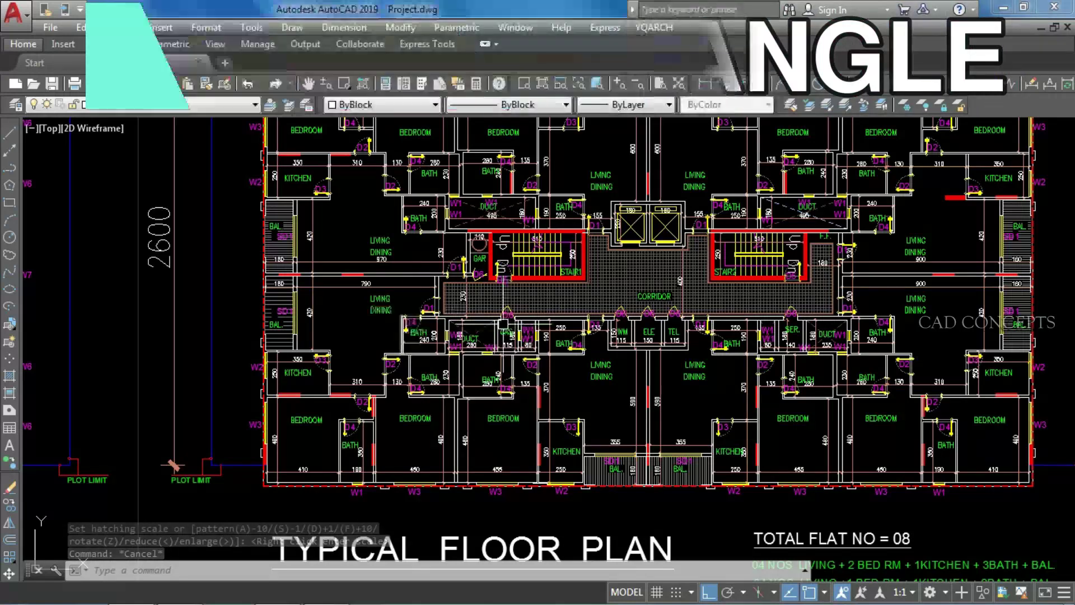
# Rotate the typical floor's corridor hatch dynamically to a slanted angle with the YQArch hatch angle command HHA.
pyautogui.scroll(2, 633, 298)
pyautogui.click(618, 284)
pyautogui.press('Escape')
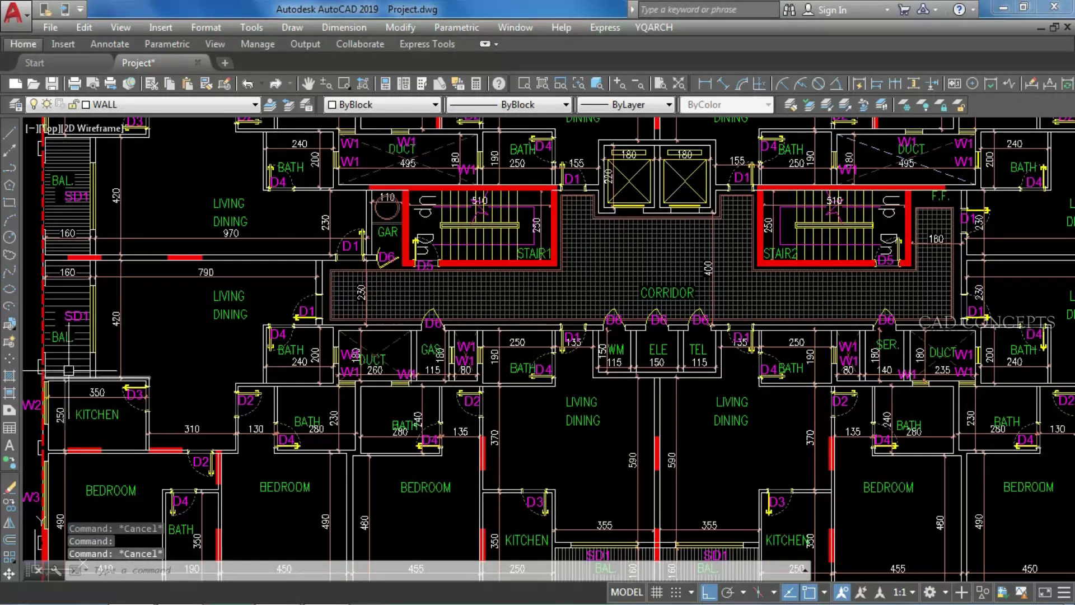
pyautogui.press('Return')
pyautogui.click(480, 291)
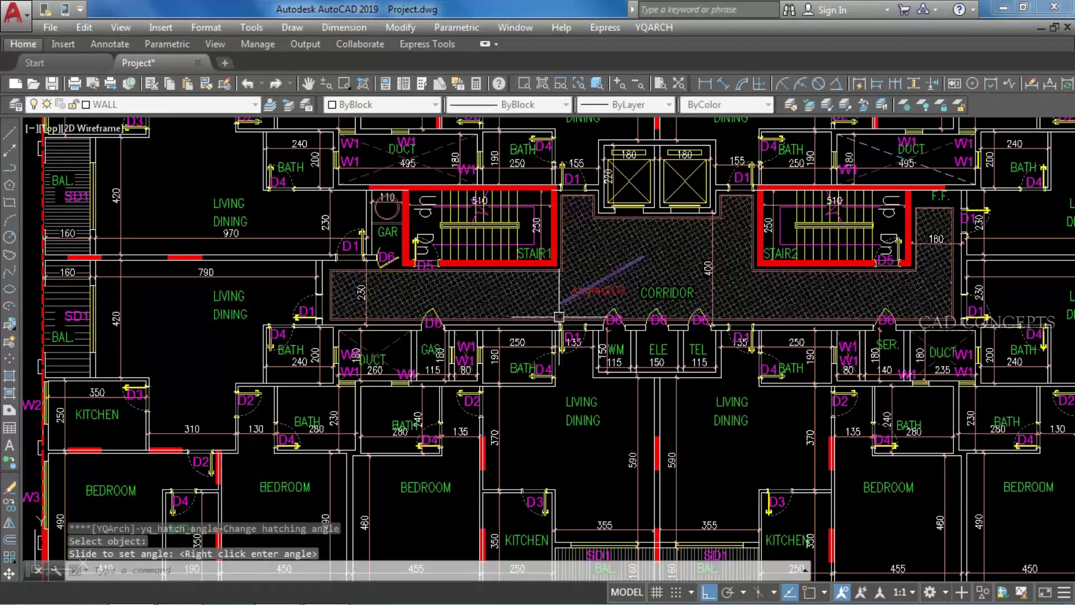
pyautogui.scroll(8, 655, 241)
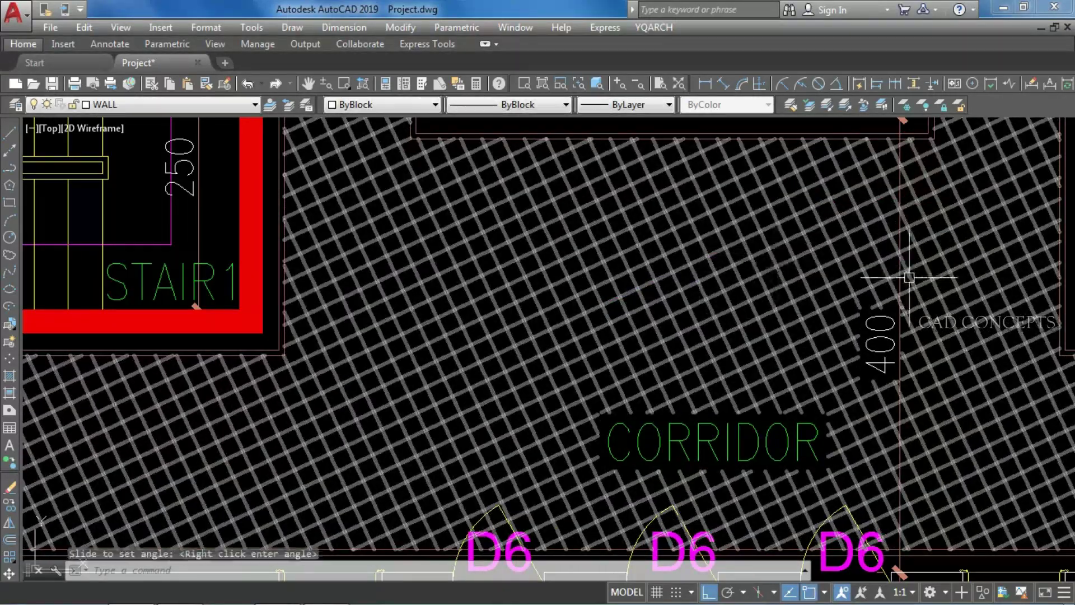
pyautogui.scroll(-5, 919, 284)
pyautogui.scroll(-4, 734, 280)
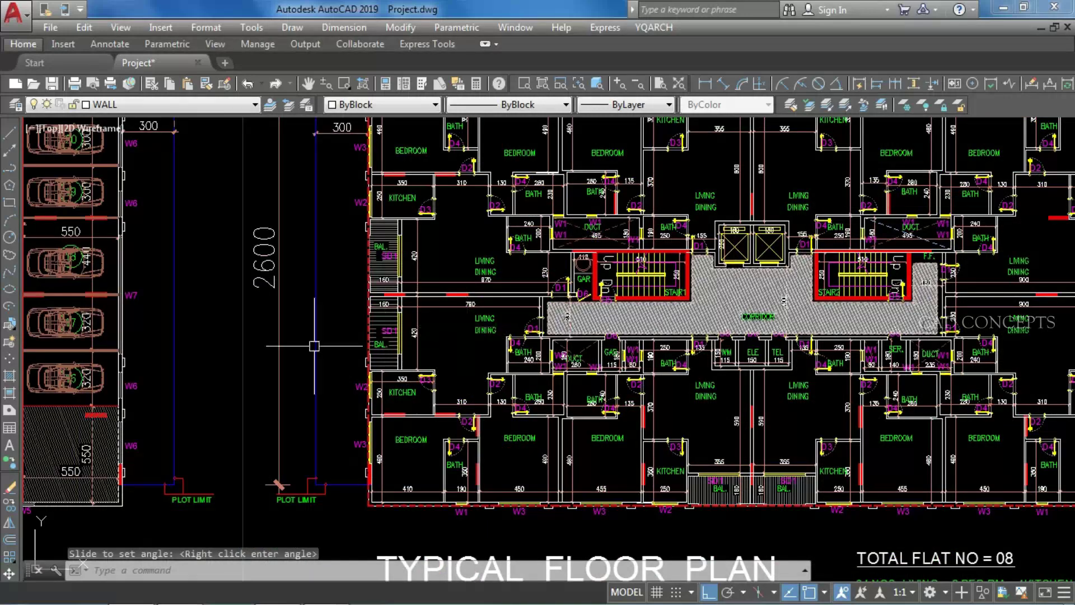
# Rotate the hatch of the balcony above the kitchen to a steep slant with HHA.
pyautogui.scroll(6, 314, 346)
pyautogui.click(554, 313)
pyautogui.click(520, 247)
pyautogui.write('HHA')
pyautogui.press('Return')
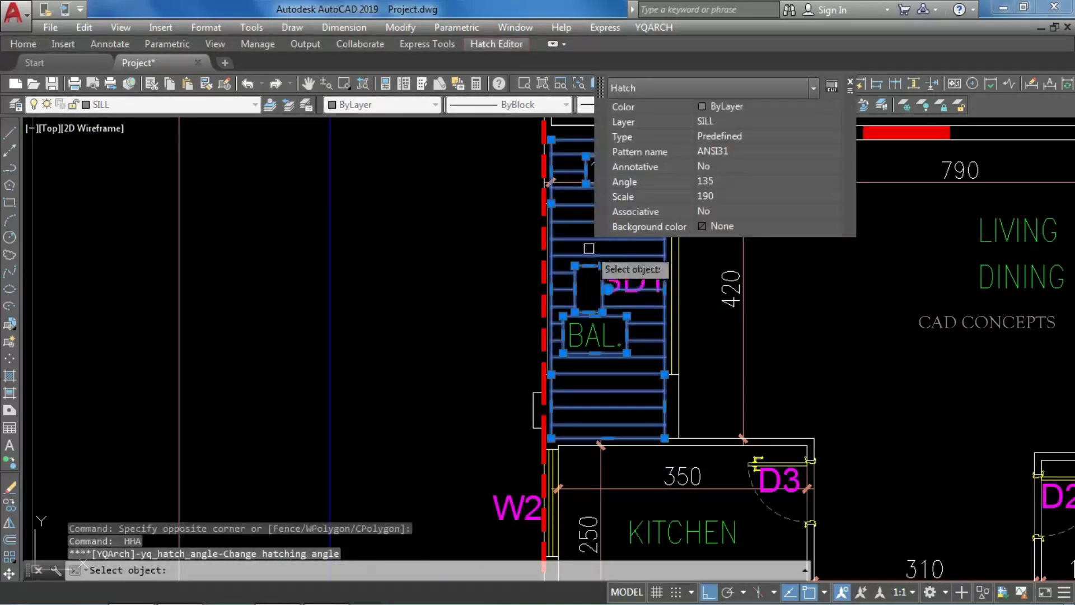
pyautogui.click(589, 253)
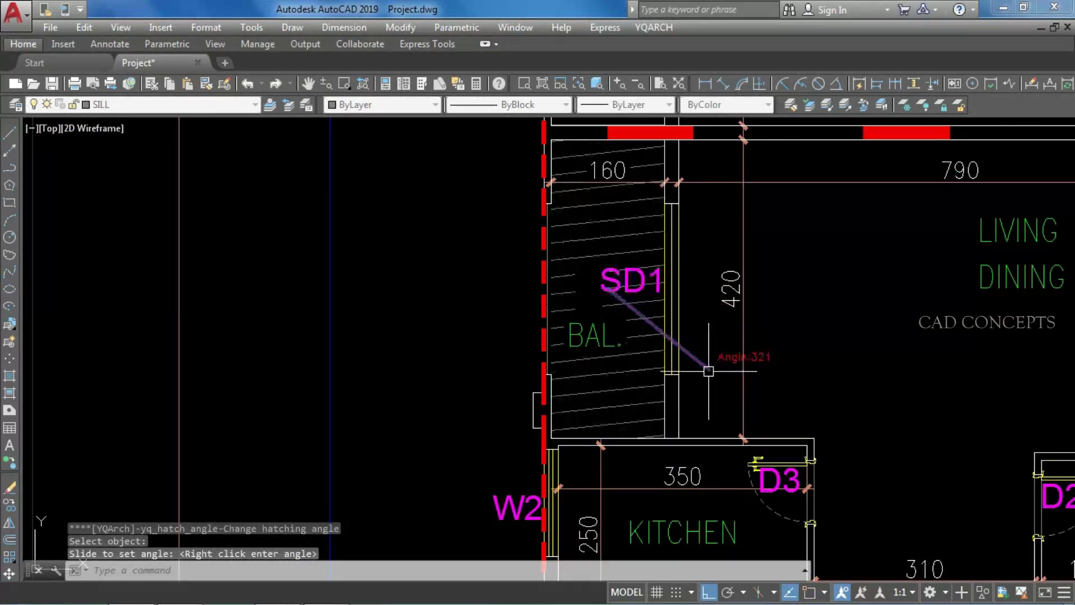
pyautogui.click(381, 484)
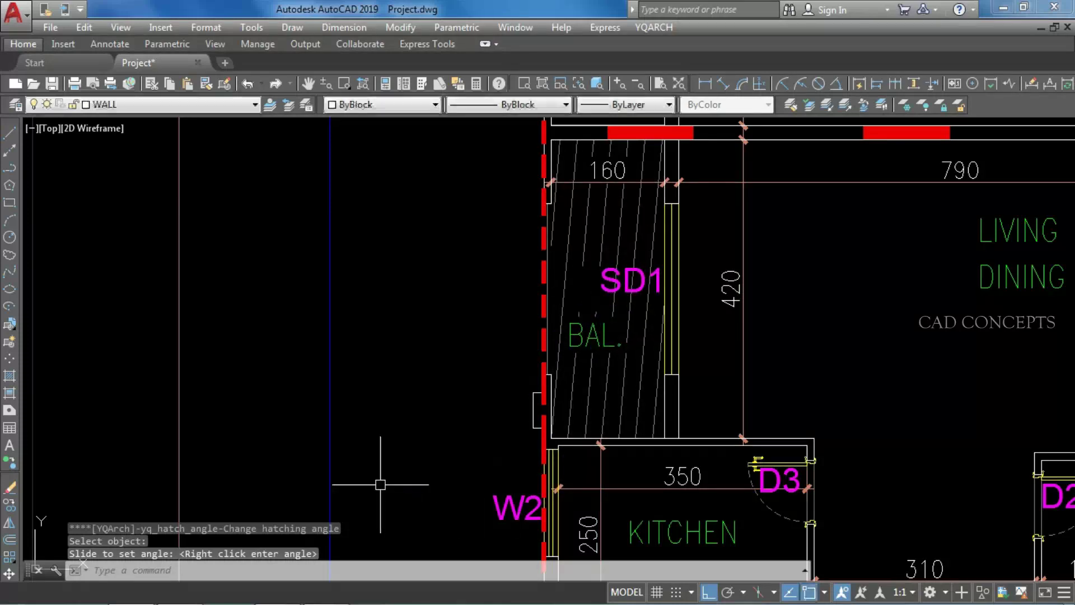
# Rotate the upper west balcony's hatch to vertical with HHA and readjust the balcony hatch below it to a near-vertical slant.
pyautogui.scroll(-2, 461, 457)
pyautogui.click(562, 224)
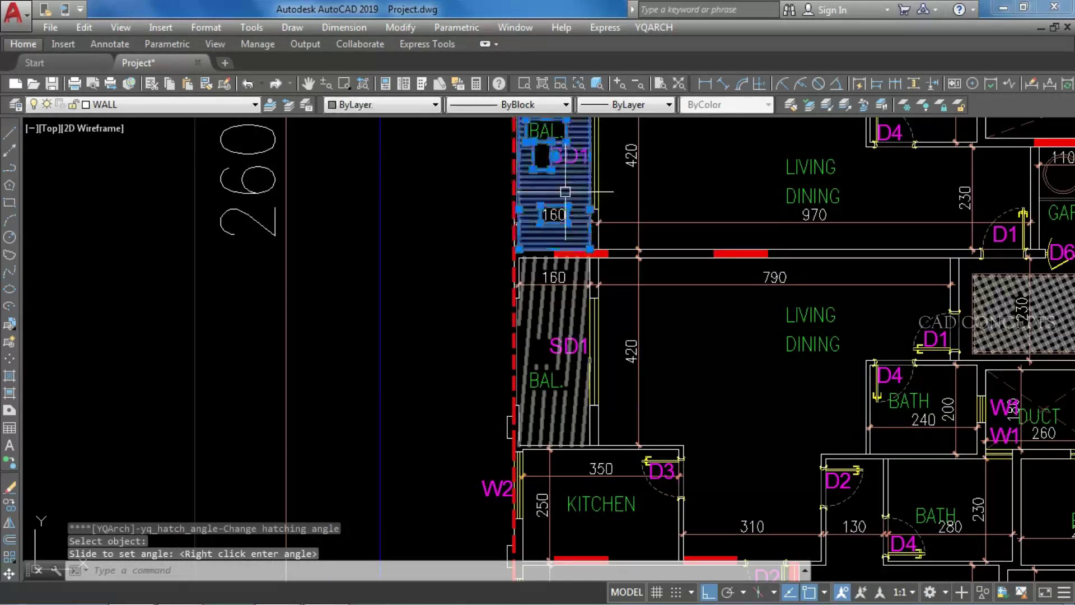
pyautogui.click(568, 357)
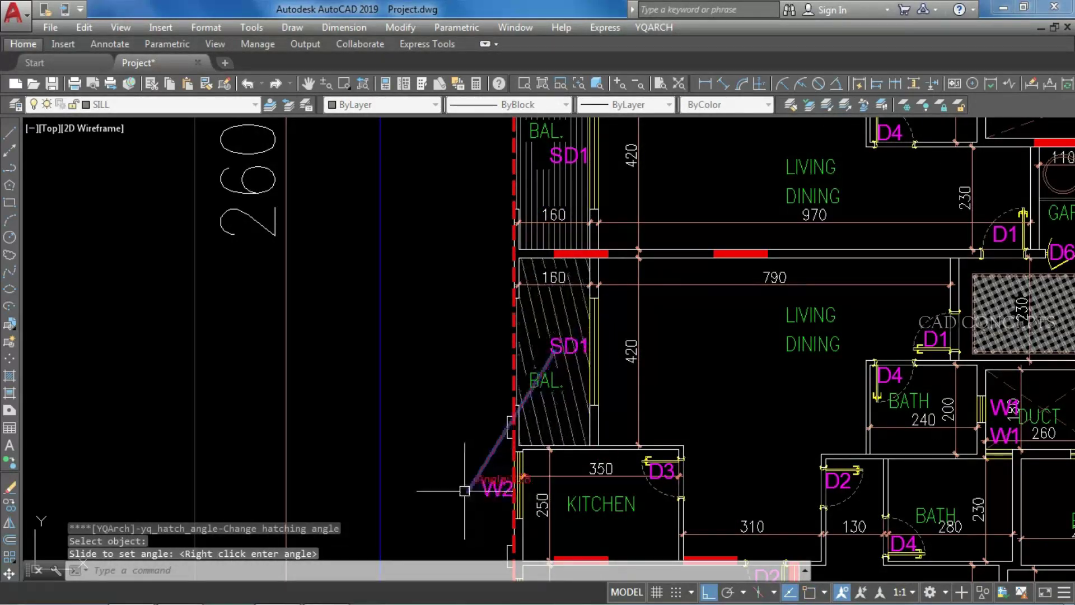
pyautogui.click(428, 473)
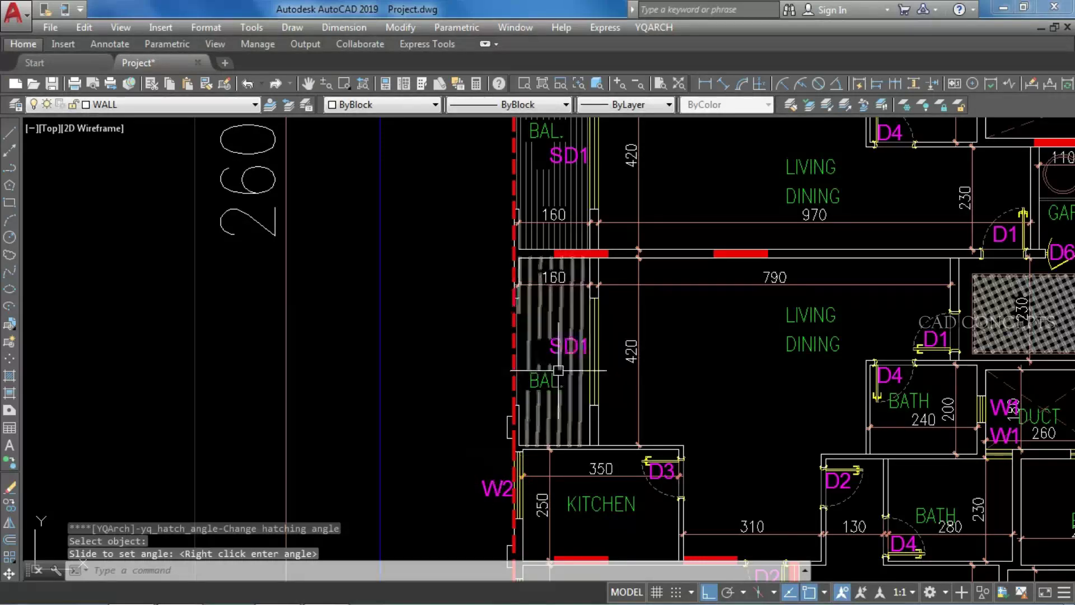
pyautogui.press('Escape')
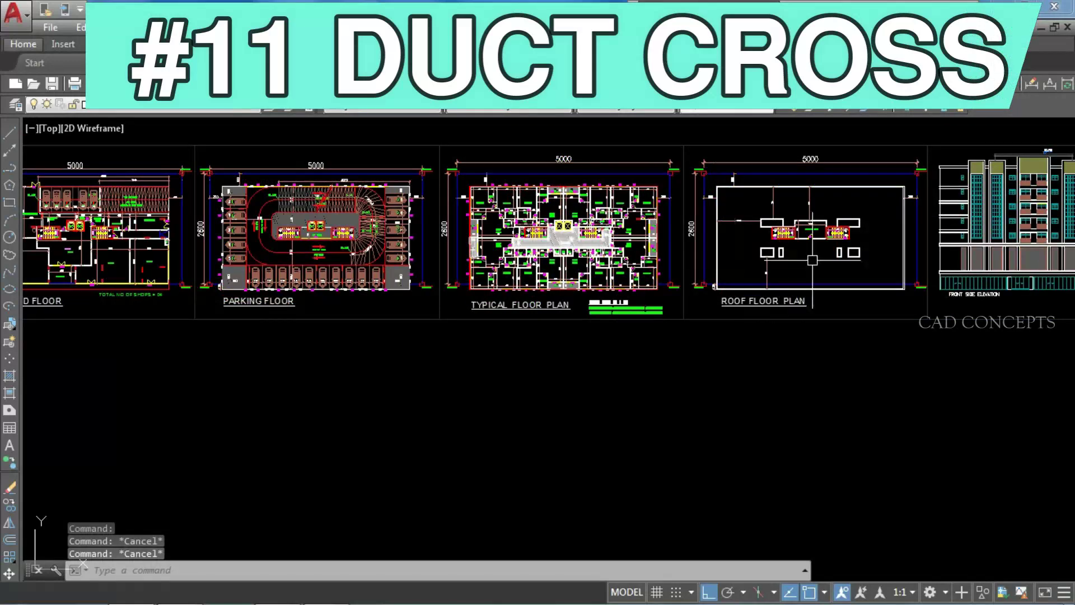
# Mark the upper-right duct of the roof floor plan with a KD hole symbol, using Crossing Line and 2 Points.
pyautogui.scroll(9, 830, 259)
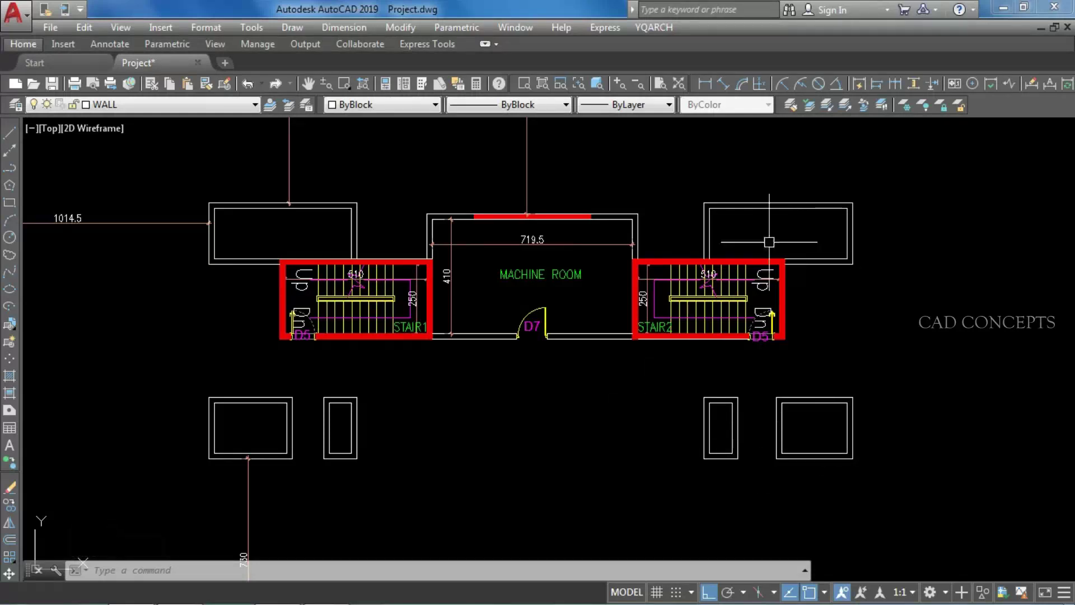
pyautogui.moveTo(800, 225); pyautogui.dragTo(888, 233, button='middle')
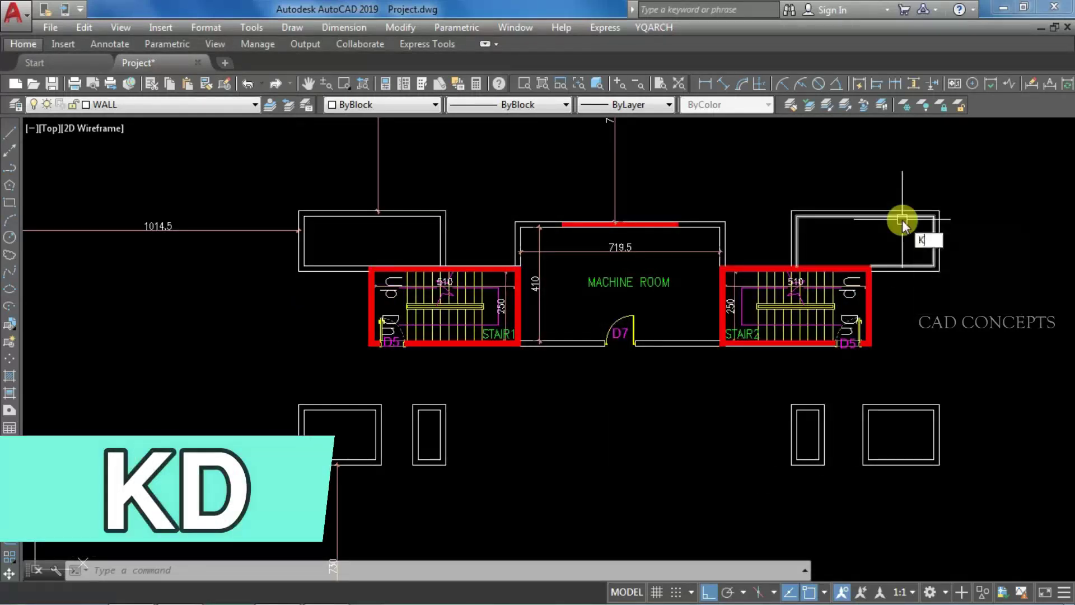
pyautogui.press('Return')
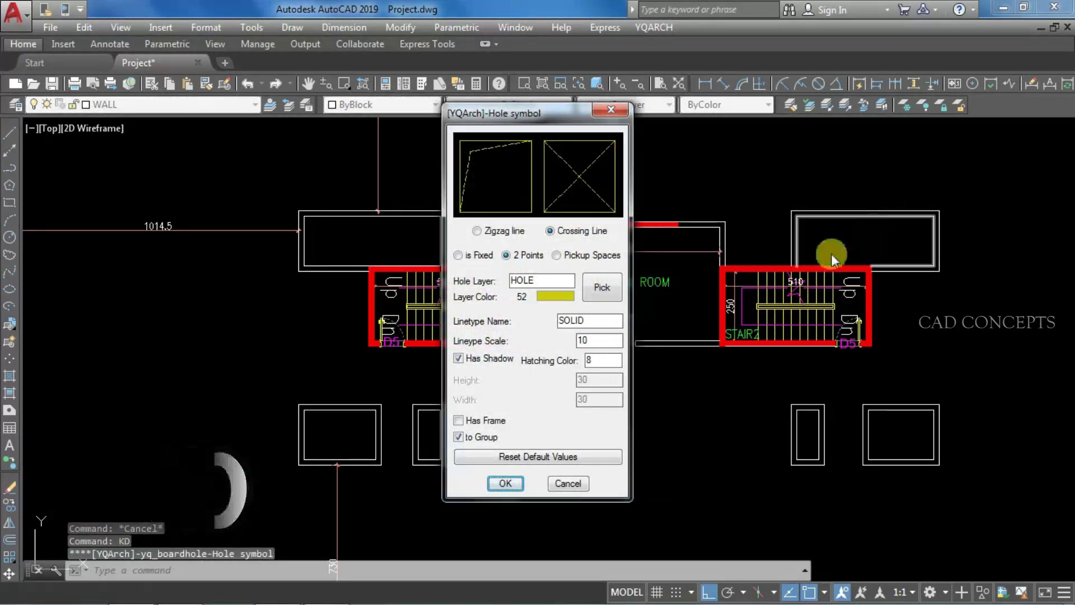
pyautogui.click(557, 228)
pyautogui.click(520, 253)
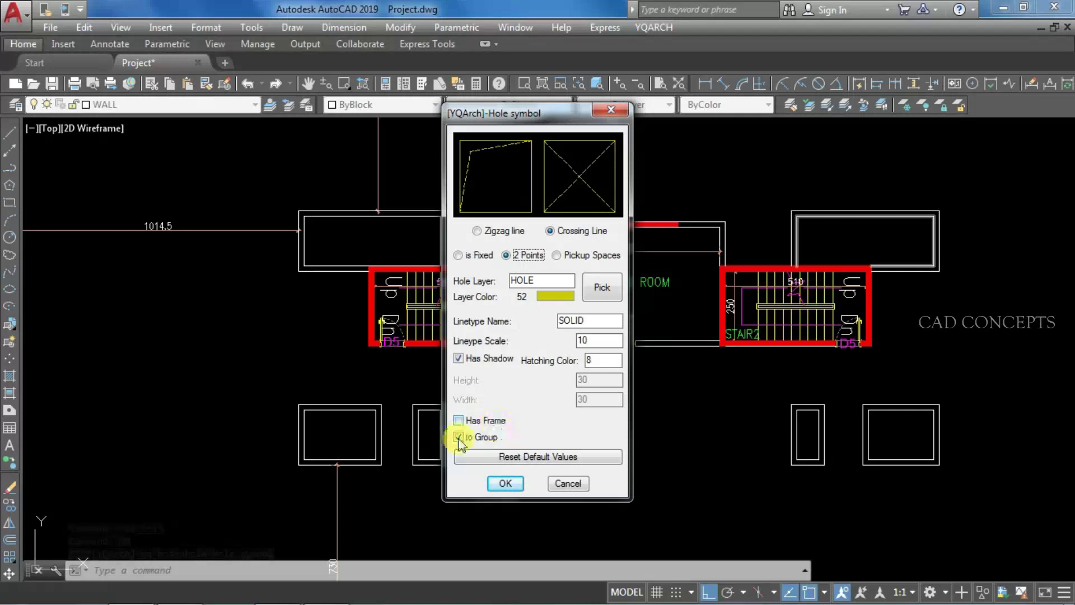
pyautogui.click(515, 484)
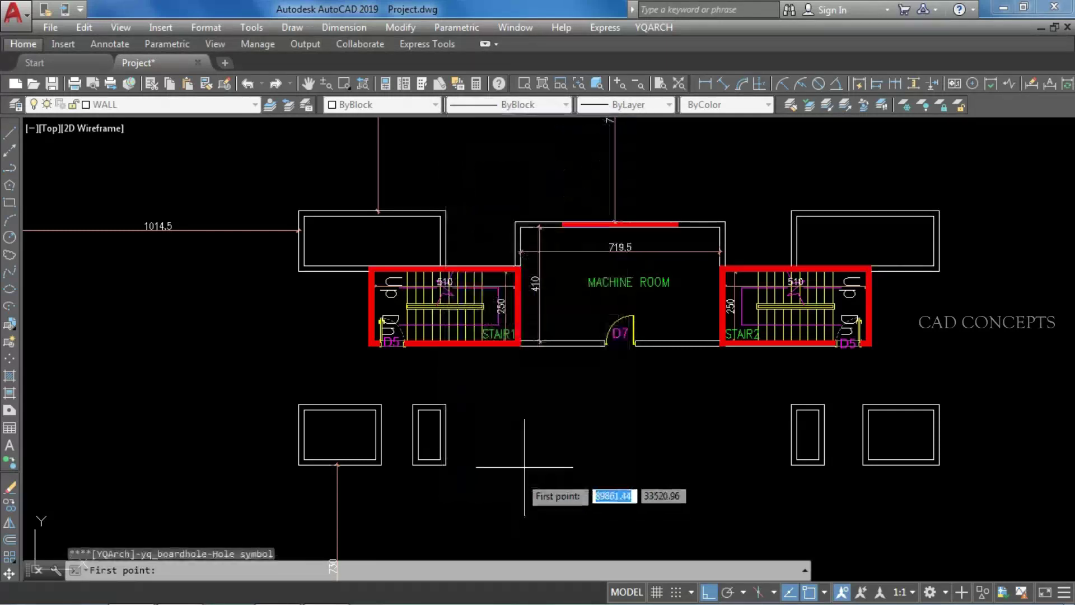
pyautogui.click(928, 263)
pyautogui.click(800, 215)
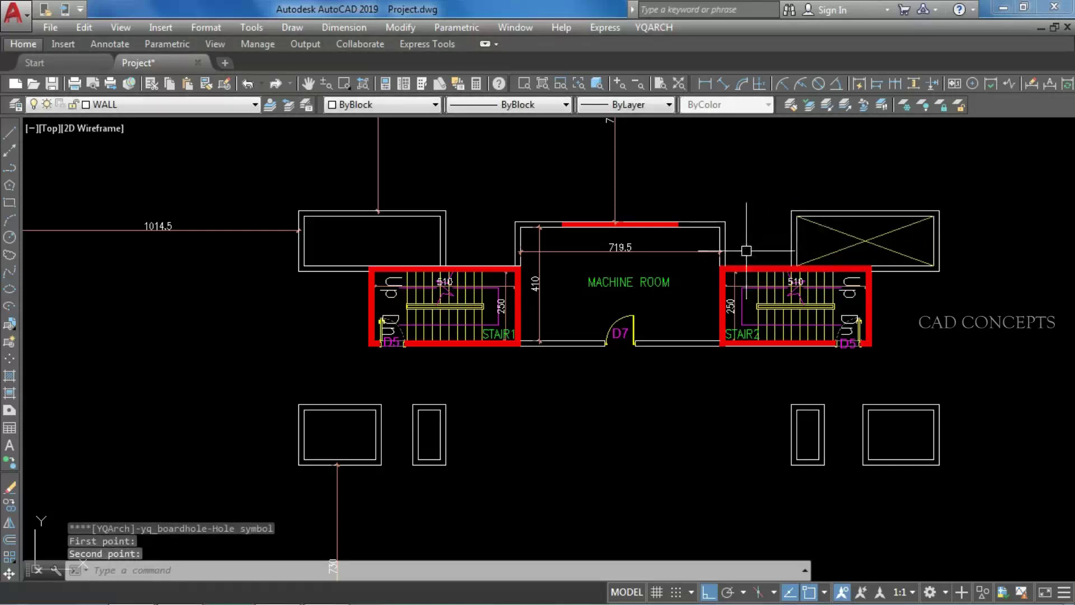
# Add a KD crossing-line hole symbol between opposite inner corners of the upper-left duct beside STAIR1.
pyautogui.press('Return')
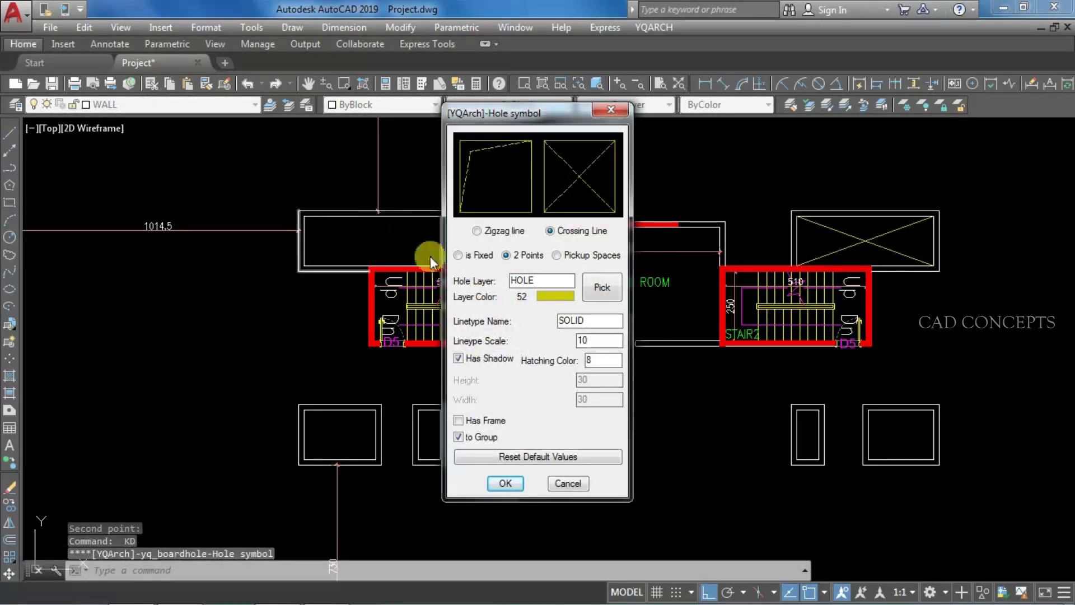
pyautogui.press('Return')
pyautogui.click(303, 216)
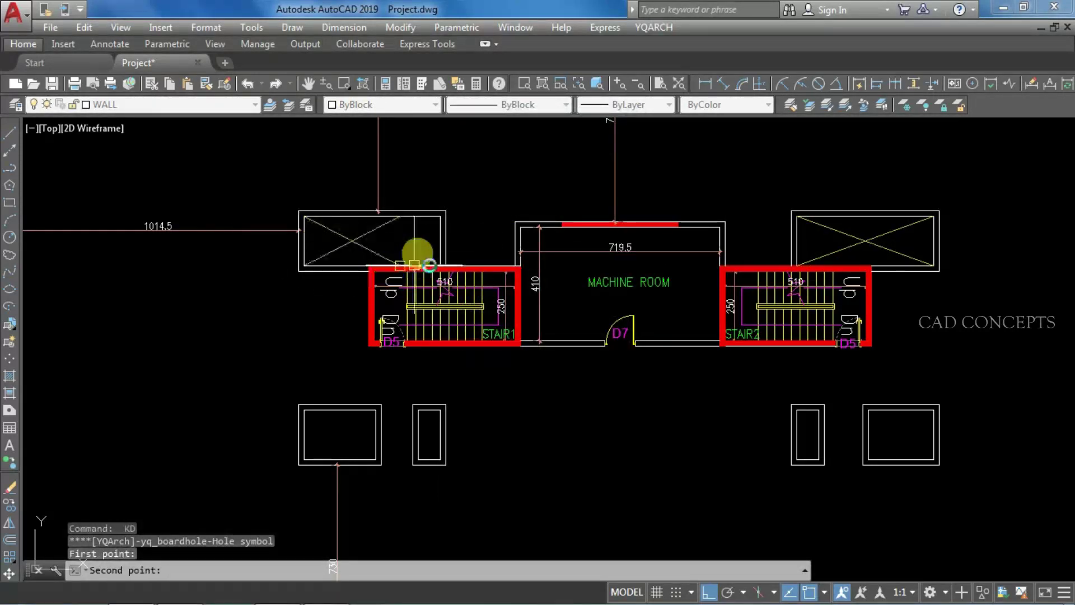
pyautogui.click(440, 265)
# Add a KD crossing-line hole symbol to the wide lower-left duct of the roof floor plan.
pyautogui.press('Return')
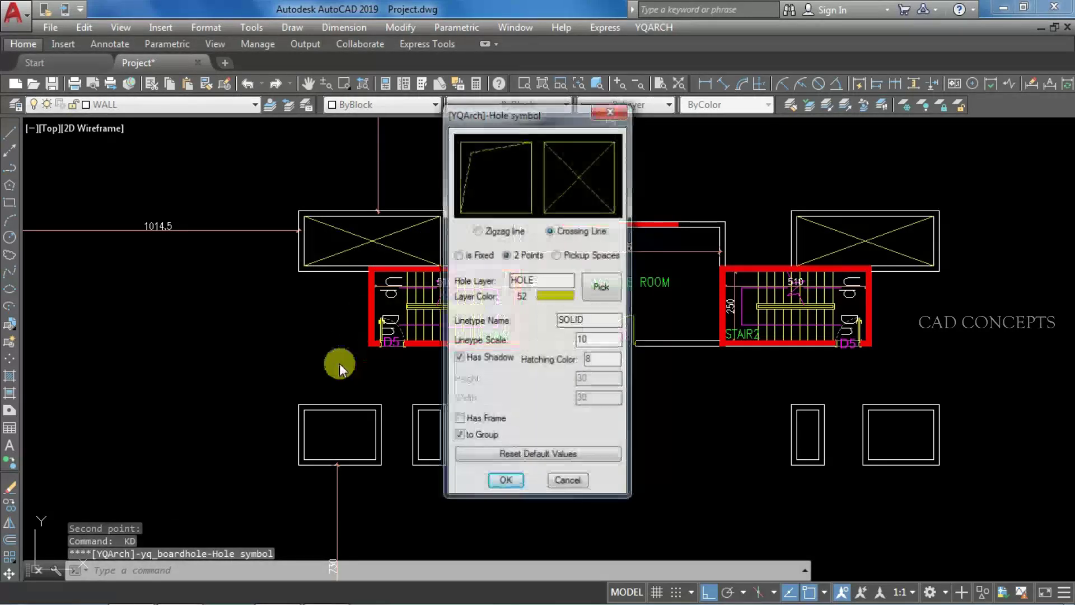
pyautogui.press('Return')
pyautogui.click(303, 457)
pyautogui.click(376, 409)
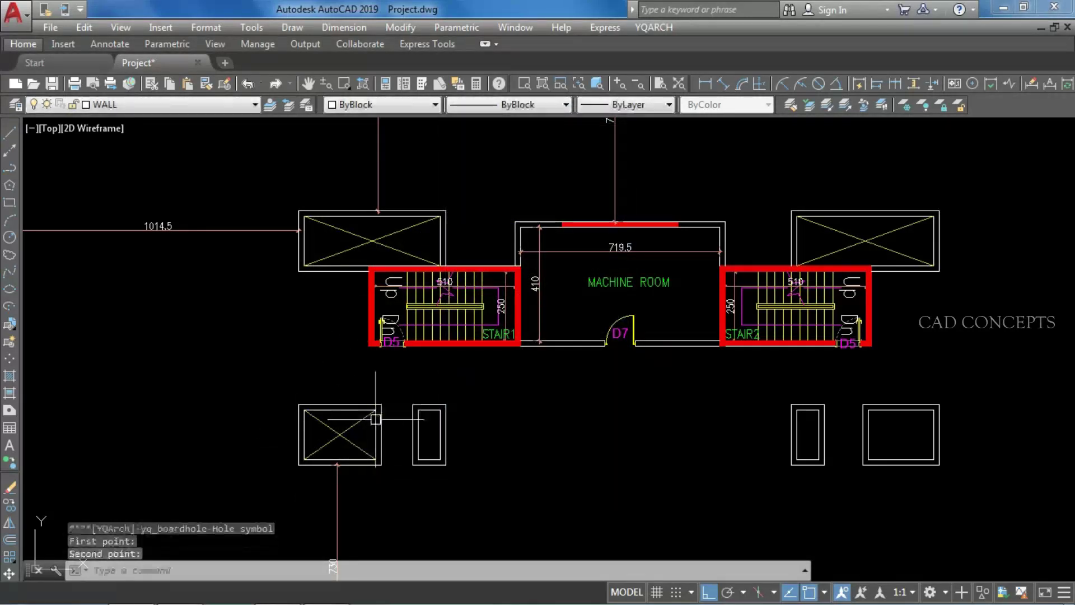
# Add KD crossing-line hole symbols to the narrow lower-left duct and the two lower-right ducts.
pyautogui.press('Return')
pyautogui.press('Return')
pyautogui.click(416, 462)
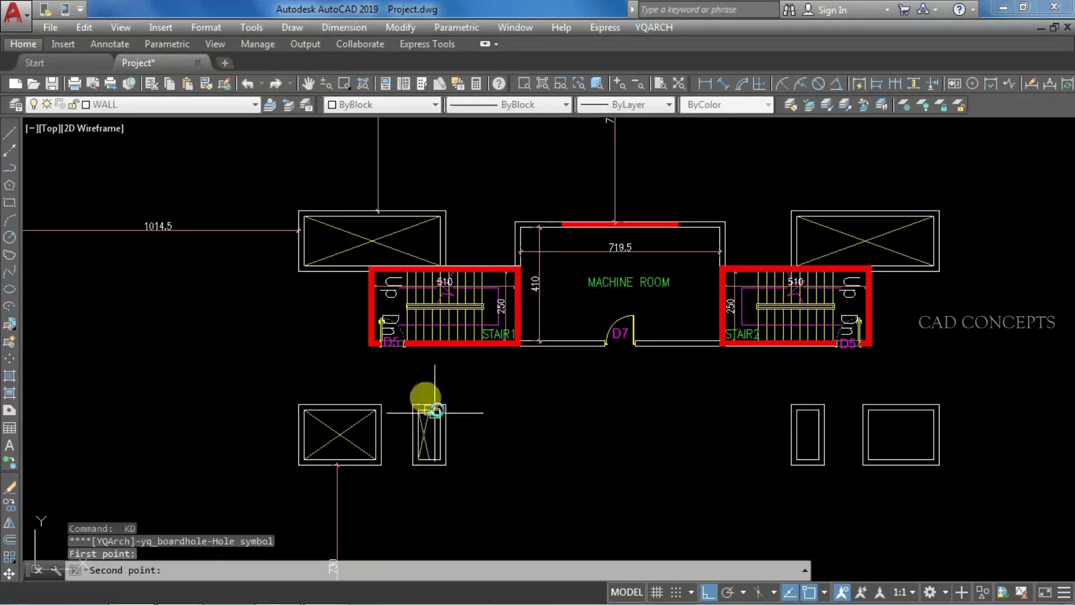
pyautogui.click(440, 409)
pyautogui.press('Return')
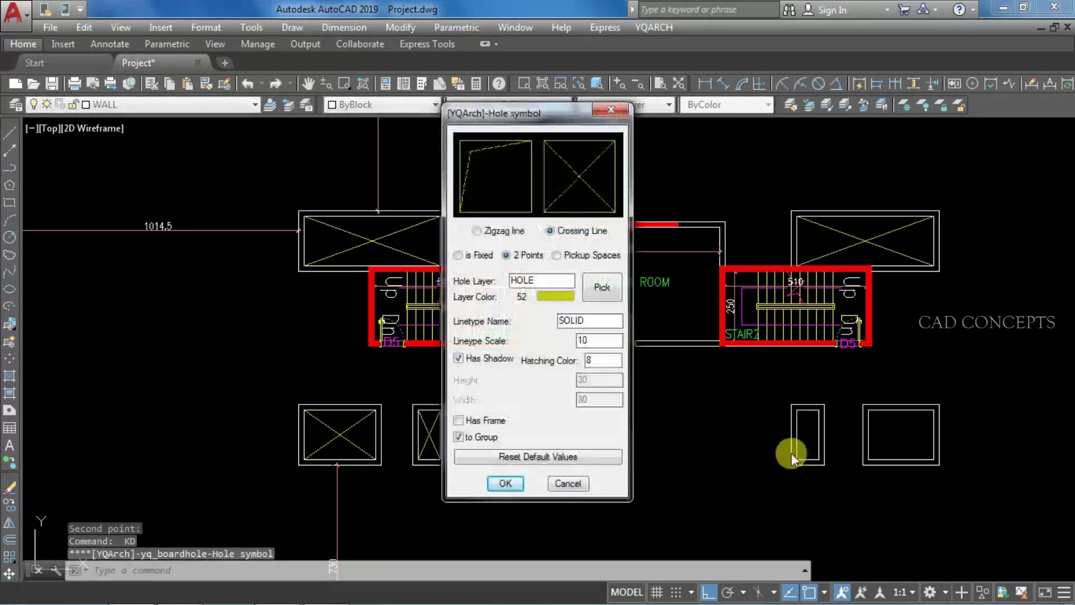
pyautogui.click(868, 458)
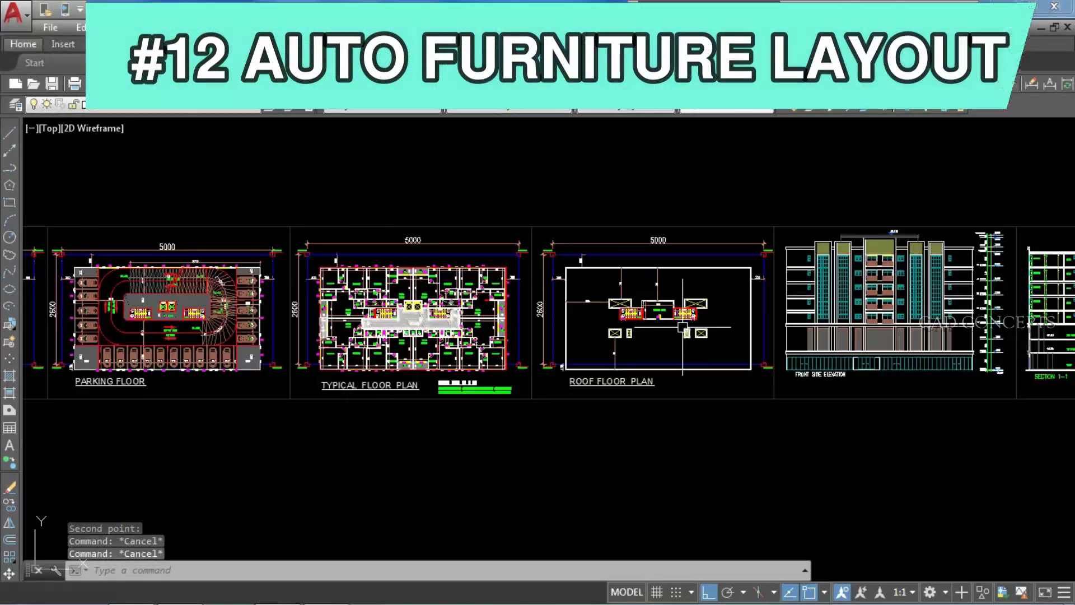
# Arrange Living Room furniture with JJ in the lower-left LIVING DINING room of the typical floor plan, with the sofas along the upper wall.
pyautogui.scroll(8, 342, 359)
pyautogui.scroll(3, 358, 459)
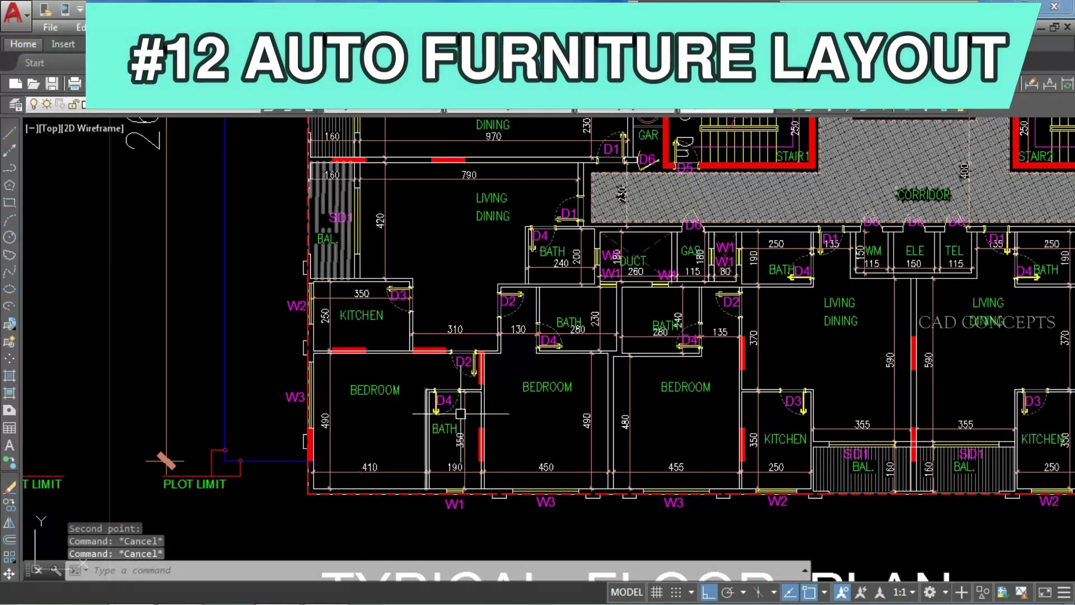
pyautogui.moveTo(470, 415); pyautogui.dragTo(505, 412, button='middle')
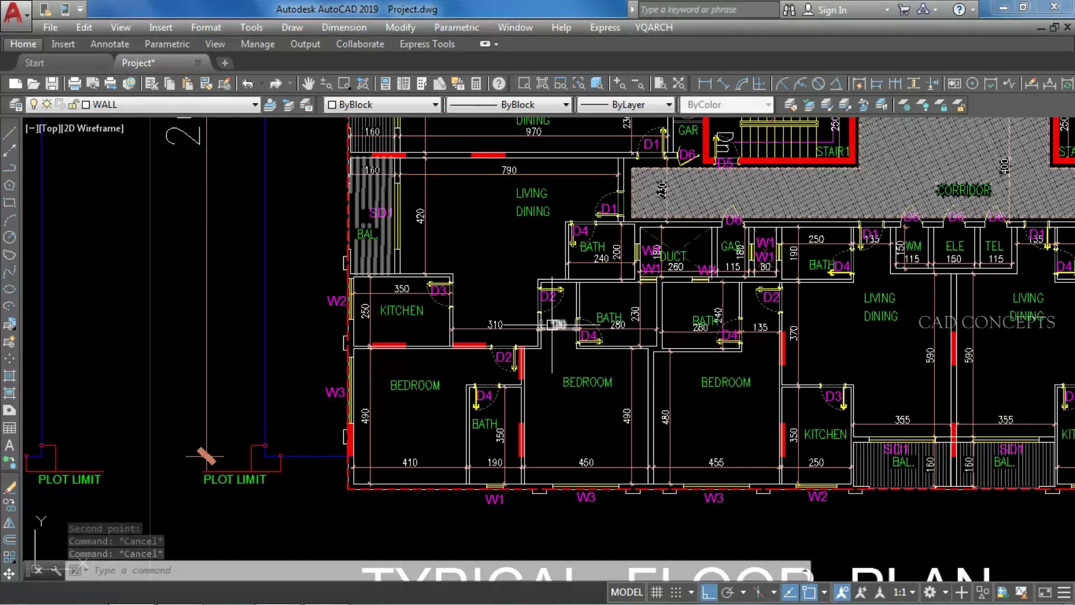
pyautogui.write('jj')
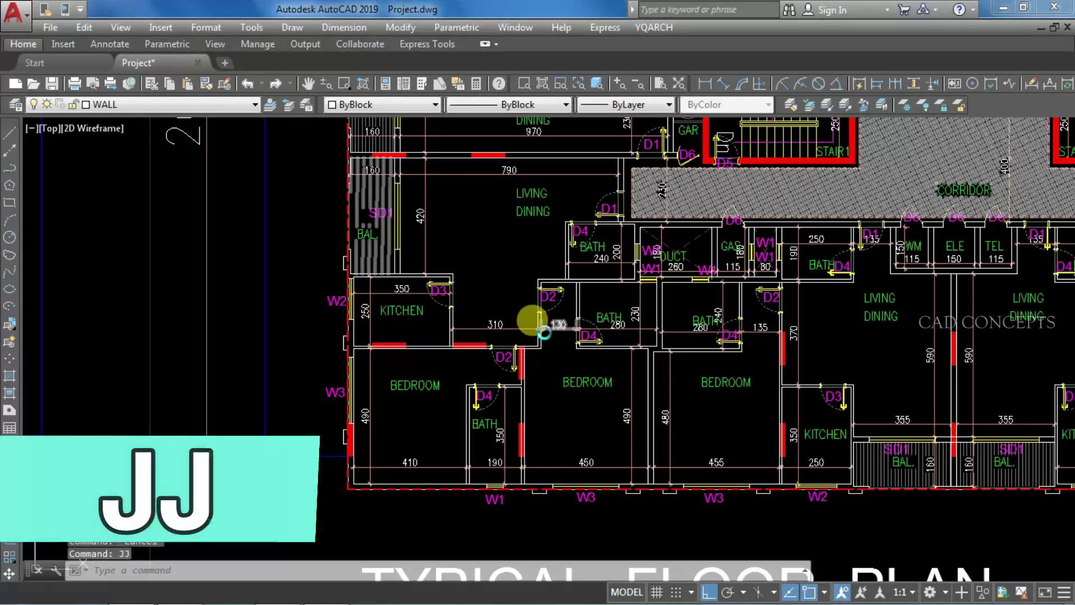
pyautogui.doubleClick(408, 233)
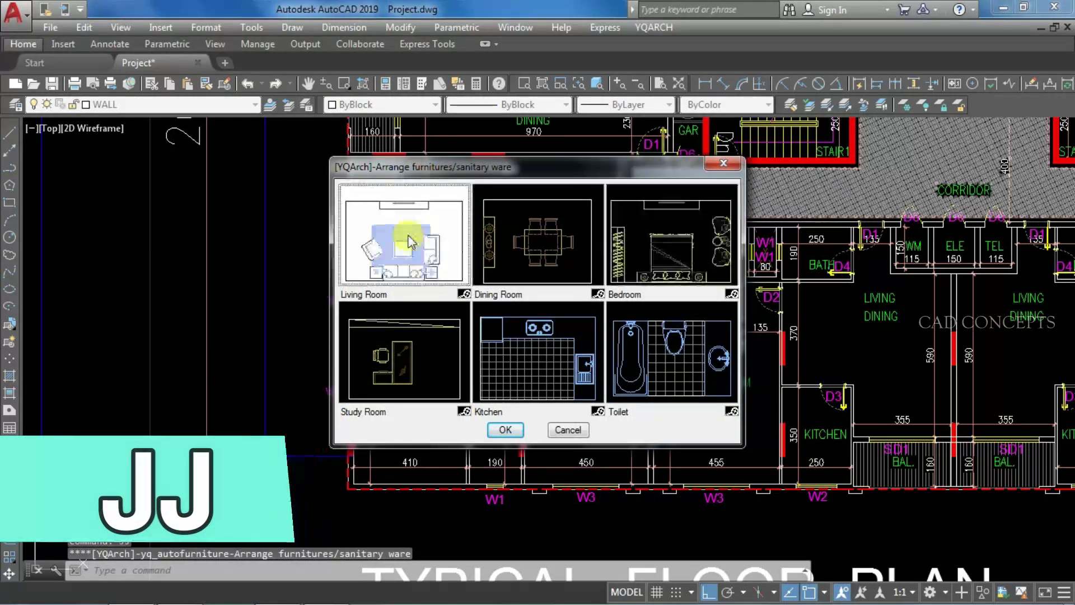
pyautogui.click(392, 270)
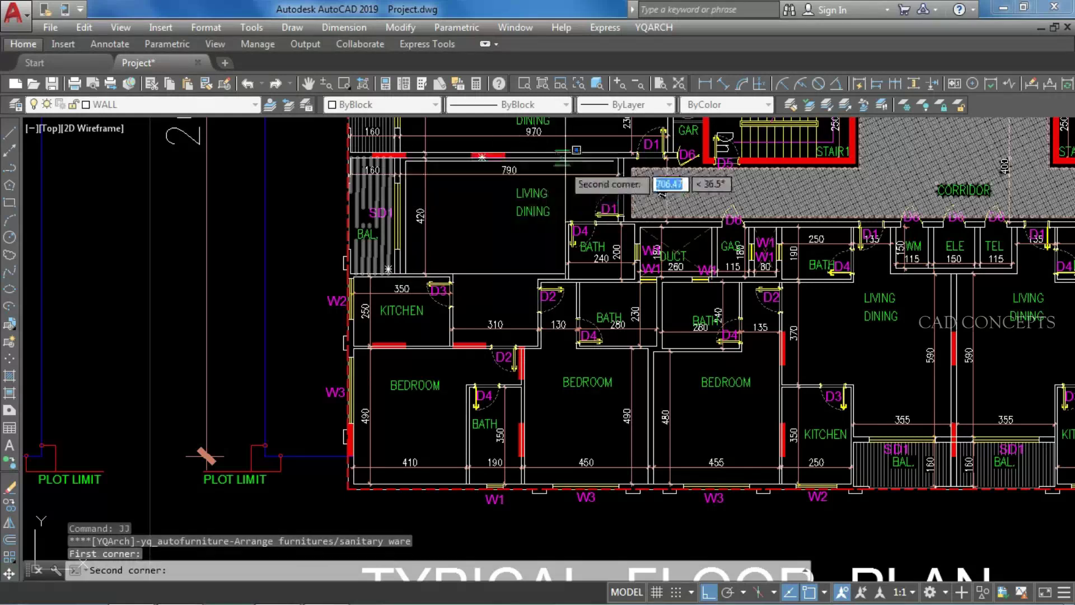
pyautogui.click(576, 159)
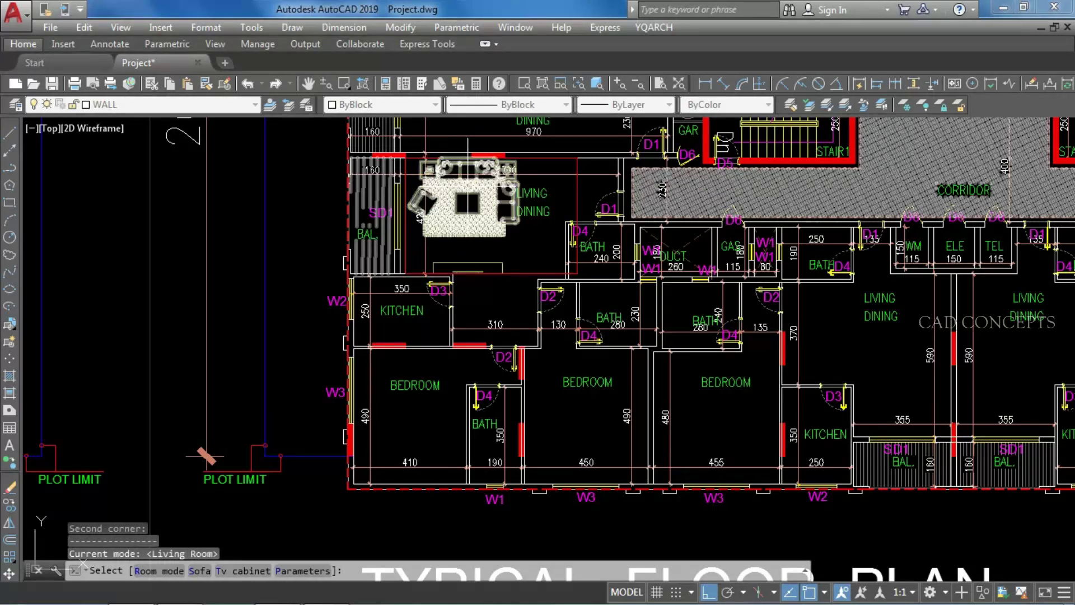
pyautogui.press('Escape')
# Erase the TV cabinet opposite the sofas in the furnished living room.
pyautogui.click(492, 268)
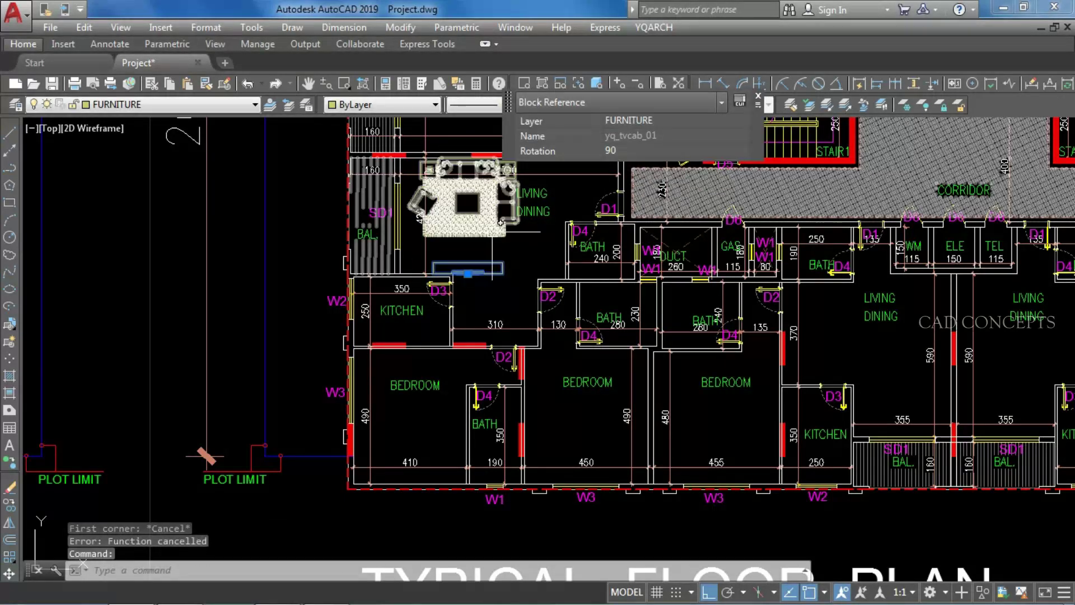
pyautogui.write('E')
pyautogui.press('Return')
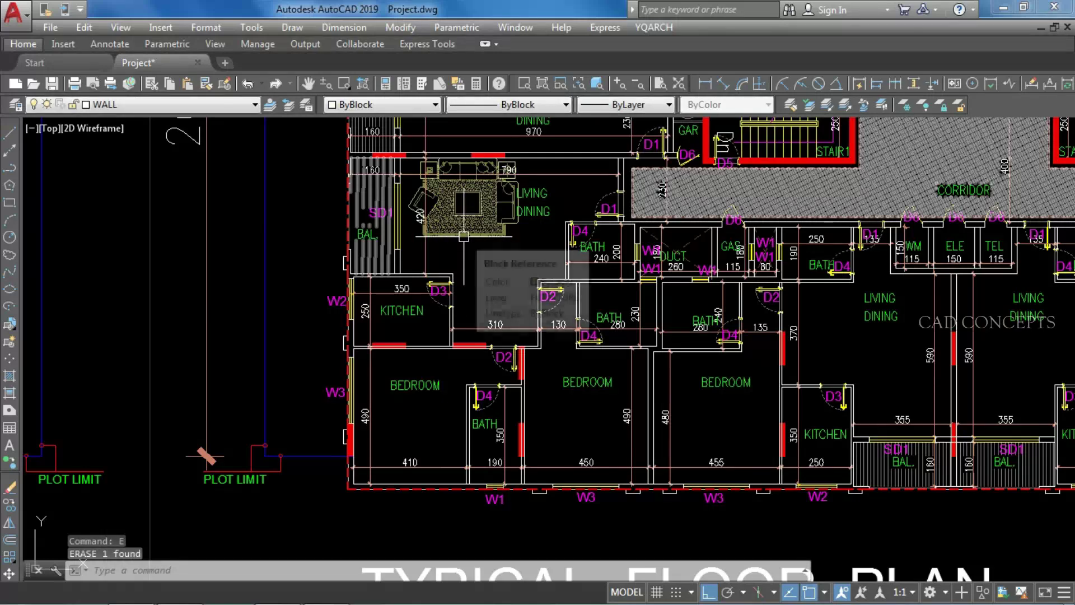
# Arrange Bedroom furniture with JJ in the lower-left bedroom, with the bed against the W3 wall and the wardrobe along the kitchen wall.
pyautogui.write('JJ')
pyautogui.press('Return')
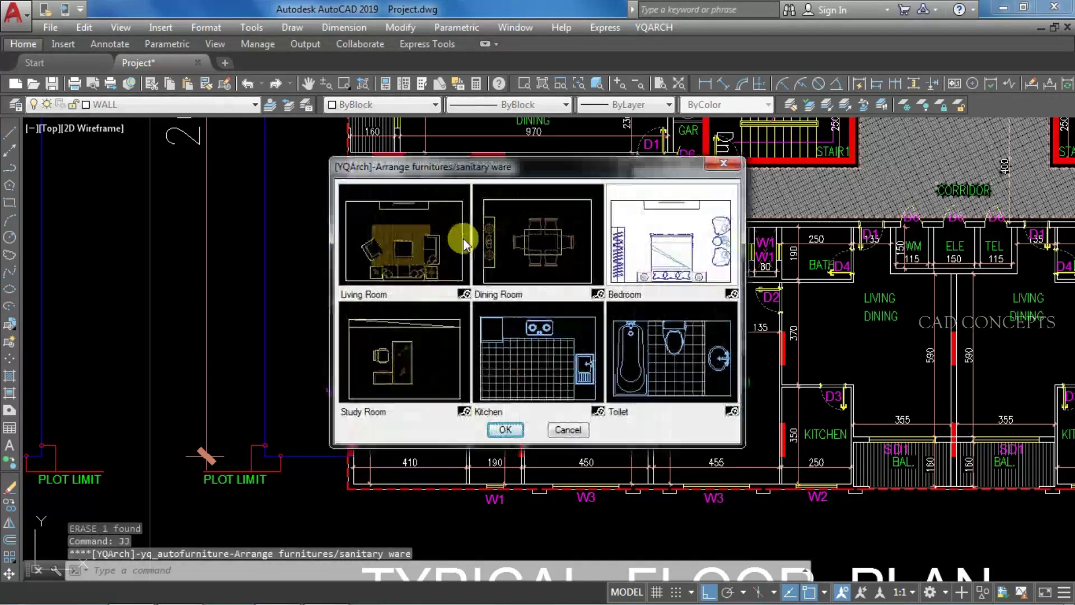
pyautogui.click(656, 272)
pyautogui.click(354, 483)
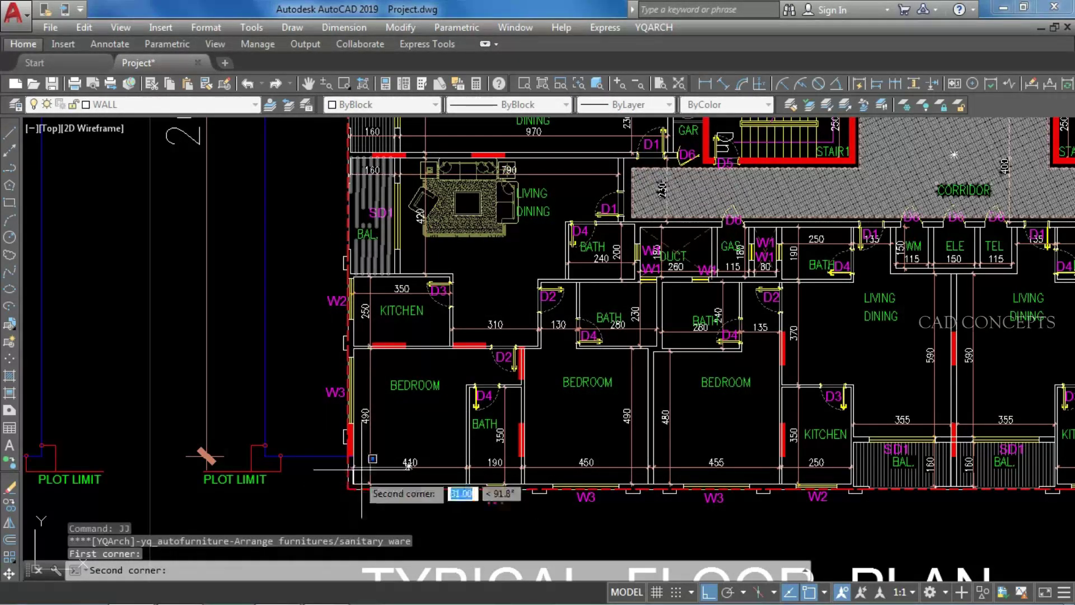
pyautogui.click(466, 348)
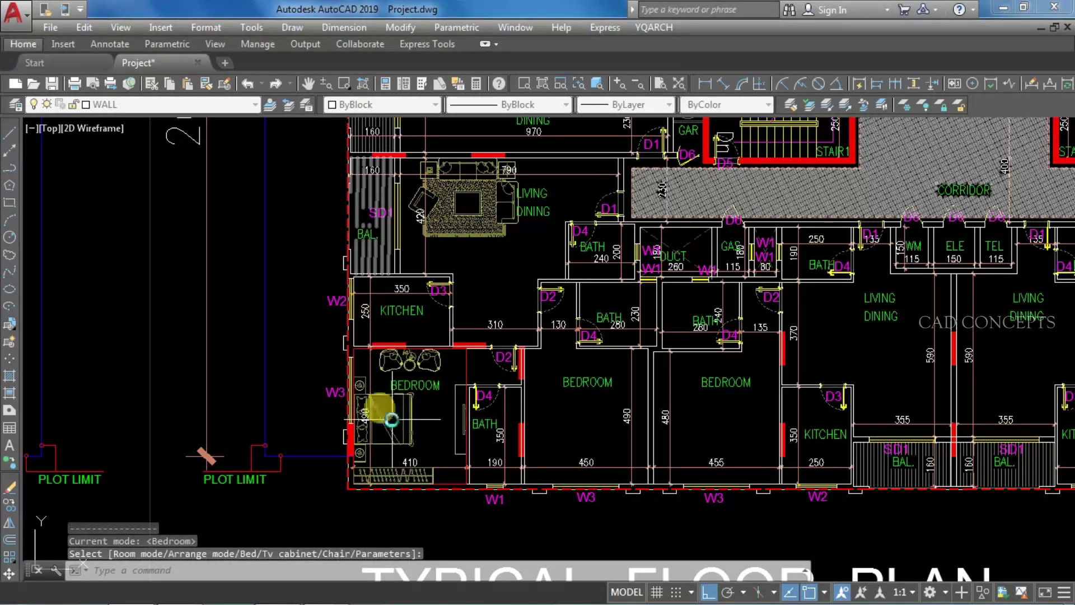
pyautogui.click(371, 413)
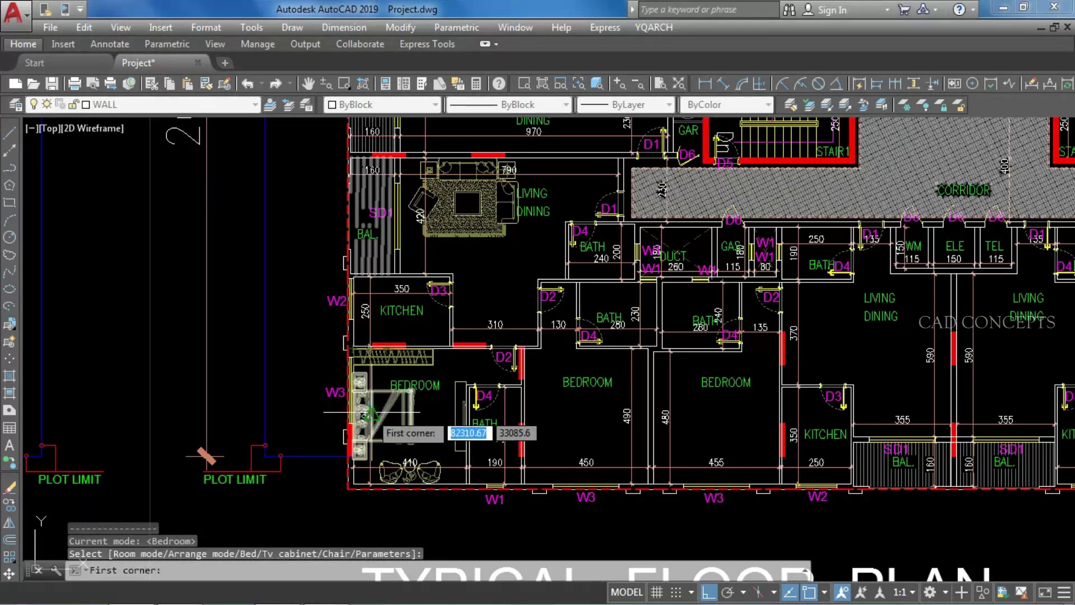
pyautogui.press('Escape')
# Arrange Kitchen fixtures with JJ in the 350 by 250 kitchen, with the cooker along the W2 wall and the sink on the upper wall.
pyautogui.write('JJ')
pyautogui.press('Return')
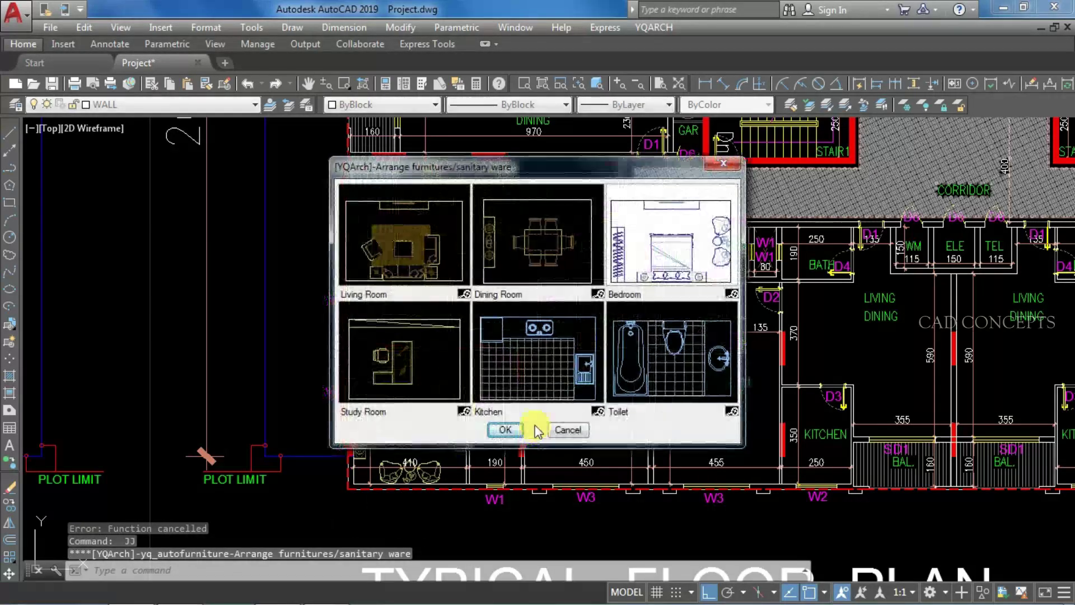
pyautogui.doubleClick(539, 368)
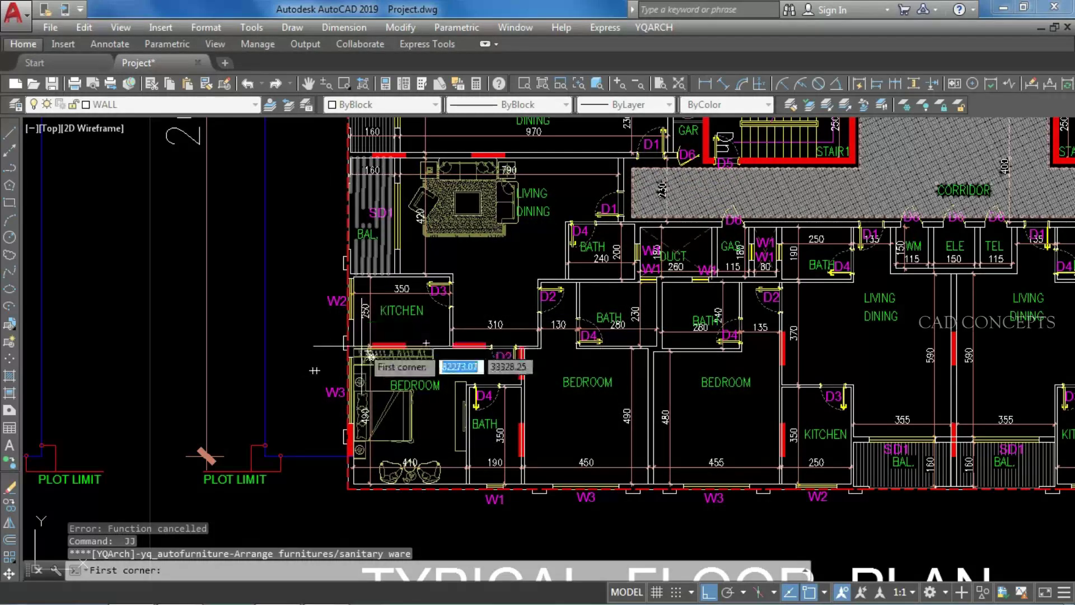
pyautogui.scroll(4, 361, 347)
pyautogui.click(344, 344)
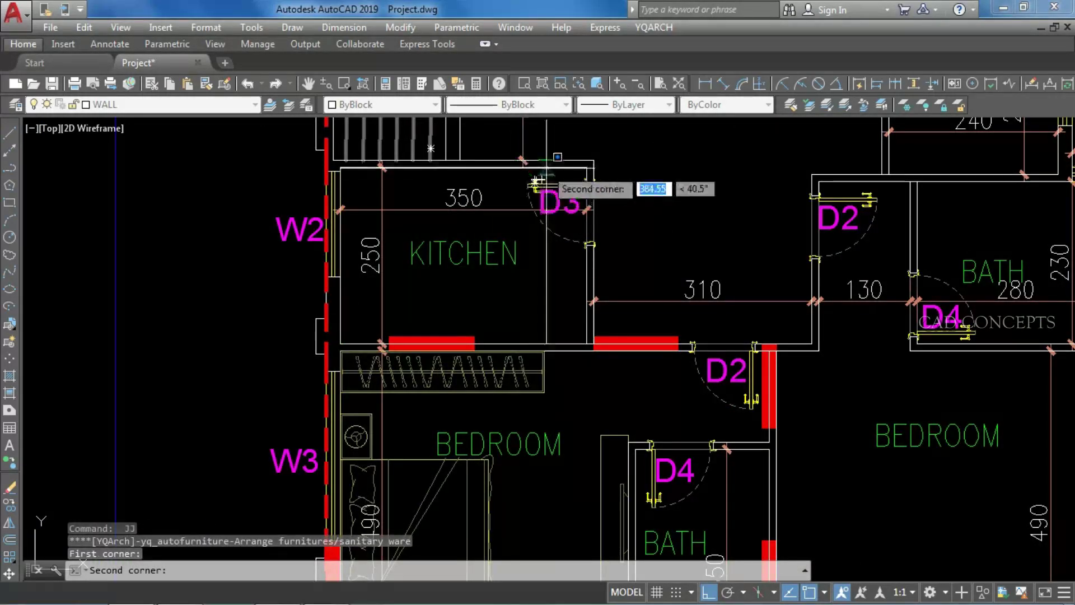
pyautogui.click(586, 167)
pyautogui.click(403, 211)
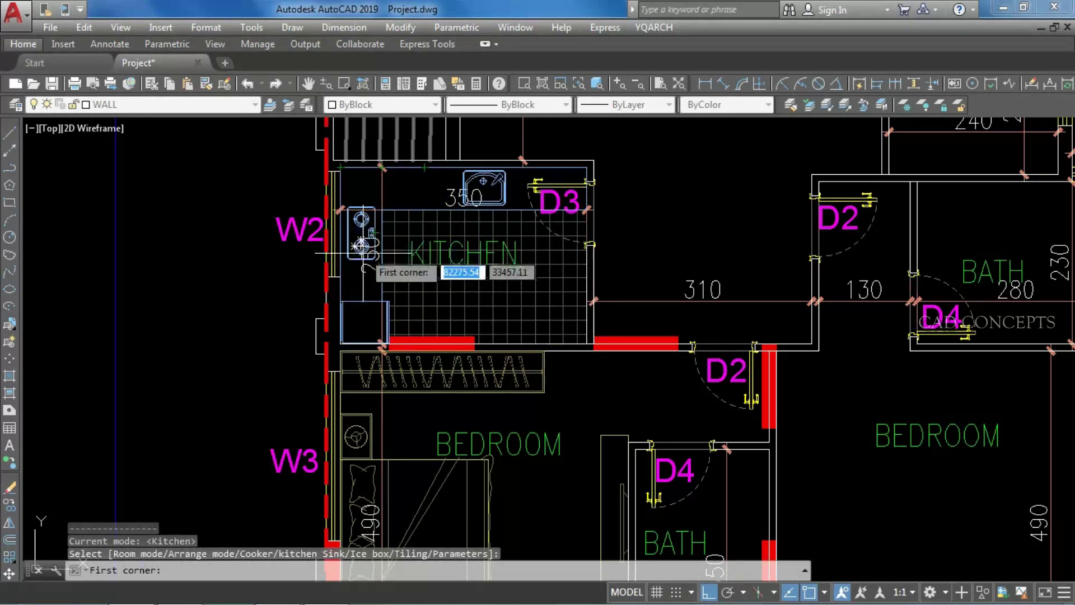
pyautogui.press('Escape')
# Arrange Toilet fixtures with JJ in the 280 by 230 bath above the middle bedroom, with the tub at the right wall.
pyautogui.scroll(-4, 252, 263)
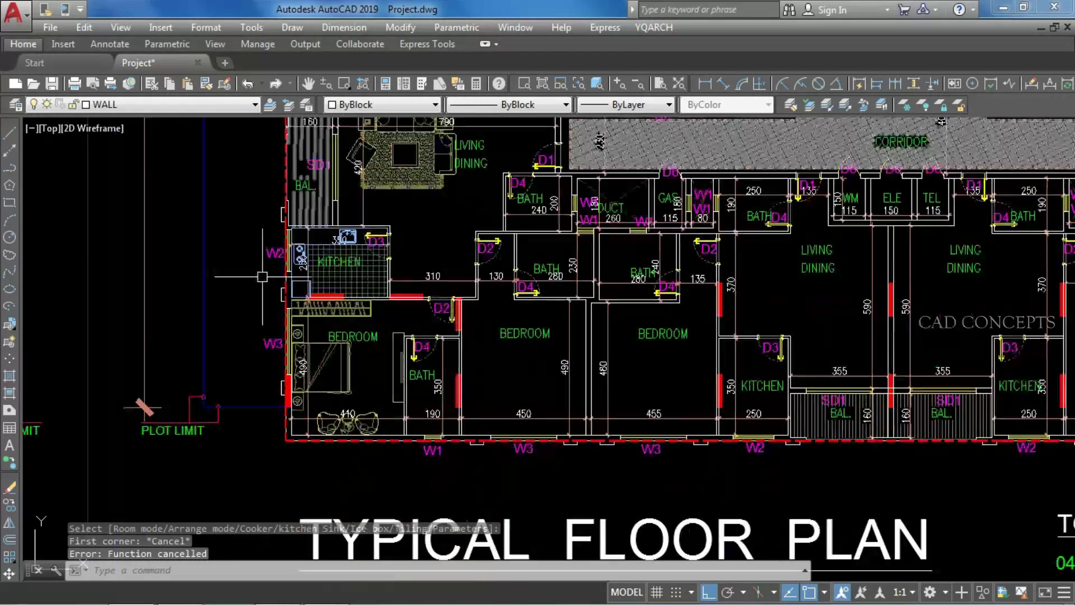
pyautogui.scroll(3, 470, 277)
pyautogui.write('JJ')
pyautogui.press('Return')
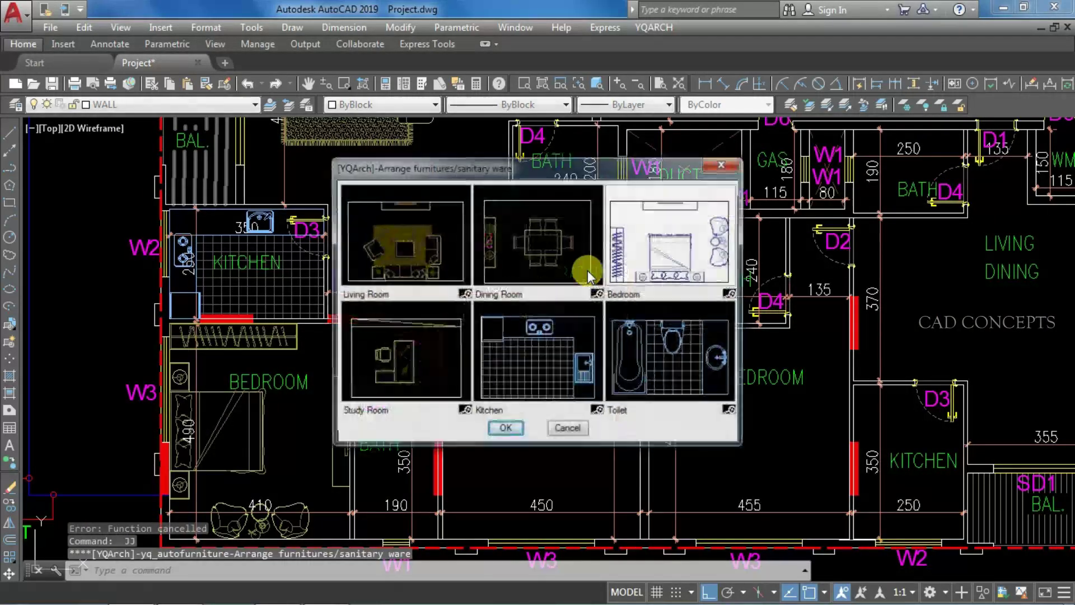
pyautogui.click(676, 359)
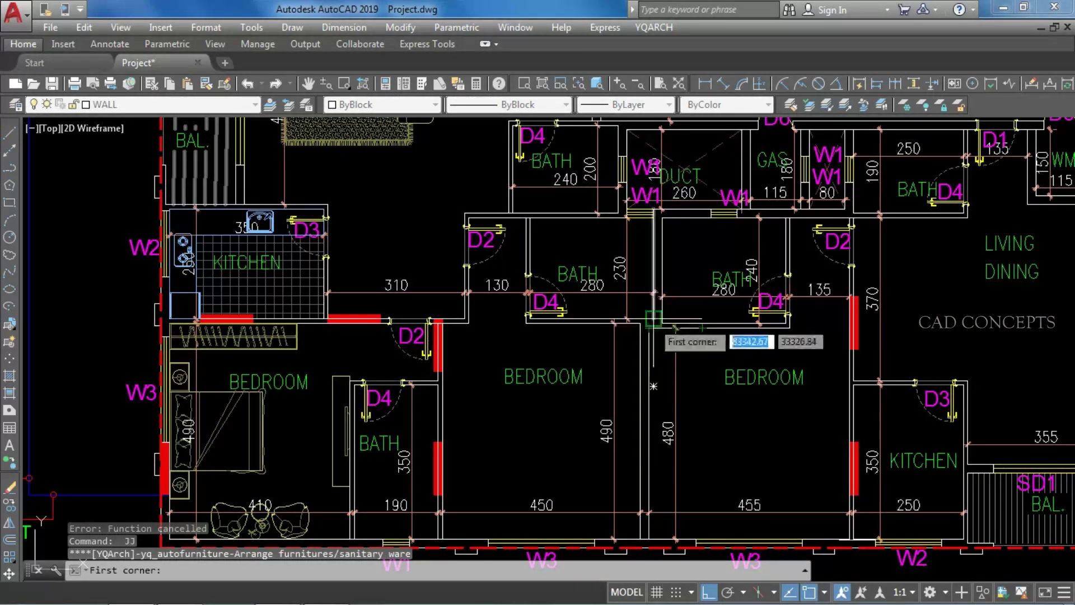
pyautogui.click(654, 319)
pyautogui.click(530, 219)
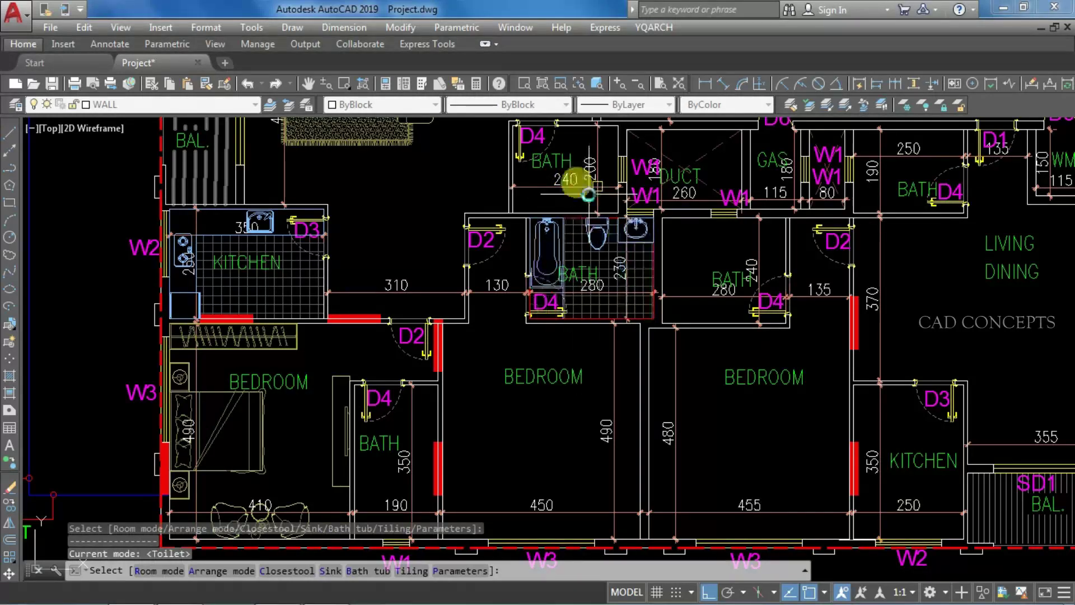
pyautogui.click(589, 194)
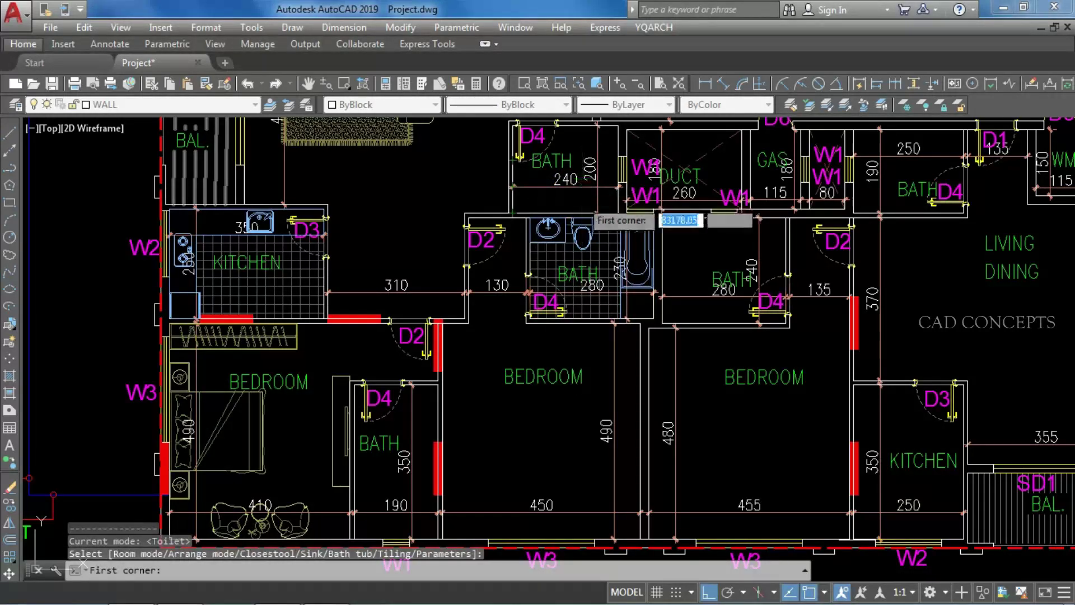
pyautogui.press('Escape')
# Arrange Bedroom furniture with JJ in the middle bedroom, with the bed against the right wall and the wardrobe along the bath wall.
pyautogui.write('JJ')
pyautogui.press('Return')
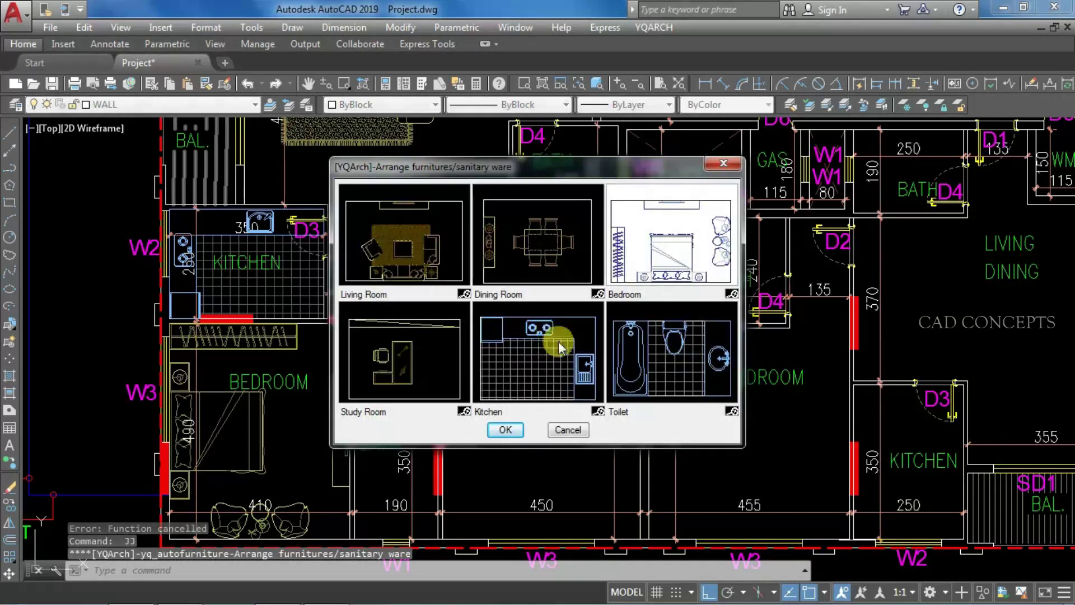
pyautogui.click(415, 271)
pyautogui.doubleClick(679, 241)
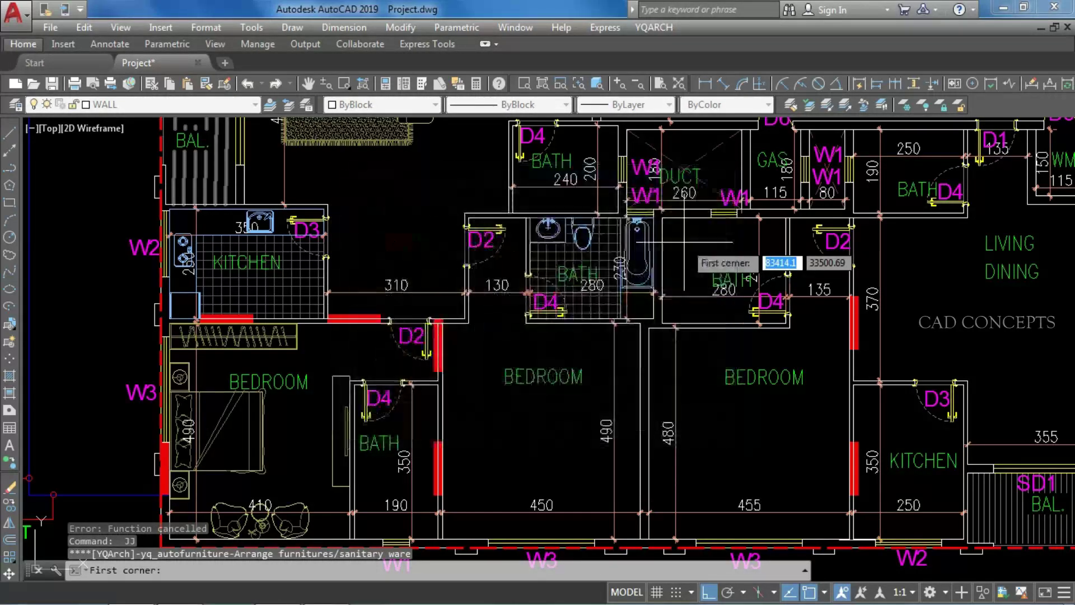
pyautogui.click(448, 539)
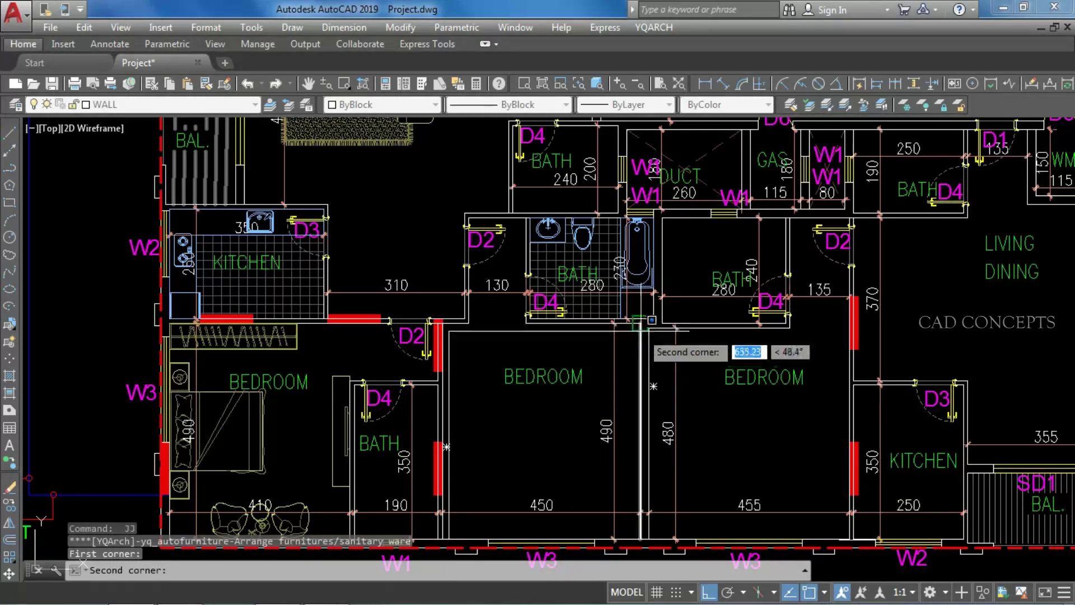
pyautogui.click(640, 375)
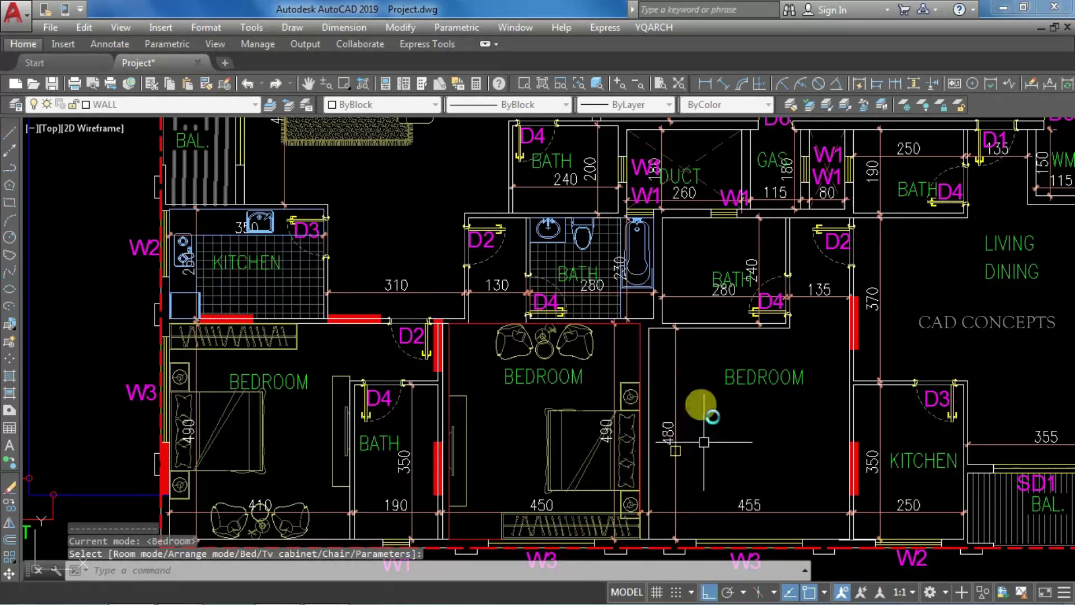
pyautogui.click(715, 416)
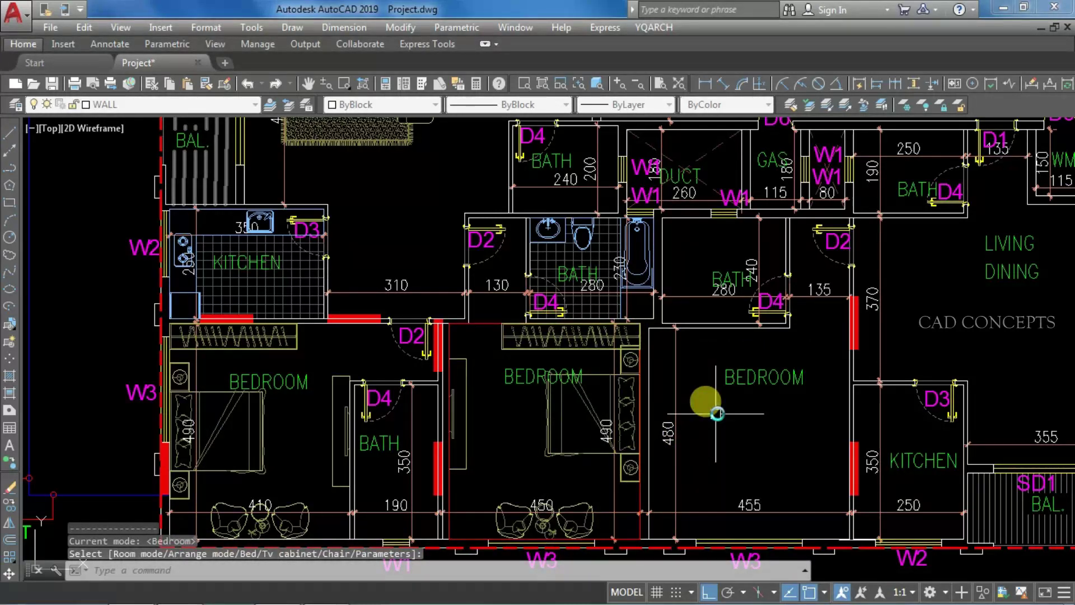
pyautogui.press('Escape')
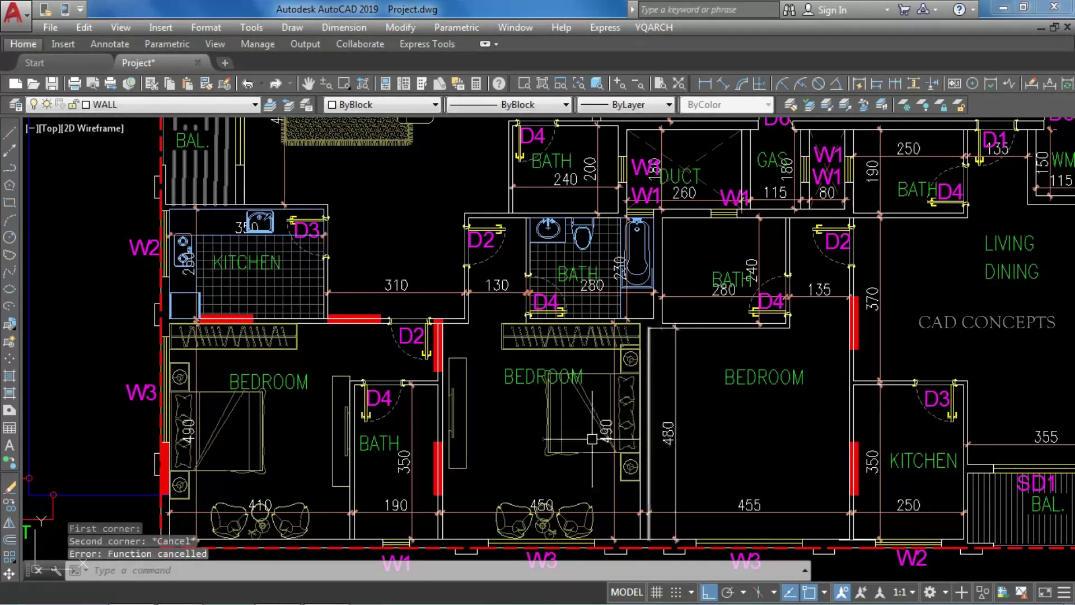
# Move the middle bedroom's bed and nightstands straight down along the right wall, away from the wardrobe.
pyautogui.click(559, 468)
pyautogui.click(723, 393)
pyautogui.write('m')
pyautogui.press('Return')
pyautogui.click(745, 408)
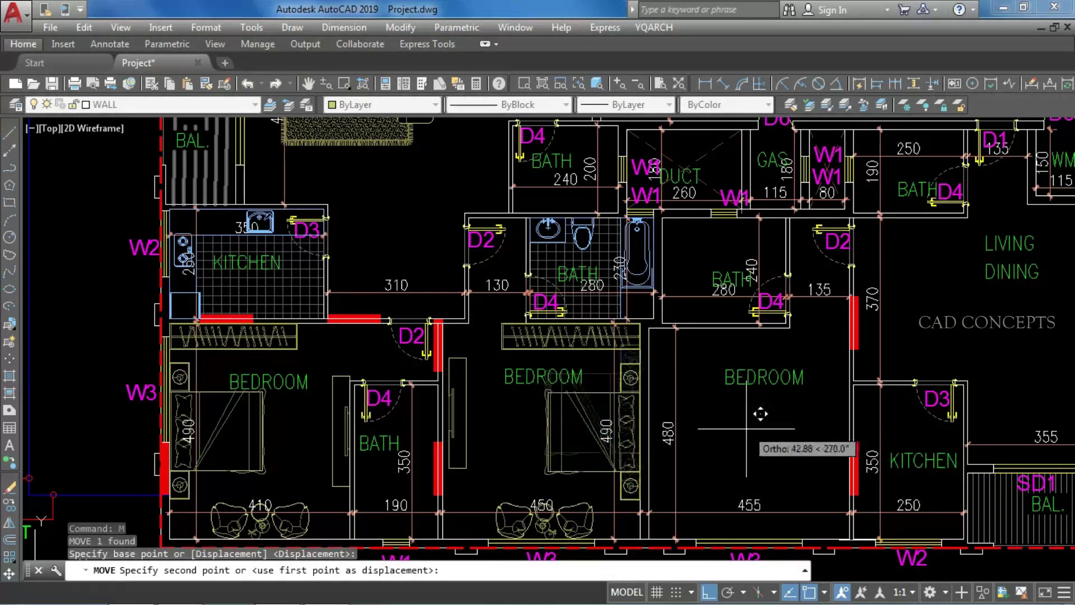
pyautogui.click(746, 433)
pyautogui.press('Escape')
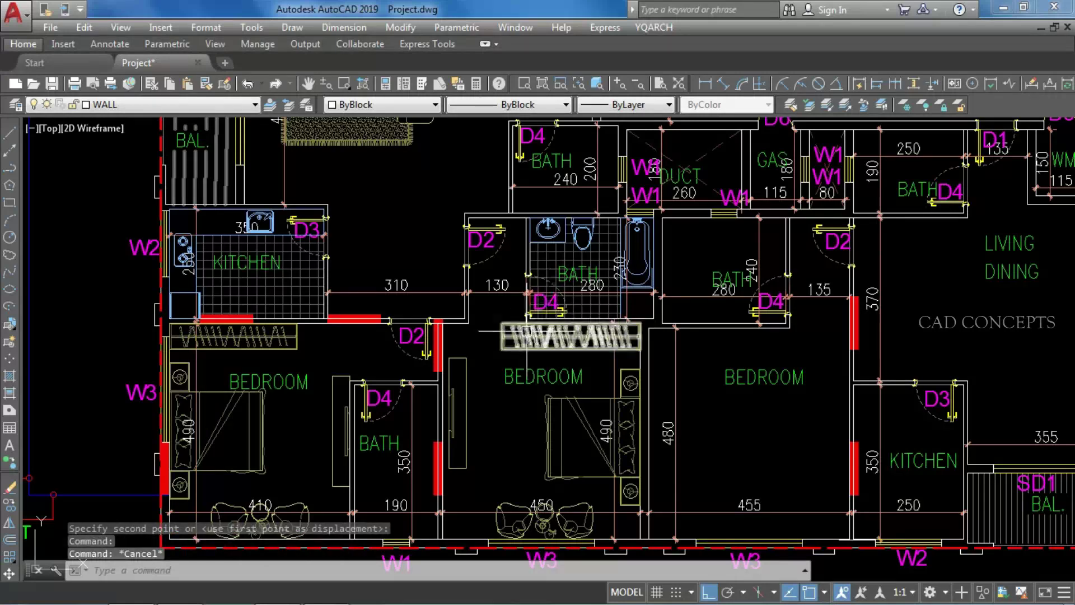
# Replace the middle bedroom's wardrobe with a YG chest 60 thick, spanning the full bath wall from the D4 door corner to the right corner.
pyautogui.click(527, 332)
pyautogui.scroll(6, 527, 331)
pyautogui.press('Return')
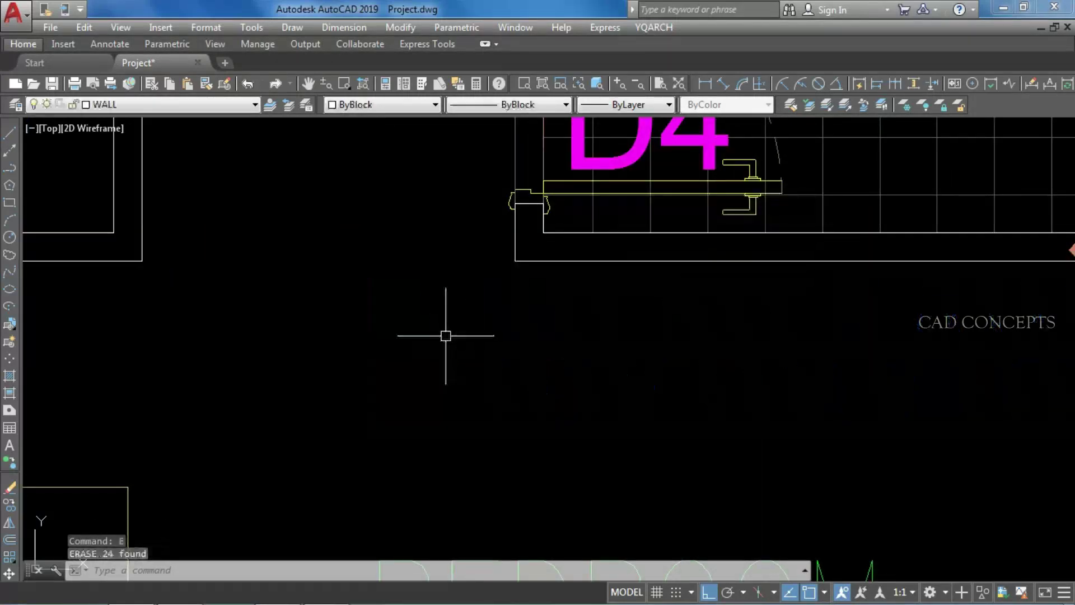
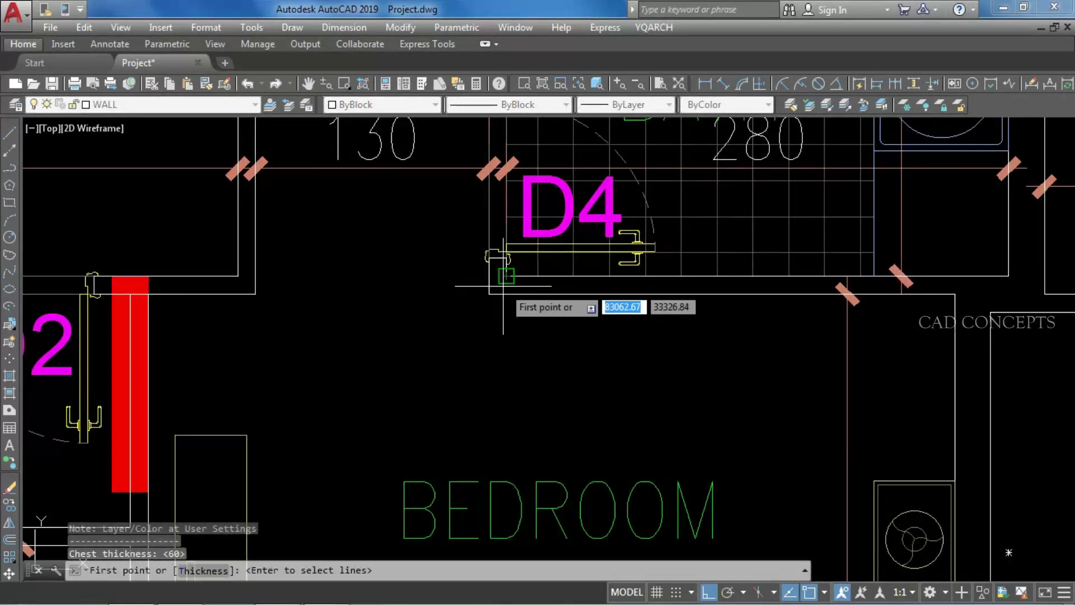
pyautogui.click(955, 294)
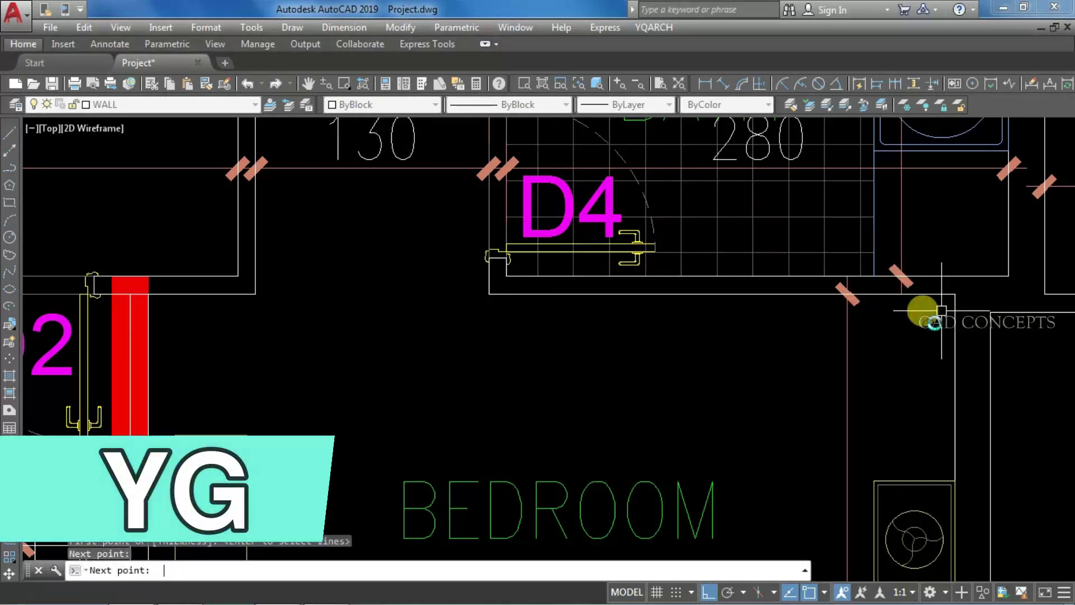
pyautogui.click(869, 438)
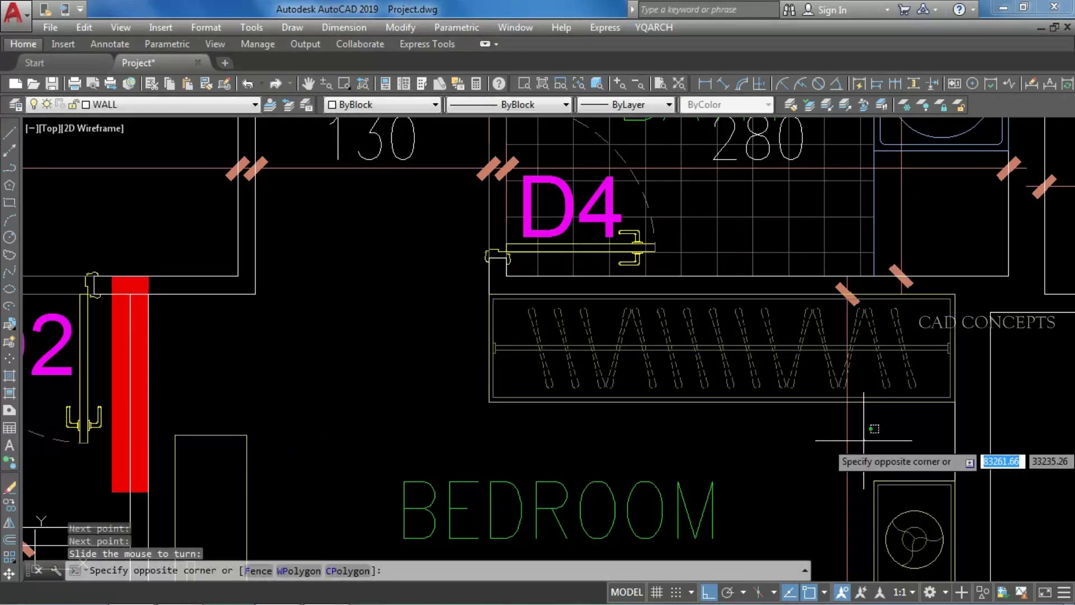
pyautogui.press('Escape')
# Move the middle bedroom's TV cabinet straight down along the left wall to sit opposite the bed.
pyautogui.scroll(-6, 549, 440)
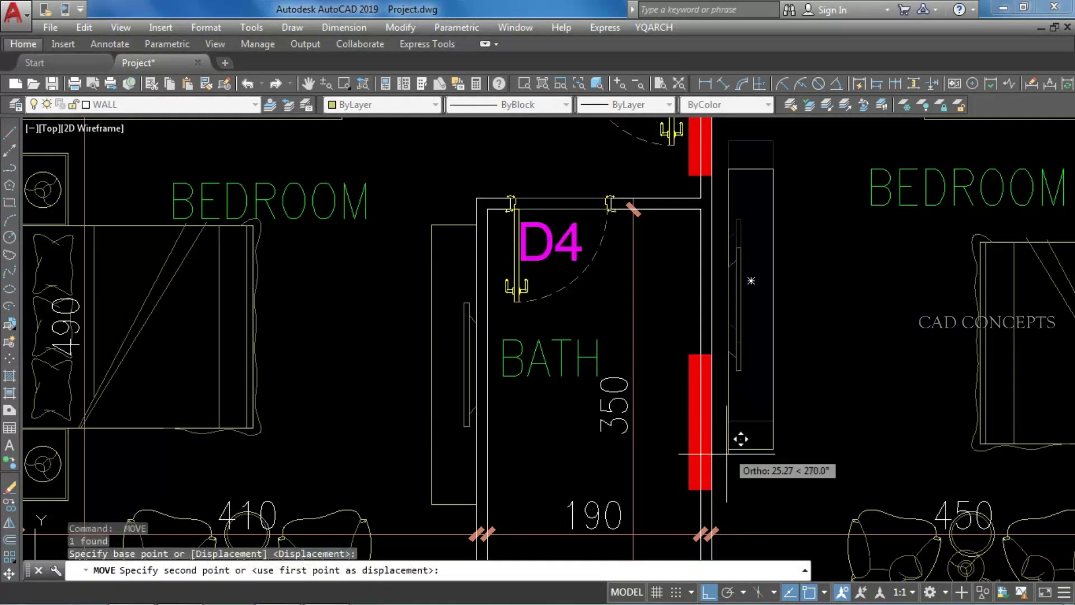
pyautogui.click(705, 486)
pyautogui.scroll(-8, 472, 344)
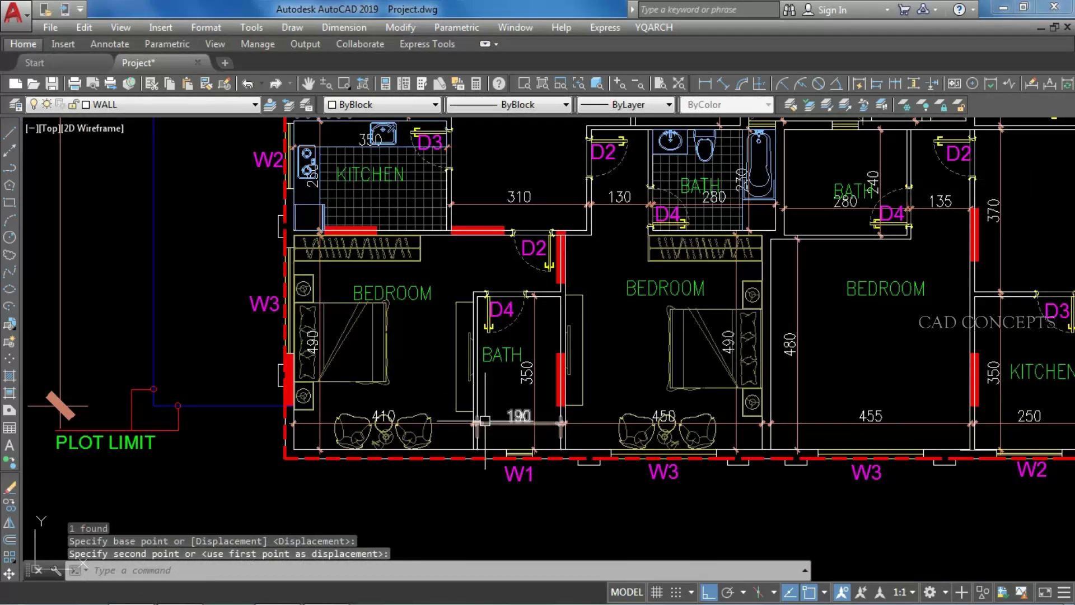
# Arrange Dining Room furniture with JJ in the 310-wide area beside the kitchen, with the cupboard along the bedroom wall.
pyautogui.scroll(4, 508, 274)
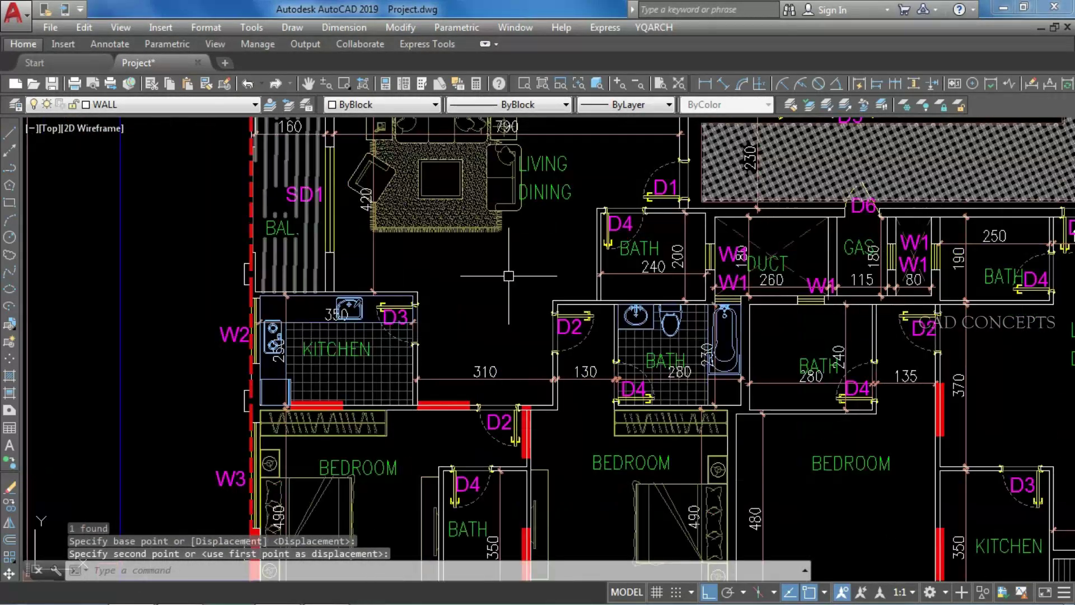
pyautogui.scroll(2, 456, 343)
pyautogui.write('JJ')
pyautogui.press('Return')
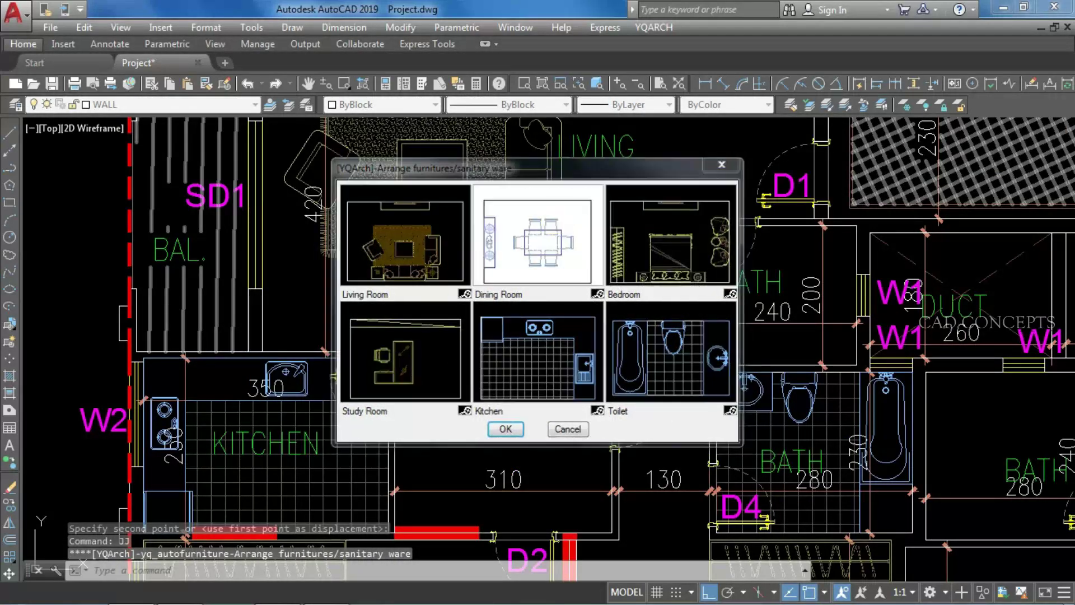
pyautogui.click(505, 429)
pyautogui.click(395, 353)
pyautogui.click(526, 498)
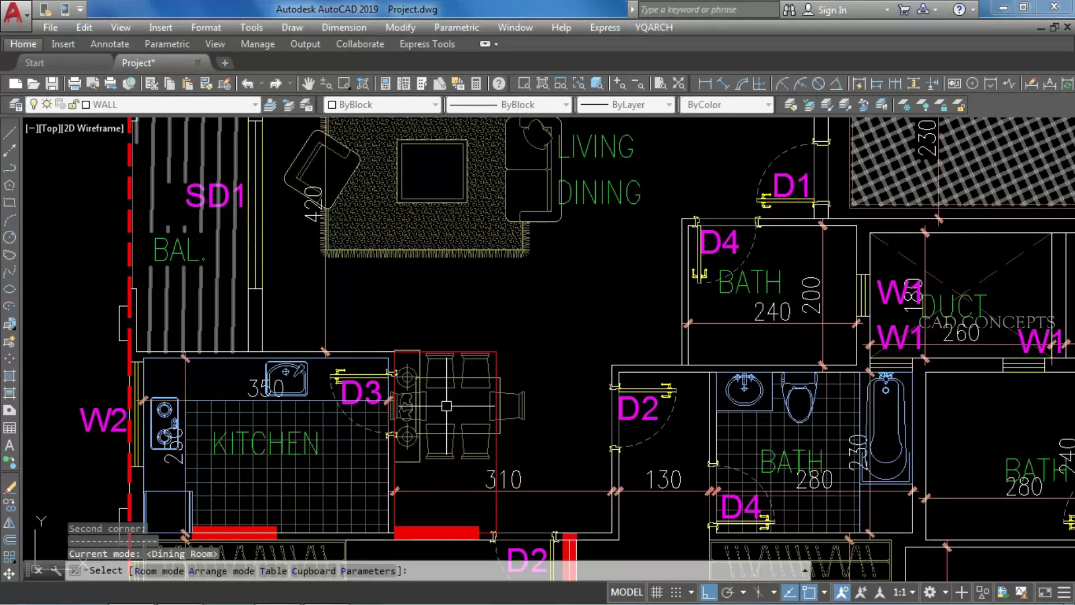
pyautogui.press('Return')
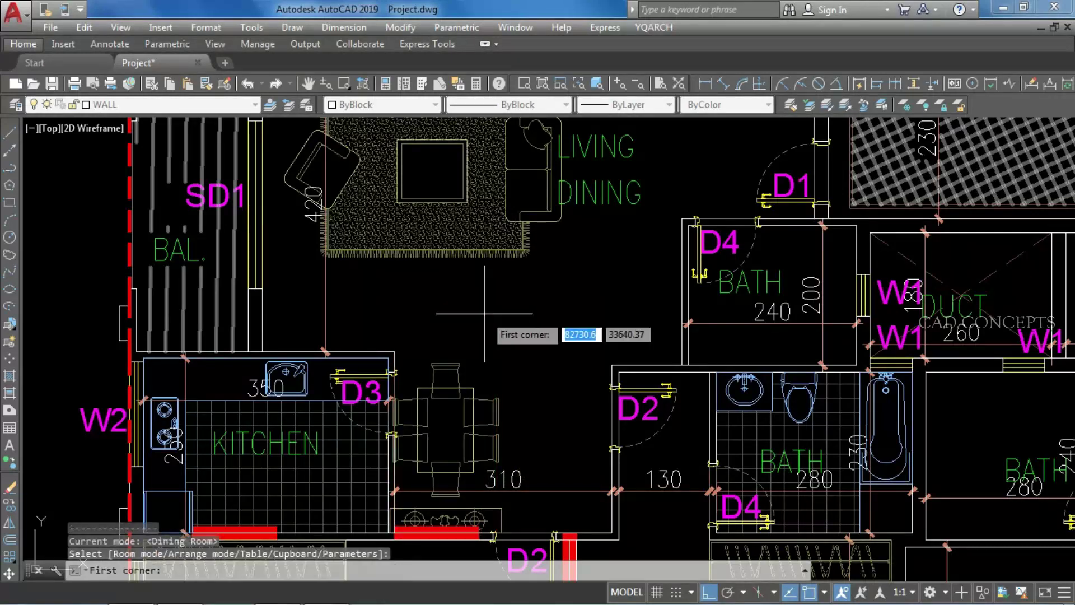
# Erase the dining cupboard beside the bedroom wall.
pyautogui.press('Escape')
pyautogui.click(456, 521)
pyautogui.write('E')
pyautogui.press('Return')
# Move the dining table set down toward the bedroom wall and slightly right, away from the kitchen wall.
pyautogui.click(447, 475)
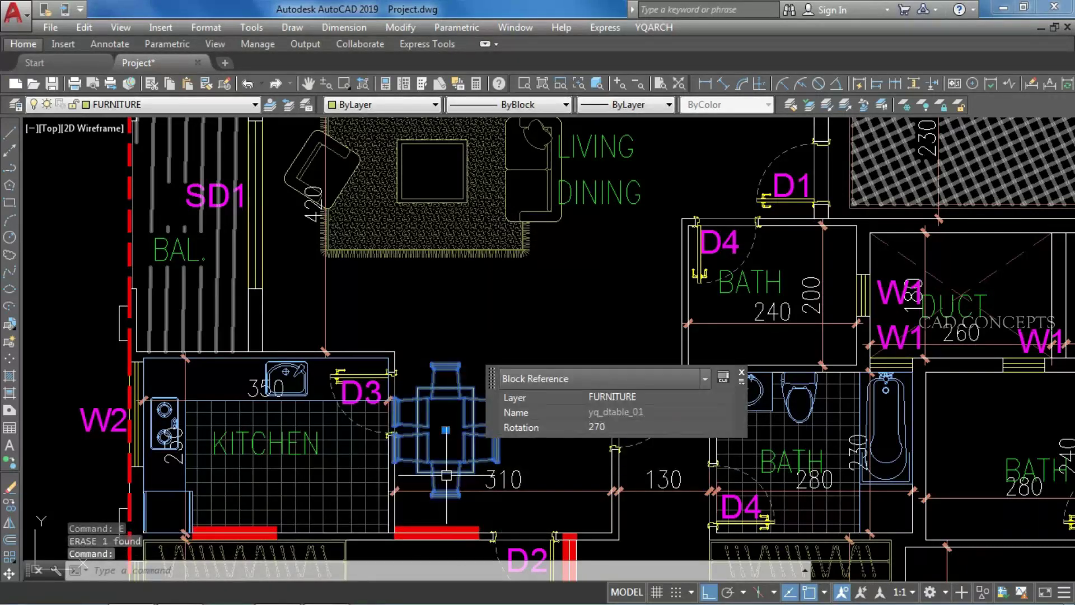
pyautogui.write('M')
pyautogui.press('Return')
pyautogui.click(533, 302)
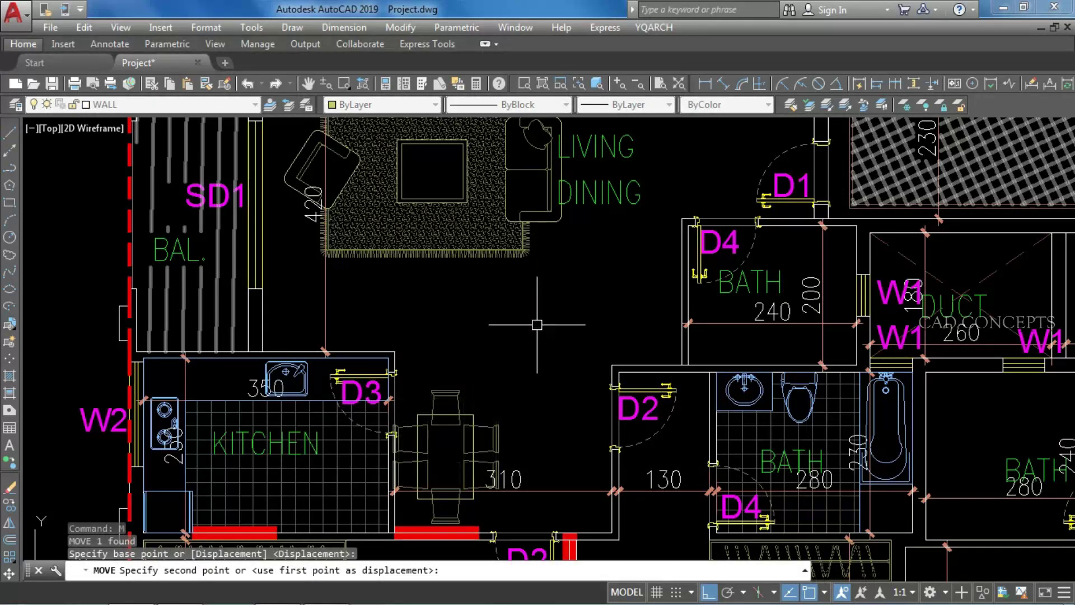
pyautogui.click(537, 324)
pyautogui.click(498, 406)
pyautogui.press('Return')
pyautogui.click(499, 369)
pyautogui.click(509, 377)
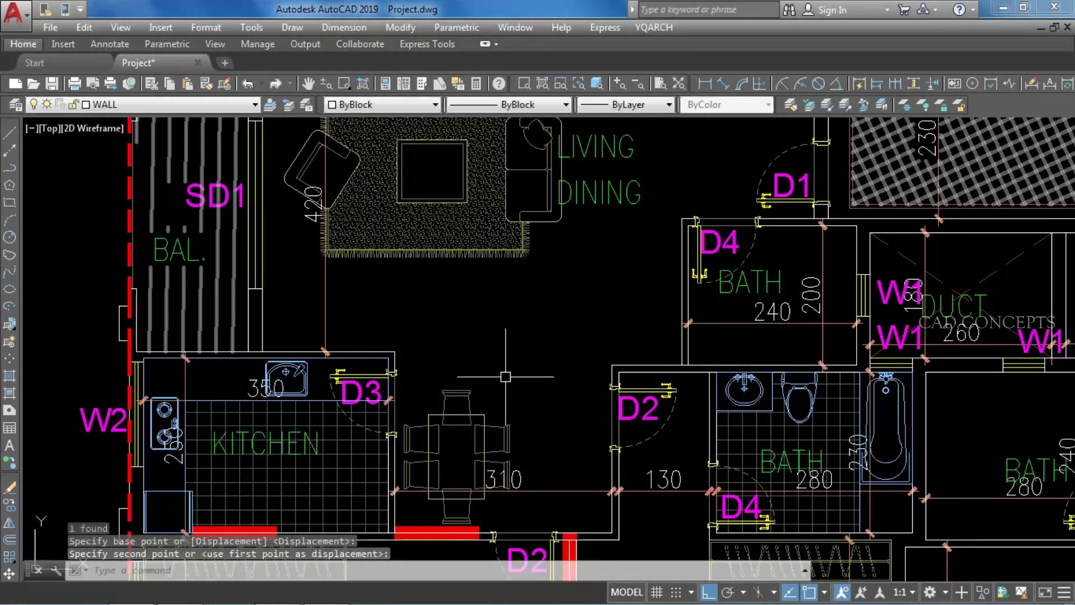
# Start a Toilet arrangement with JJ over the full interior of the 240 by 200 bath beside the duct.
pyautogui.scroll(-3, 510, 376)
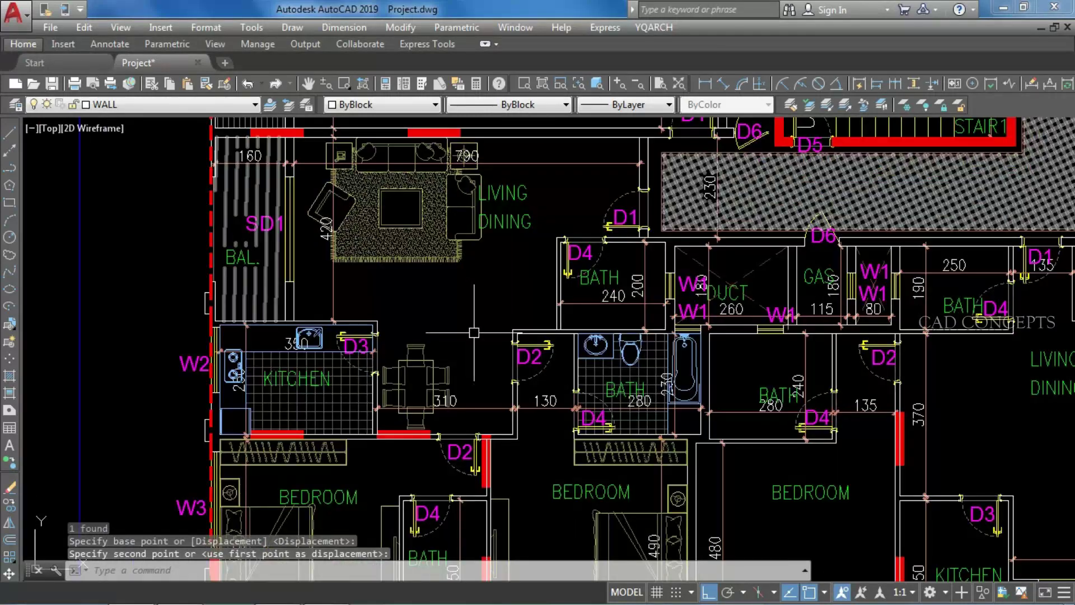
pyautogui.scroll(-4, 468, 315)
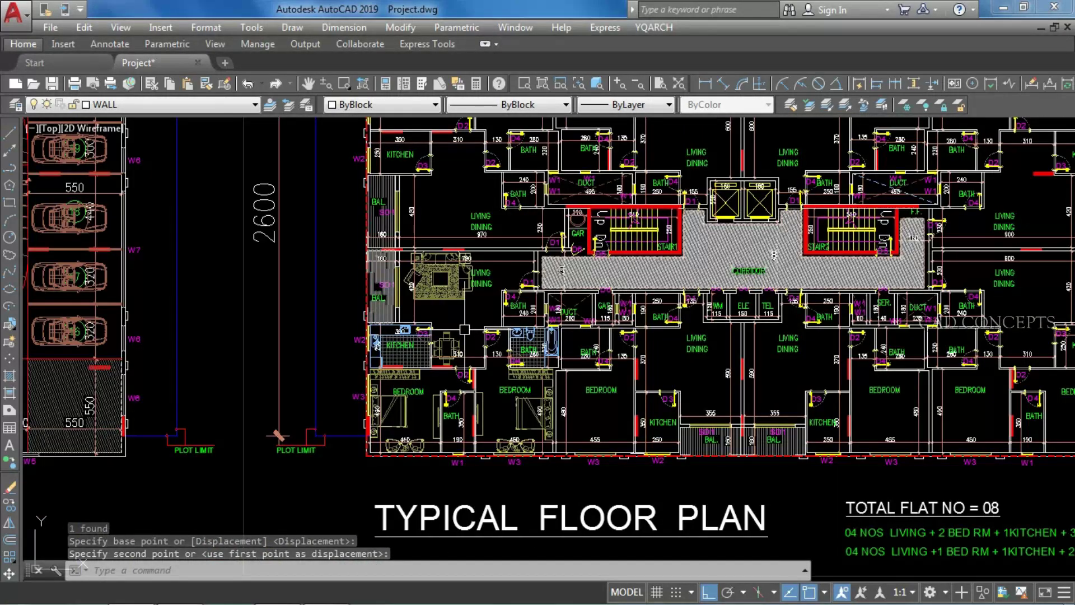
pyautogui.write('JJ')
pyautogui.press('Return')
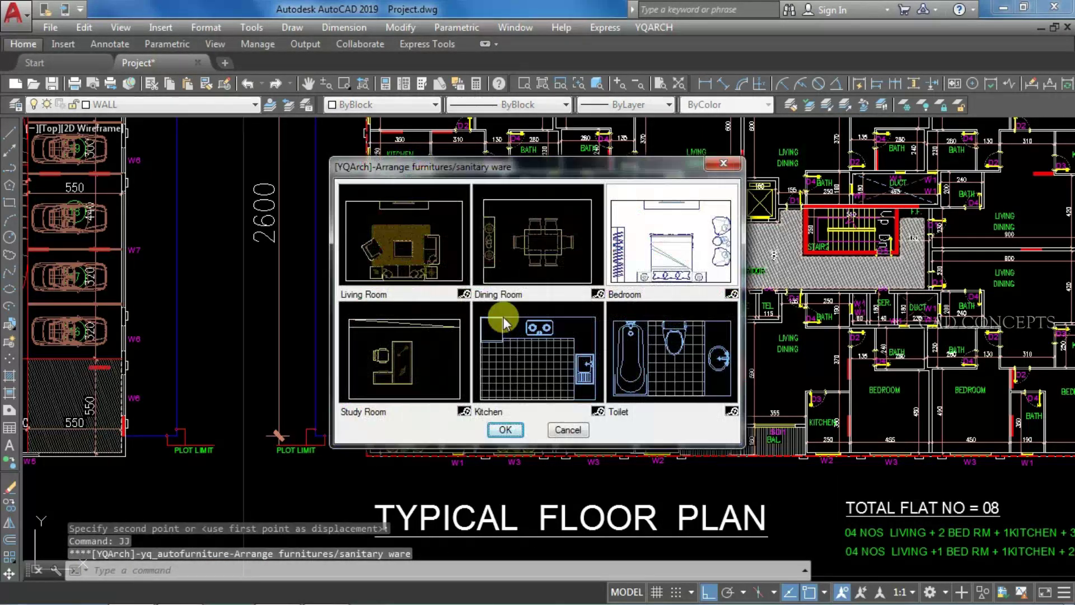
pyautogui.doubleClick(638, 343)
pyautogui.scroll(5, 483, 389)
pyautogui.click(433, 401)
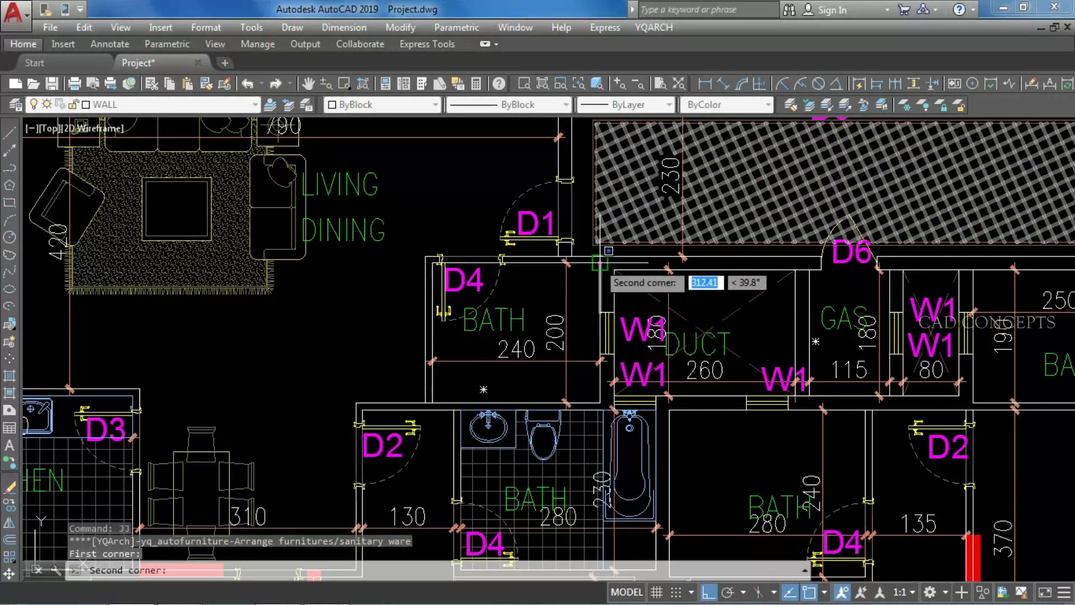
pyautogui.click(598, 264)
# Place the tiled toilet layout without a bath tub, with the sink and closestool along the duct-side wall.
pyautogui.click(548, 346)
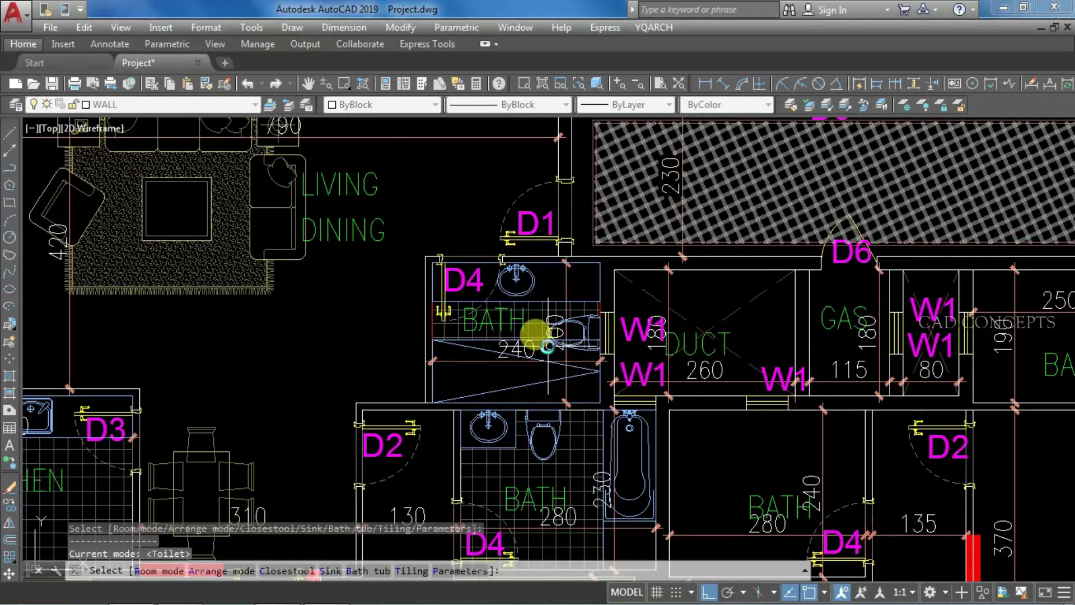
pyautogui.click(511, 343)
pyautogui.click(493, 374)
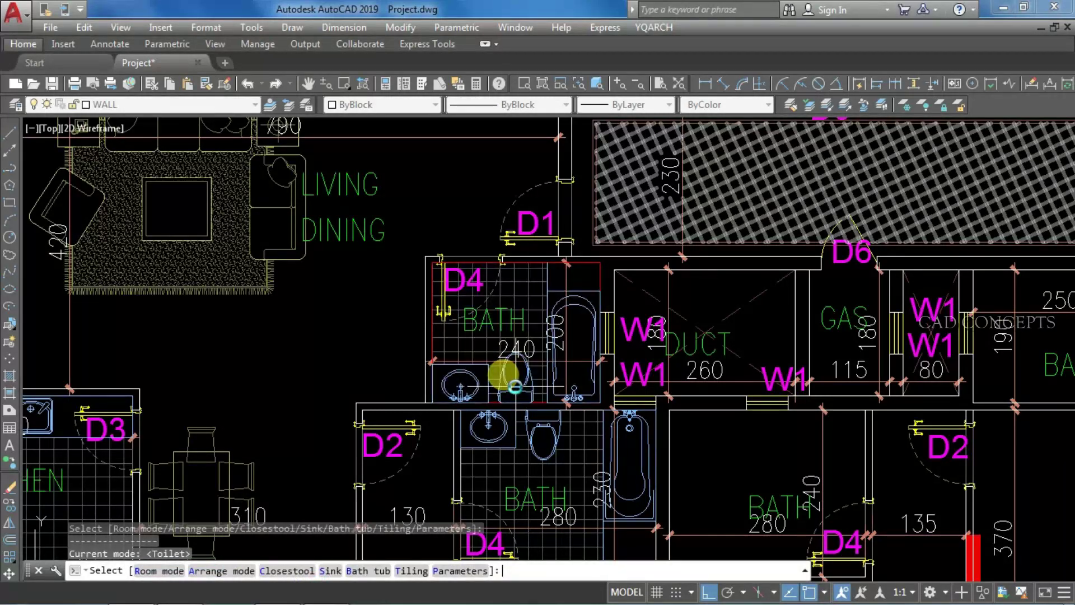
pyautogui.click(505, 375)
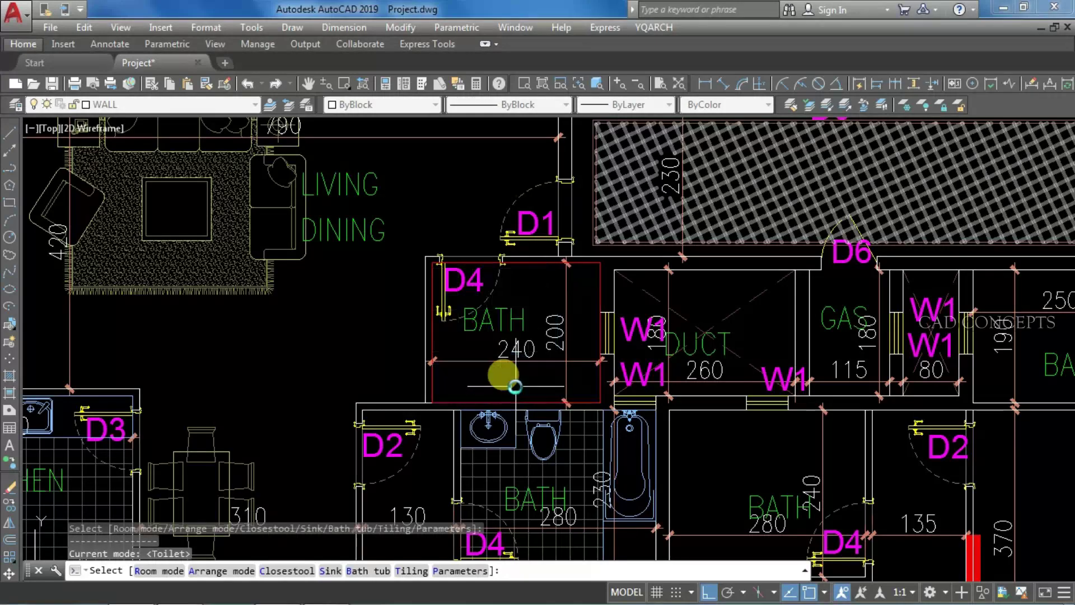
pyautogui.click(515, 387)
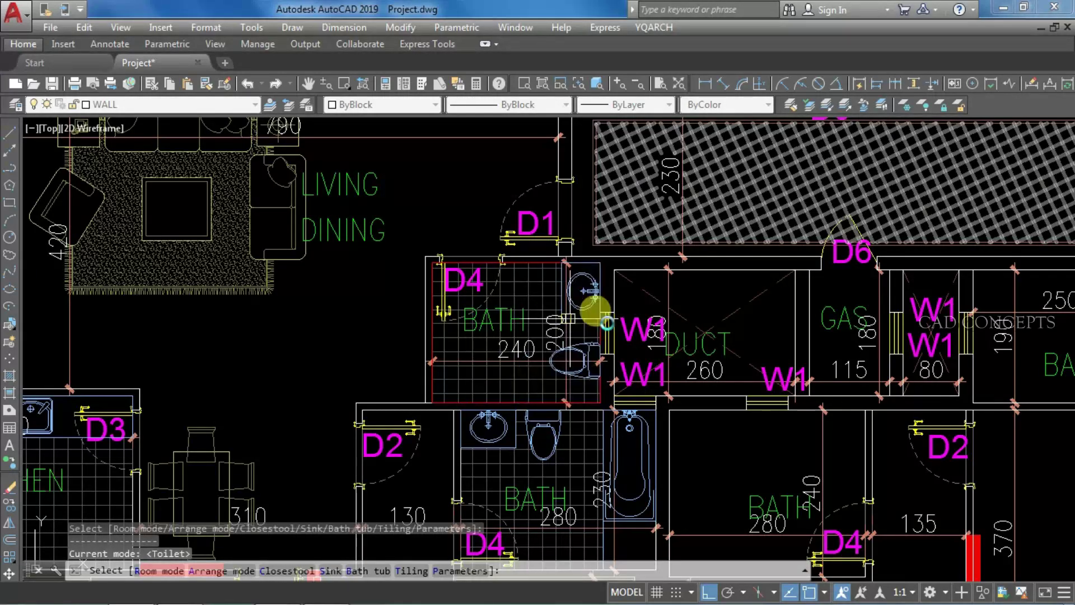
pyautogui.write('R')
pyautogui.press('Return')
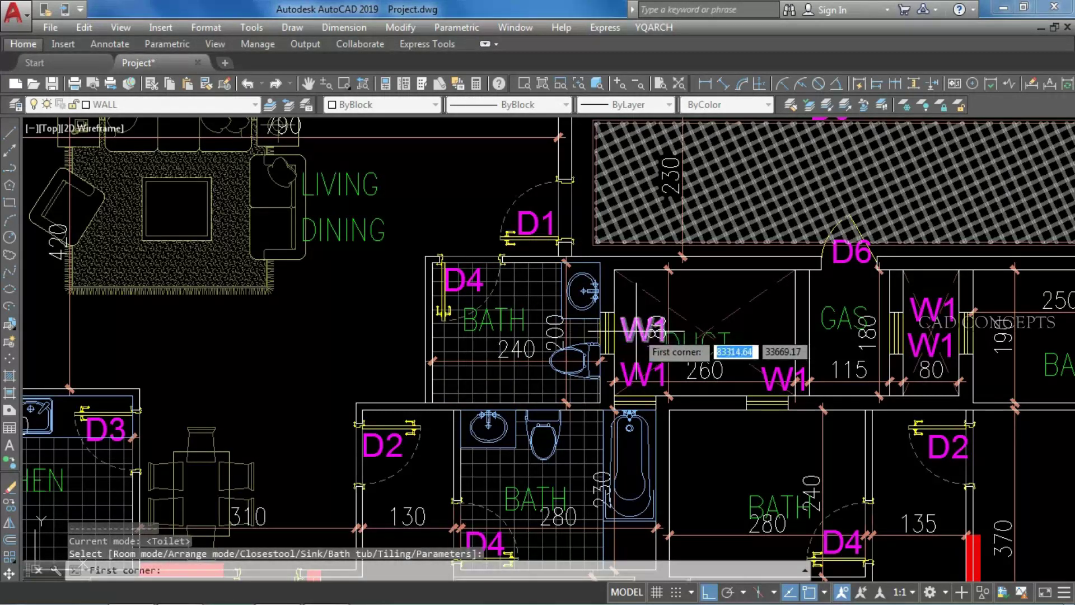
pyautogui.press('Escape')
# Draw an upward-facing SY3 section line across the lower roof floor plan between the side plot limits, with an index symbol at each end.
pyautogui.scroll(-8, 651, 336)
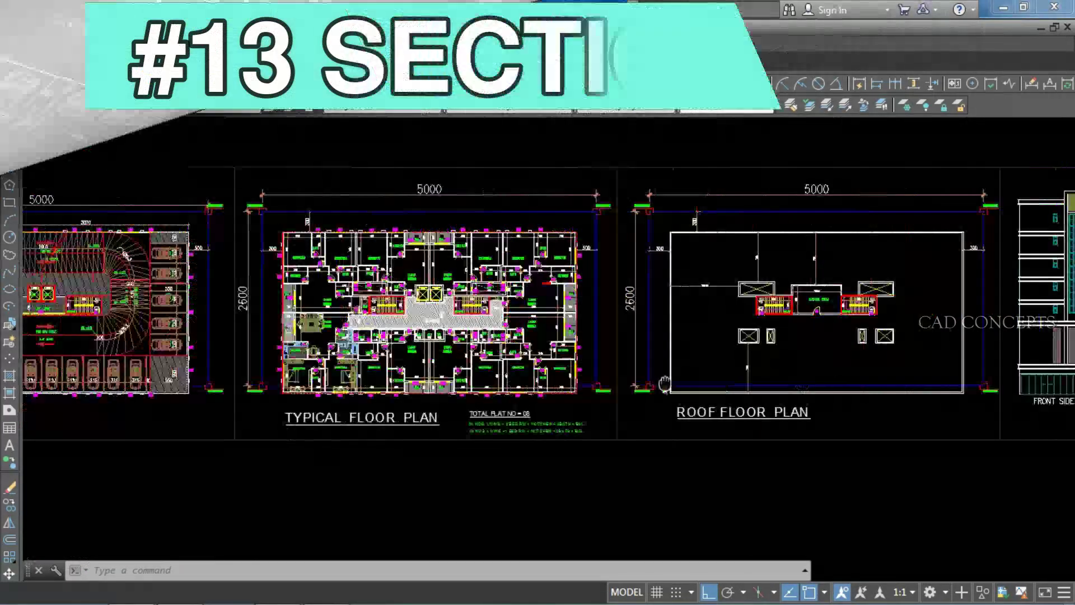
pyautogui.moveTo(665, 383); pyautogui.dragTo(482, 386, button='middle')
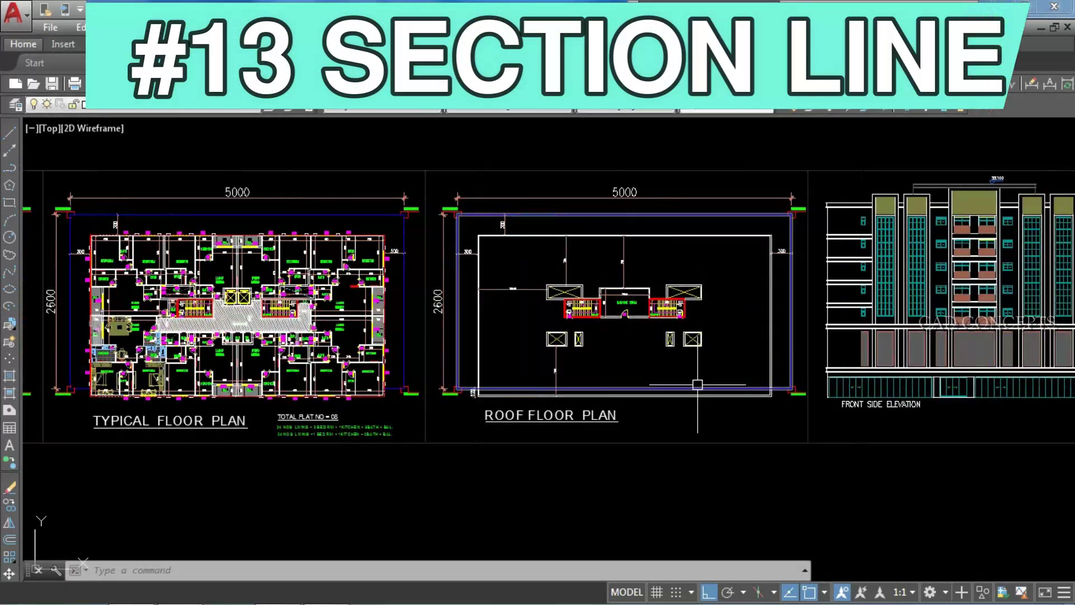
pyautogui.scroll(4, 688, 380)
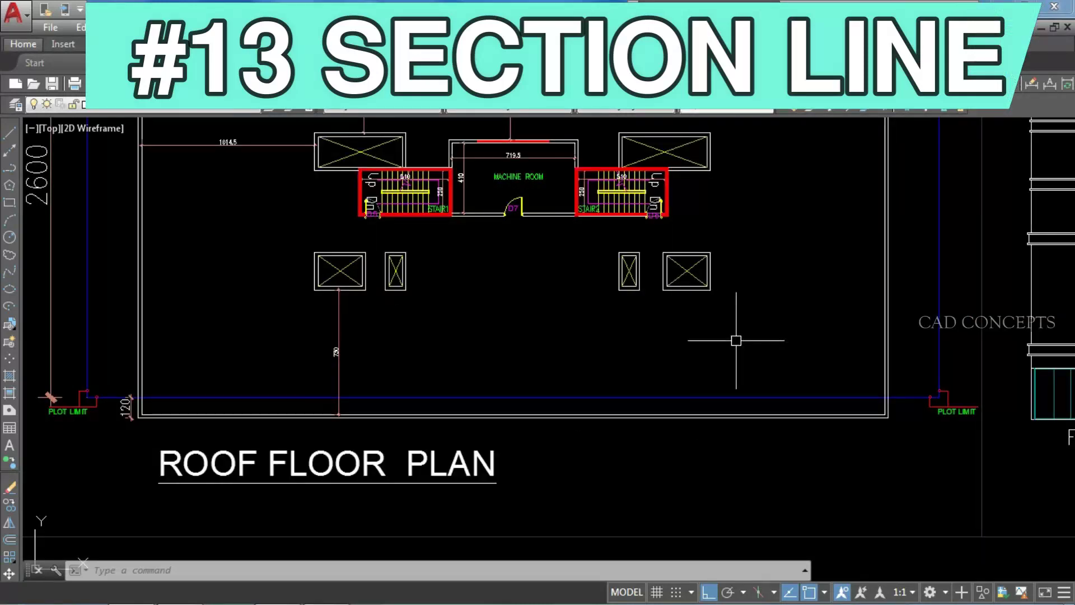
pyautogui.write('SY3')
pyautogui.press('Return')
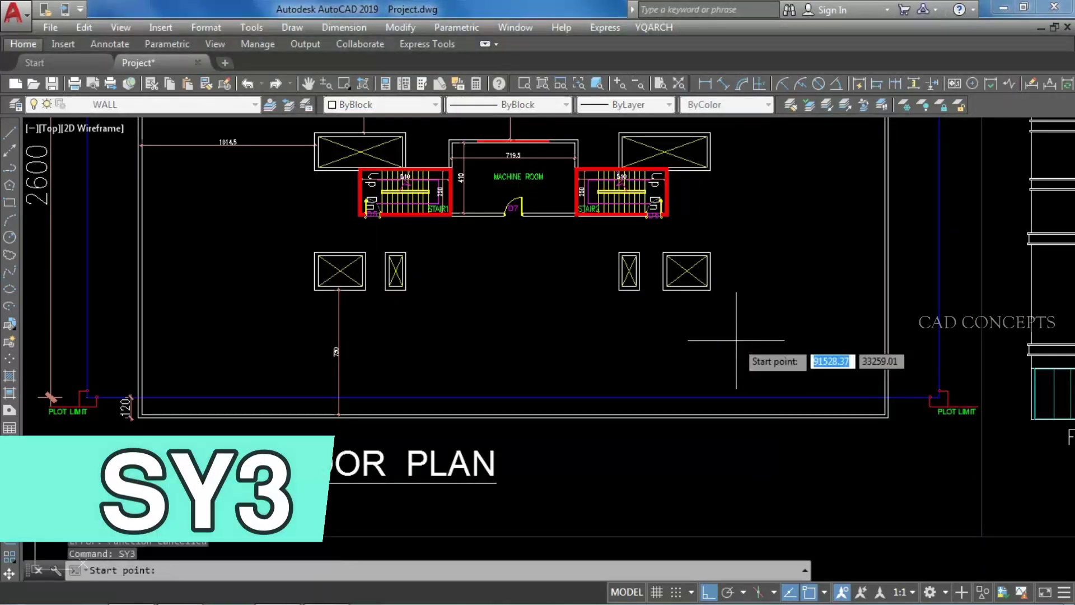
pyautogui.click(88, 349)
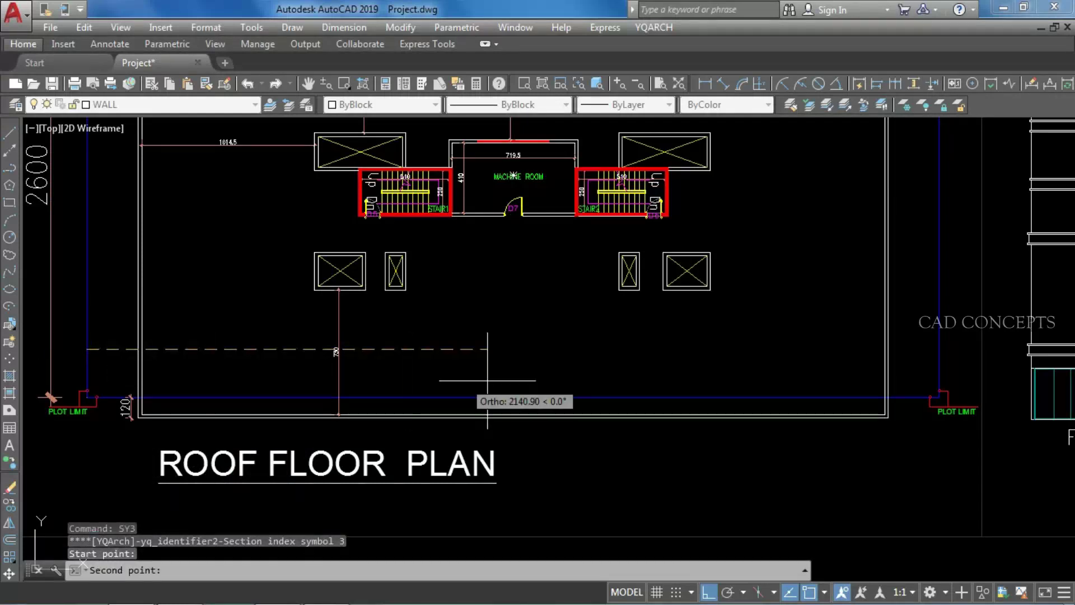
pyautogui.click(941, 349)
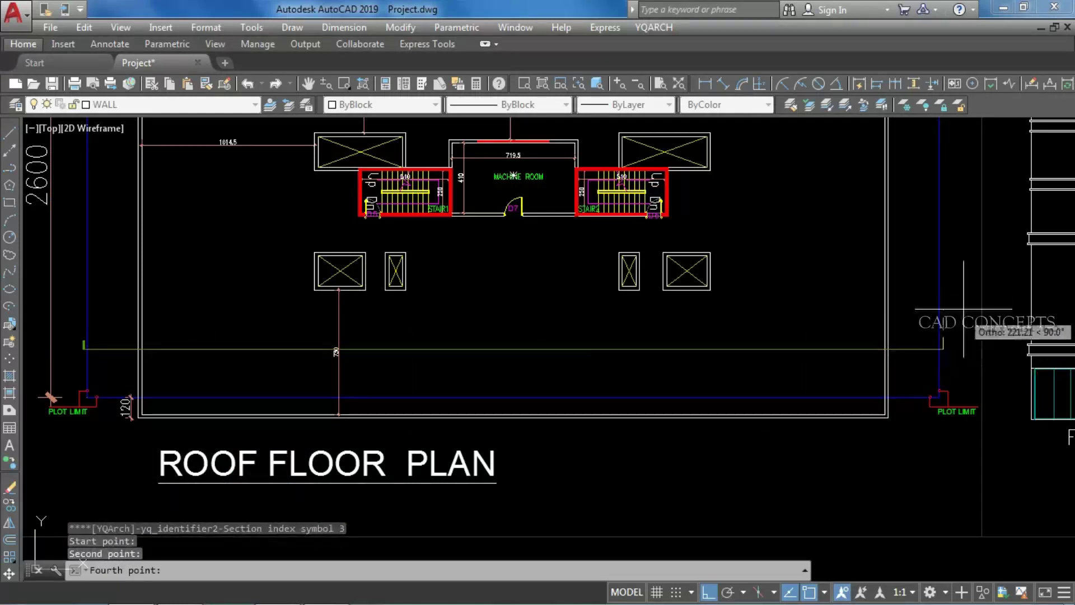
pyautogui.click(957, 274)
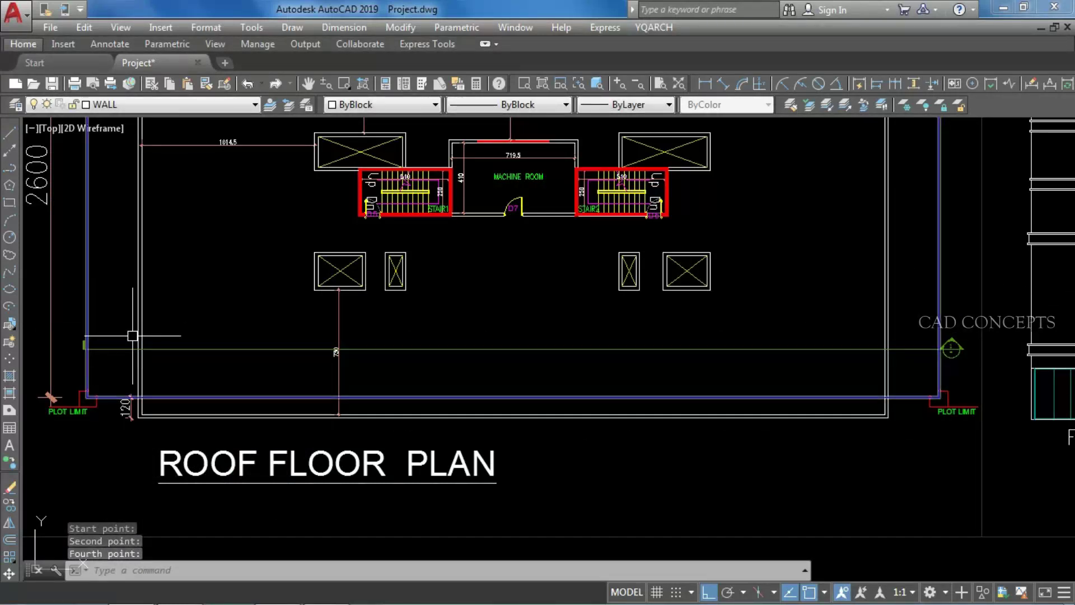
pyautogui.click(902, 319)
pyautogui.click(978, 377)
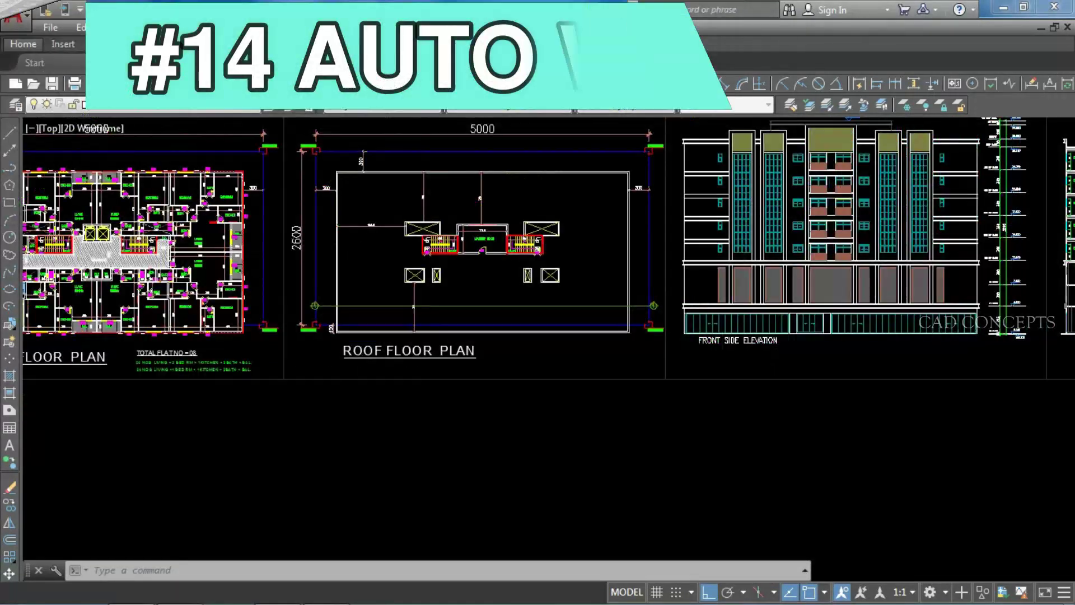
# Isolate the WALL layer, using a duct wall in the typical floor plan as the reference object.
pyautogui.scroll(10, 187, 295)
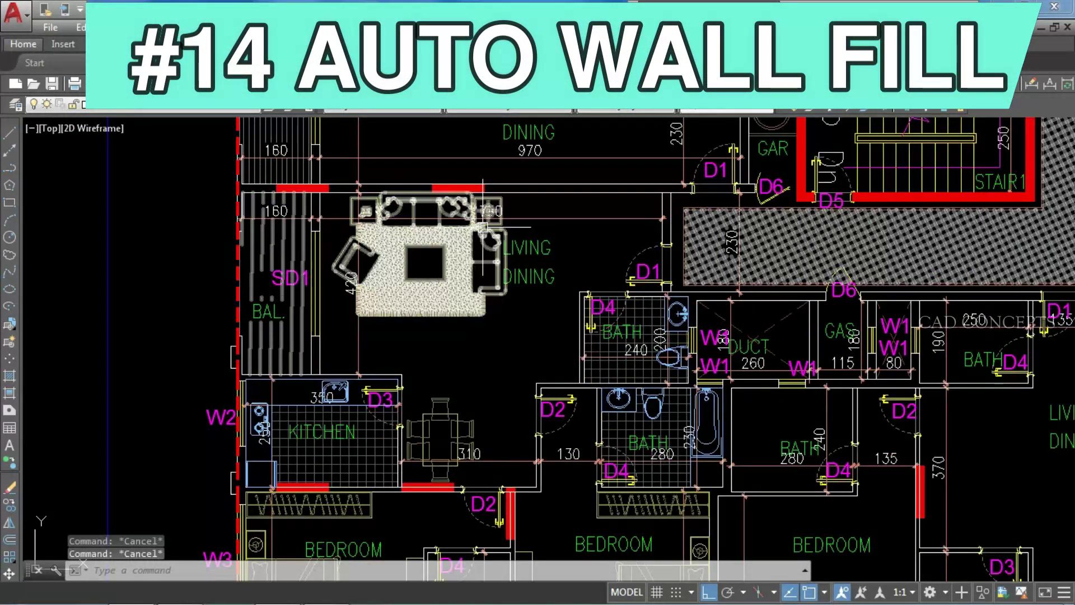
pyautogui.click(663, 213)
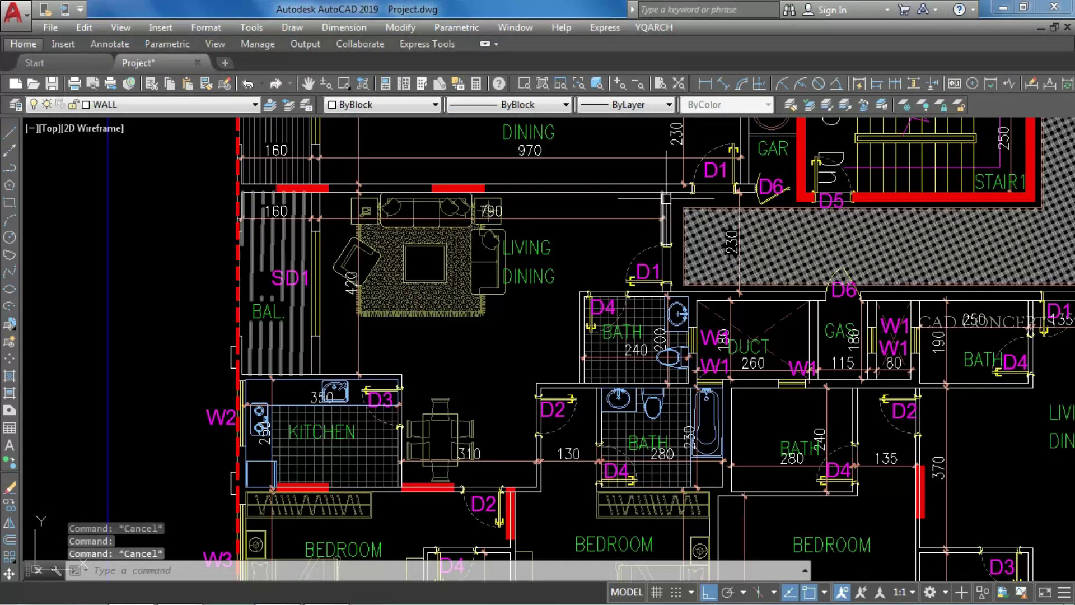
pyautogui.press('Escape')
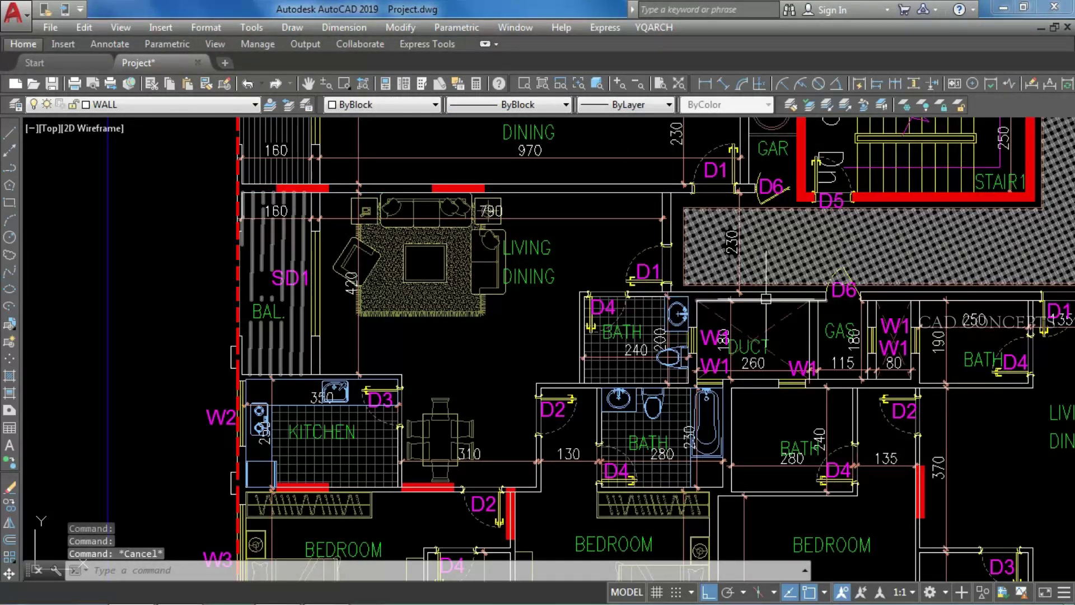
pyautogui.scroll(6, 801, 318)
pyautogui.click(851, 301)
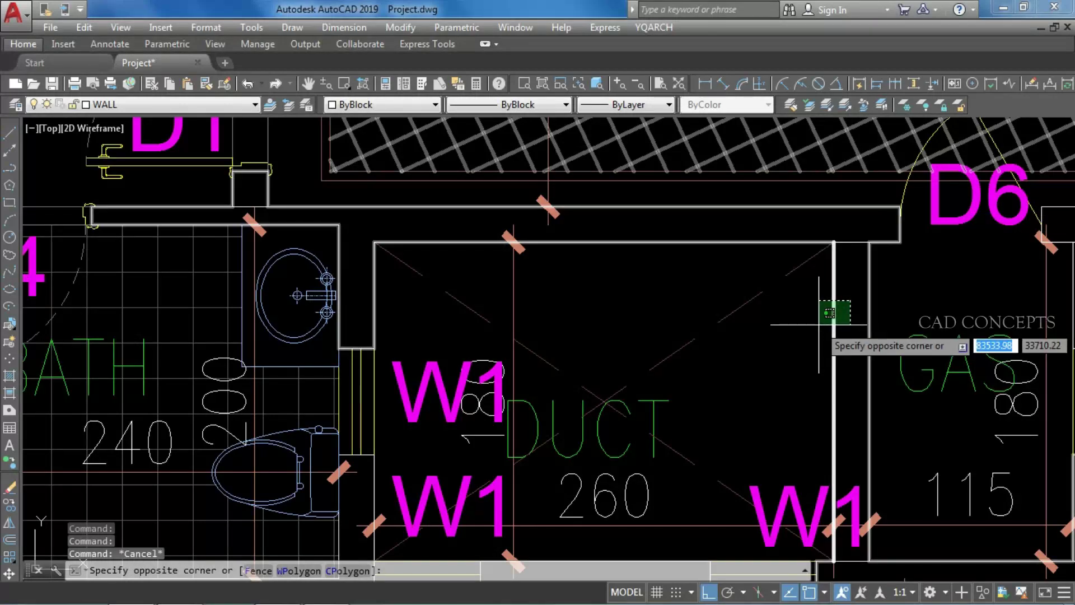
# Set up a hatch with the predefined SOLID pattern in Color 251.
pyautogui.write('h')
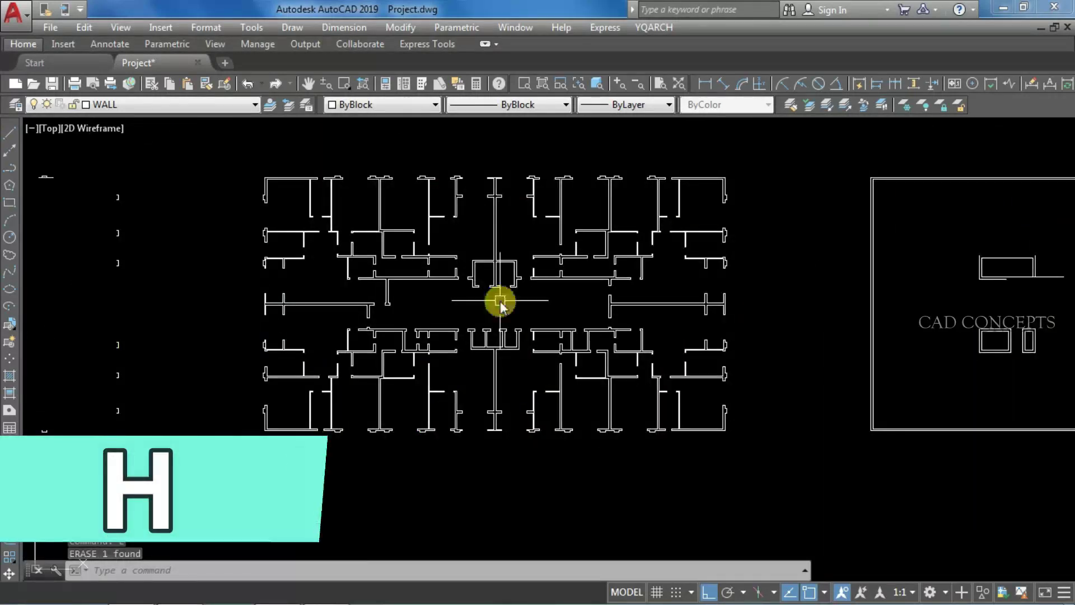
pyautogui.press('Return')
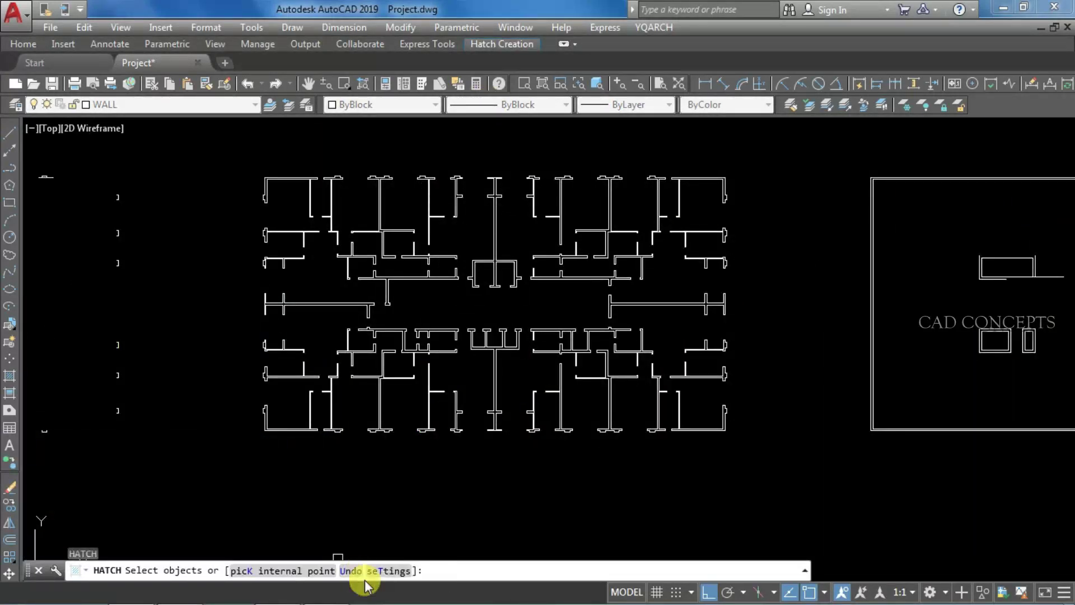
pyautogui.click(379, 572)
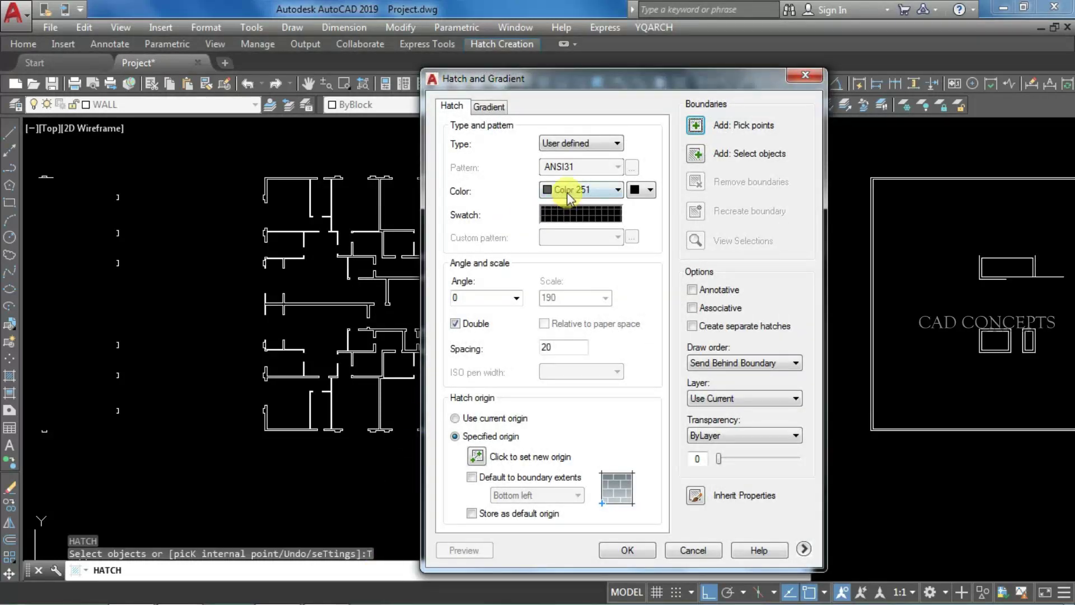
pyautogui.click(564, 213)
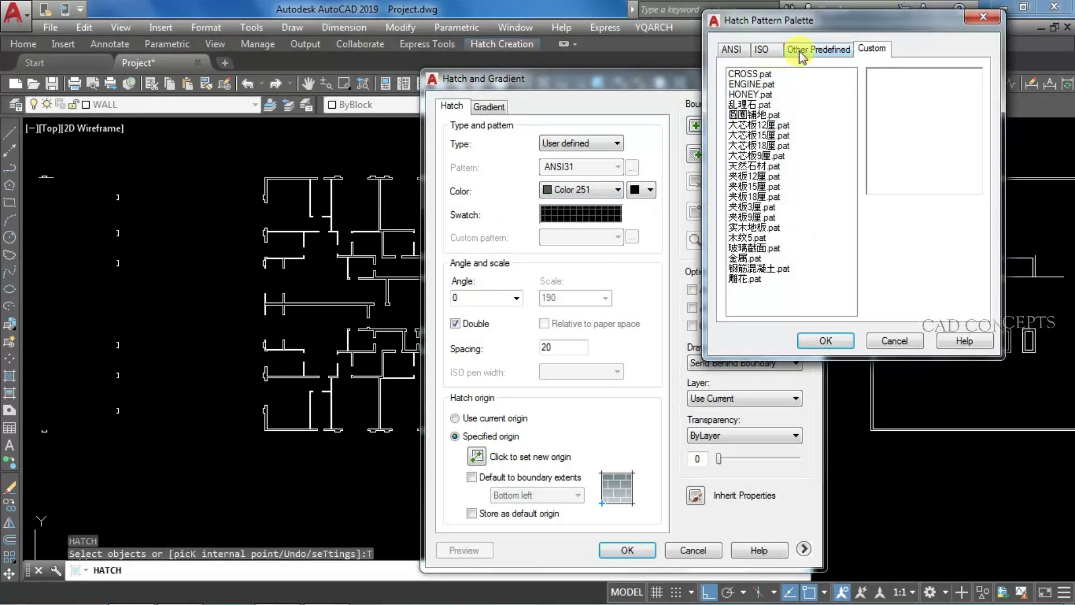
pyautogui.click(802, 51)
pyautogui.click(826, 341)
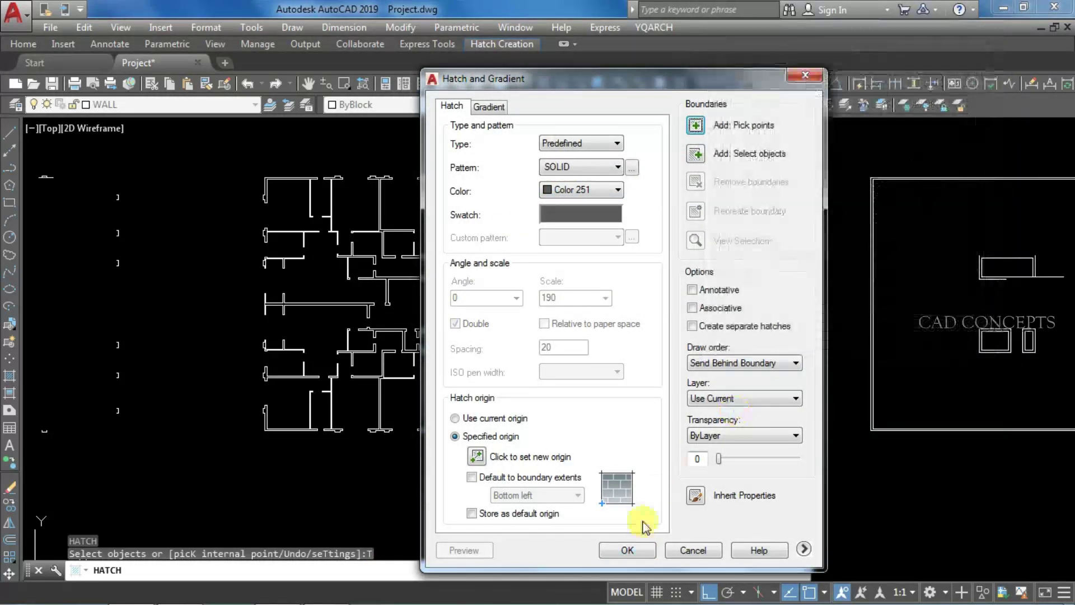
pyautogui.click(627, 550)
# Fill all walls of the typical floor plan with the solid hatch and restore the other layers.
pyautogui.click(204, 138)
pyautogui.click(677, 421)
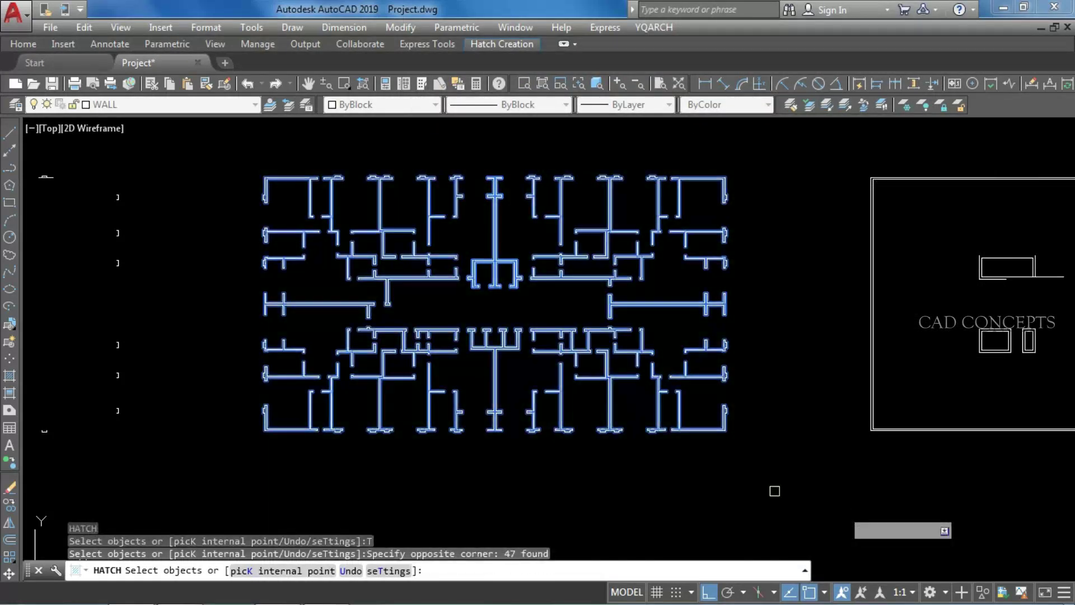
pyautogui.press('Return')
pyautogui.press('Return')
pyautogui.scroll(3, 486, 274)
pyautogui.click(832, 358)
pyautogui.press('Return')
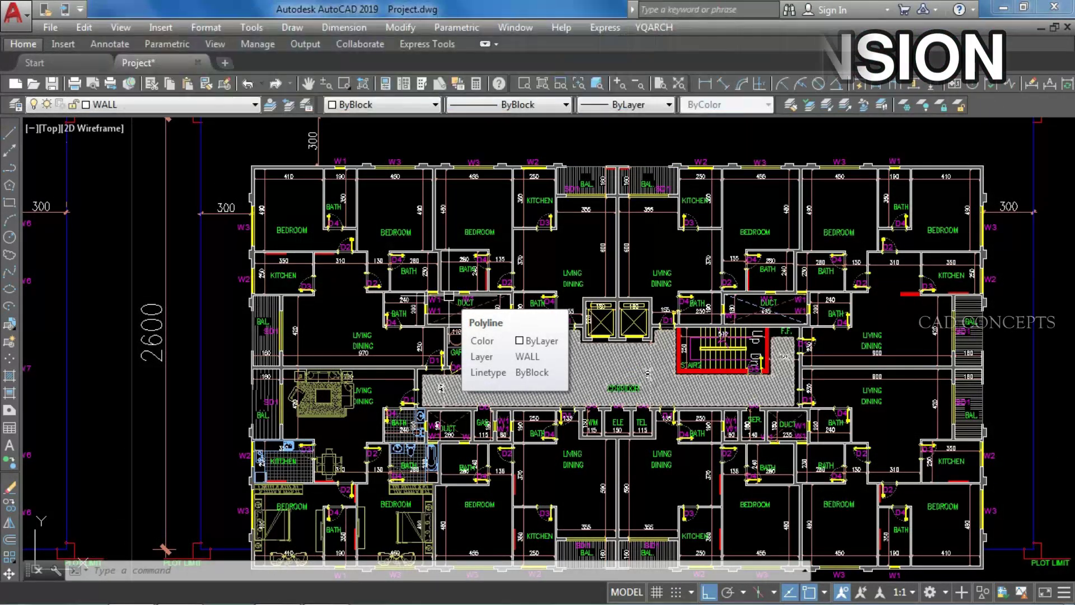
# Select all dimensions similar to a bedroom dimension in the typical floor plan and erase them.
pyautogui.scroll(3, 425, 189)
pyautogui.click(451, 219)
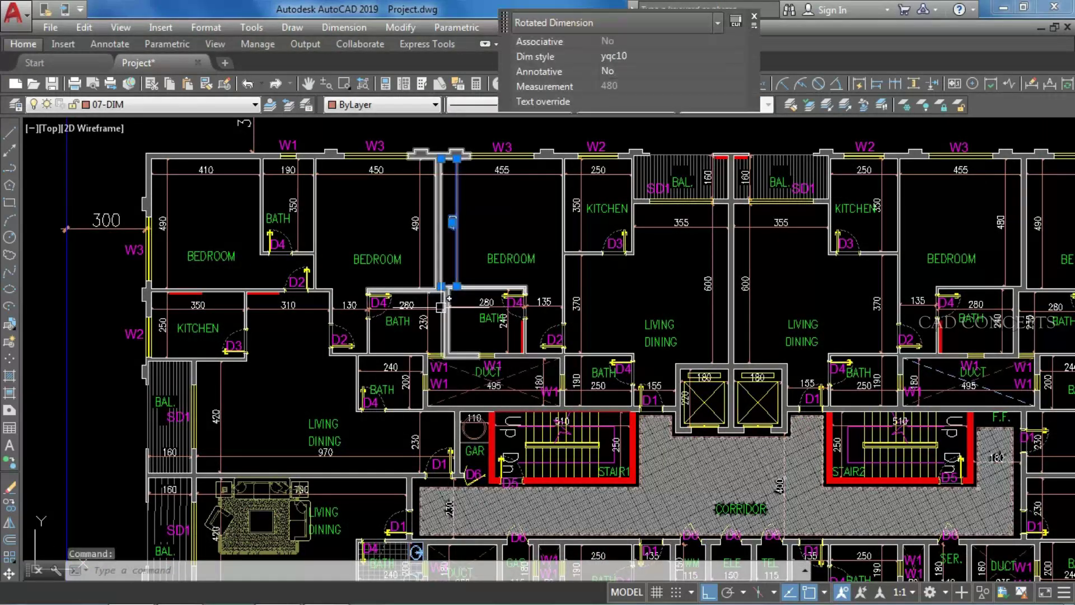
pyautogui.rightClick(436, 359)
pyautogui.click(482, 466)
pyautogui.press('Delete')
pyautogui.scroll(5, 493, 269)
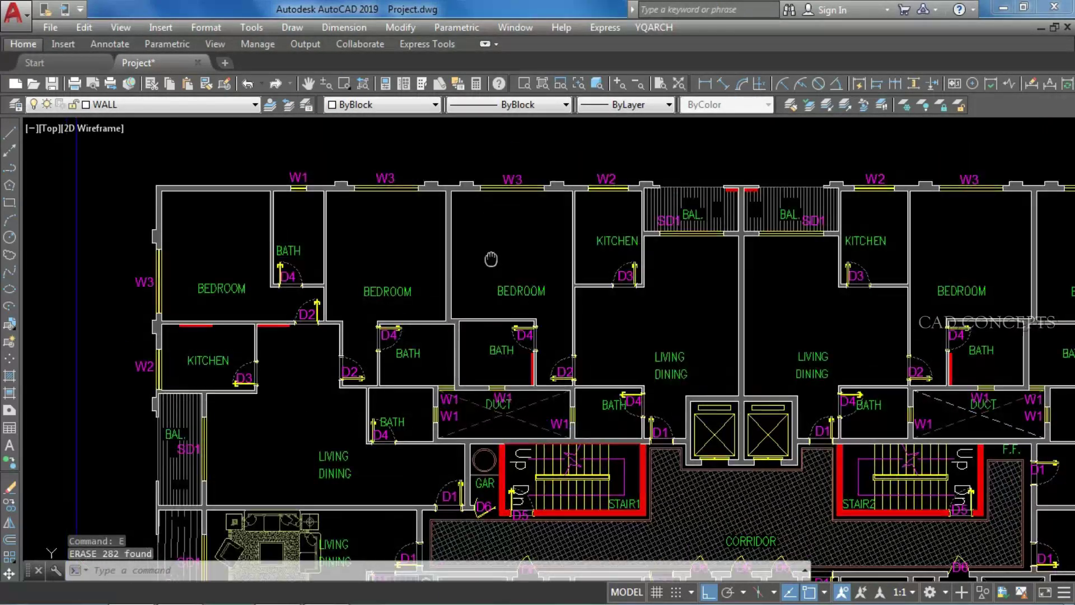
# Dimension the widths and heights of the three upper-left bedrooms and the adjoining bath with the DDWW command.
pyautogui.scroll(-2, 488, 283)
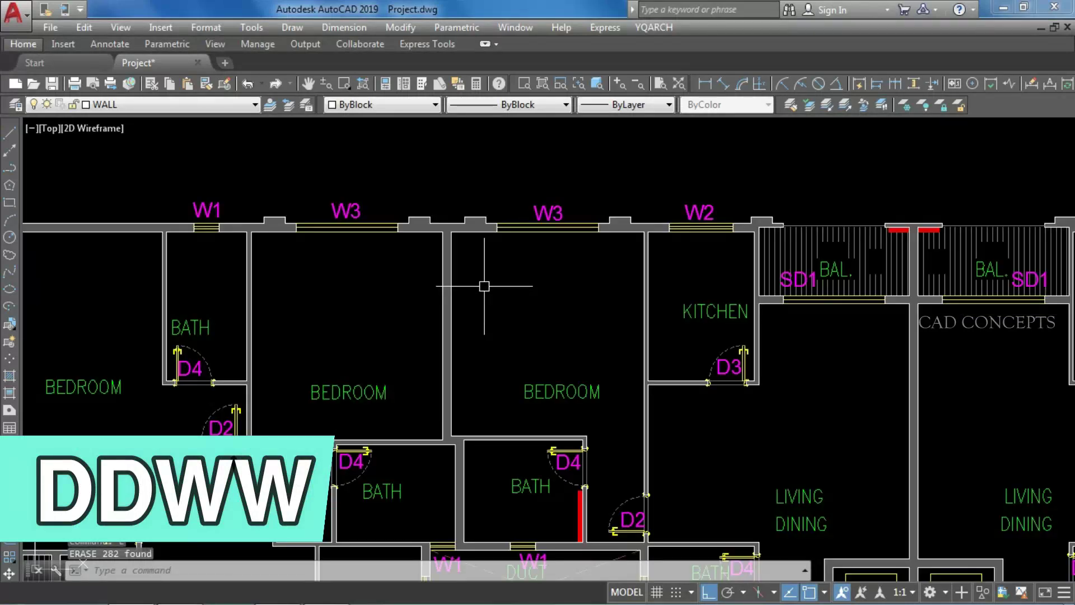
pyautogui.write('WW')
pyautogui.press('Return')
pyautogui.click(504, 292)
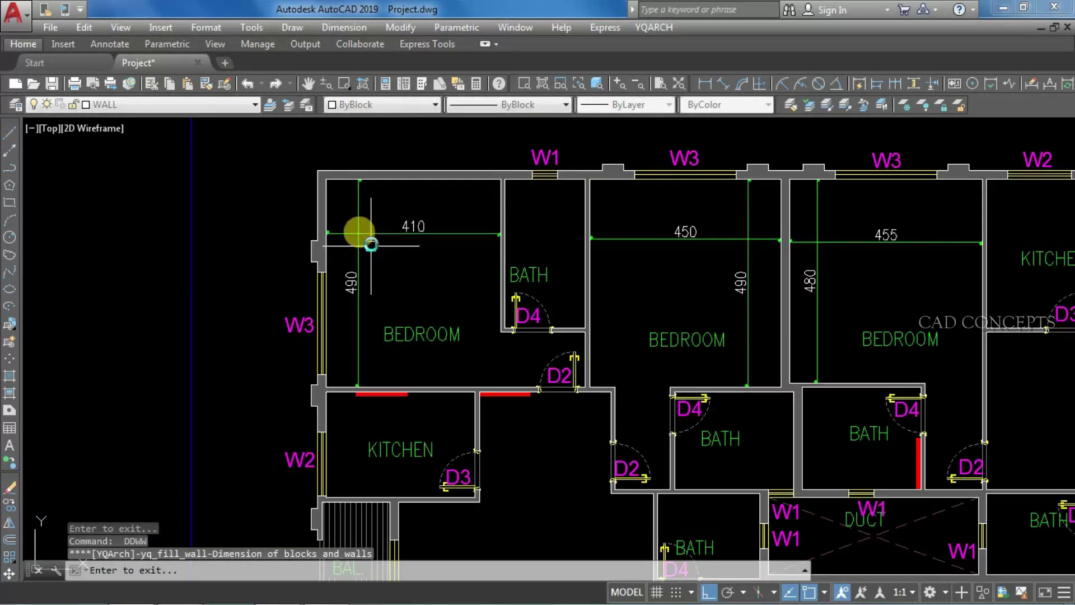
pyautogui.click(544, 229)
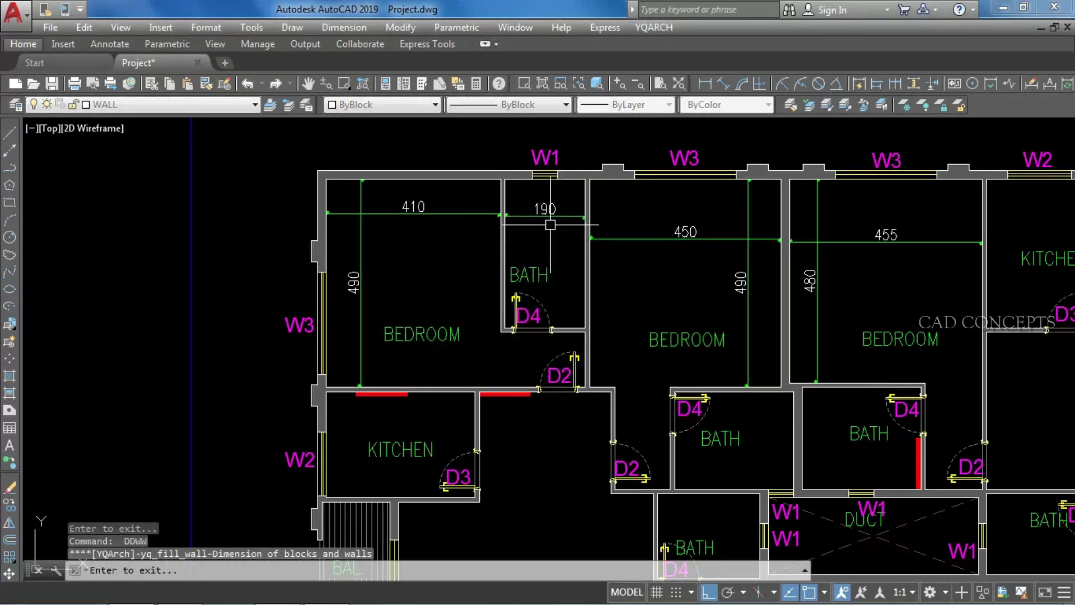
pyautogui.press('Return')
pyautogui.press('Return')
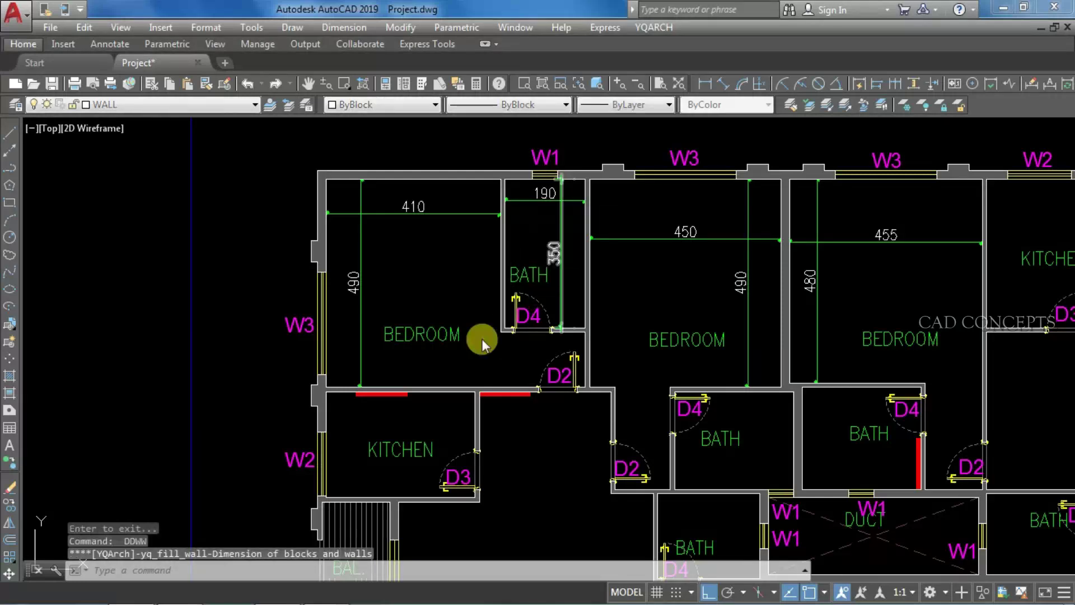
# Dimension the width and height of the upper-left kitchen and the neighbouring living/dining area with DDWW.
pyautogui.moveTo(460, 463); pyautogui.dragTo(511, 276, button='middle')
pyautogui.click(410, 242)
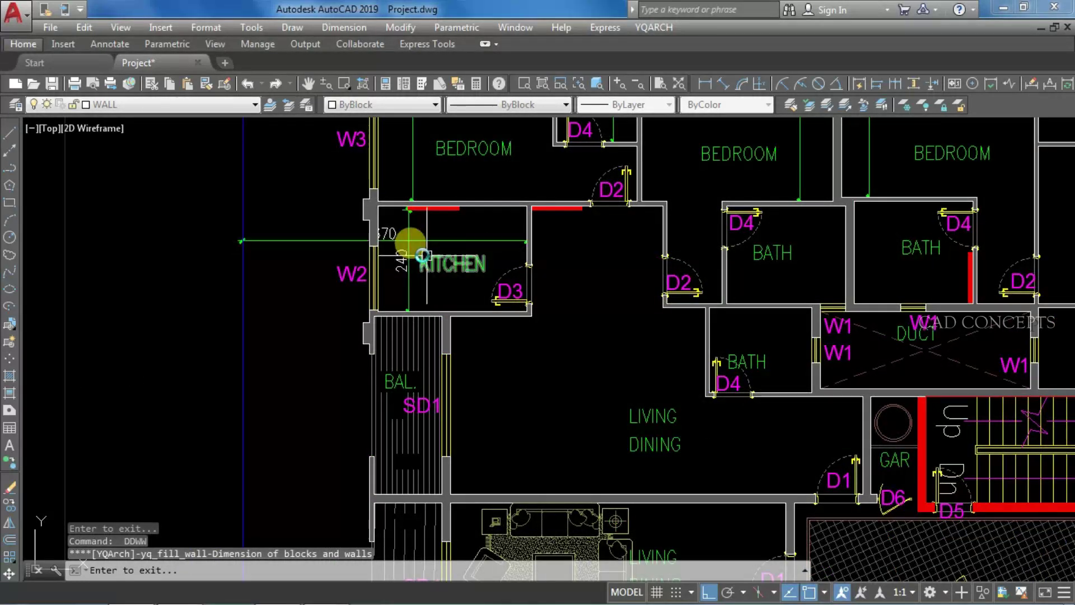
pyautogui.rightClick(420, 247)
pyautogui.click(589, 305)
pyautogui.click(618, 263)
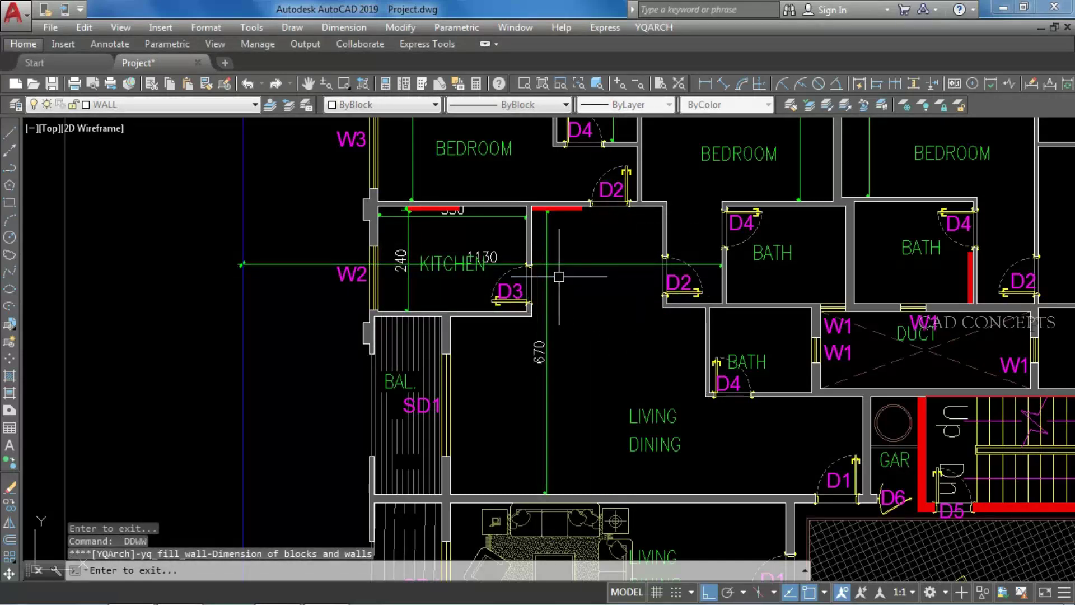
pyautogui.click(560, 238)
pyautogui.click(785, 288)
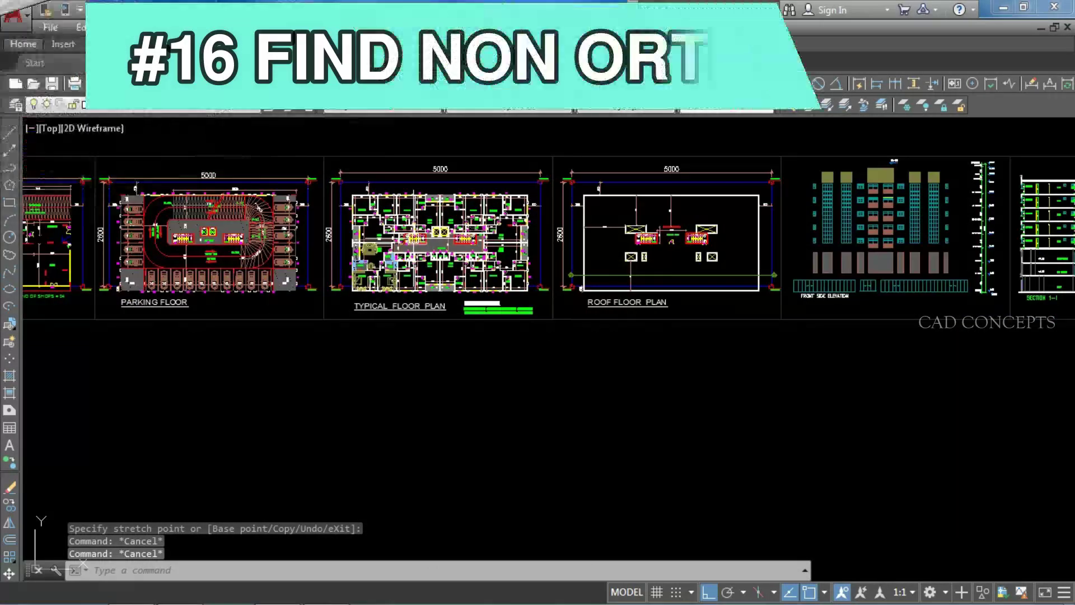
# Find the non-orthogonal lines in the whole typical floor plan with the BPX command.
pyautogui.scroll(2, 454, 224)
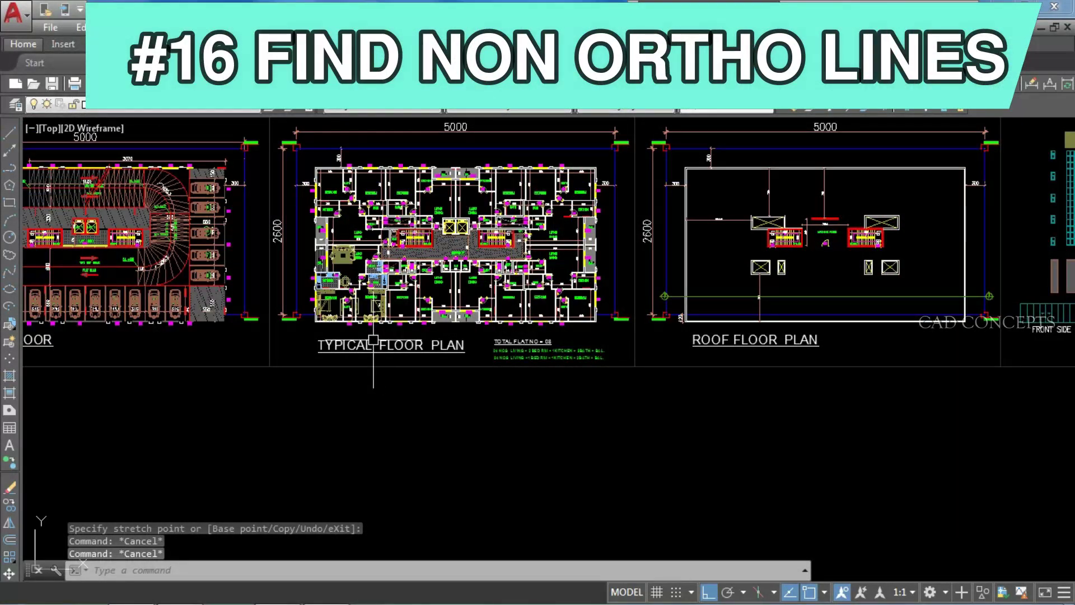
pyautogui.write('PX')
pyautogui.press('Return')
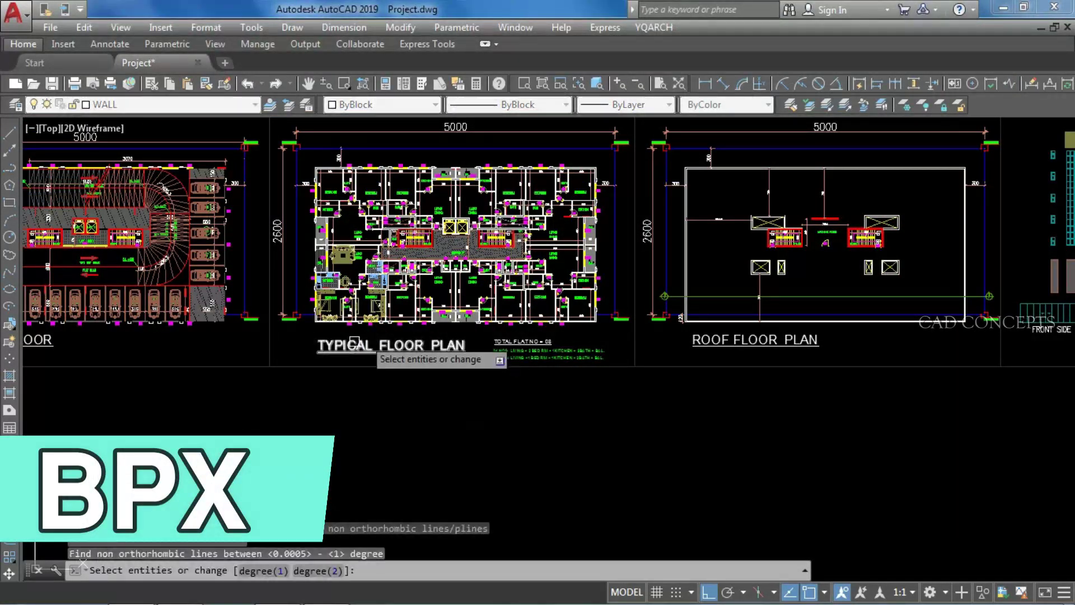
pyautogui.click(252, 409)
pyautogui.click(608, 148)
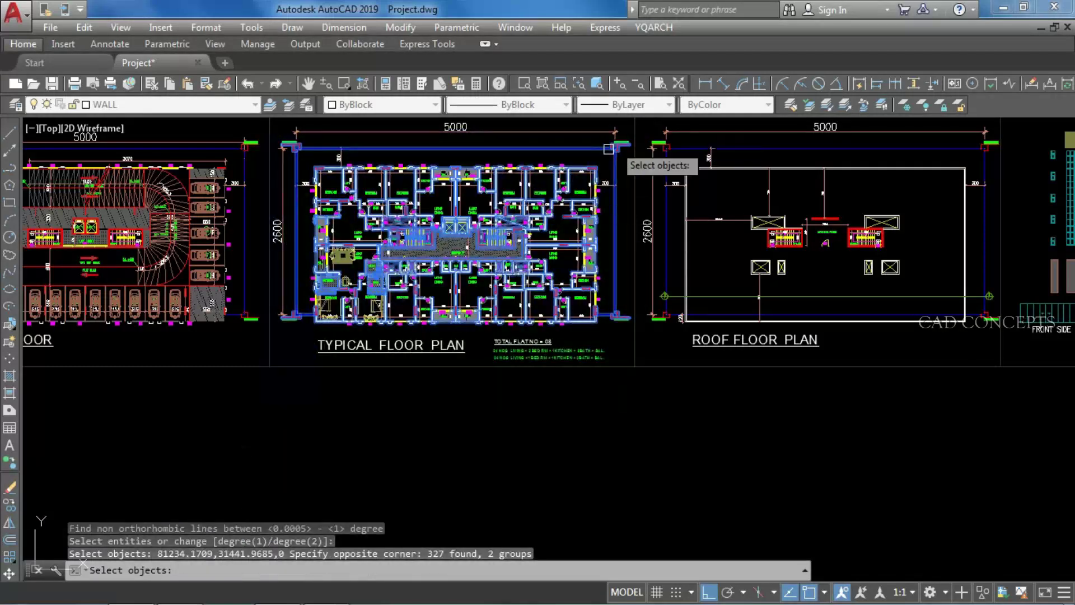
pyautogui.press('Return')
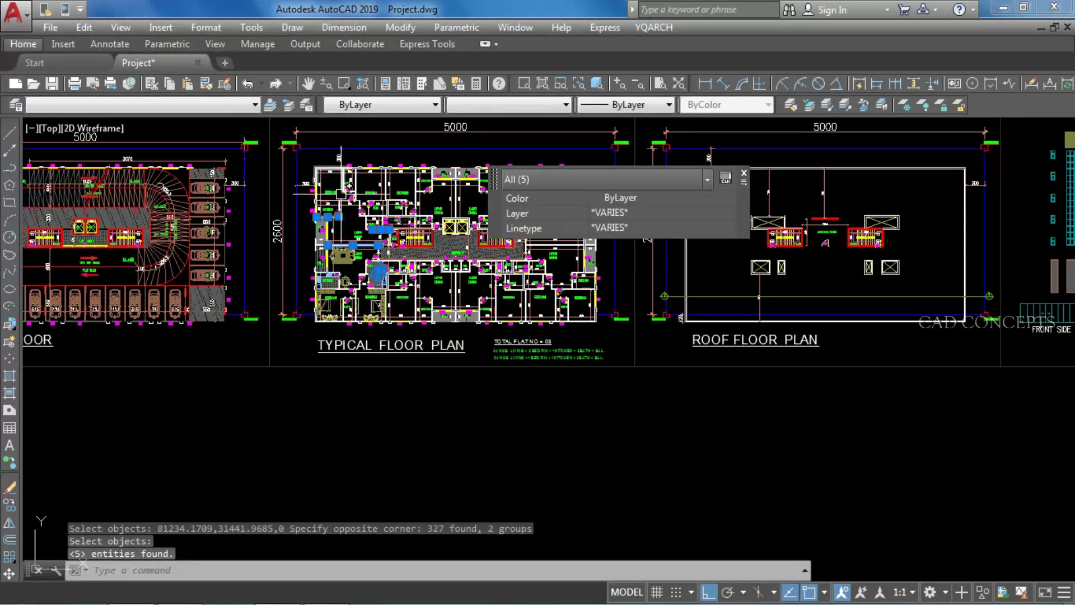
# Set the color of the found non-orthogonal entities to Red and dismiss their quick properties.
pyautogui.scroll(4, 340, 196)
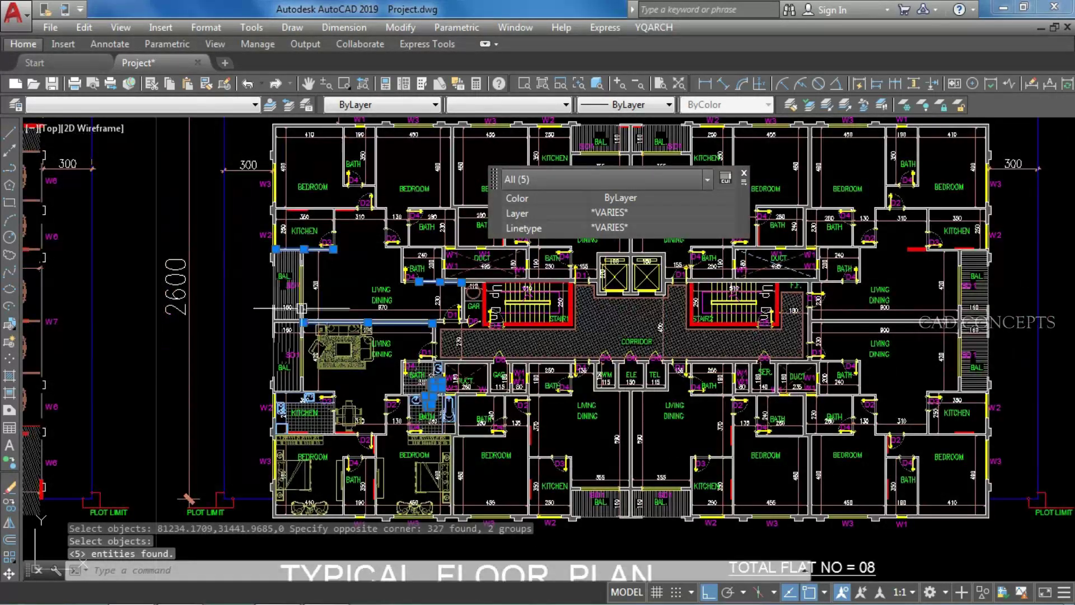
pyautogui.click(373, 106)
pyautogui.click(370, 146)
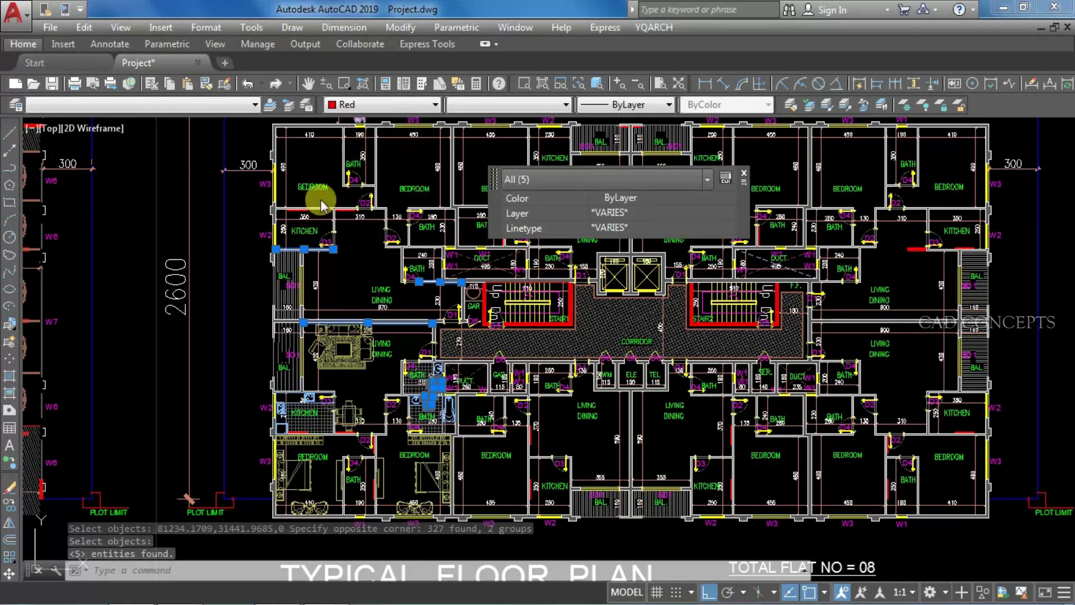
pyautogui.scroll(6, 287, 256)
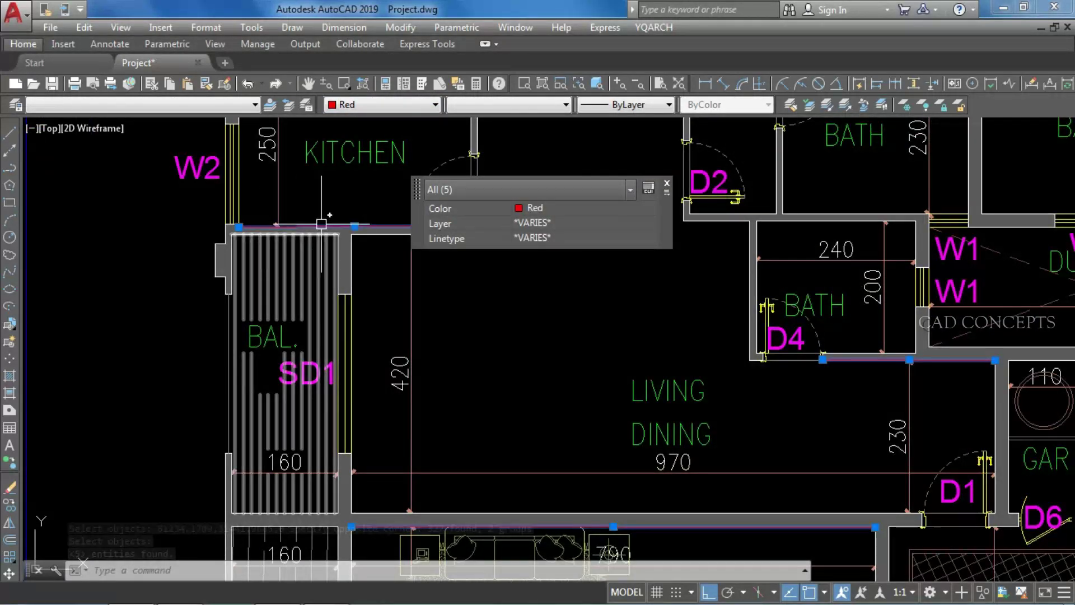
pyautogui.click(667, 186)
# Examine the selected wall lines by the kitchen, bath and living room and the toilet fixtures for skew, ending with nothing selected.
pyautogui.scroll(6, 557, 211)
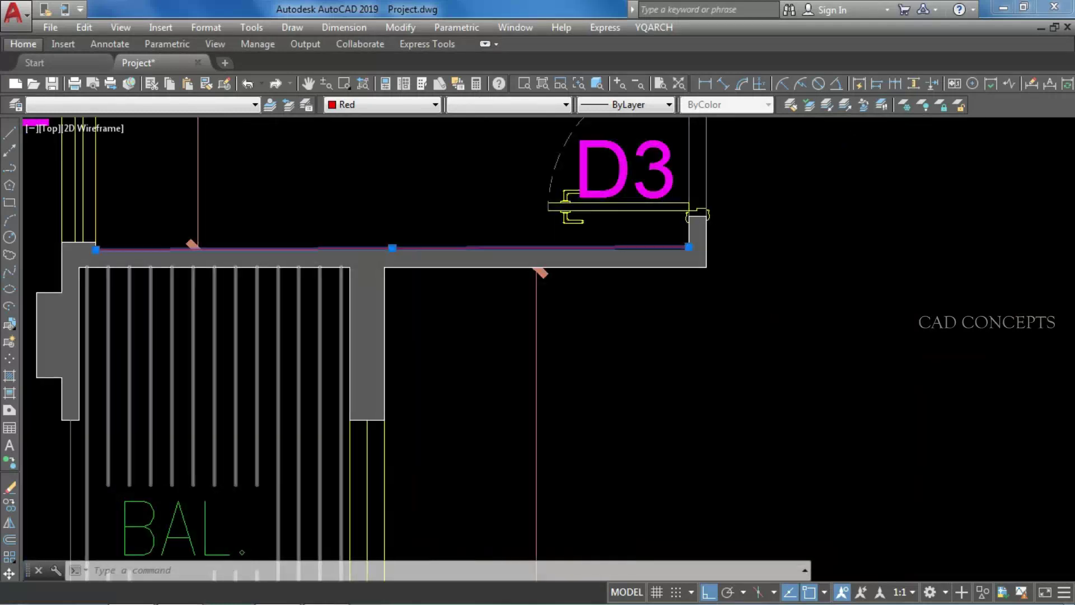
pyautogui.scroll(-1, 487, 243)
pyautogui.scroll(3, 714, 279)
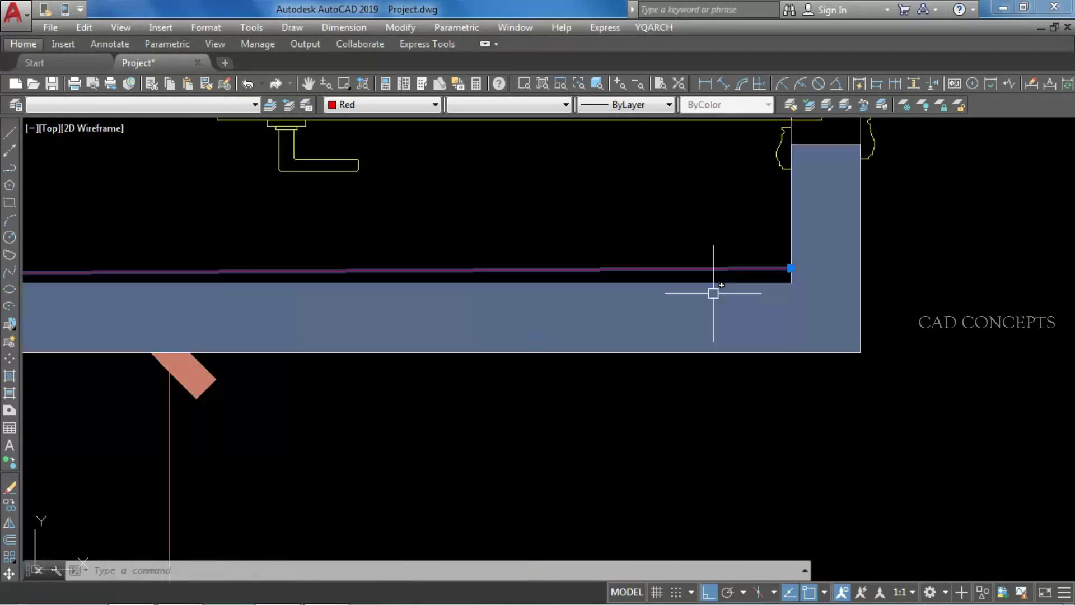
pyautogui.scroll(-6, 750, 291)
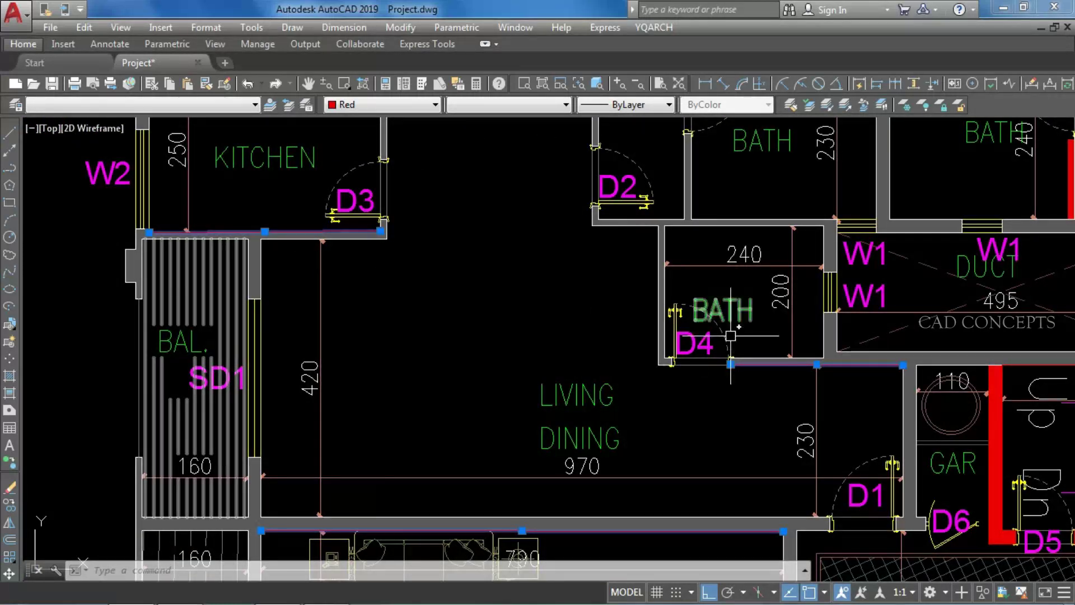
pyautogui.scroll(5, 730, 363)
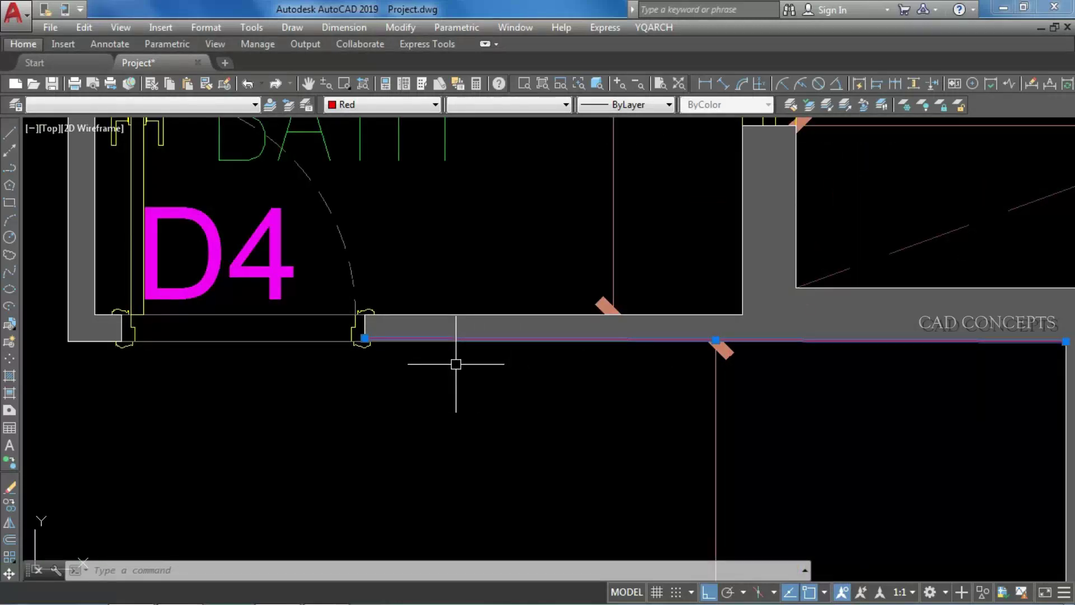
pyautogui.scroll(-6, 568, 368)
pyautogui.scroll(6, 649, 252)
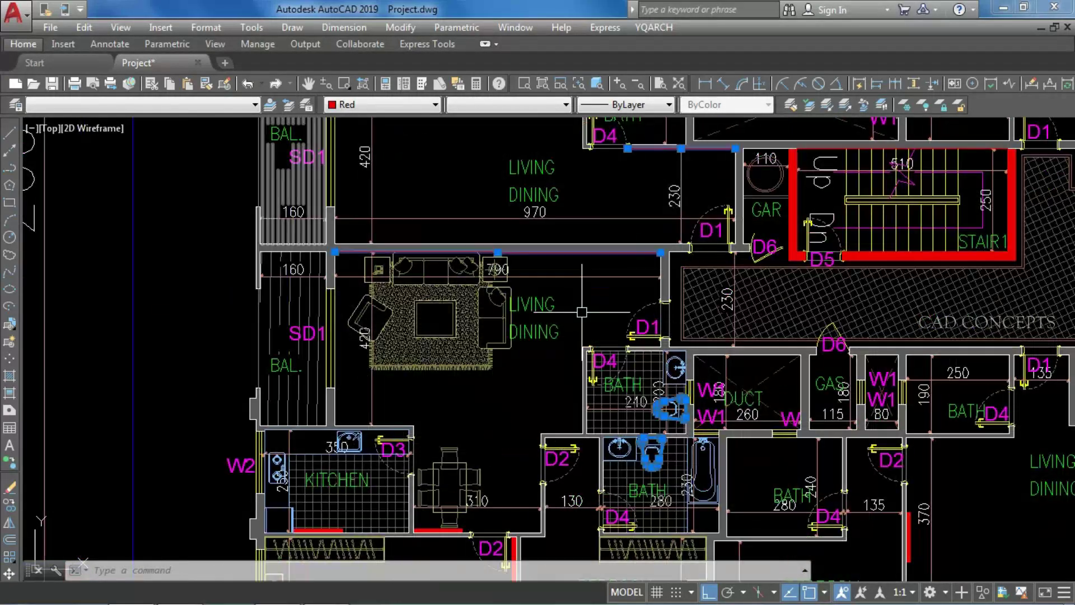
pyautogui.scroll(4, 630, 255)
pyautogui.scroll(-6, 639, 275)
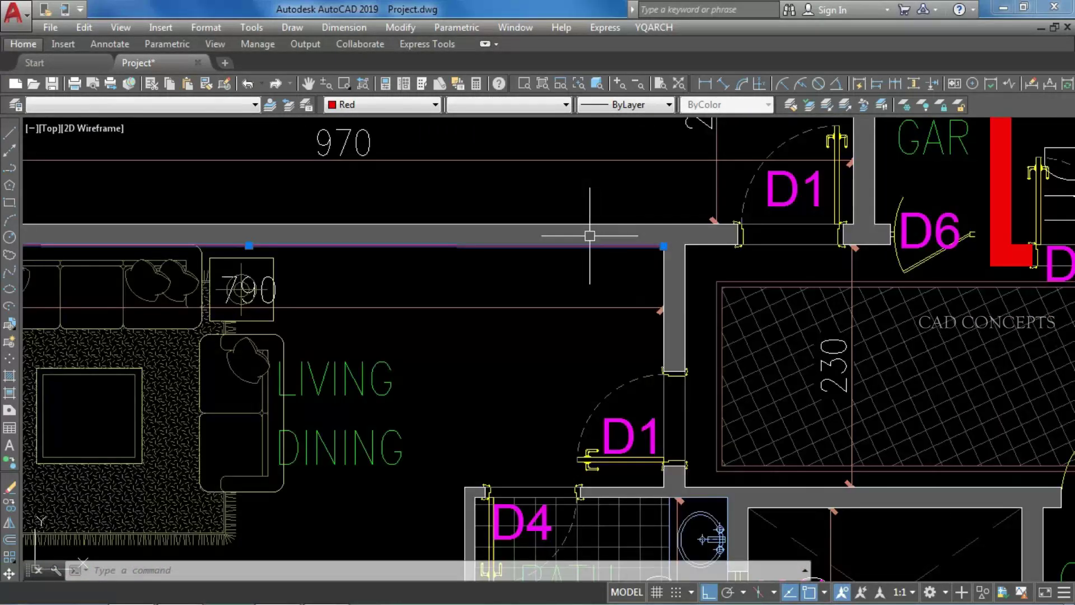
pyautogui.scroll(4, 588, 350)
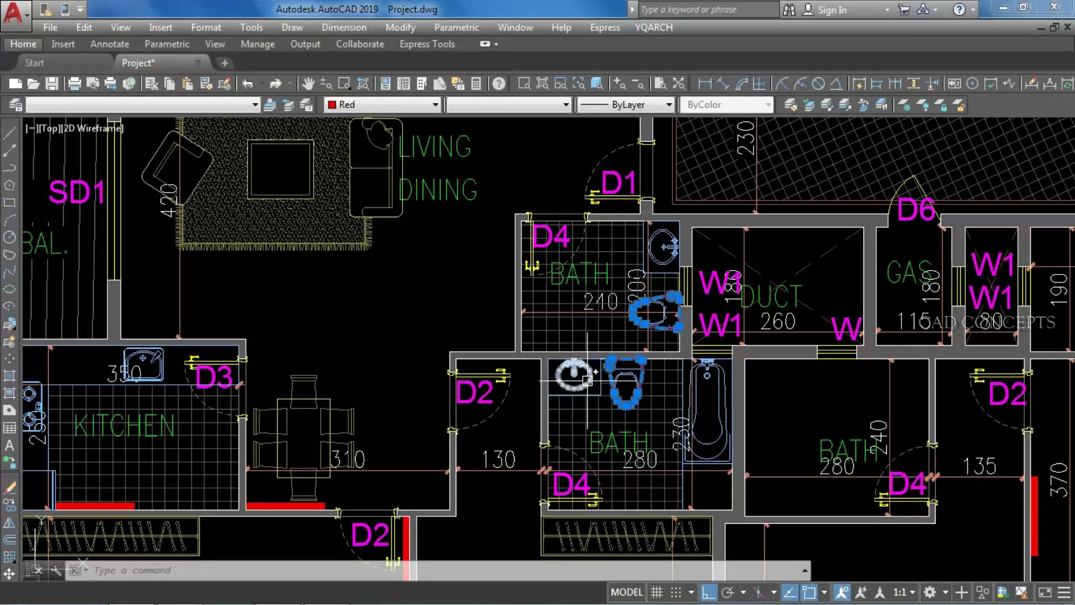
pyautogui.scroll(-4, 587, 381)
pyautogui.scroll(-2, 543, 431)
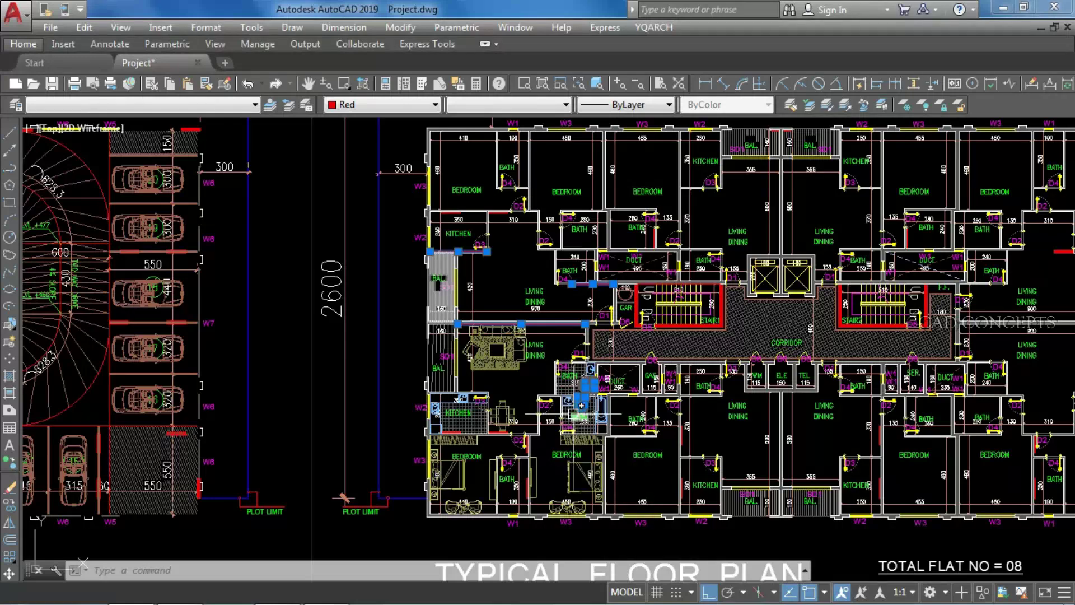
pyautogui.press('Escape')
pyautogui.press('Escape')
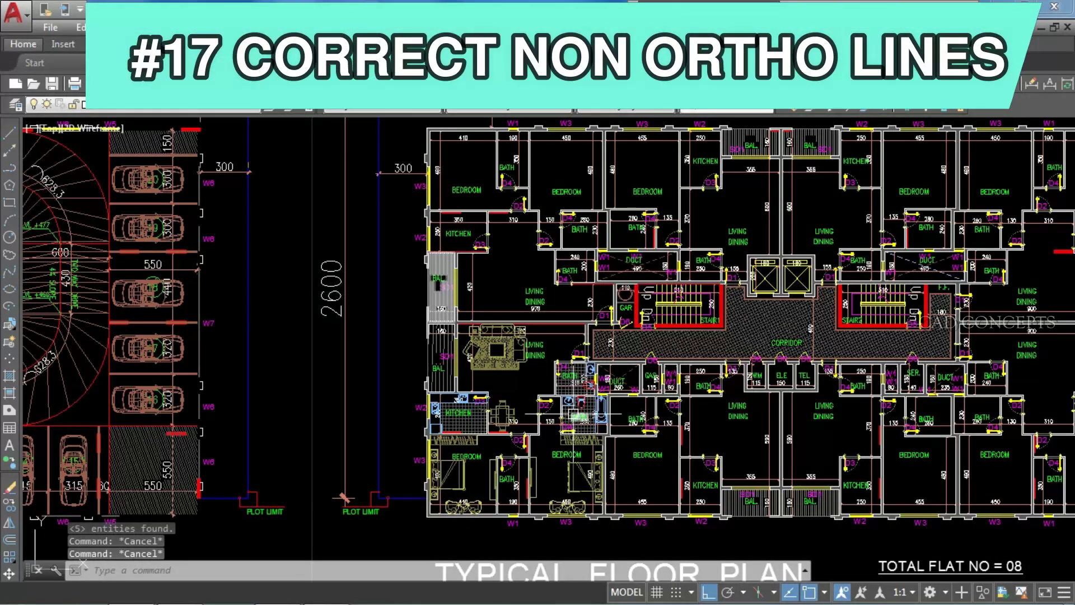
# Straighten the oblique red line on the upper-left kitchen's lower wall with the XGZ command.
pyautogui.scroll(8, 392, 289)
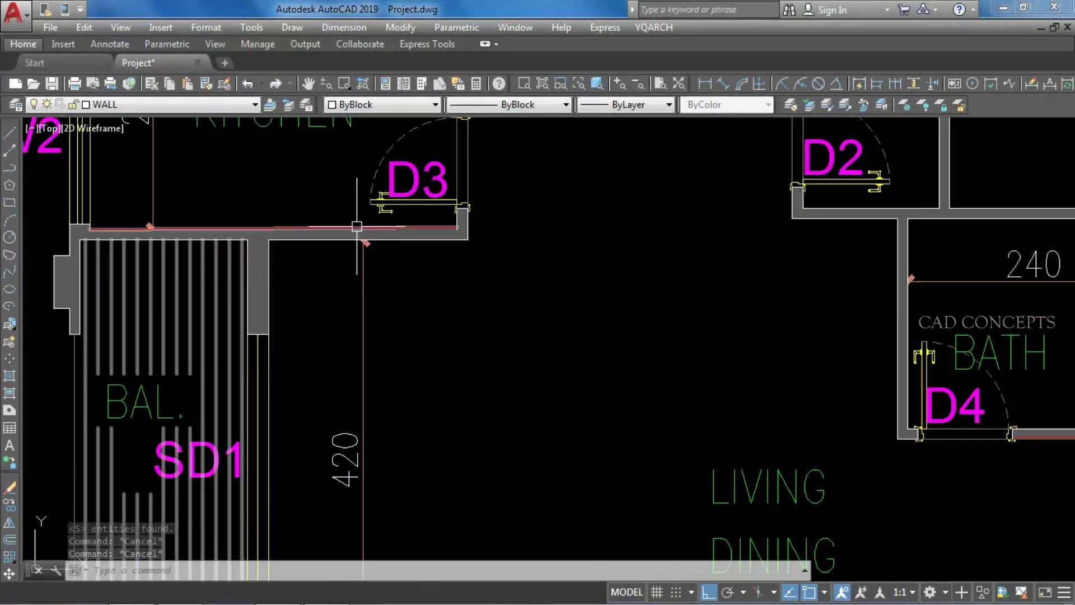
pyautogui.write('XG')
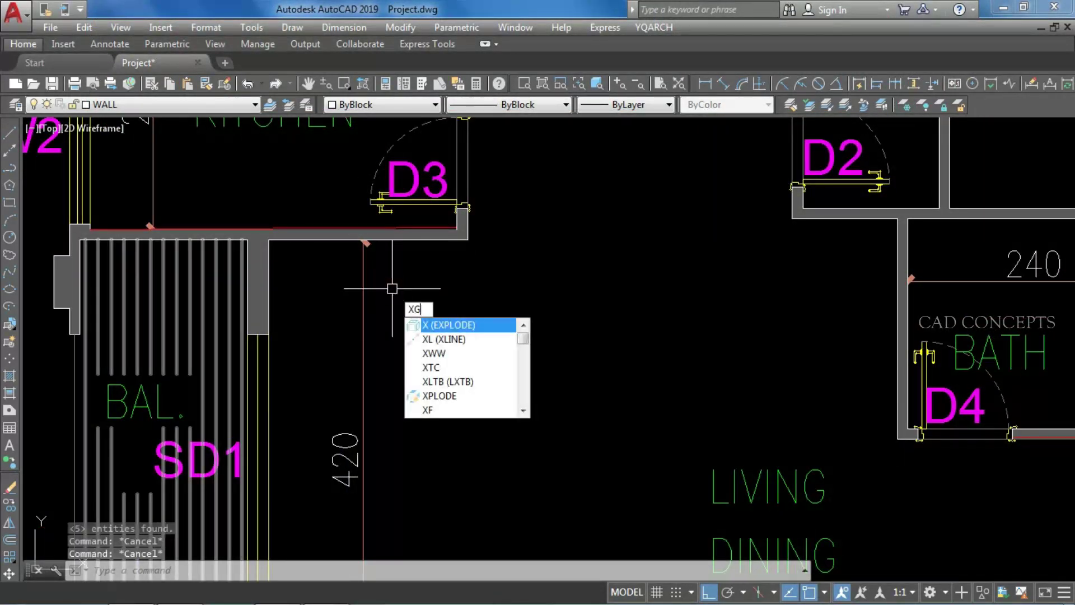
pyautogui.write('Z')
pyautogui.press('Return')
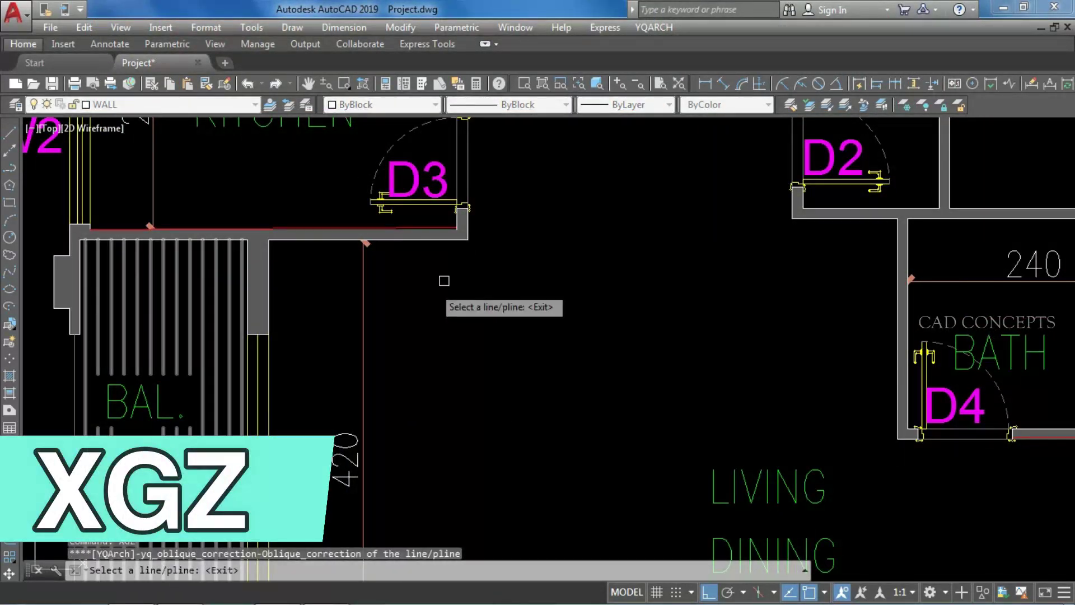
pyautogui.click(102, 230)
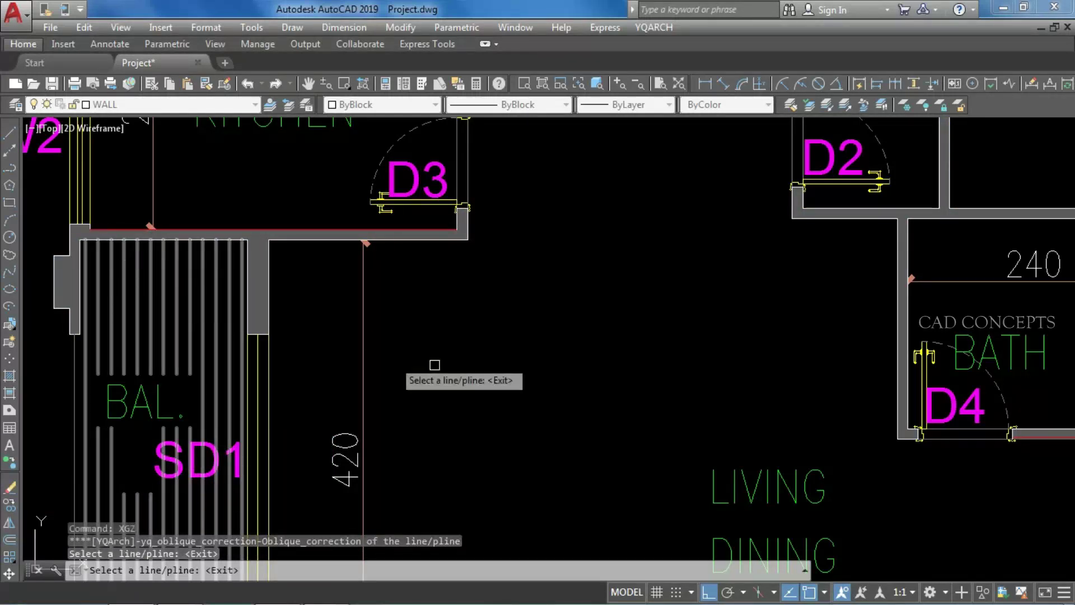
# Straighten the oblique red line on the bath's lower wall beside door D4 with XGZ.
pyautogui.moveTo(647, 369); pyautogui.dragTo(334, 323, button='middle')
pyautogui.scroll(4, 830, 422)
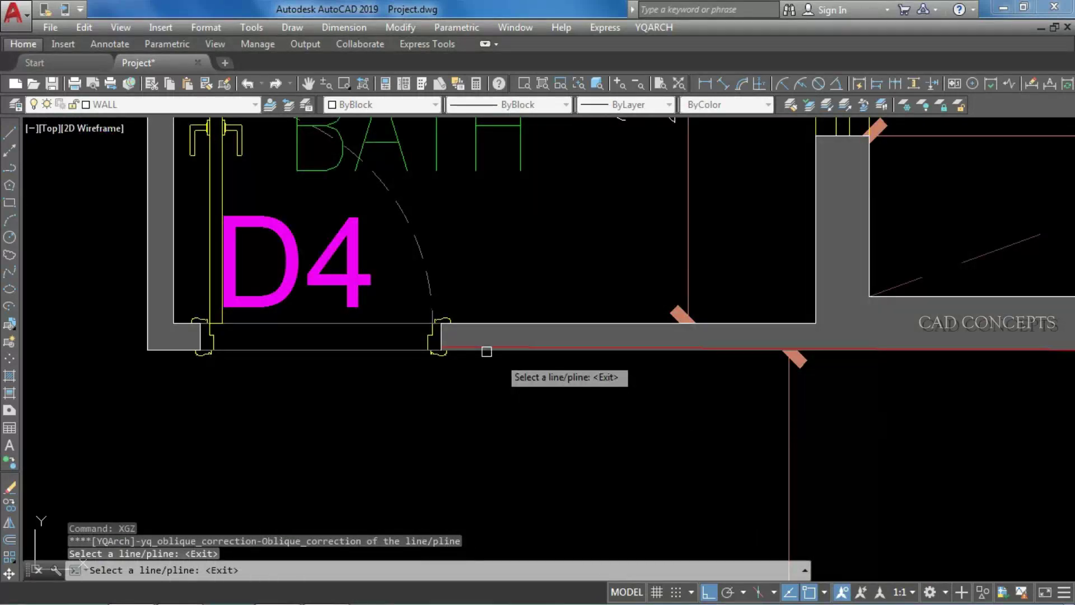
pyautogui.moveTo(534, 354); pyautogui.dragTo(381, 319, button='middle')
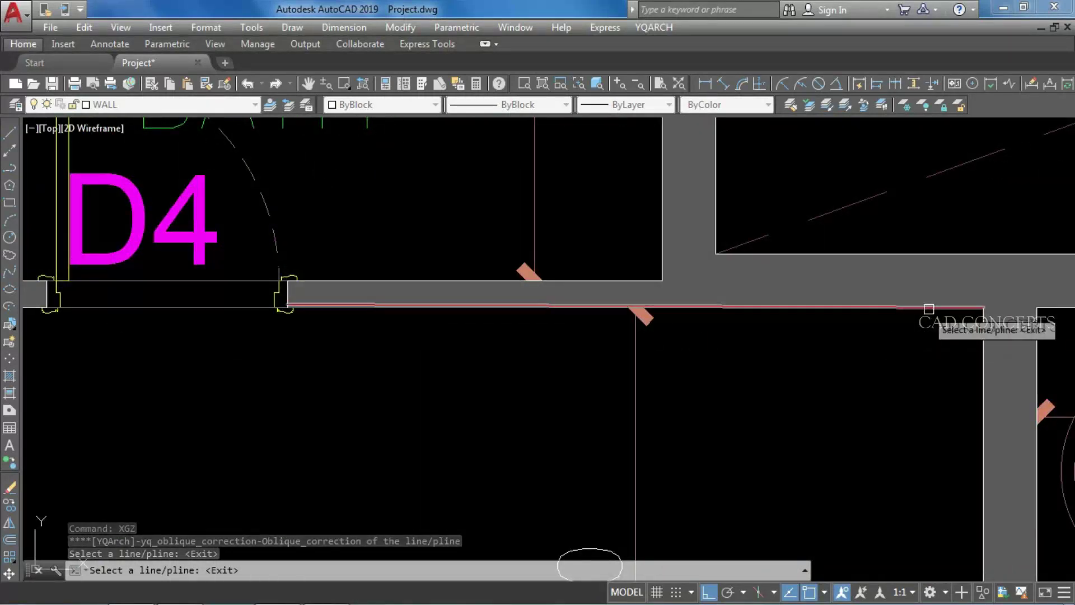
pyautogui.click(968, 305)
pyautogui.scroll(-6, 709, 235)
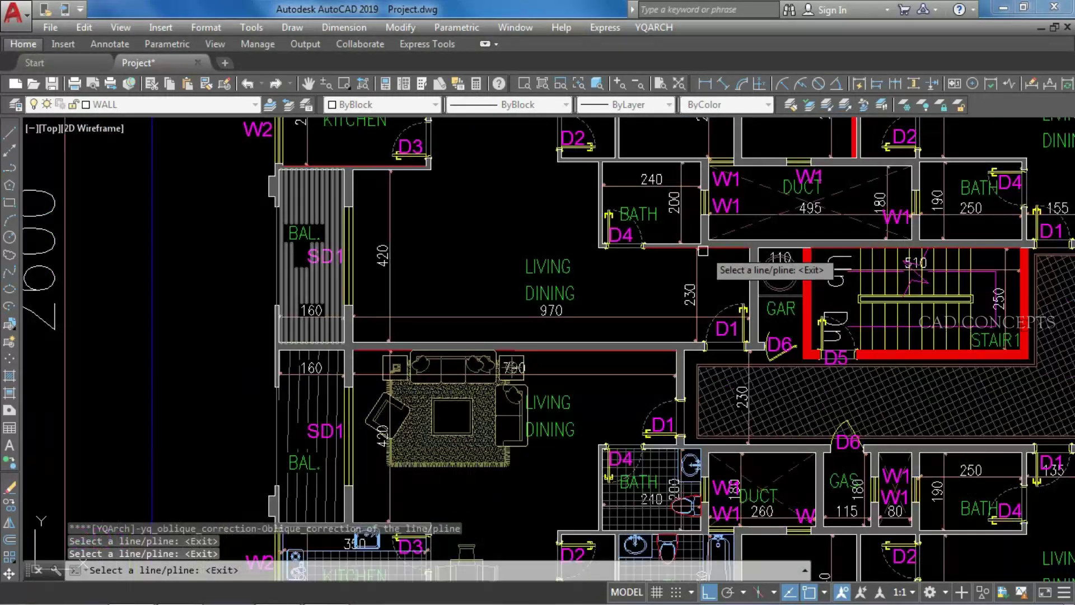
# Straighten the oblique red wall line above the furnished living room's sofa with XGZ.
pyautogui.scroll(3, 660, 372)
pyautogui.scroll(5, 660, 371)
pyautogui.scroll(-3, 660, 271)
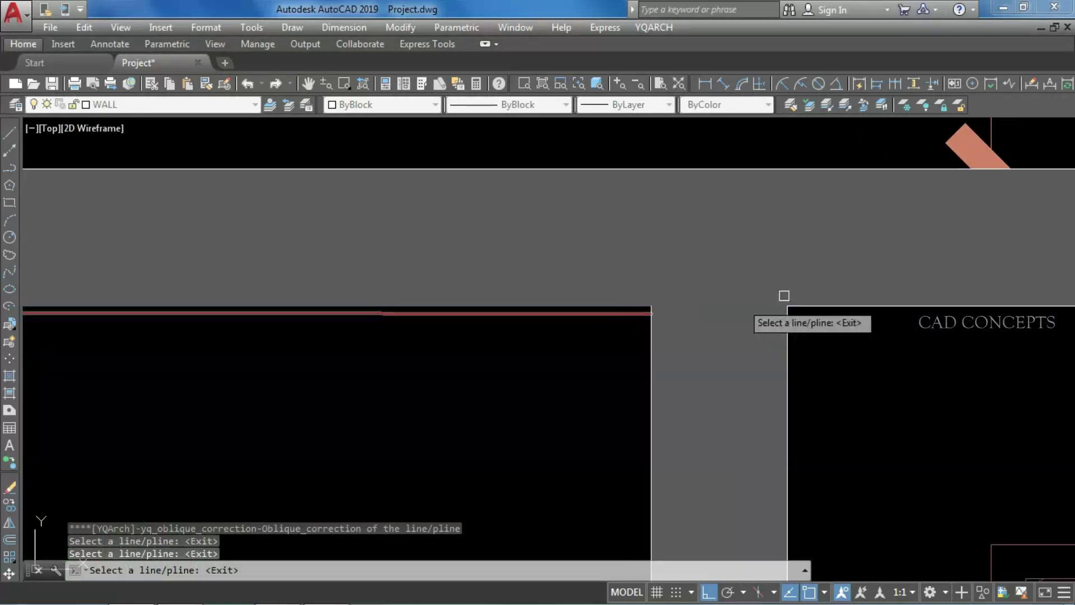
pyautogui.scroll(-5, 590, 352)
pyautogui.scroll(4, 223, 320)
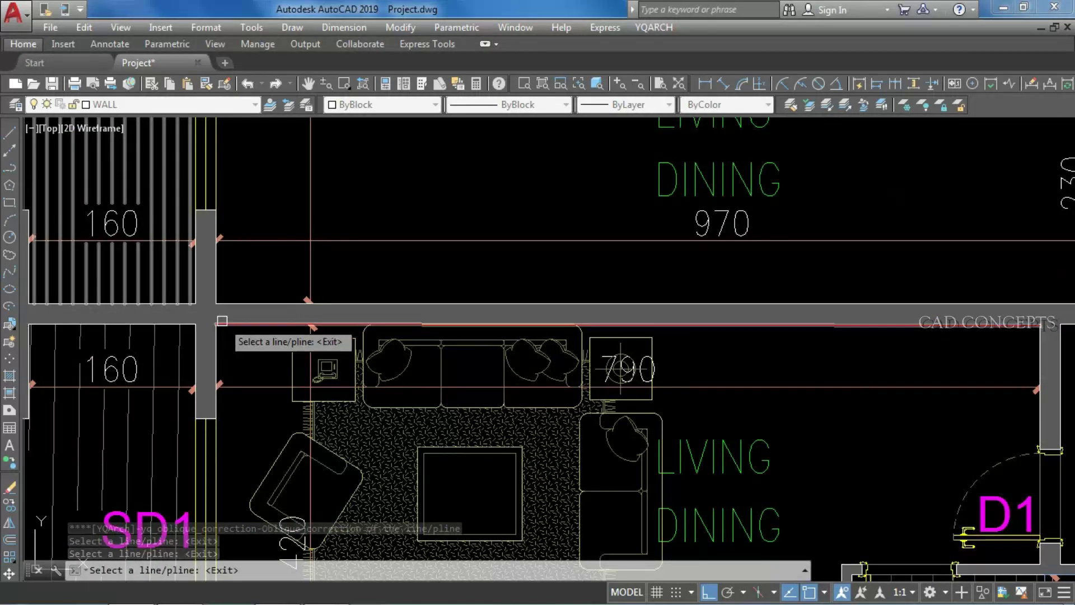
pyautogui.click(224, 322)
pyautogui.scroll(-5, 352, 243)
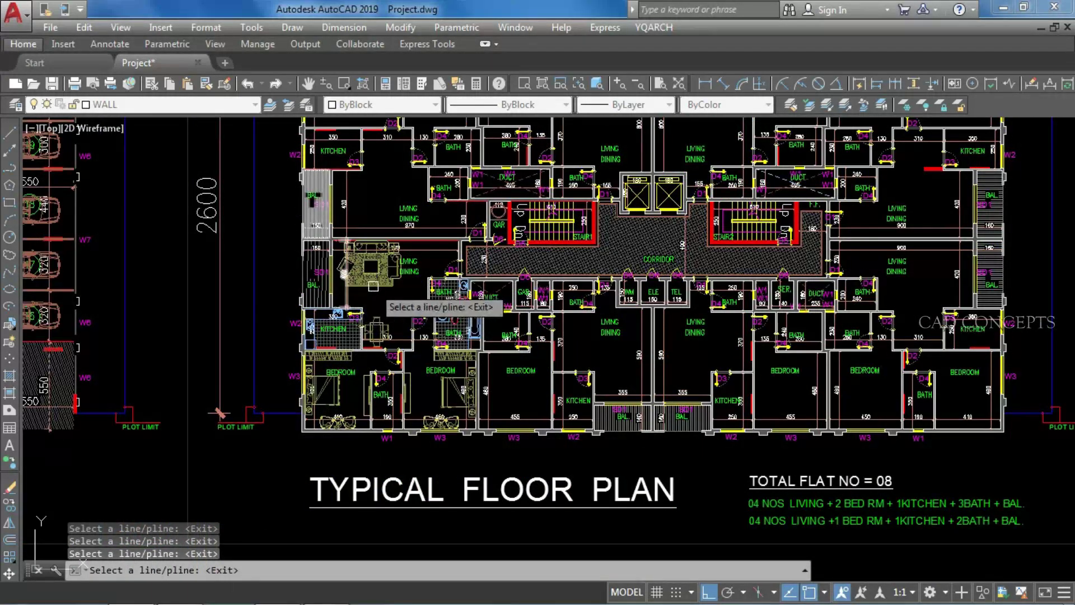
# Clear everything inside a rectangle around the furnished flat's lower 280-wide bath with the BX break-and-erase command.
pyautogui.scroll(3, 349, 341)
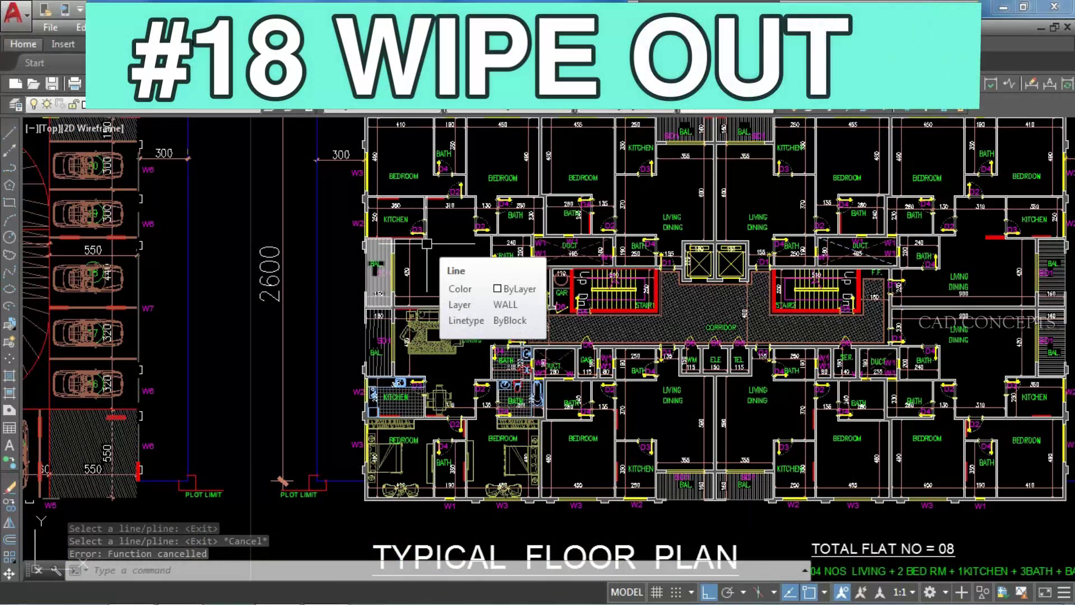
pyautogui.press('Escape')
pyautogui.scroll(-2, 427, 244)
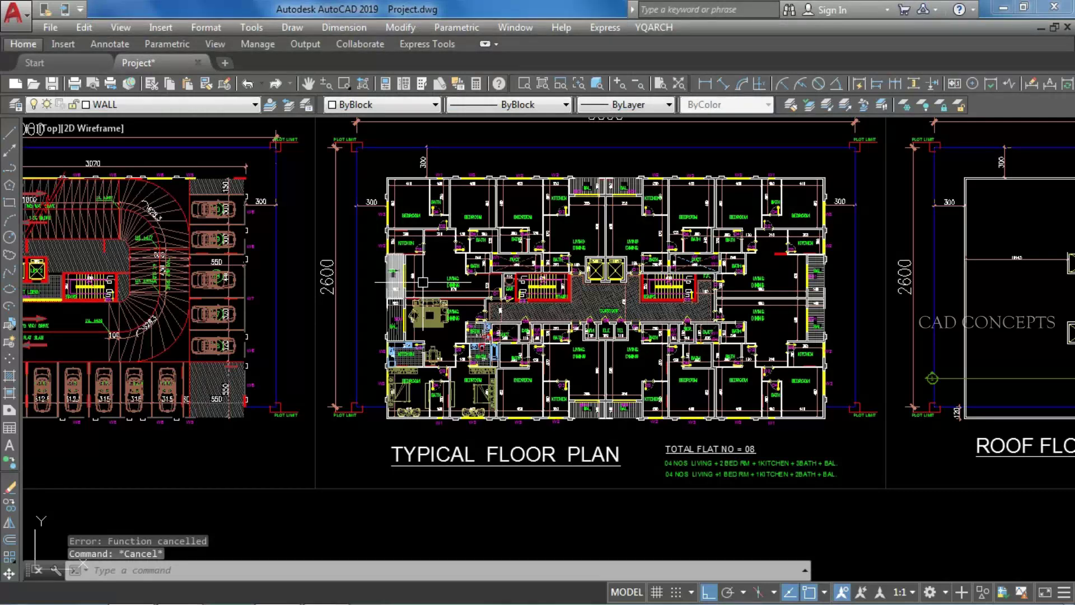
pyautogui.scroll(6, 559, 383)
pyautogui.write('BX')
pyautogui.press('Return')
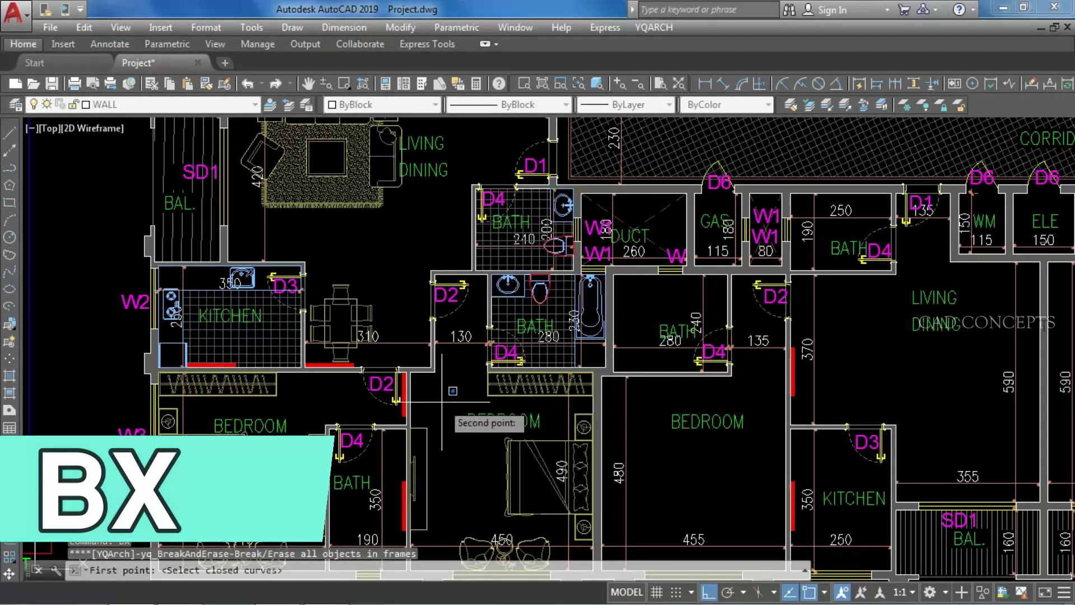
pyautogui.click(443, 402)
pyautogui.click(648, 219)
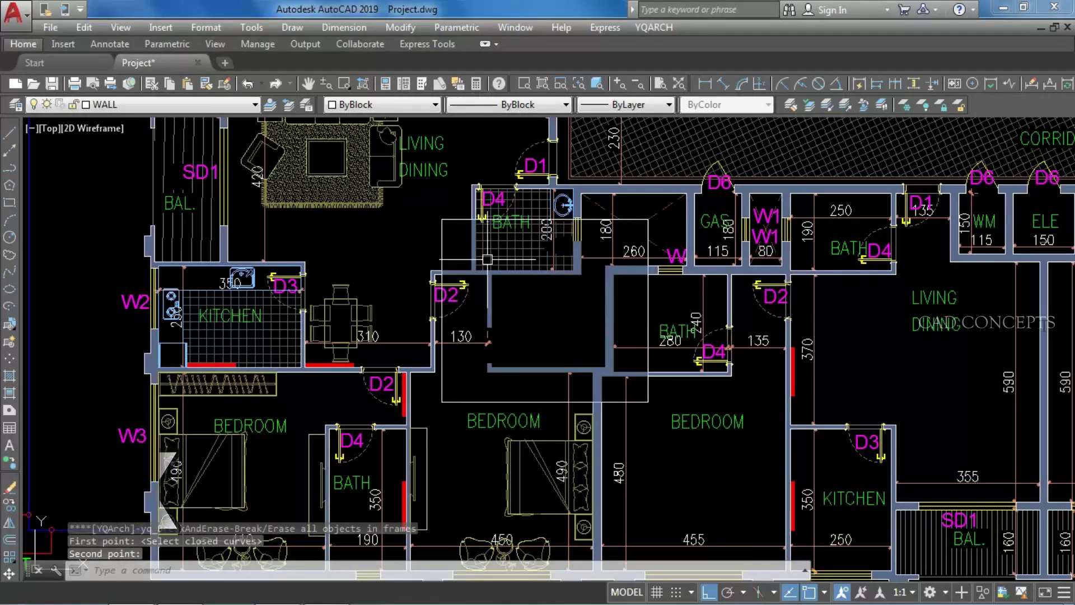
# Clear the area around the WM, ELE and TEL service rooms below the corridor with BX.
pyautogui.press('Return')
pyautogui.moveTo(1010, 341); pyautogui.dragTo(638, 360, button='middle')
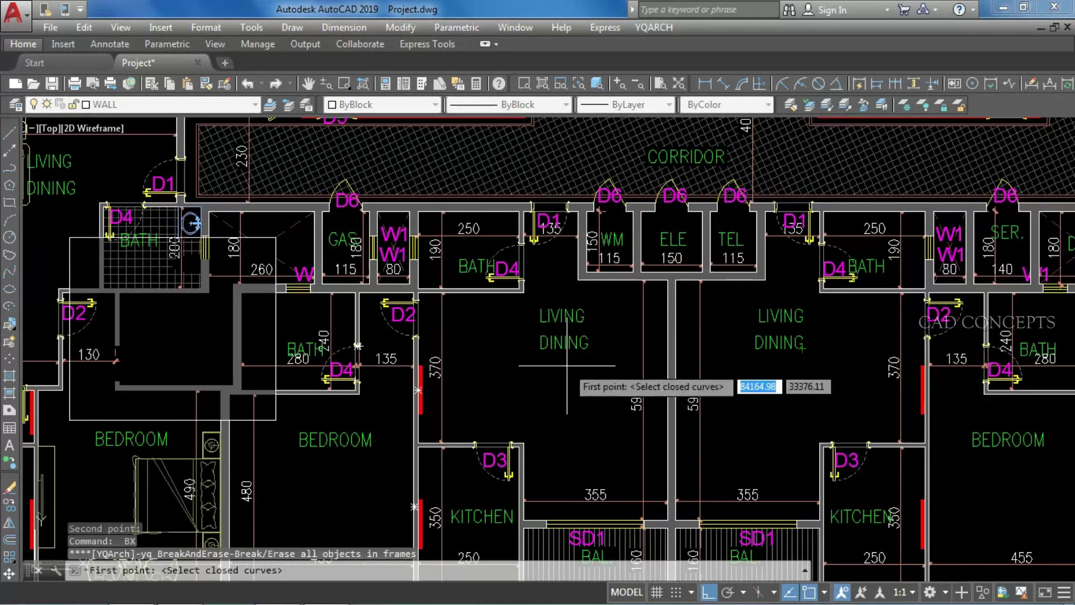
pyautogui.click(546, 370)
pyautogui.click(672, 140)
# Clear a rectangle around the SER. room and the narrow W1 shaft beside it with BX.
pyautogui.moveTo(933, 277); pyautogui.dragTo(510, 347, button='middle')
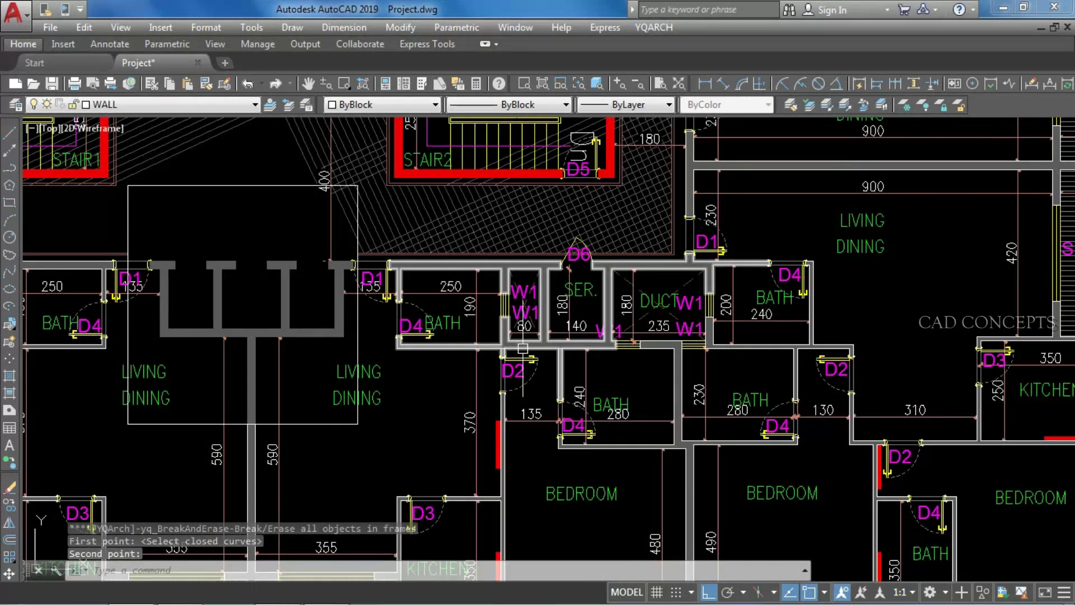
pyautogui.scroll(2, 510, 360)
pyautogui.press('Return')
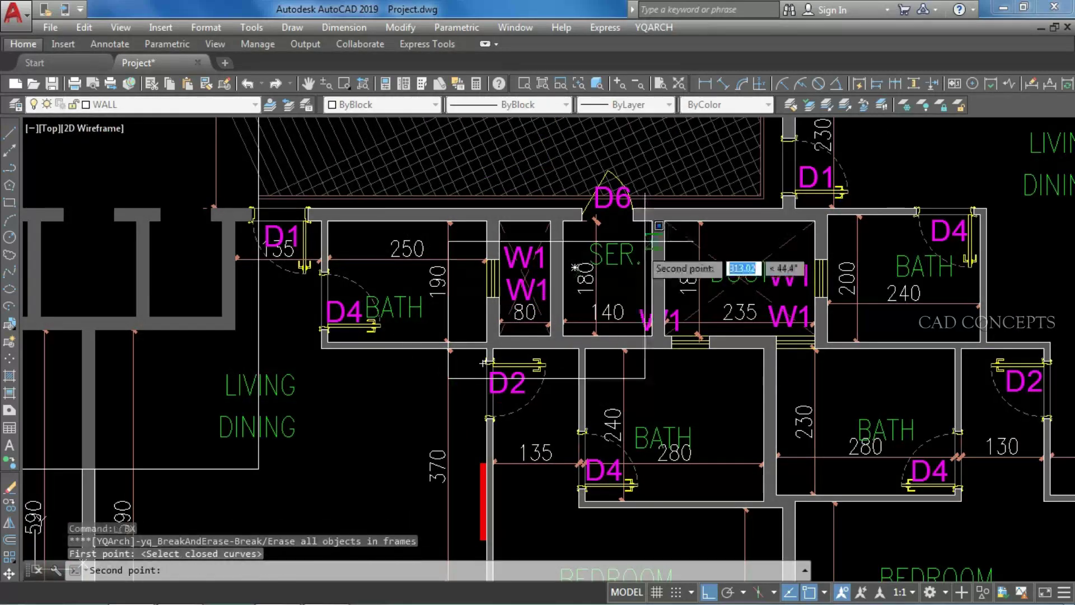
pyautogui.click(692, 159)
# Clear the 240-wide bath beside the SER. room's duct and the D2 doorway of the corner bedroom with BX.
pyautogui.moveTo(735, 349); pyautogui.dragTo(403, 357, button='middle')
pyautogui.write('BX')
pyautogui.press('Return')
pyautogui.click(463, 378)
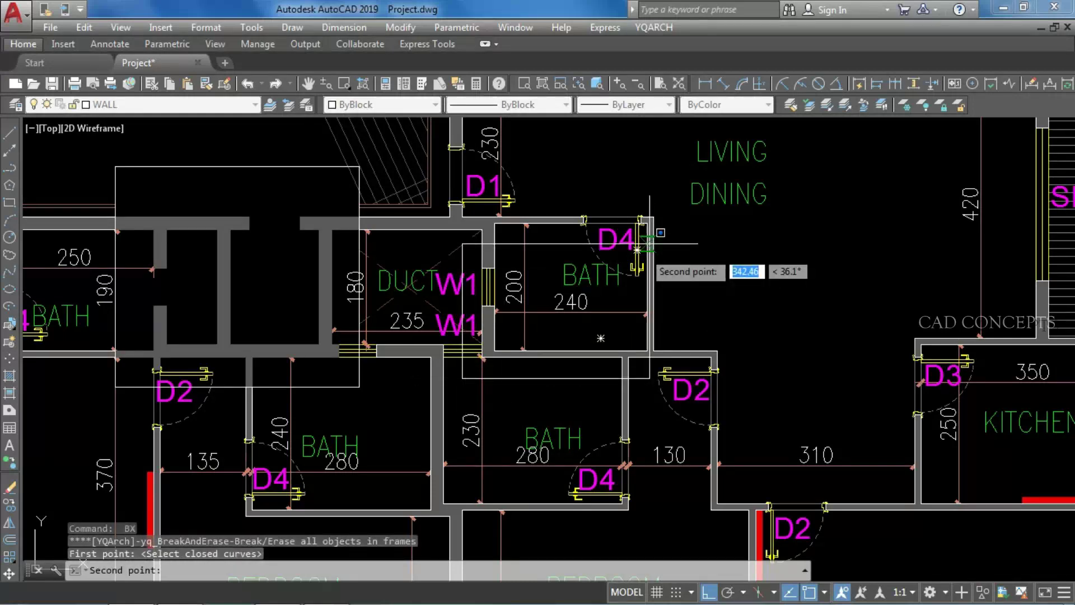
pyautogui.click(677, 203)
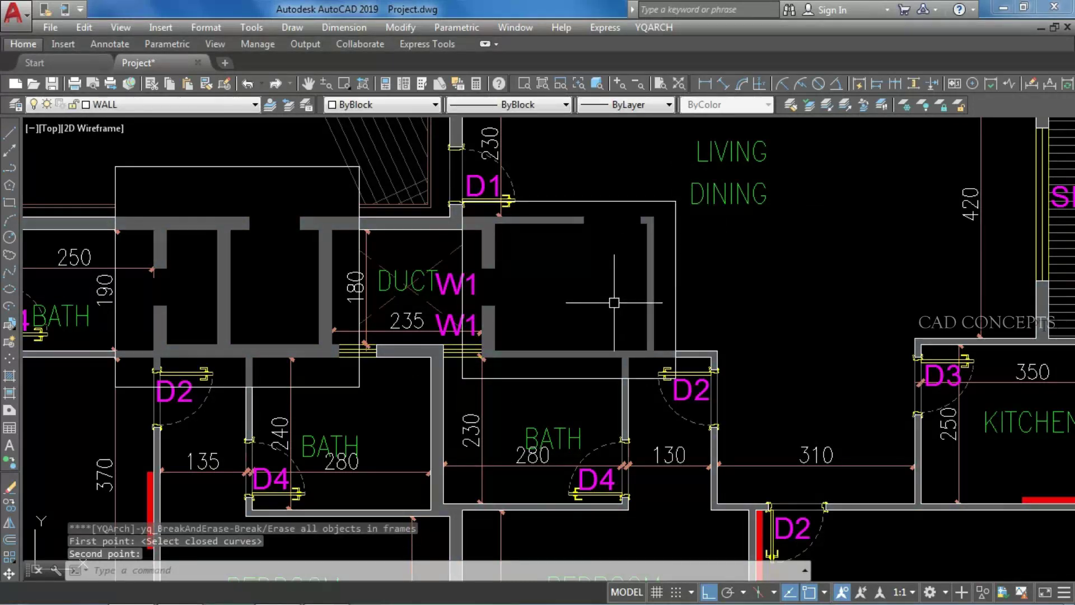
pyautogui.scroll(4, 628, 346)
pyautogui.scroll(-3, 631, 307)
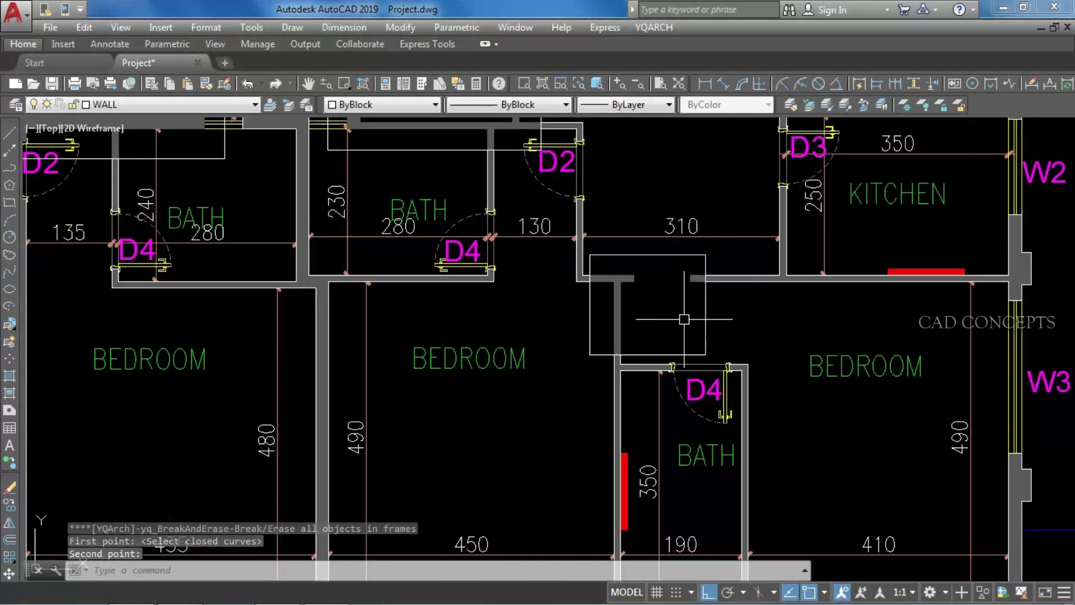
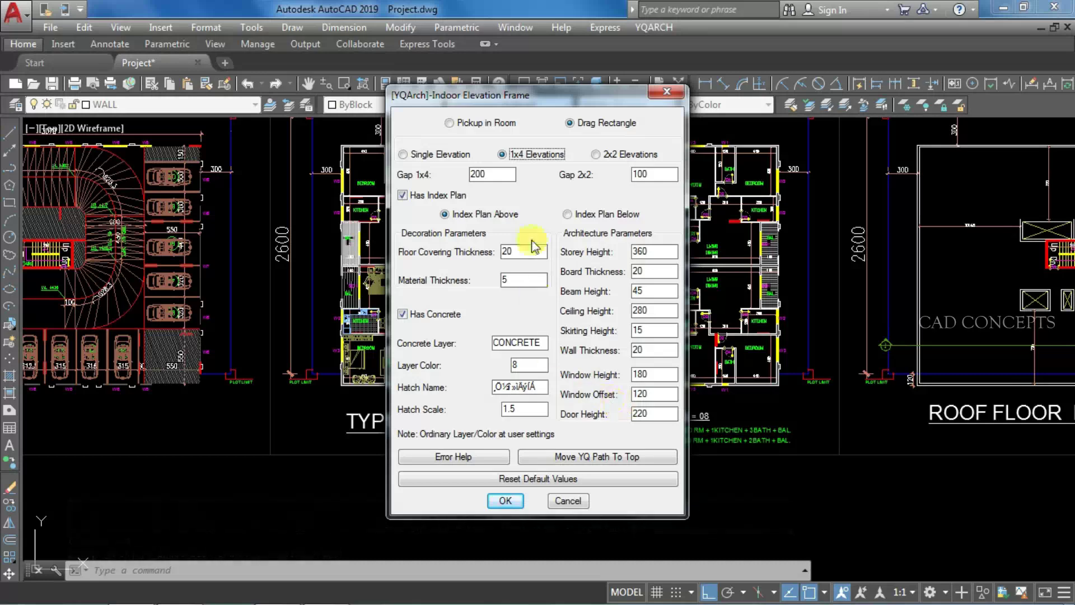
# Accept the 1x4 drag-rectangle indoor elevation settings and frame the typical floor plan from its lower-left to its upper-right outer corner.
pyautogui.click(506, 501)
pyautogui.scroll(4, 369, 426)
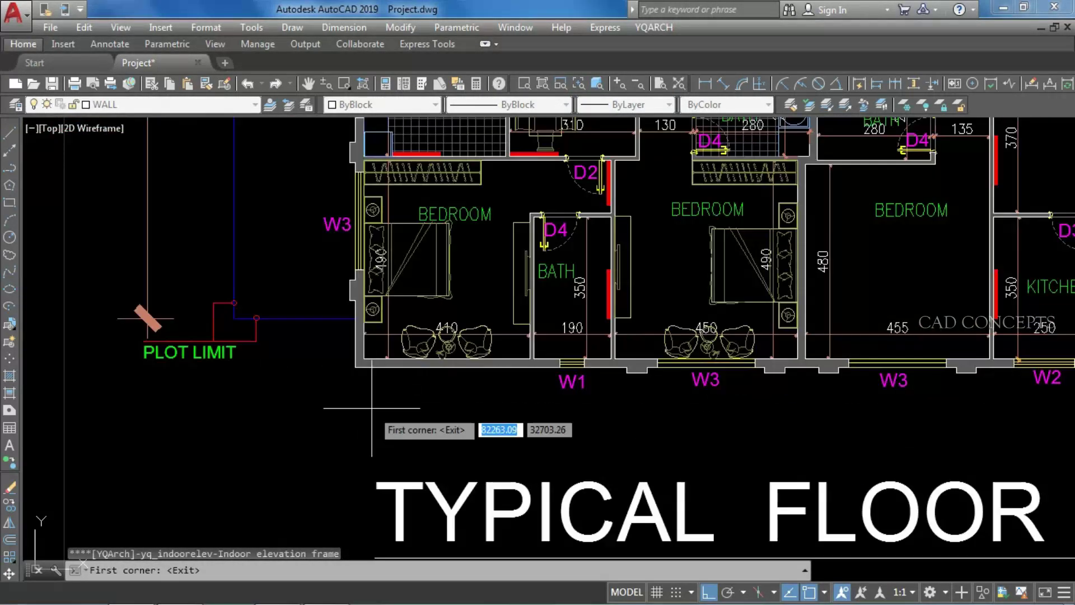
pyautogui.click(355, 367)
pyautogui.scroll(-5, 240, 448)
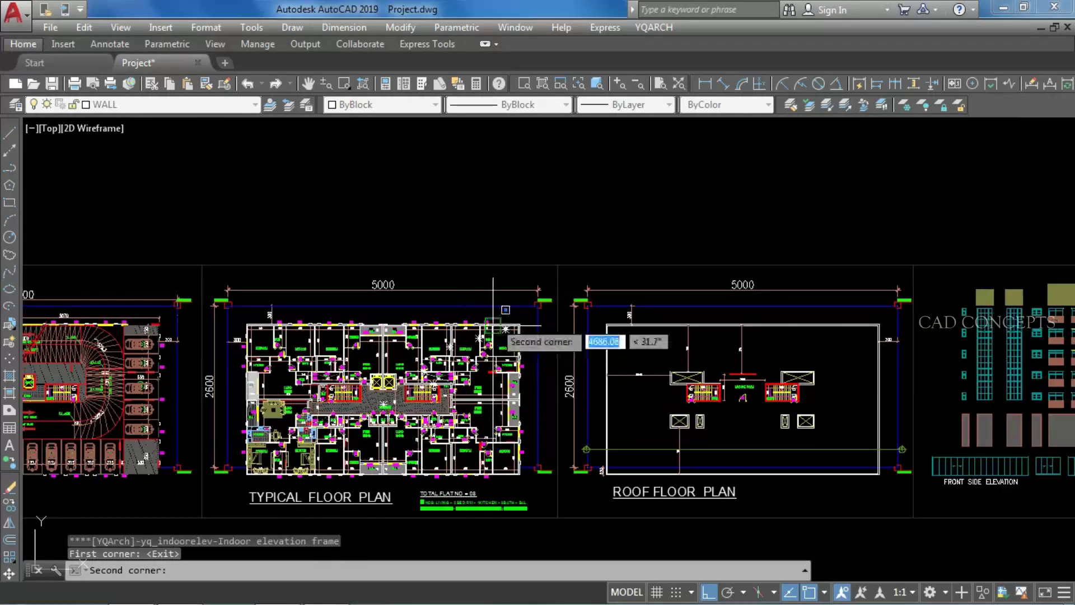
pyautogui.scroll(6, 493, 325)
pyautogui.click(600, 353)
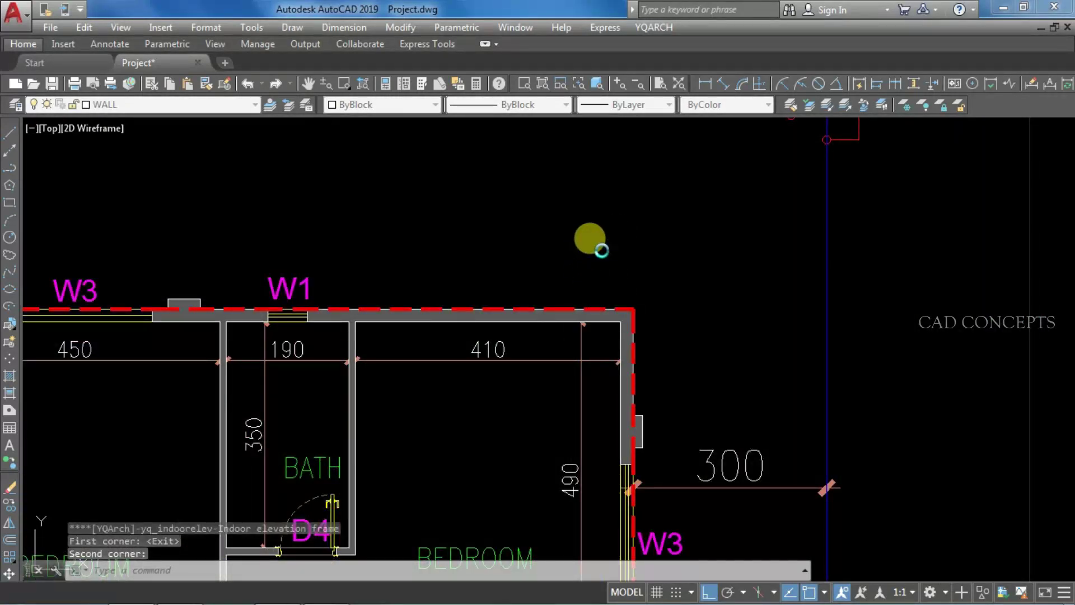
# Place the row of four indoor elevations with their index plans below the typical floor plan.
pyautogui.scroll(-7, 590, 238)
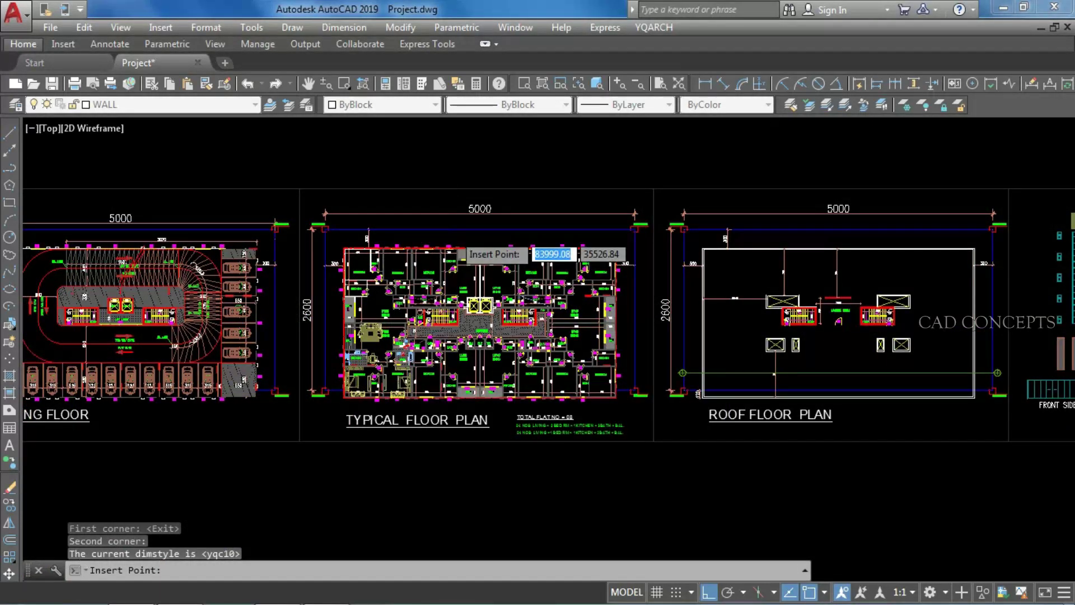
pyautogui.scroll(-3, 492, 432)
pyautogui.scroll(6, 471, 432)
pyautogui.click(470, 420)
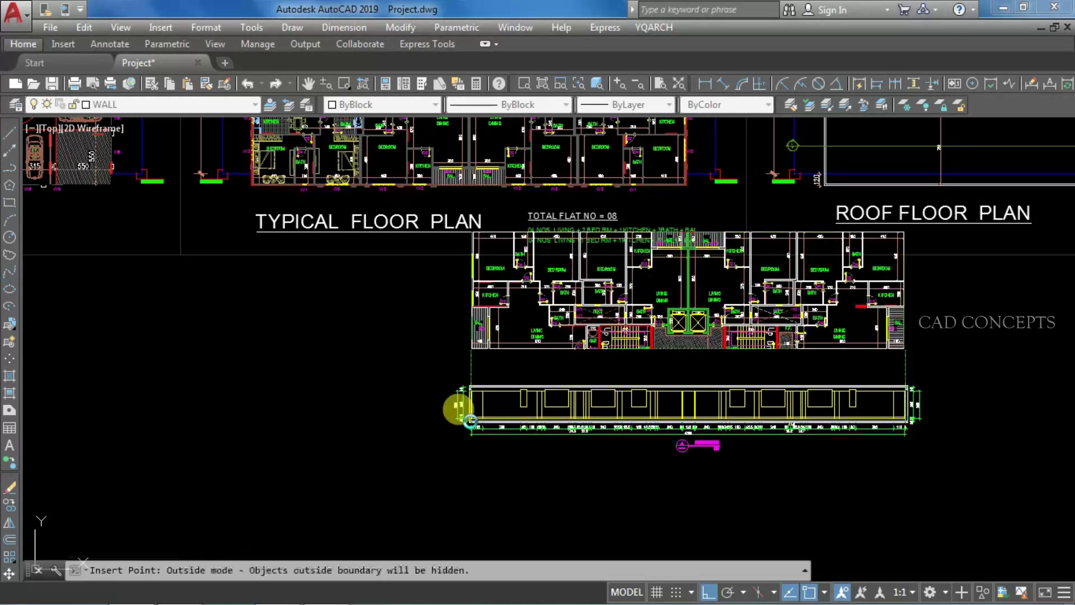
pyautogui.scroll(-6, 470, 420)
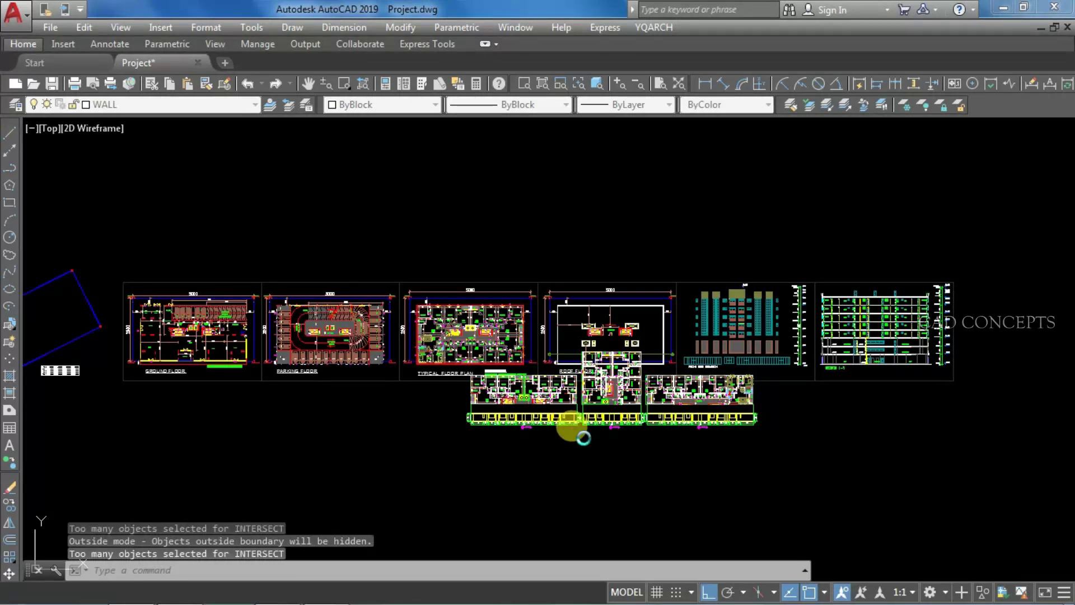
# Move the four elevations and their index plans straight down, clear of the row of drawing sheets.
pyautogui.click(888, 432)
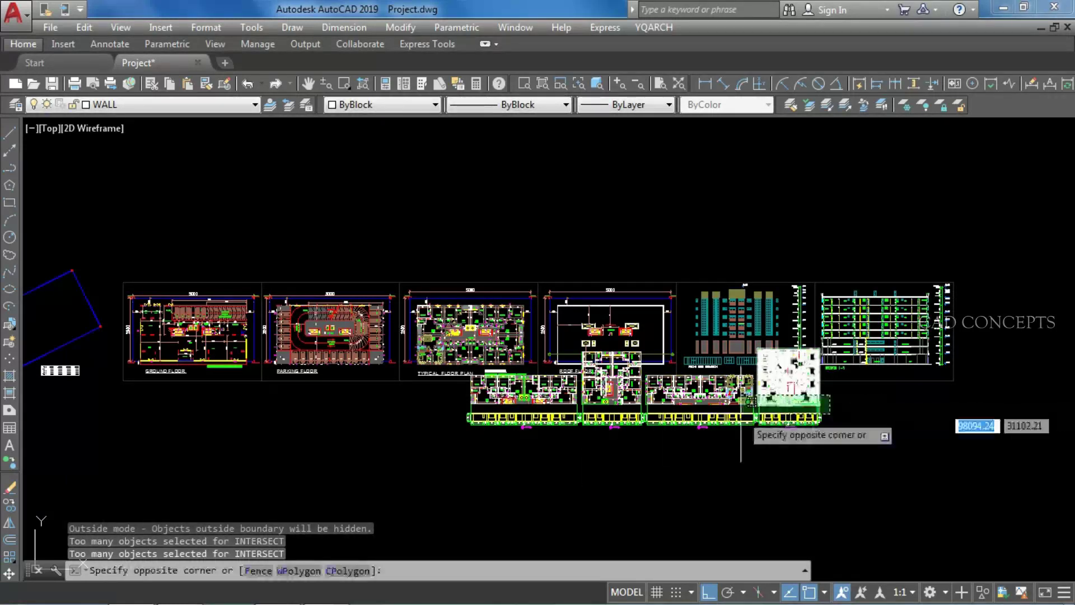
pyautogui.click(439, 395)
pyautogui.write('m')
pyautogui.press('Return')
pyautogui.click(425, 433)
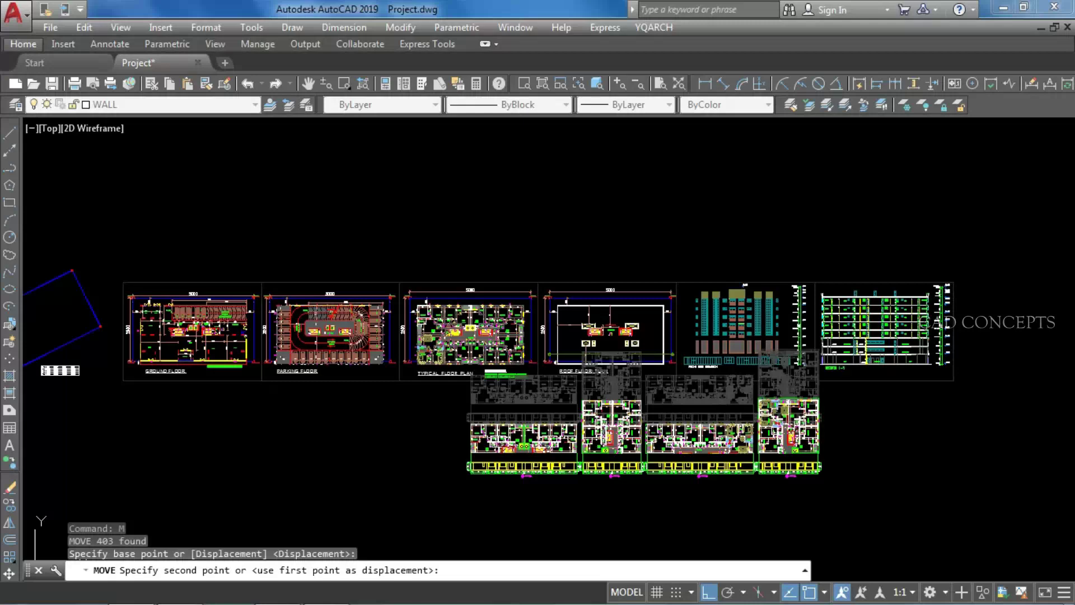
pyautogui.click(571, 428)
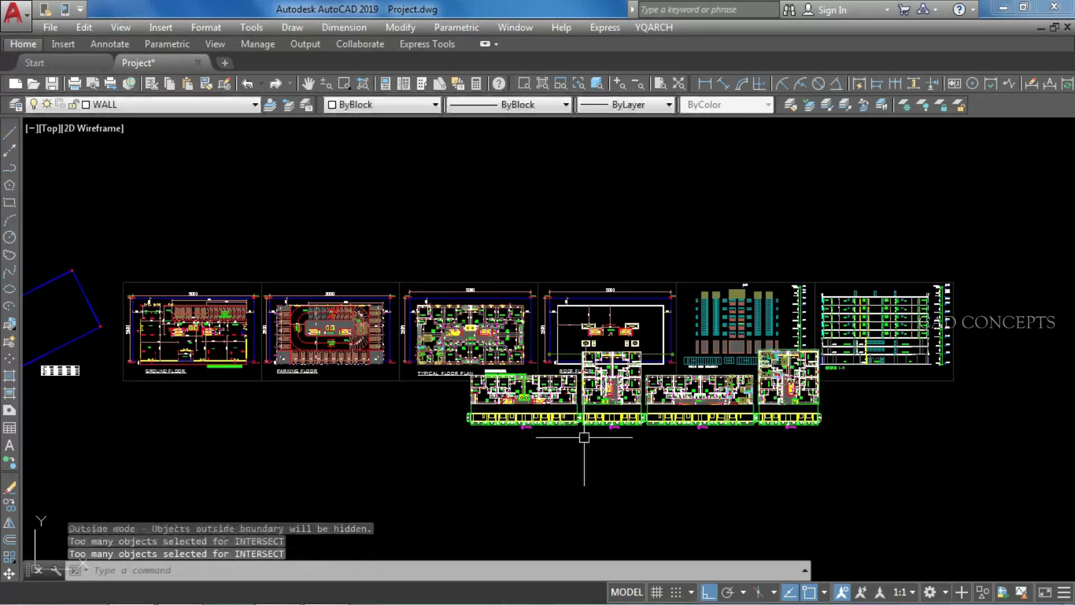
pyautogui.hotkey('ctrl', 'z')
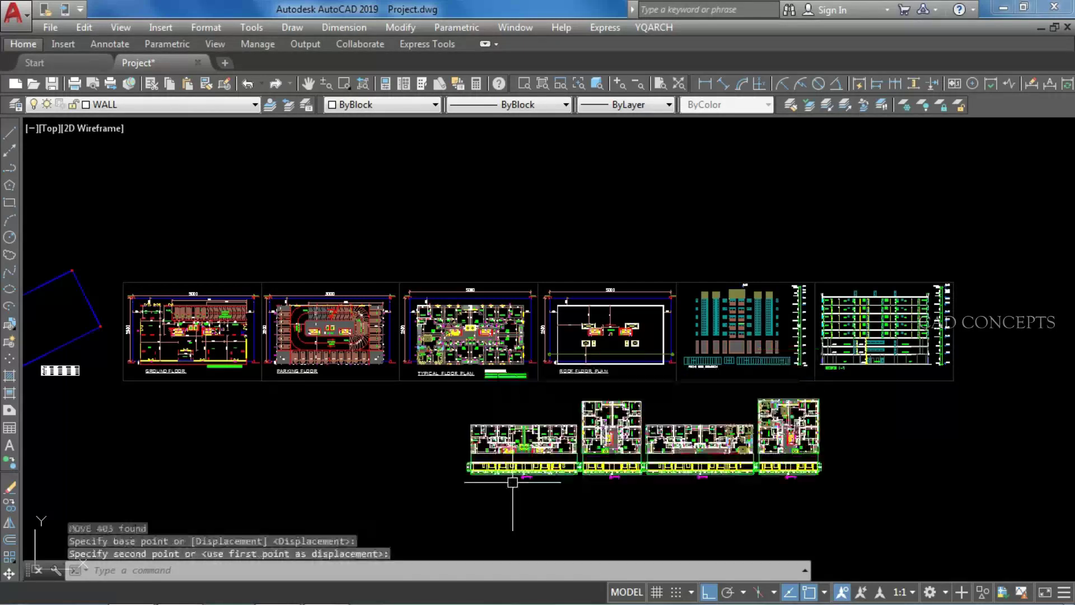
# Examine the openings, dimensions, slab hatching and titles of indoor elevations A, B and C with their index plans.
pyautogui.scroll(6, 521, 437)
pyautogui.scroll(5, 233, 420)
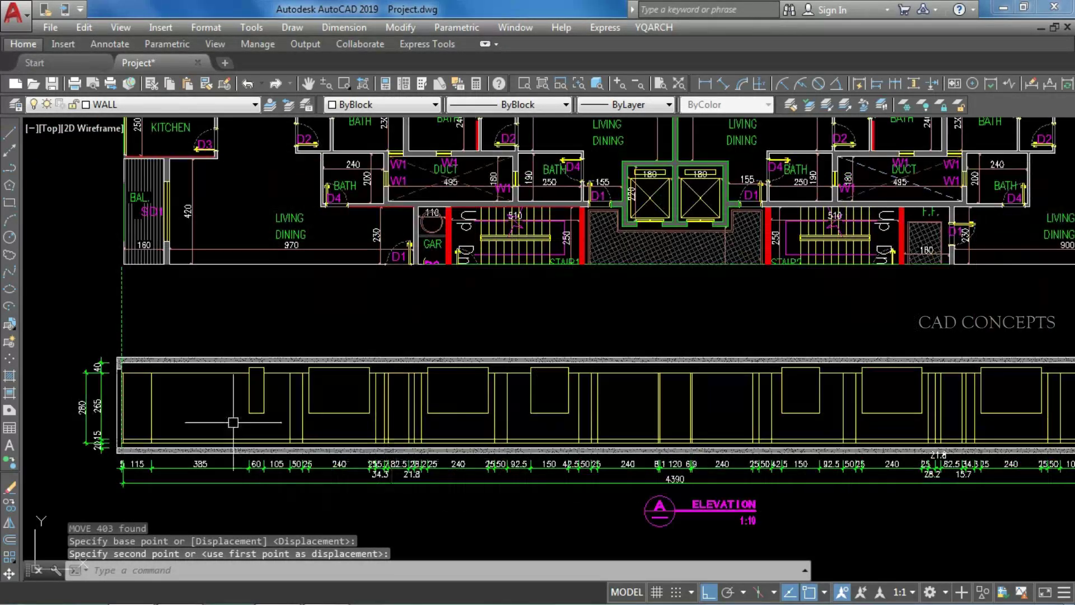
pyautogui.scroll(-1, 398, 381)
pyautogui.scroll(-5, 398, 382)
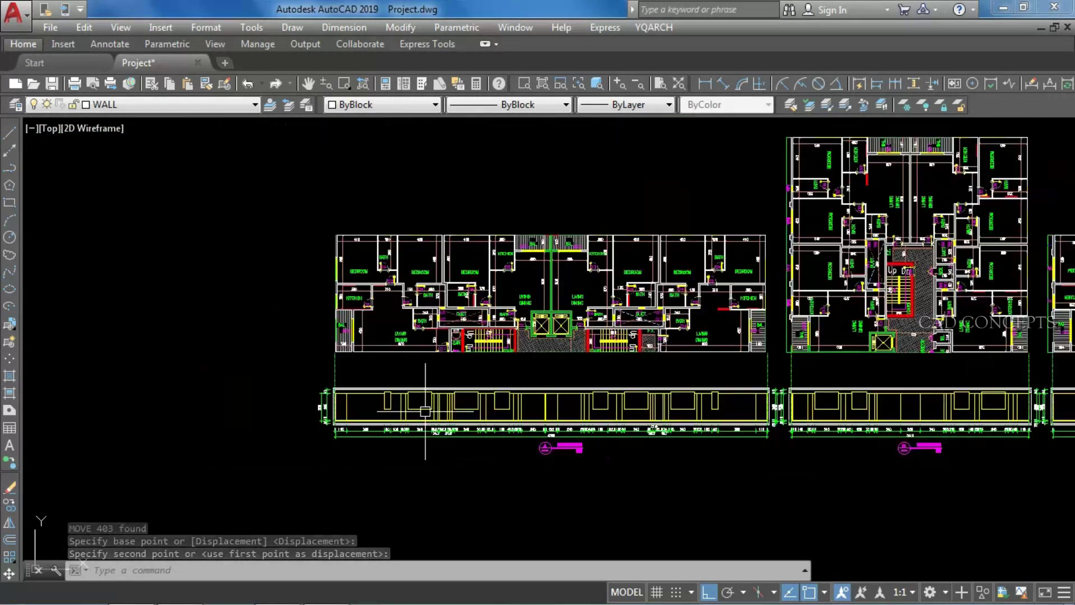
pyautogui.scroll(5, 576, 429)
pyautogui.scroll(3, 575, 429)
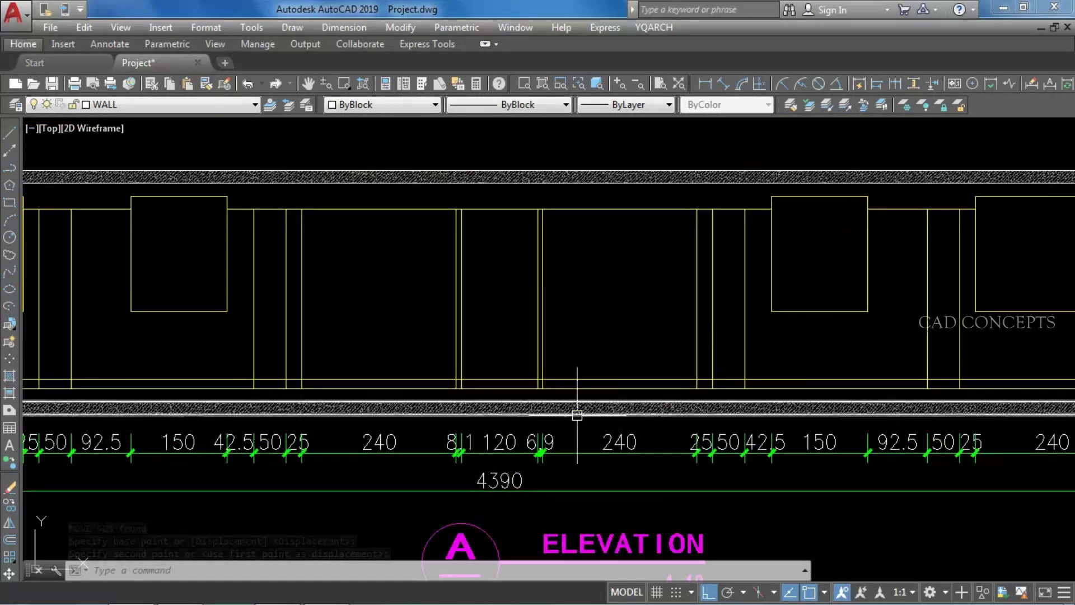
pyautogui.scroll(-4, 616, 364)
pyautogui.scroll(2, 706, 321)
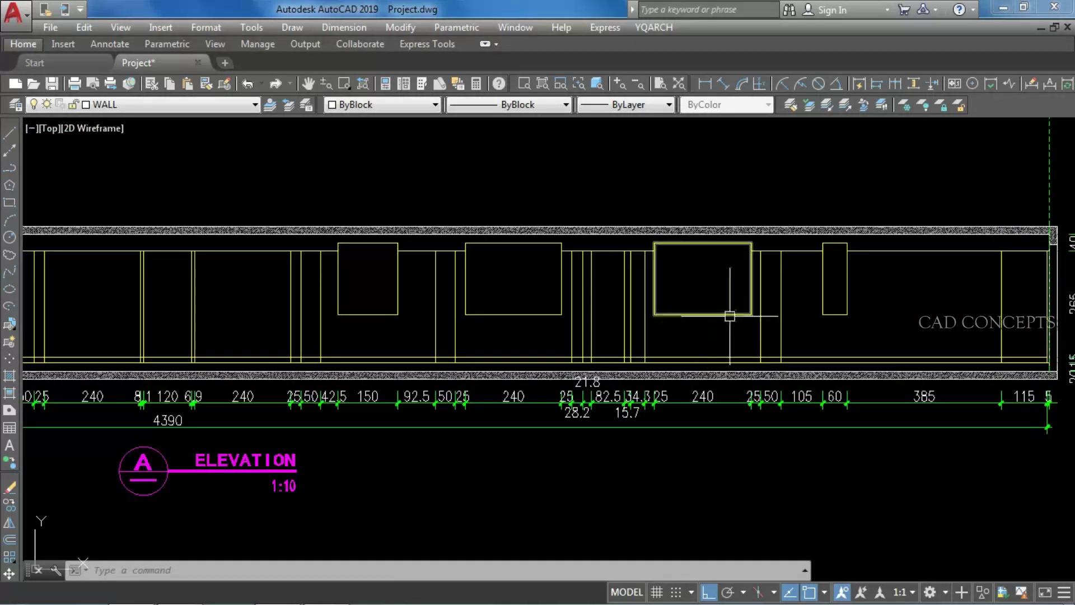
pyautogui.scroll(-2, 633, 409)
pyautogui.scroll(-3, 633, 409)
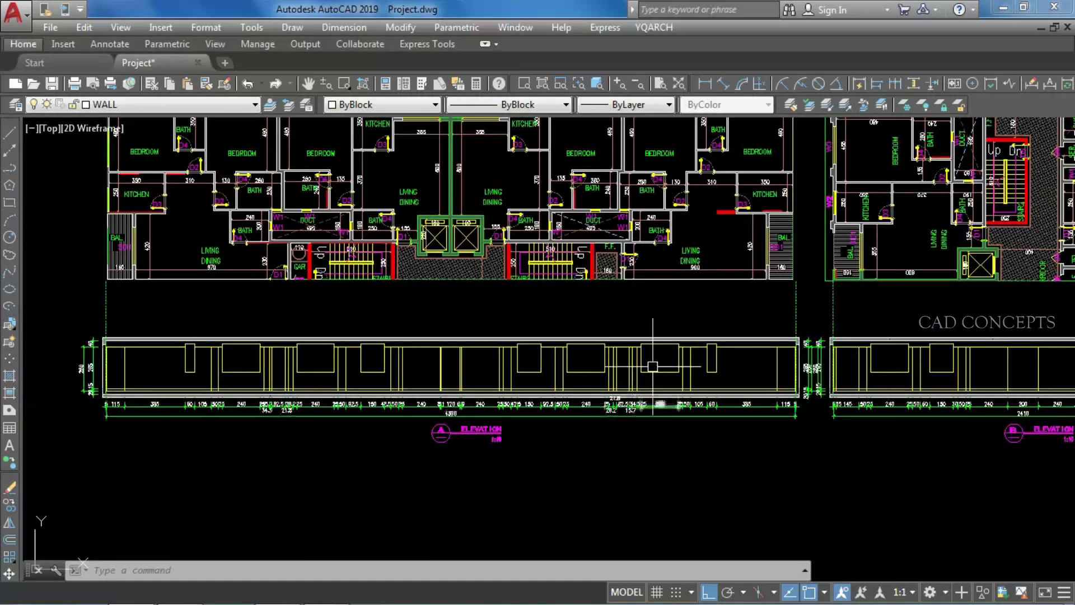
pyautogui.scroll(-2, 672, 361)
pyautogui.scroll(5, 895, 381)
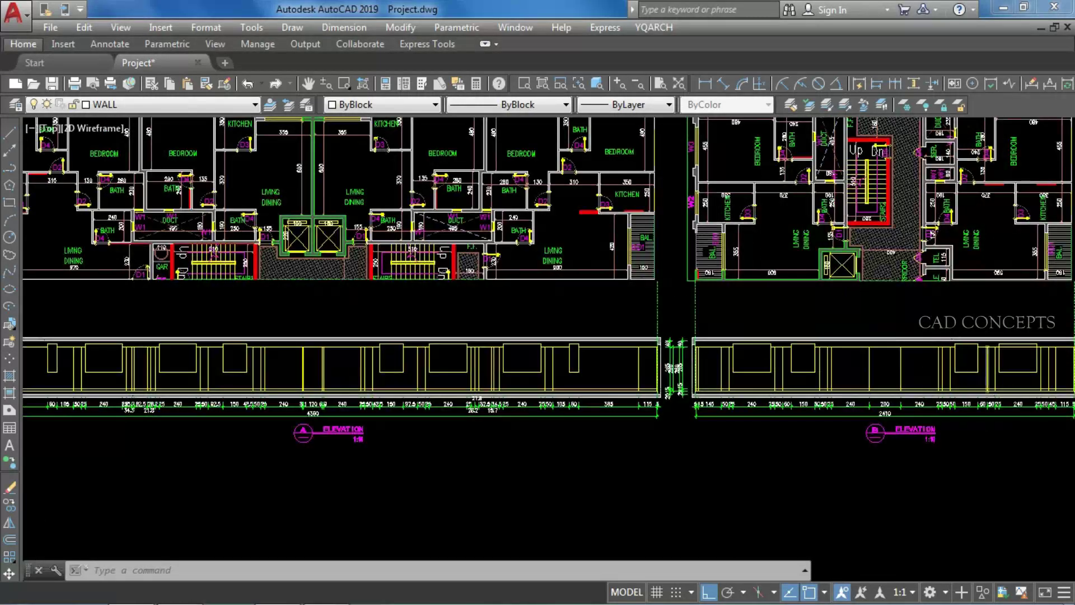
pyautogui.scroll(-3, 353, 312)
pyautogui.scroll(-3, 629, 372)
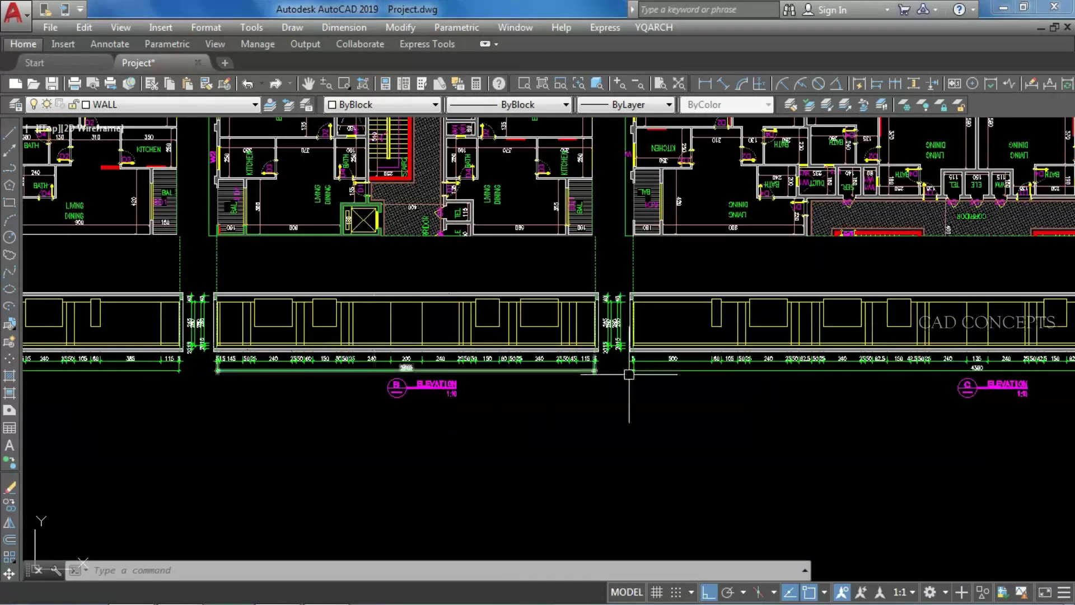
pyautogui.scroll(3, 583, 329)
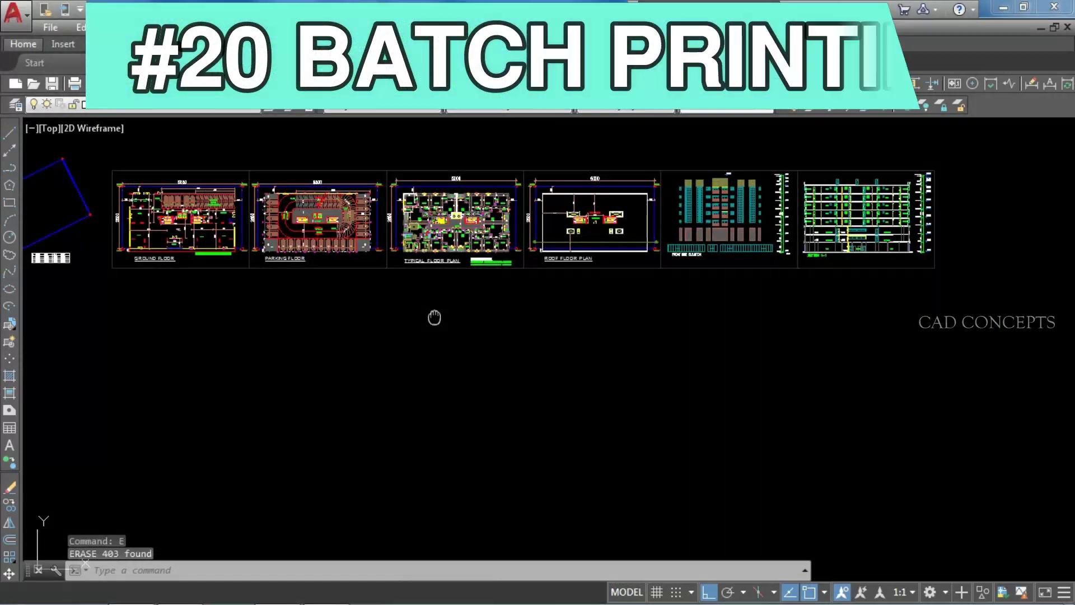
# Start batch plotting with the BPT command and set the paper to ISO full bleed A2 (594.00 x 420.00 MM).
pyautogui.moveTo(435, 317); pyautogui.dragTo(482, 336, button='middle')
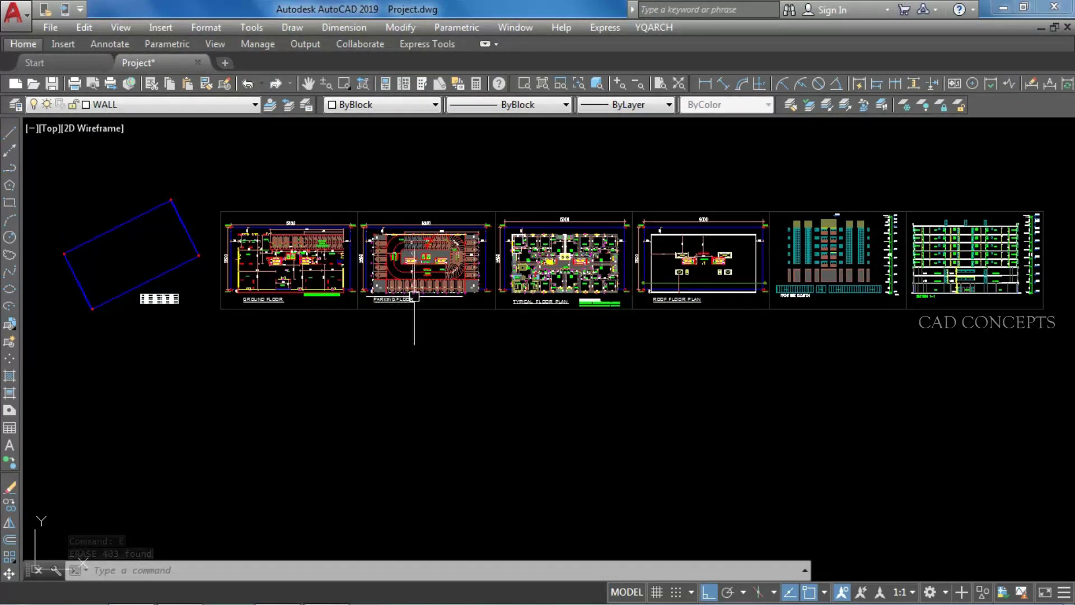
pyautogui.moveTo(415, 296)
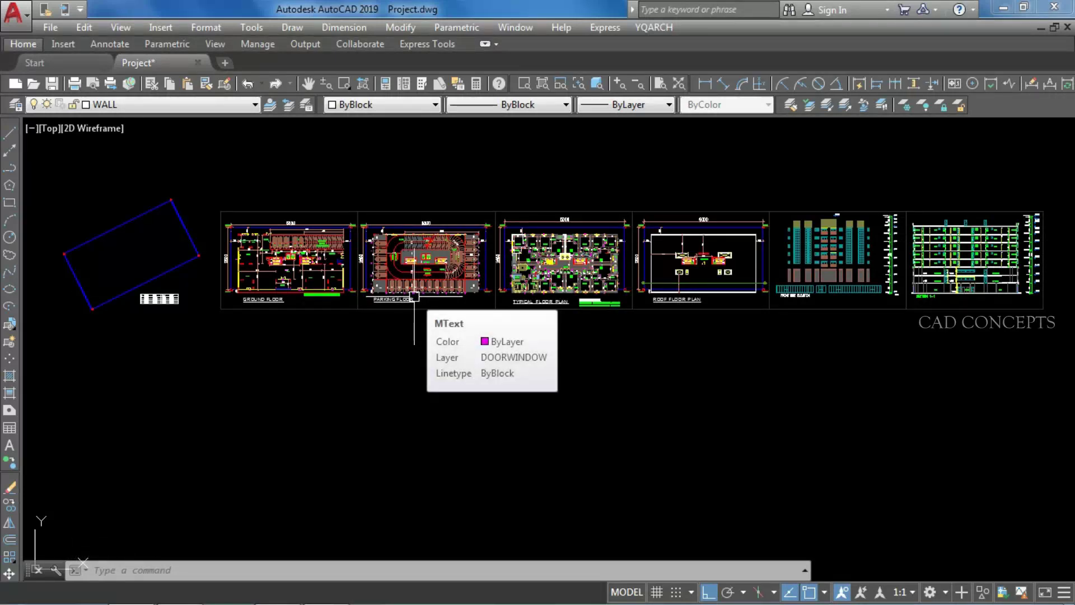
pyautogui.write('BPT')
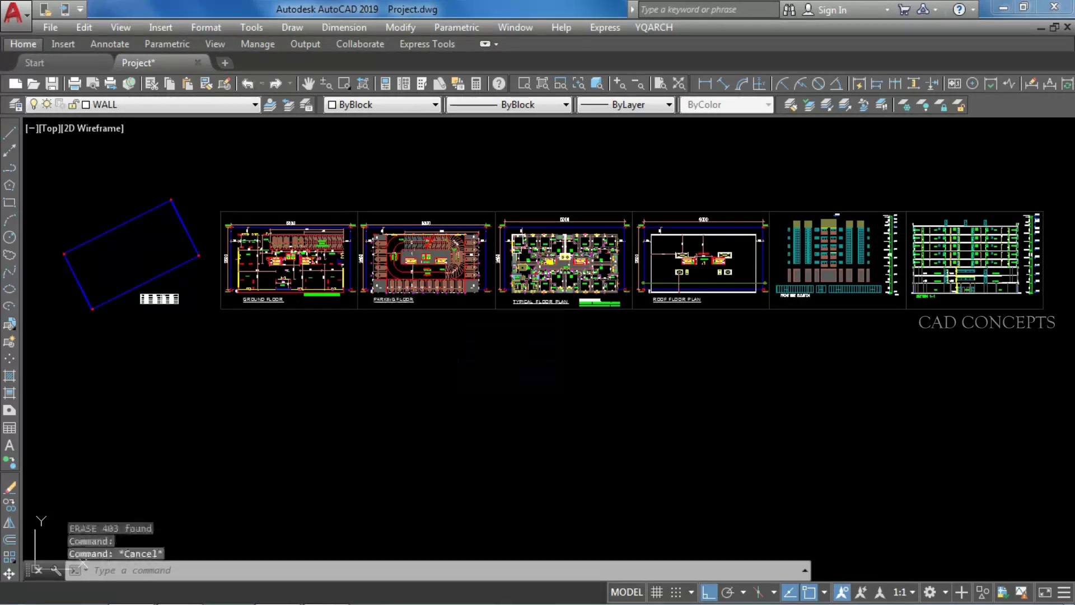
pyautogui.press('Return')
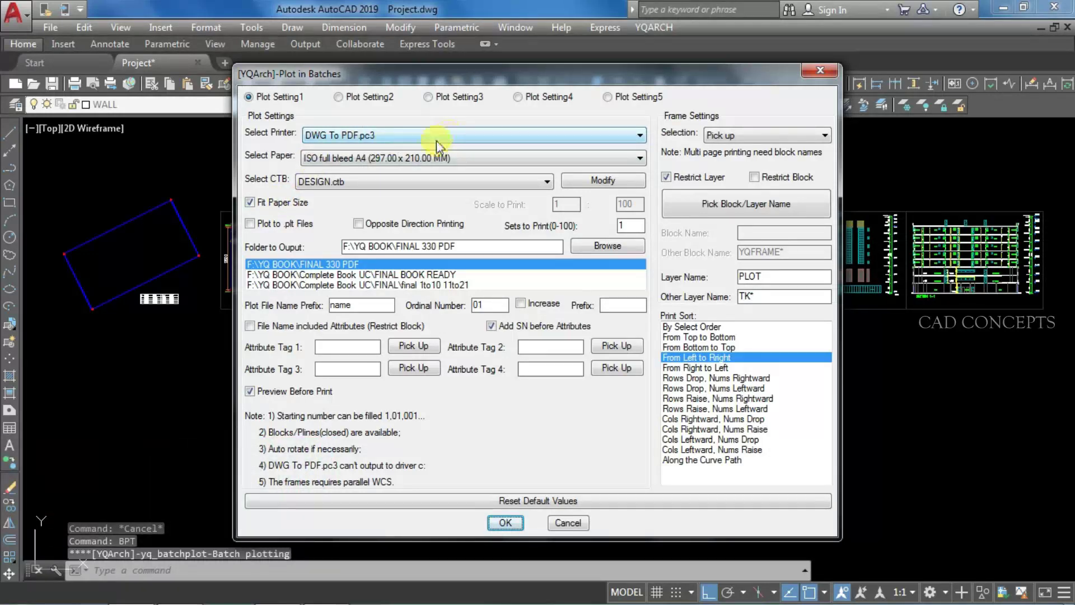
pyautogui.click(384, 159)
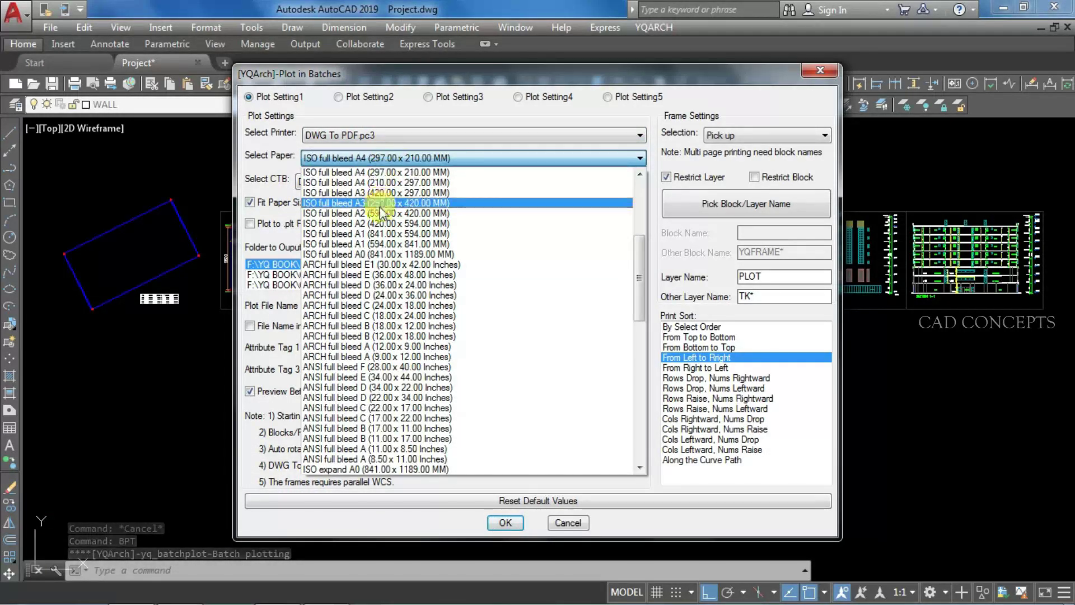
pyautogui.click(378, 213)
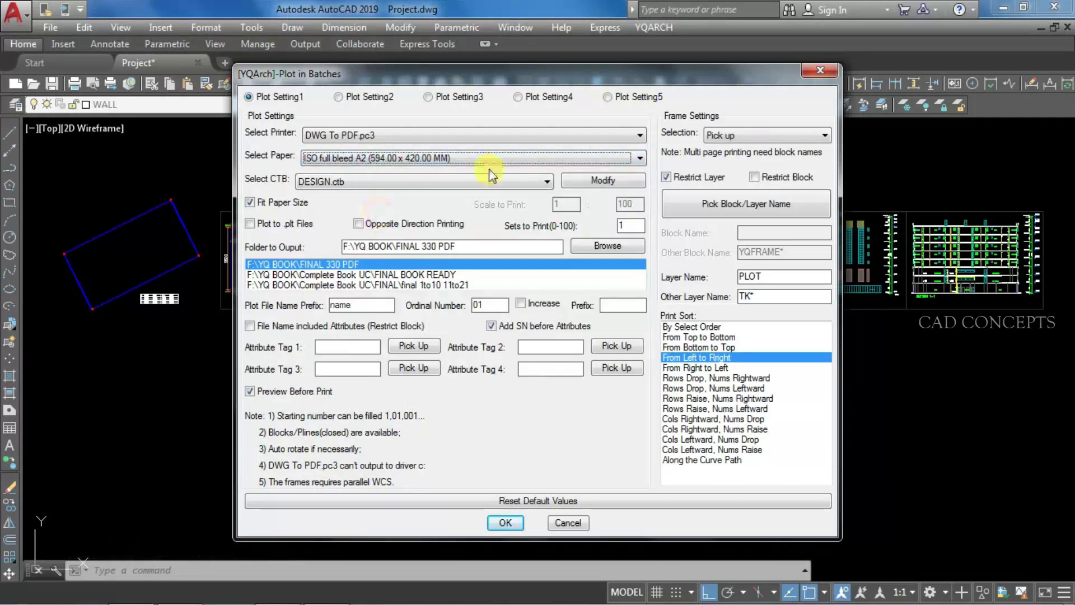
# Create a new folder named PDF in the user's home folder and set it as the batch plot output folder.
pyautogui.click(609, 246)
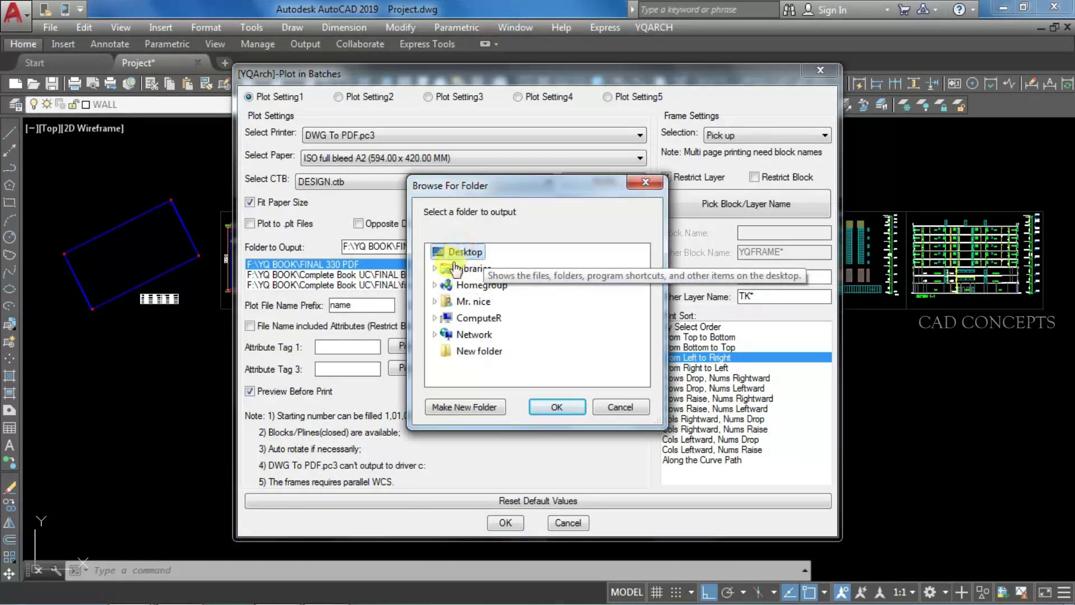
pyautogui.doubleClick(478, 318)
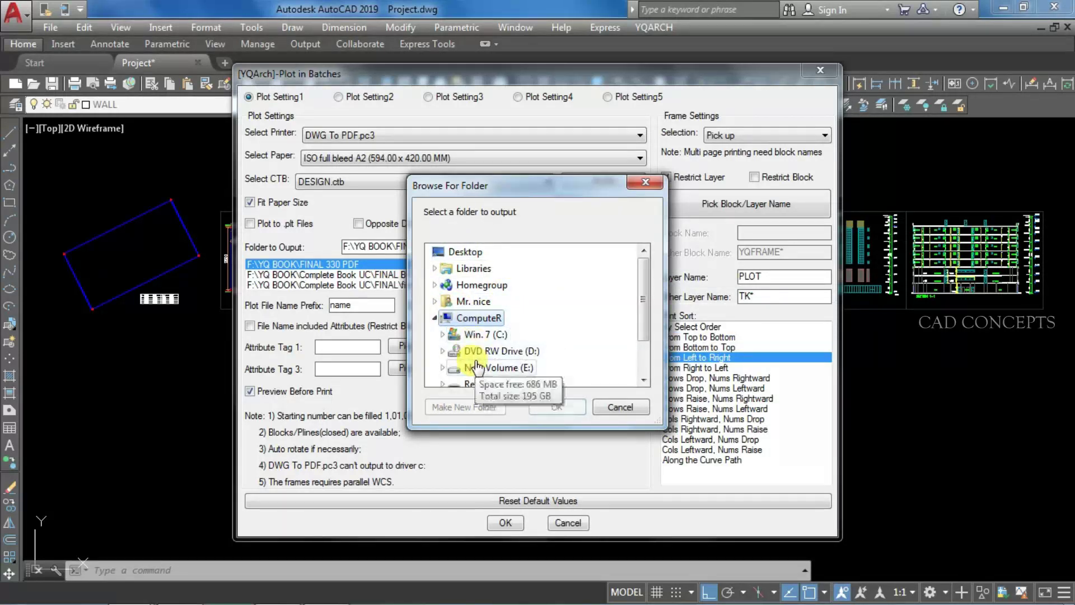
pyautogui.doubleClick(472, 306)
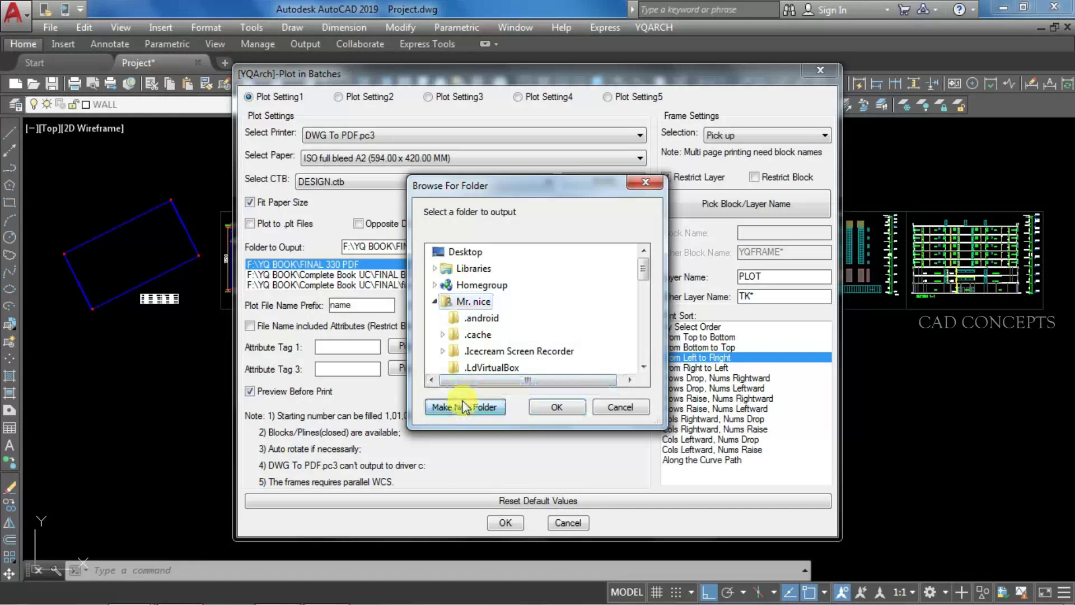
pyautogui.click(464, 407)
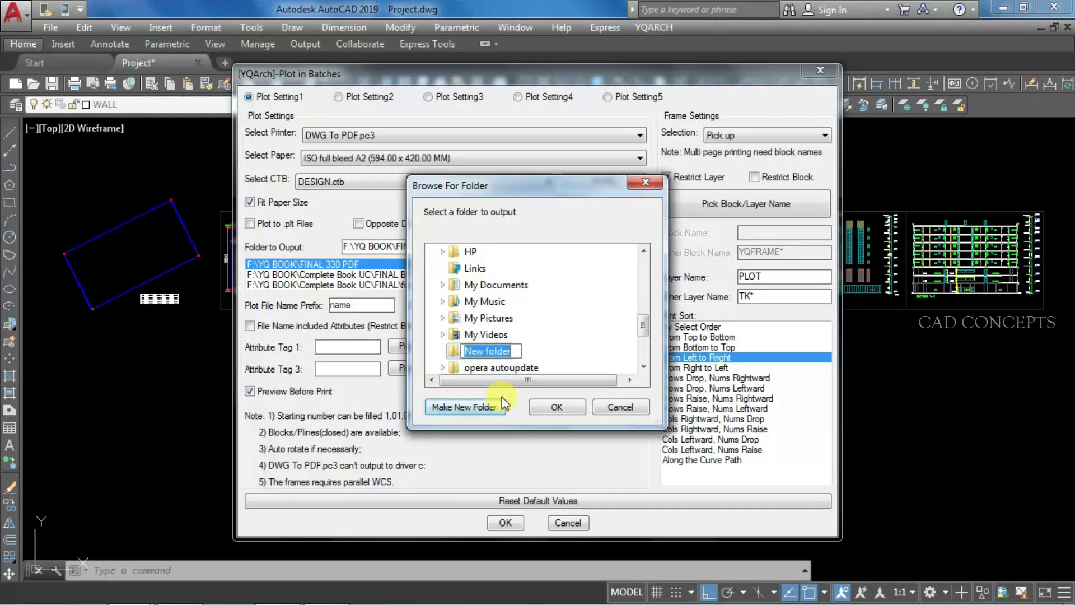
pyautogui.write('PDF')
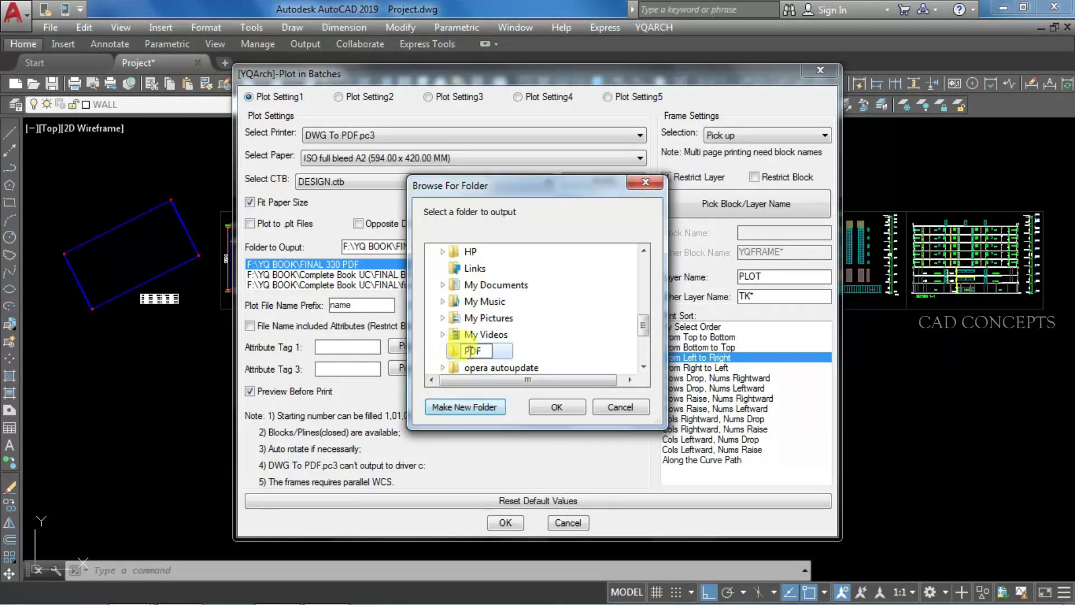
pyautogui.click(460, 359)
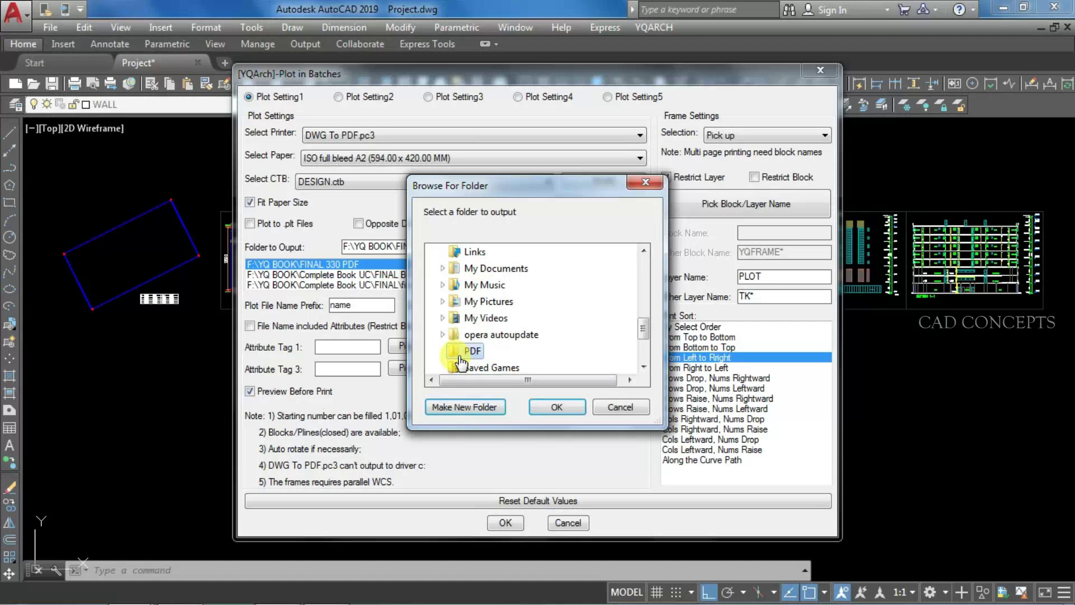
pyautogui.click(551, 414)
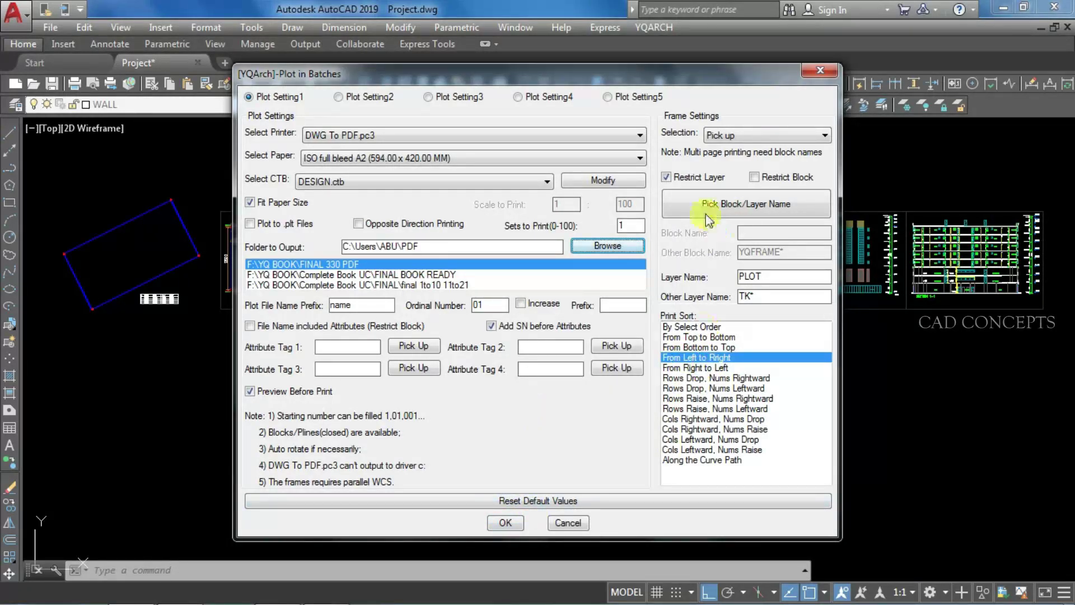
# Pick the ground floor sheet's frame to set the frame layer name to PRINT and accept the batch plot settings.
pyautogui.click(752, 204)
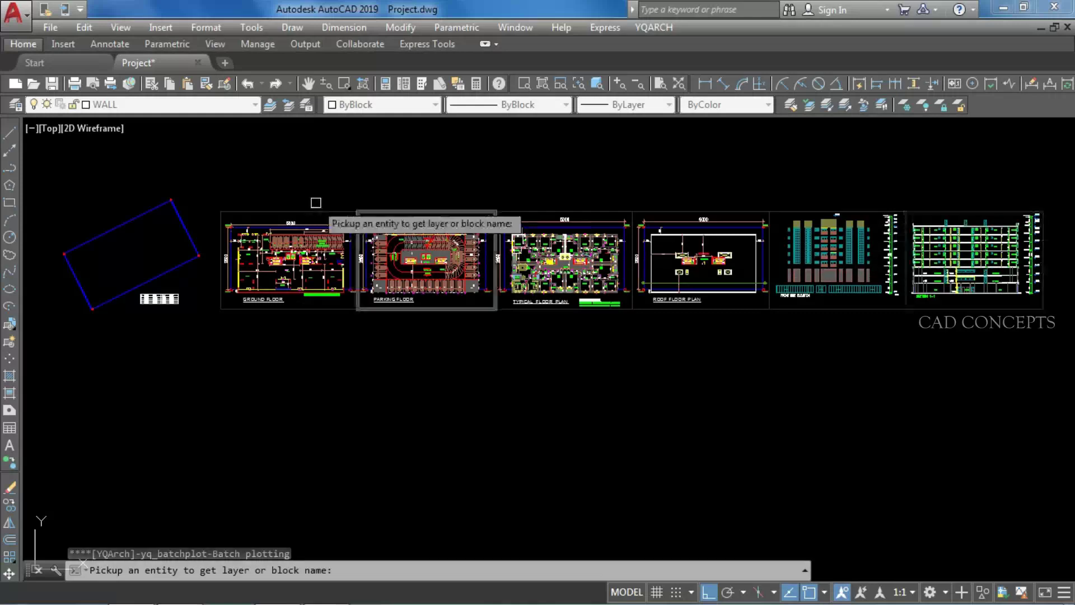
pyautogui.click(246, 208)
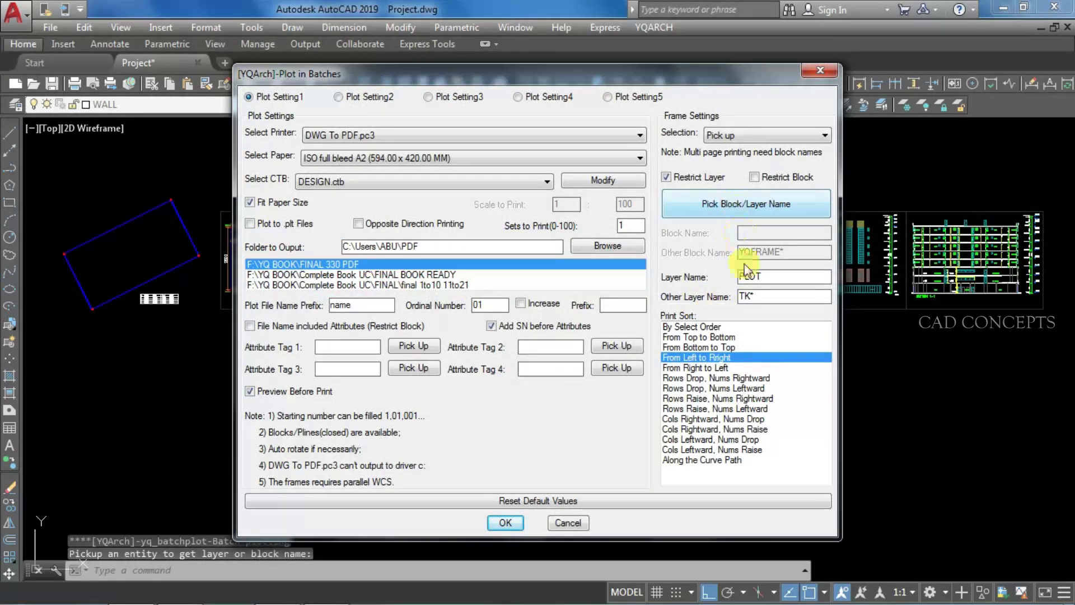
pyautogui.click(725, 210)
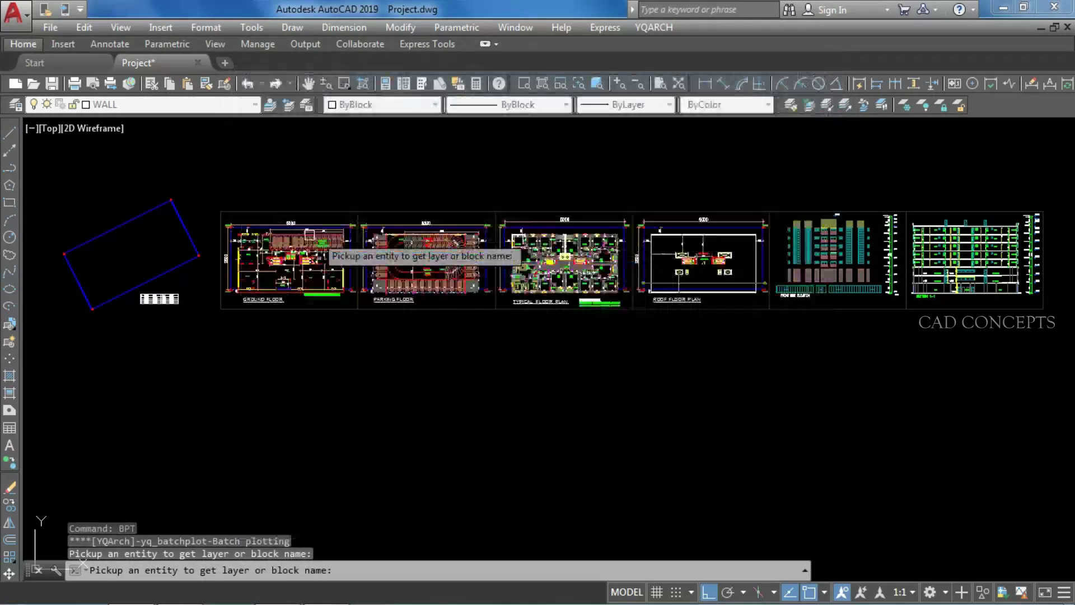
pyautogui.click(247, 212)
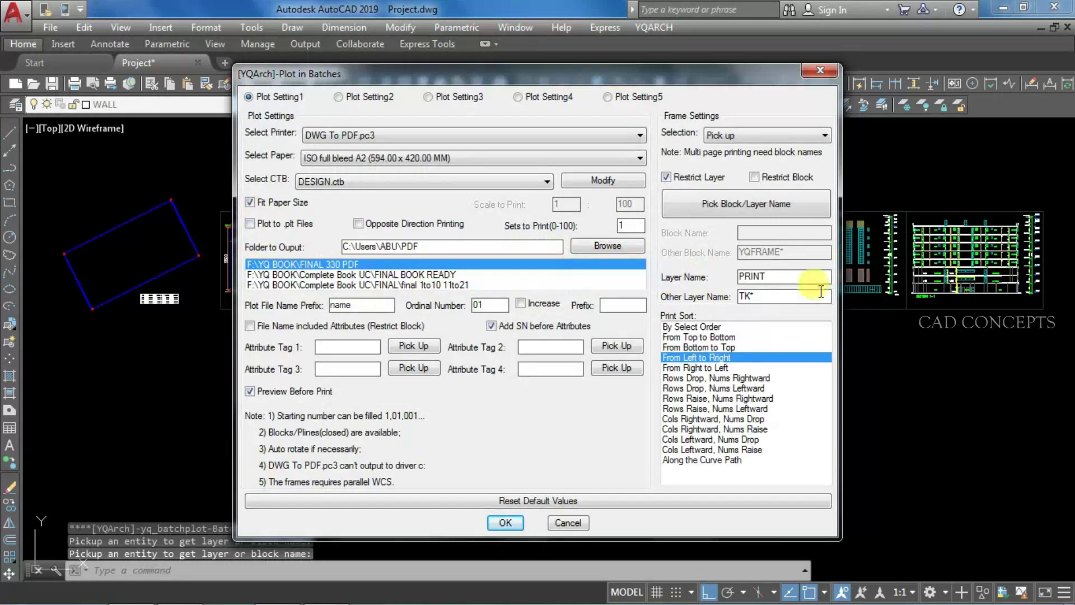
pyautogui.click(506, 523)
# Select all six sheet frames in the row, from the ground floor plan to the section, for batch plotting.
pyautogui.click(254, 214)
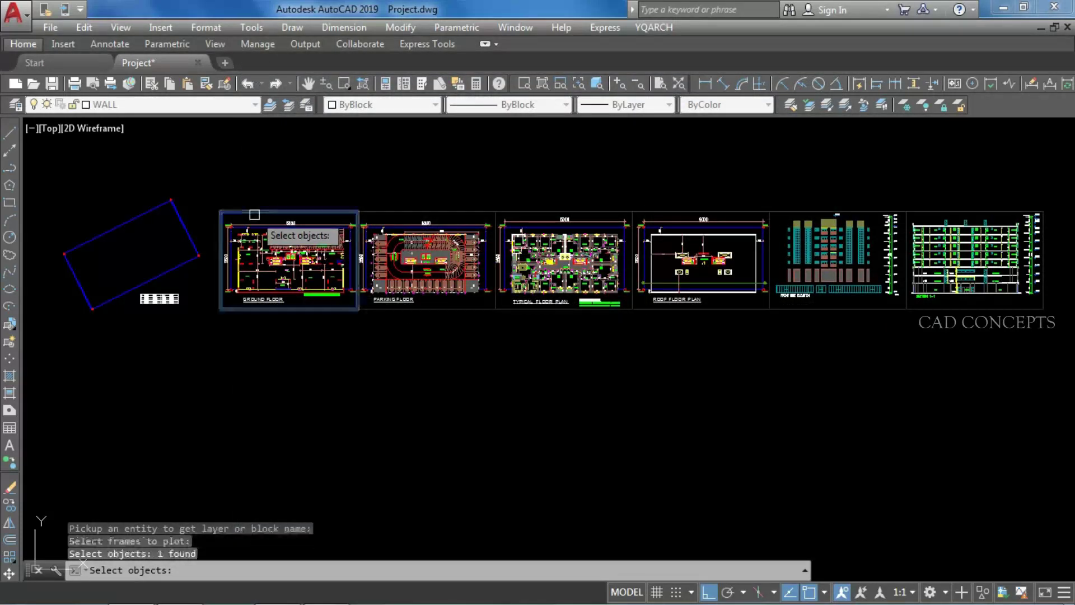
pyautogui.press('Return')
pyautogui.press('Return')
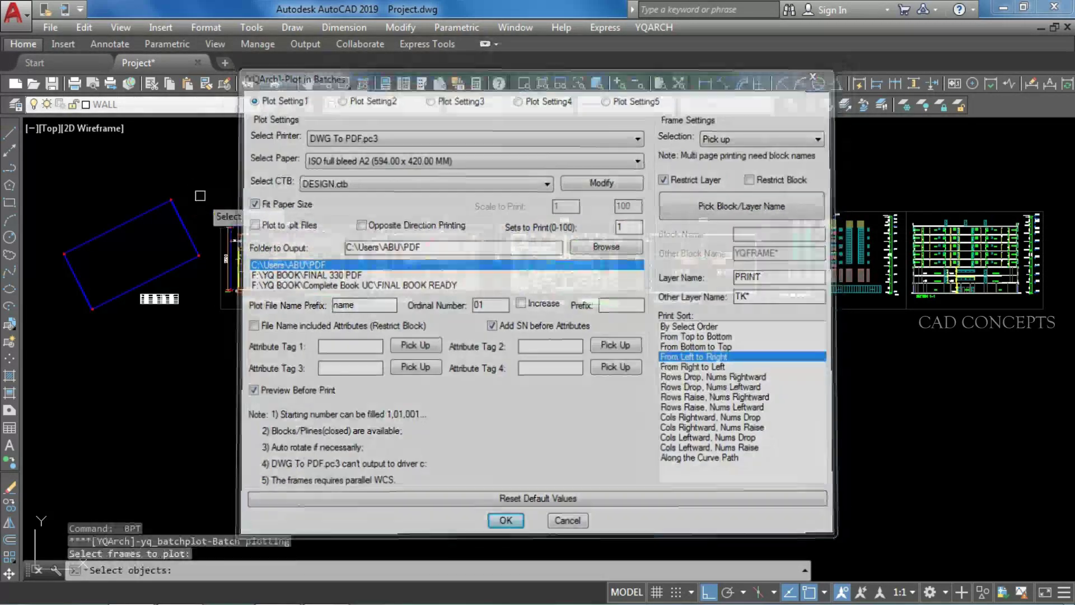
pyautogui.click(200, 196)
pyautogui.click(1071, 348)
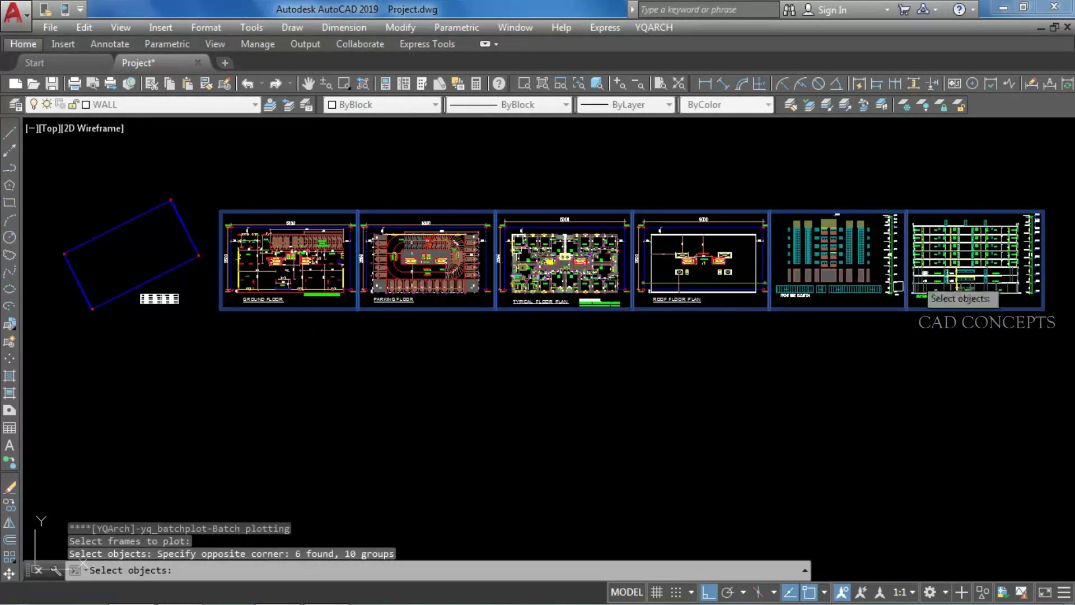
pyautogui.press('Return')
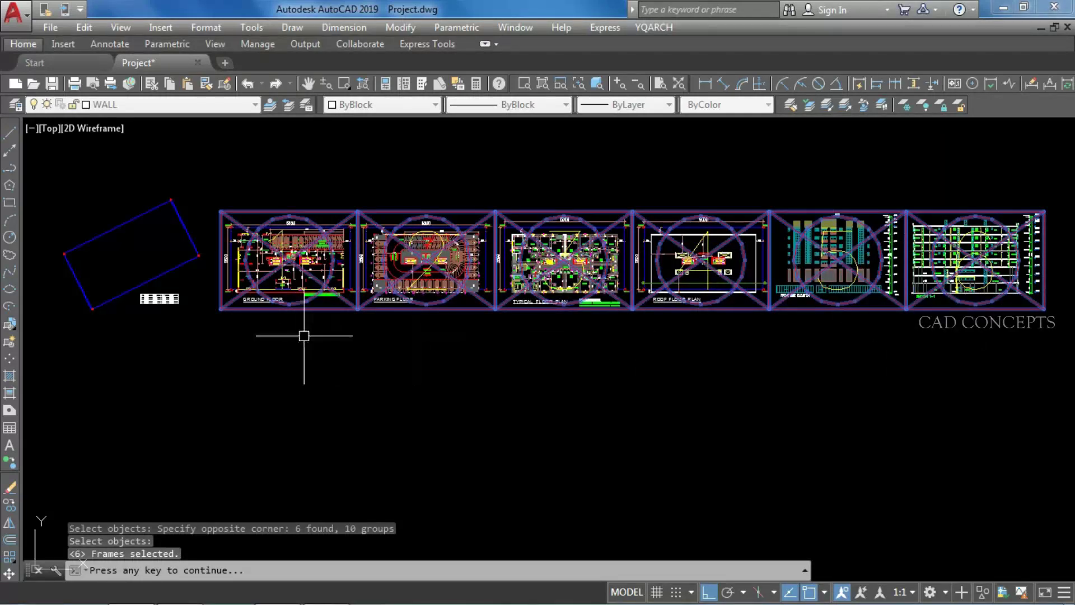
# Preview the ground floor sheet and plot all six frames to PDF from the beginning.
pyautogui.press('Return')
pyautogui.click(498, 353)
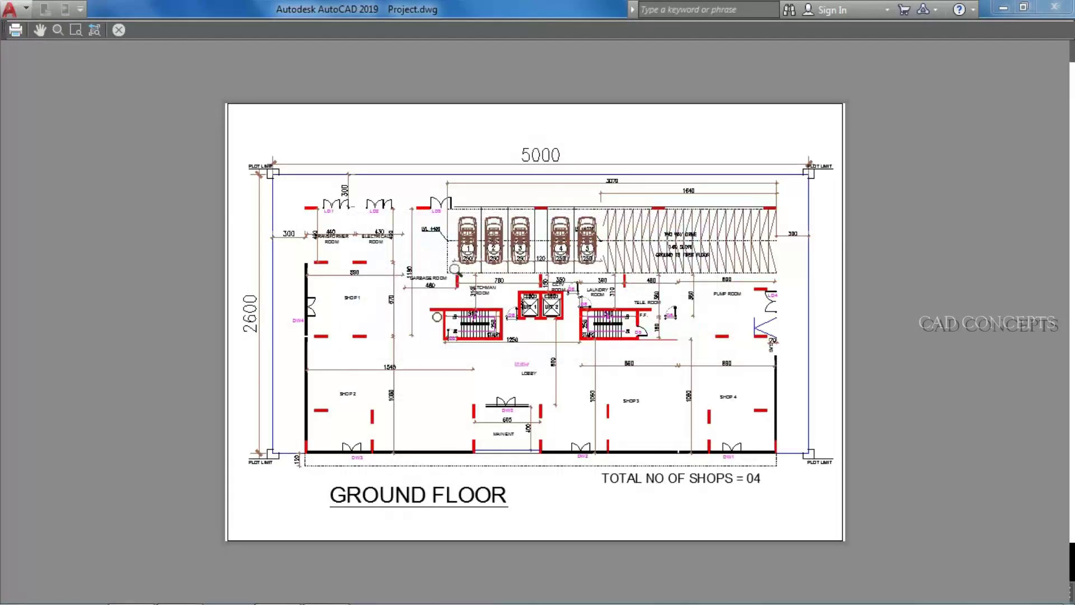
pyautogui.press('Escape')
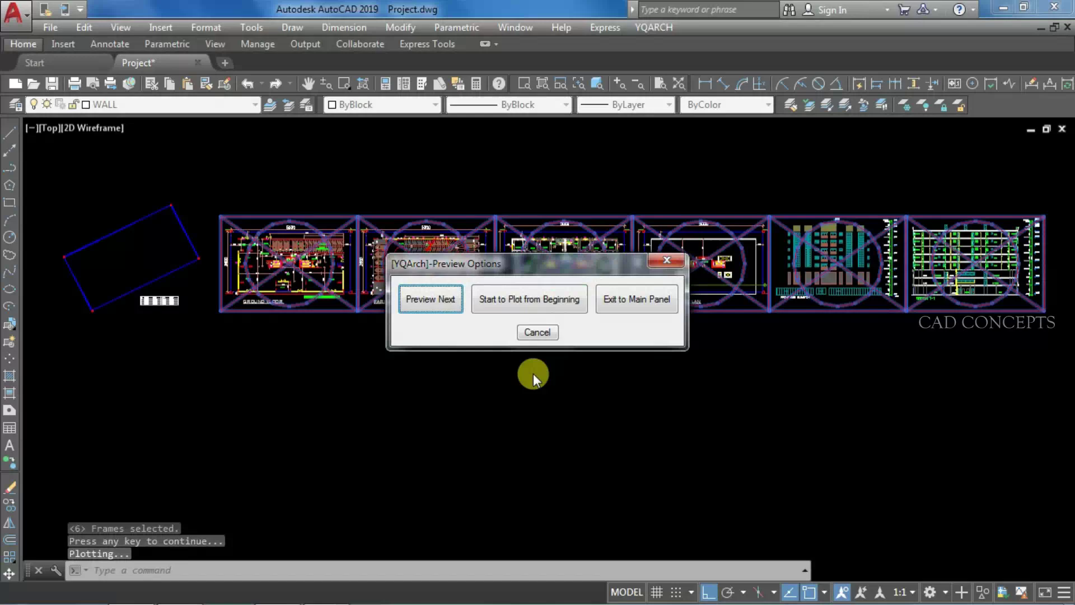
pyautogui.click(535, 293)
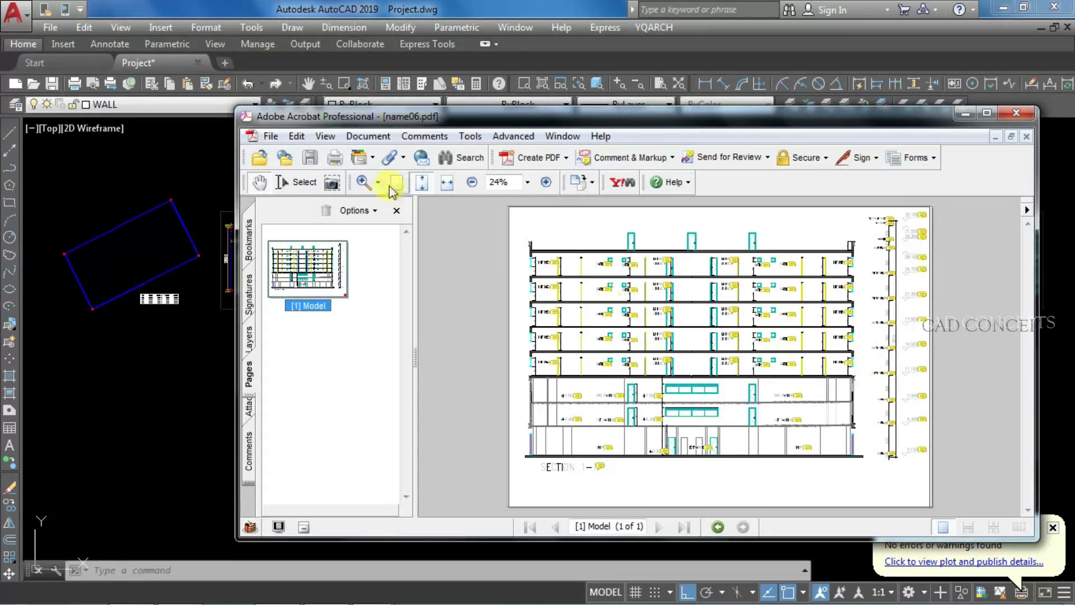
pyautogui.click(1015, 114)
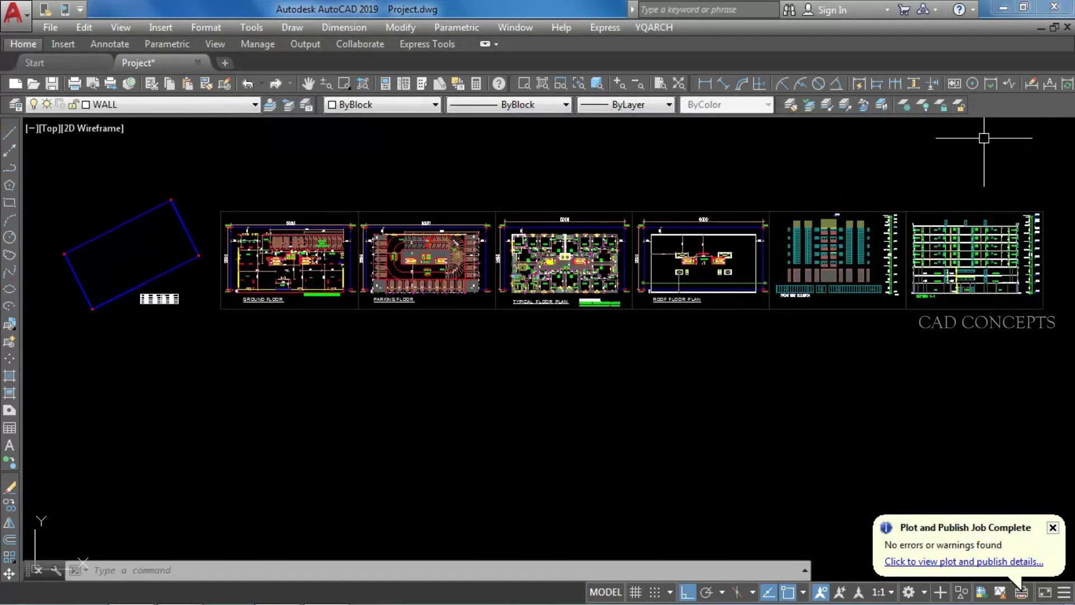